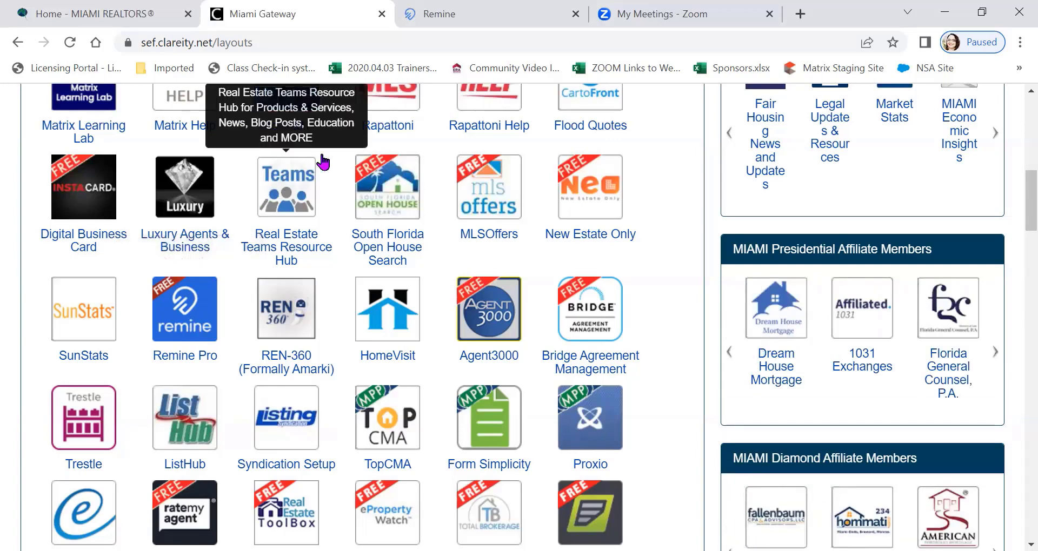
Switch to Remine and view the weather forecast and the card types available for the Daily dashboard
left_click(498, 13)
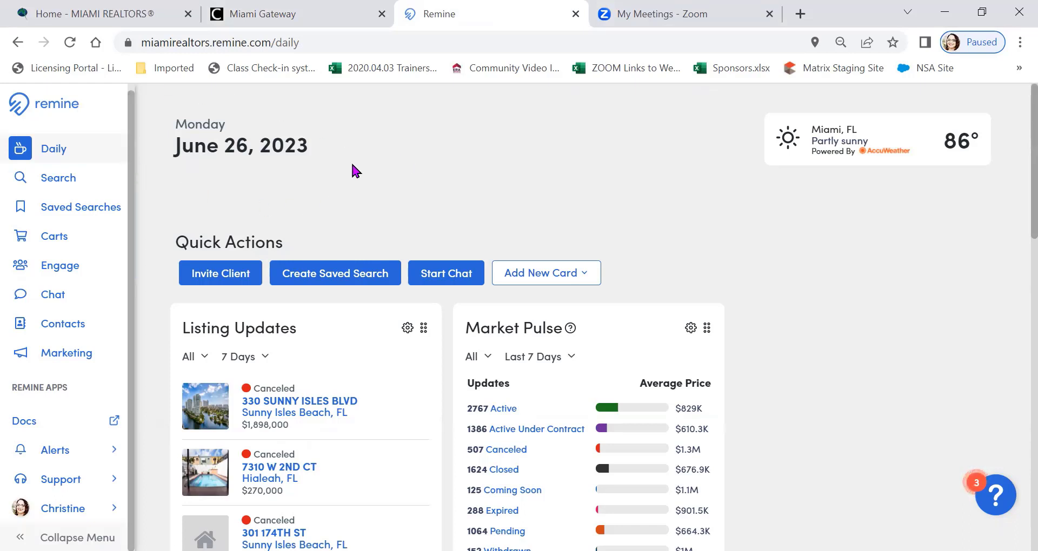
left_click(808, 129)
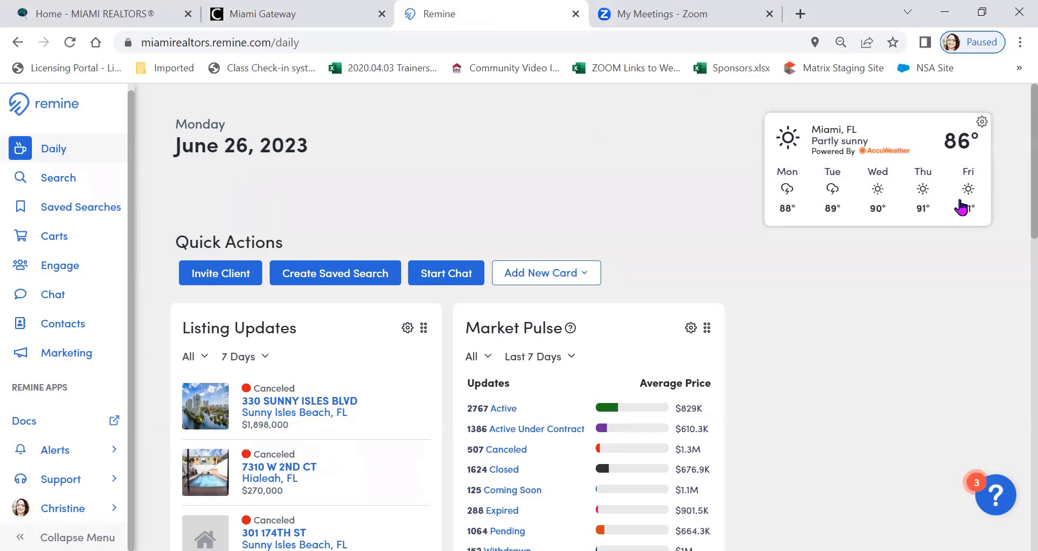
scroll(622, 171, "down", 1)
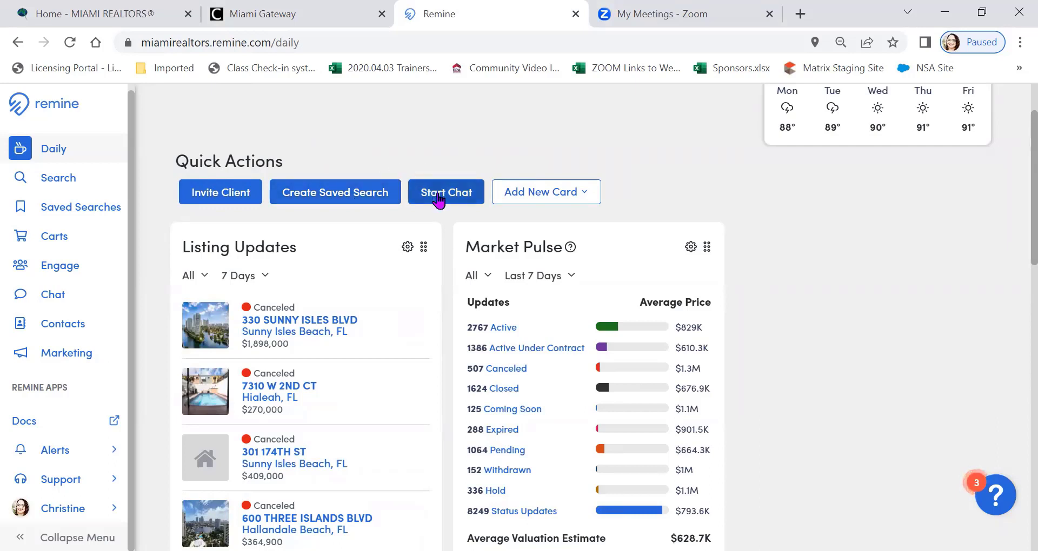
left_click(574, 196)
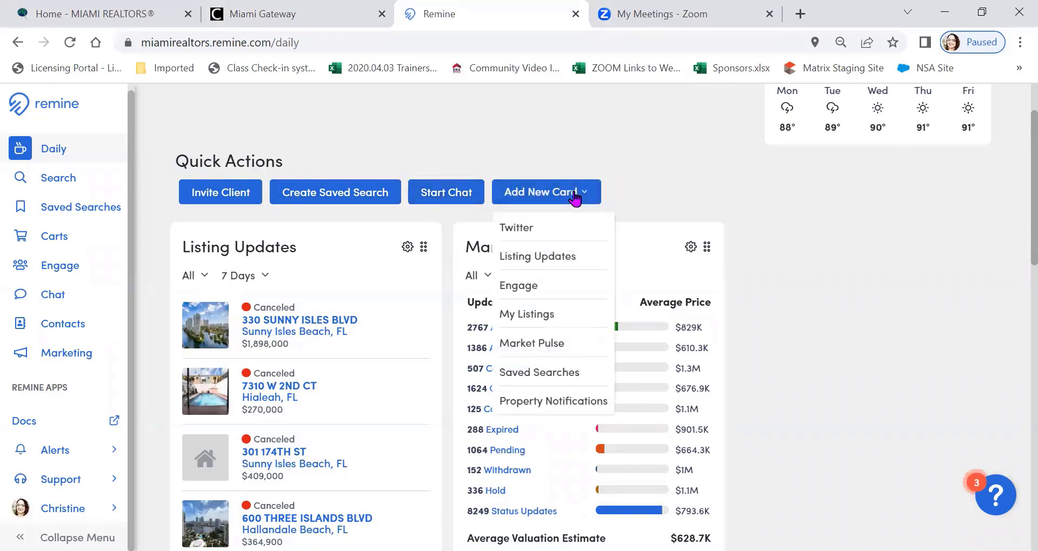
left_click(643, 134)
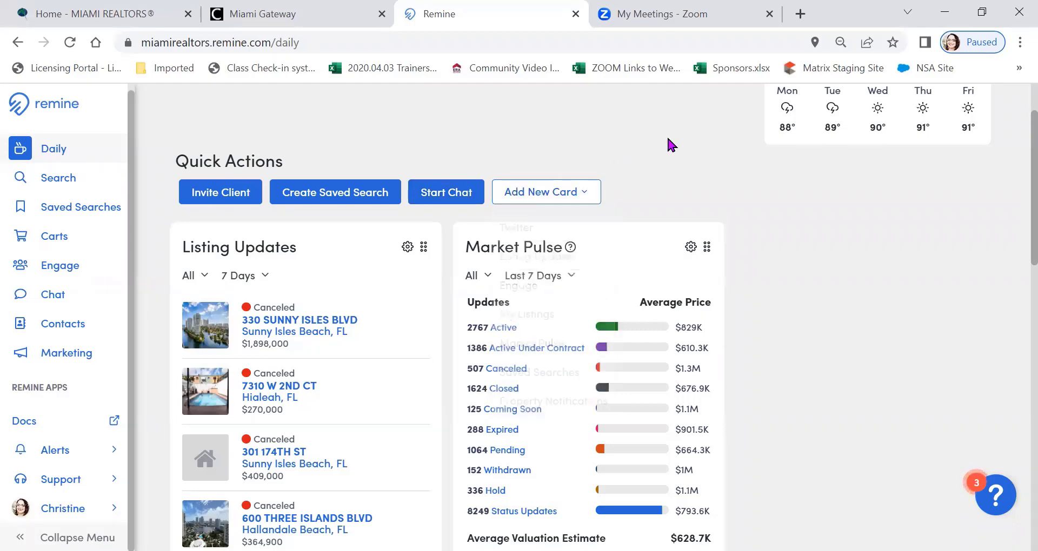
Examine the Listing Updates, Market Pulse, Property Notifications and Engage cards on the Daily dashboard
scroll(667, 135, "down", 3)
scroll(422, 229, "up", 2)
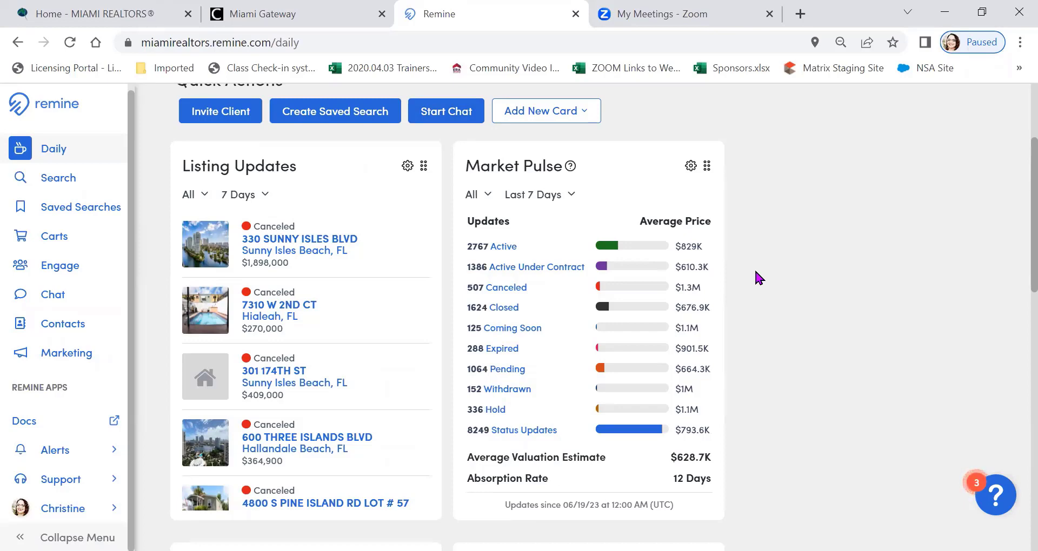
scroll(755, 271, "down", 6)
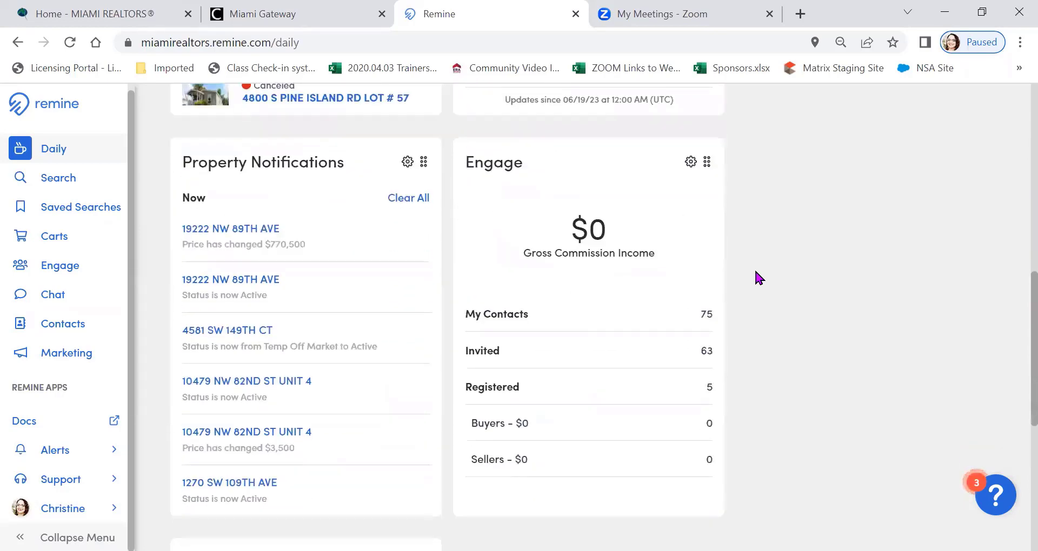
scroll(754, 268, "down", 1)
scroll(754, 268, "up", 1)
scroll(785, 229, "down", 3)
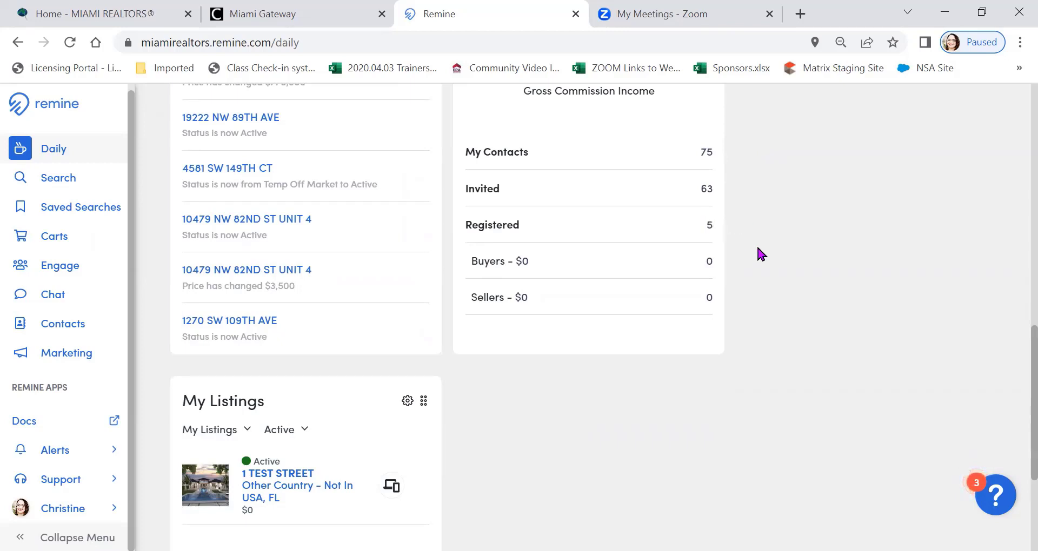
Check the status choices on the My Listings card and set the card to show My Office listings
scroll(767, 276, "down", 4)
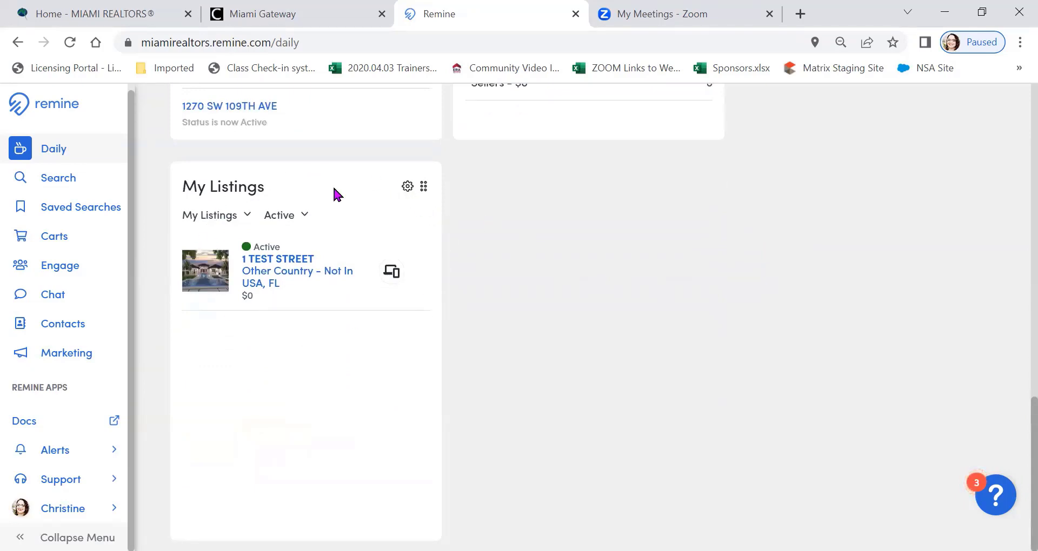
left_click(305, 217)
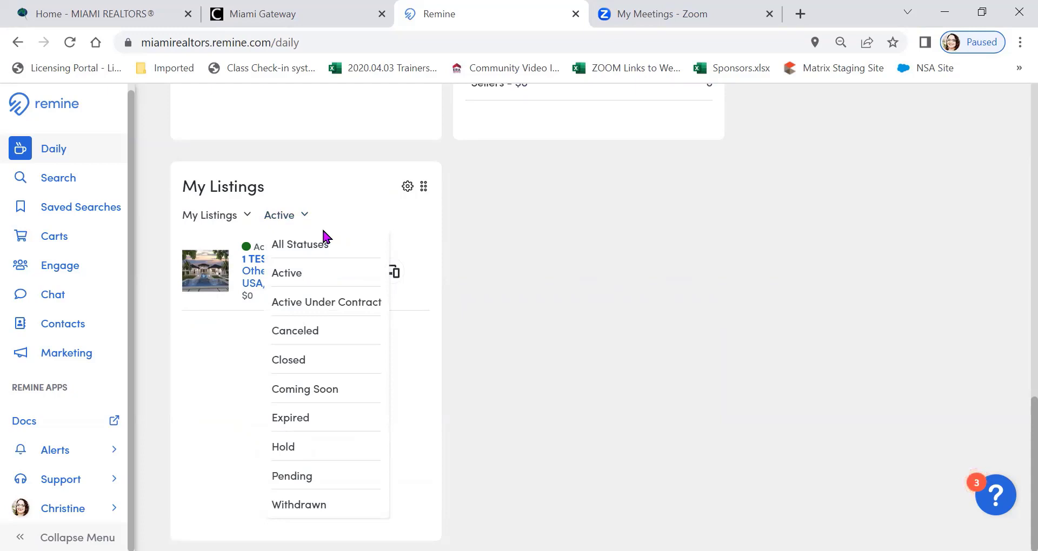
left_click(246, 215)
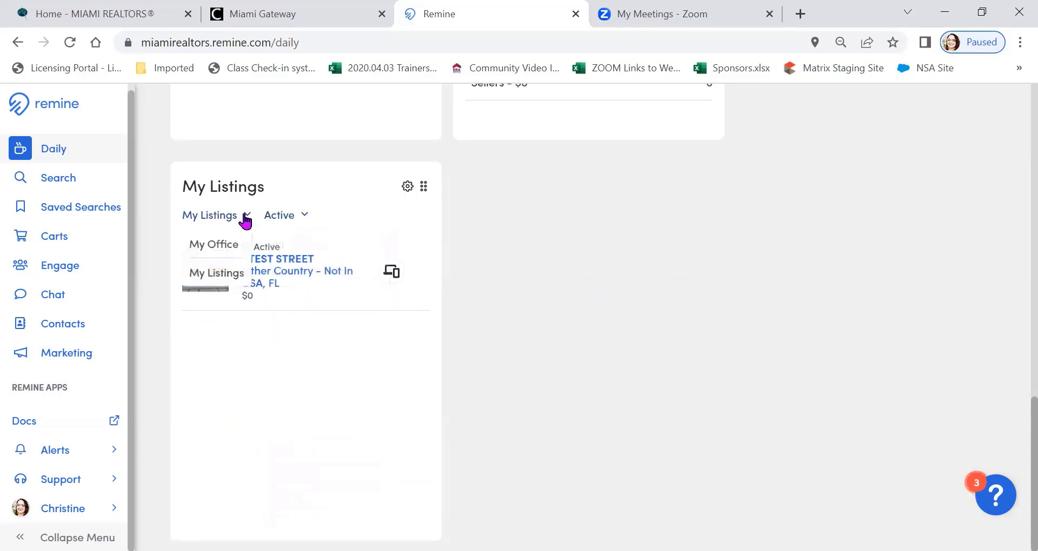
left_click(230, 246)
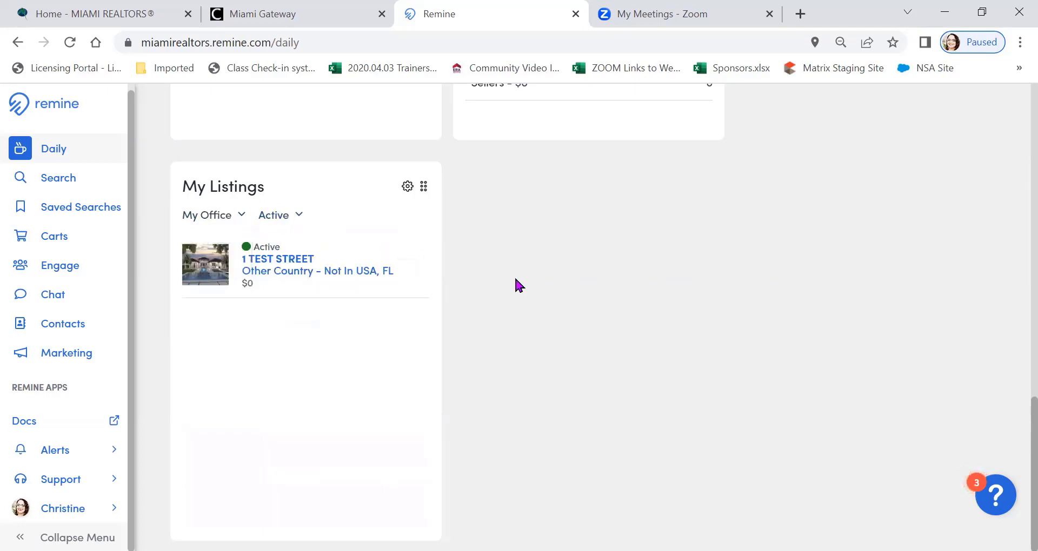
Leave the Daily dashboard and open the property search page with its results map
scroll(516, 283, "up", 10)
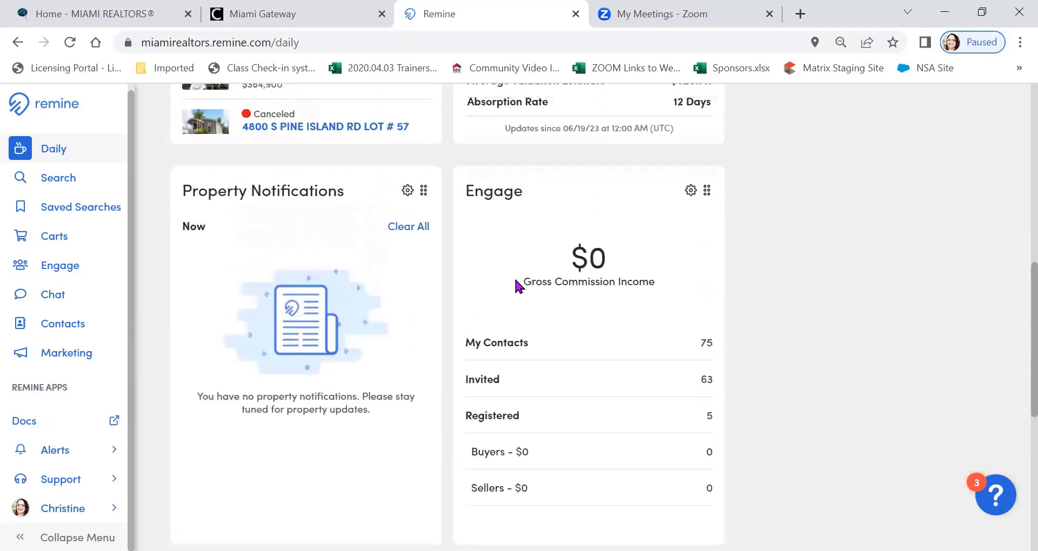
scroll(516, 284, "up", 3)
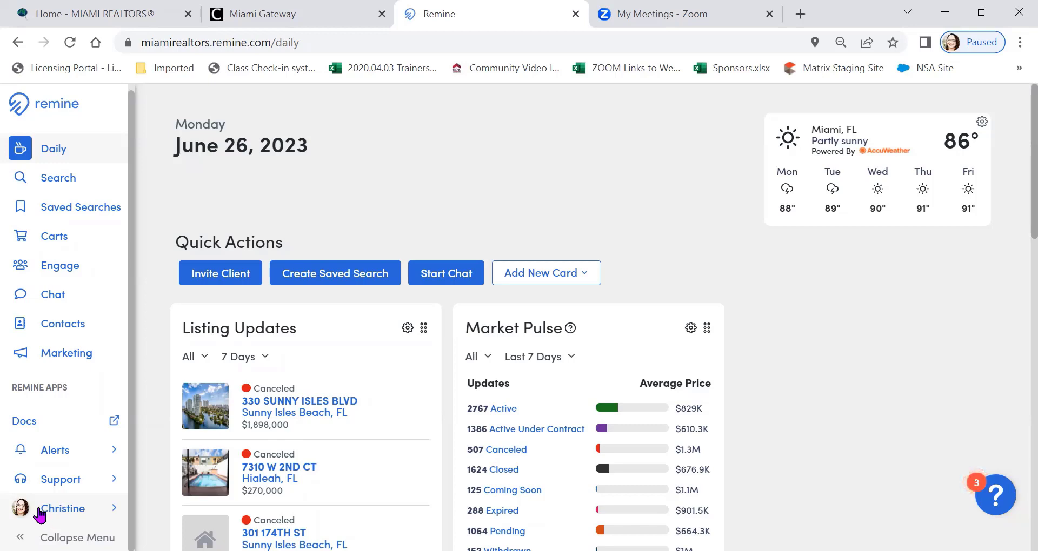
left_click(106, 215)
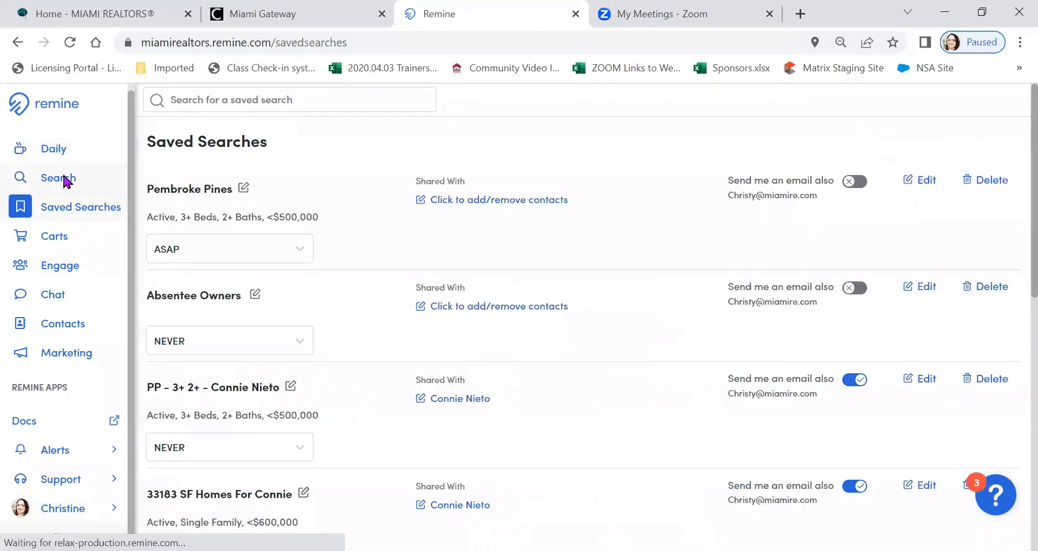
left_click(65, 178)
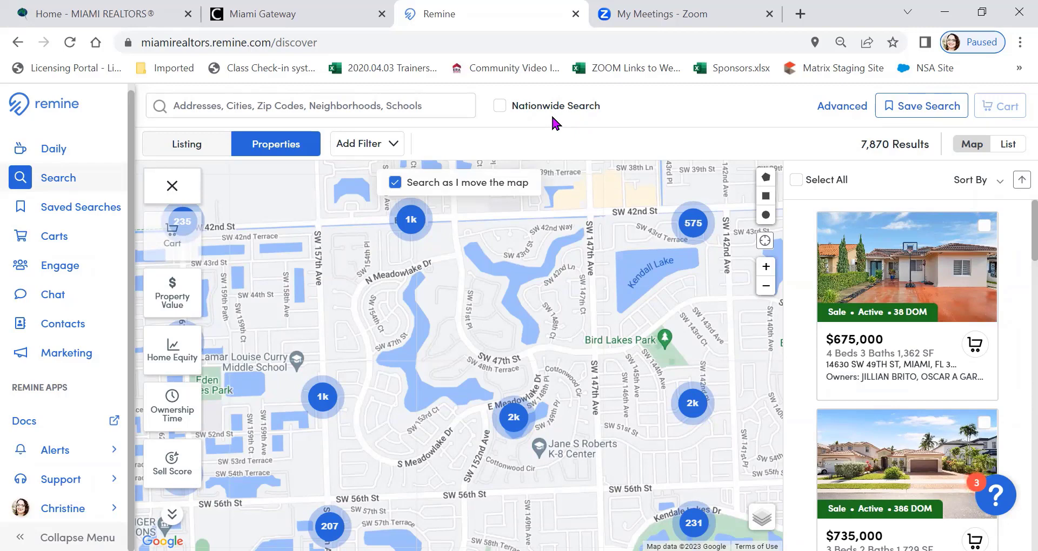
View the advanced search filters and compare the Listing results with the Properties results on the map
left_click(838, 107)
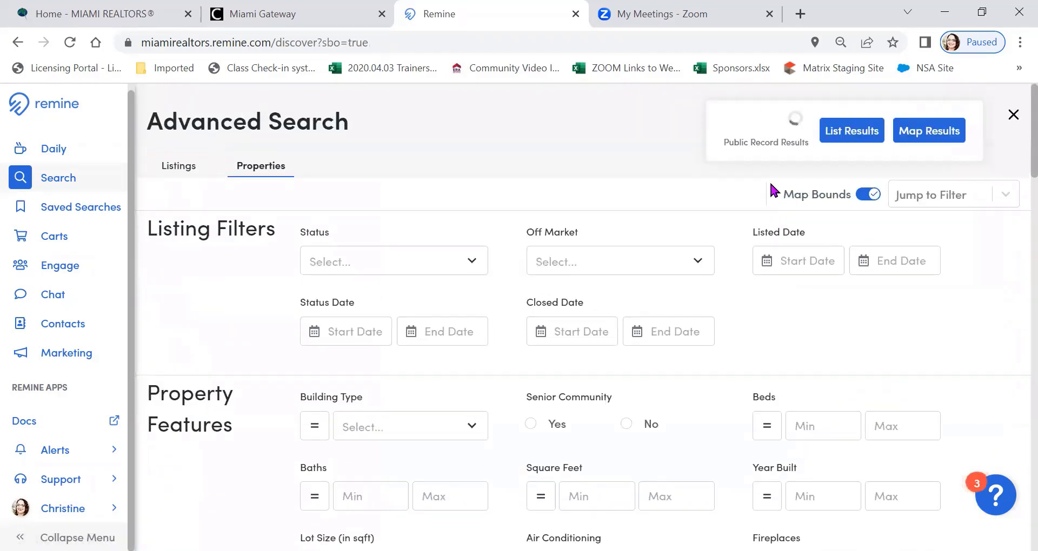
left_click(1015, 116)
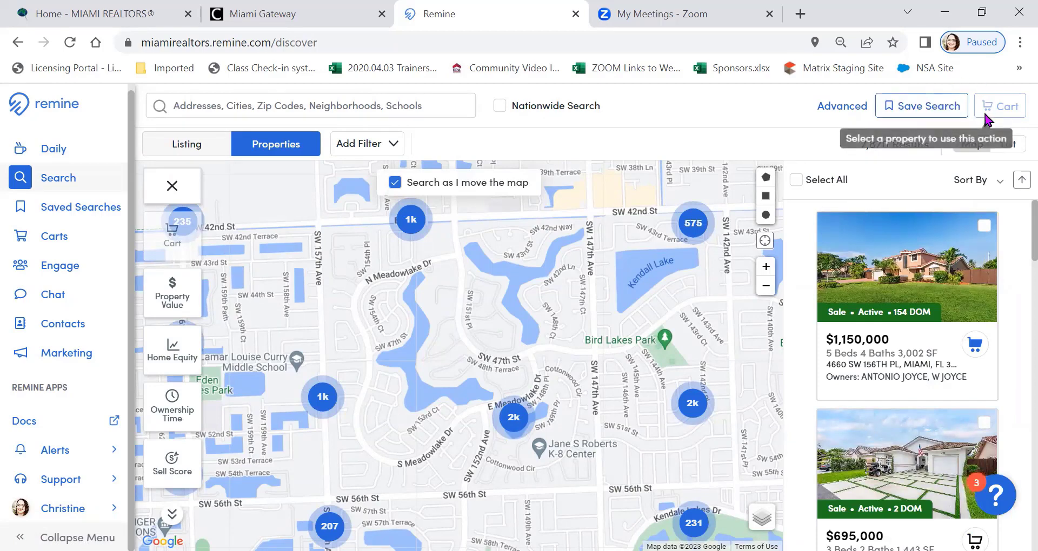
left_click(185, 145)
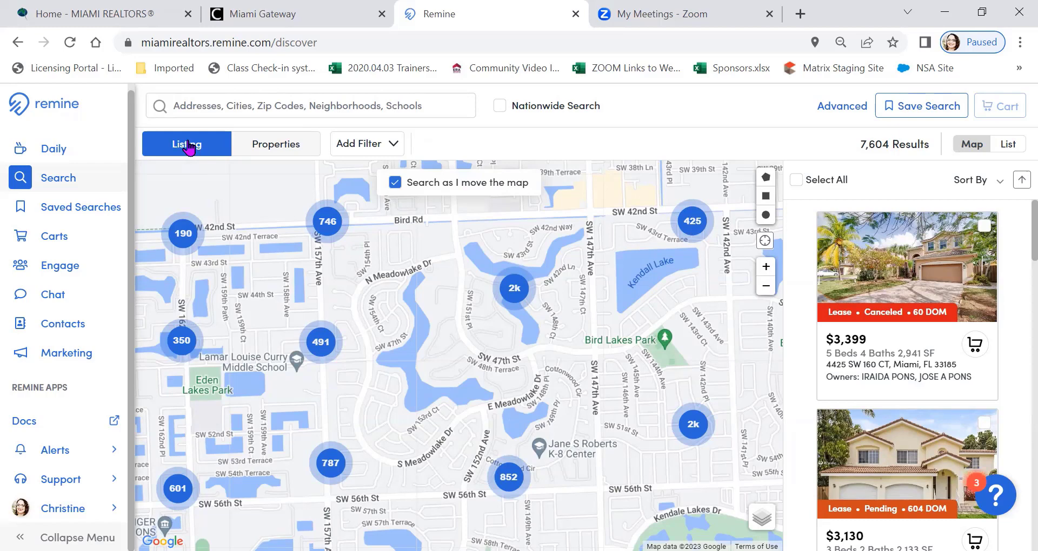
left_click(278, 150)
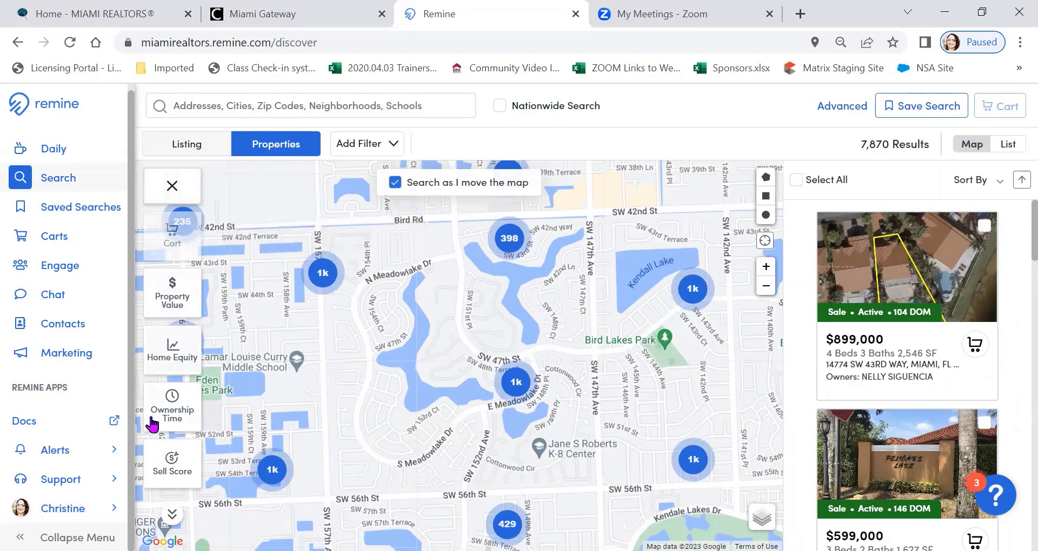
Collapse the map layers list and pin the residential Off Market filter to the filter bar
left_click(165, 190)
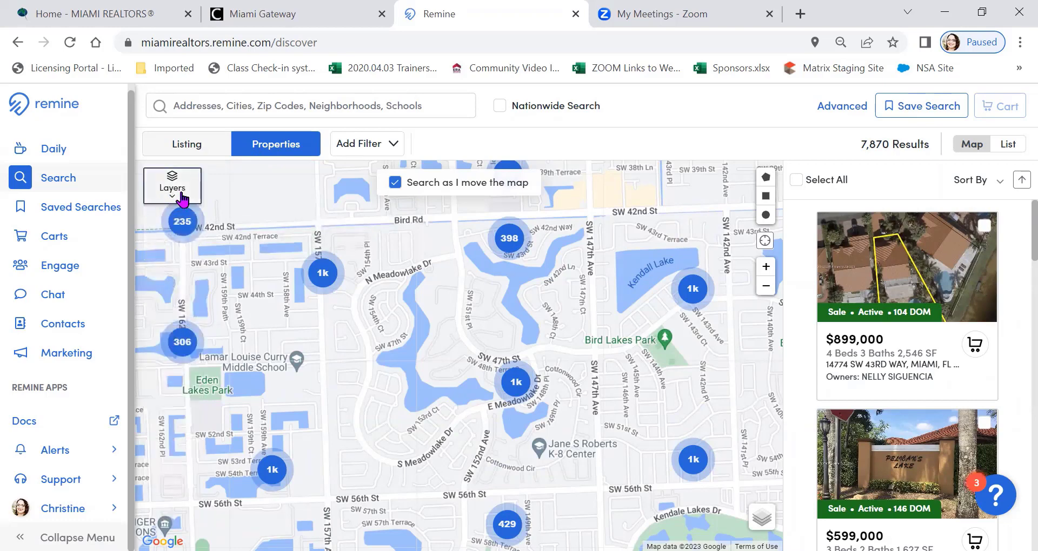
left_click(399, 146)
left_click(399, 145)
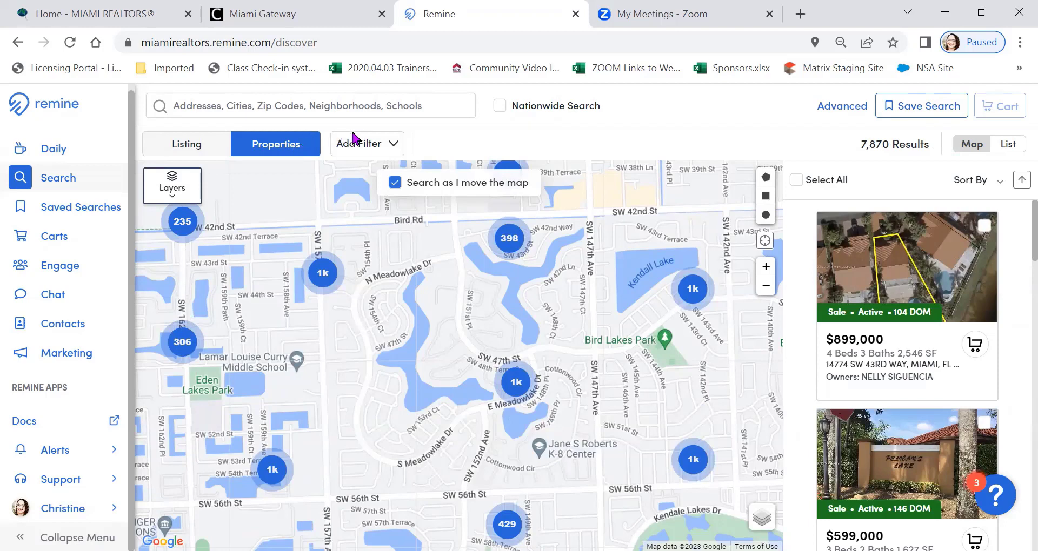
left_click(390, 149)
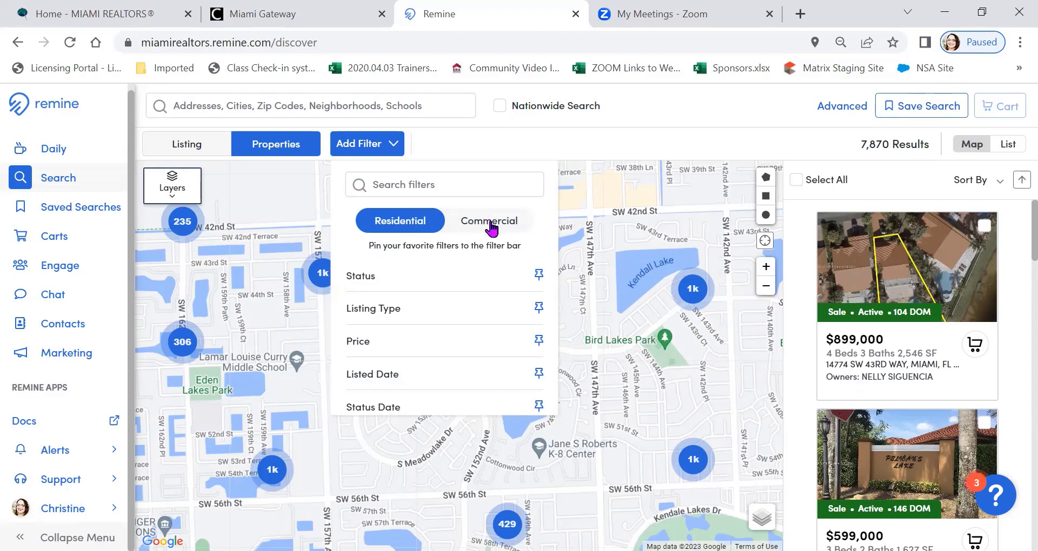
scroll(435, 289, "down", 2)
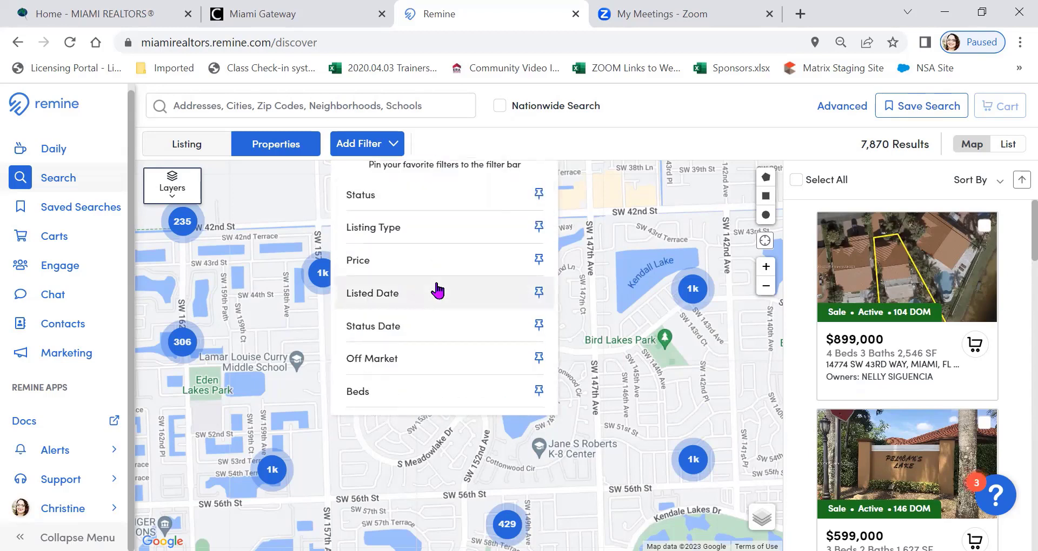
scroll(437, 291, "down", 2)
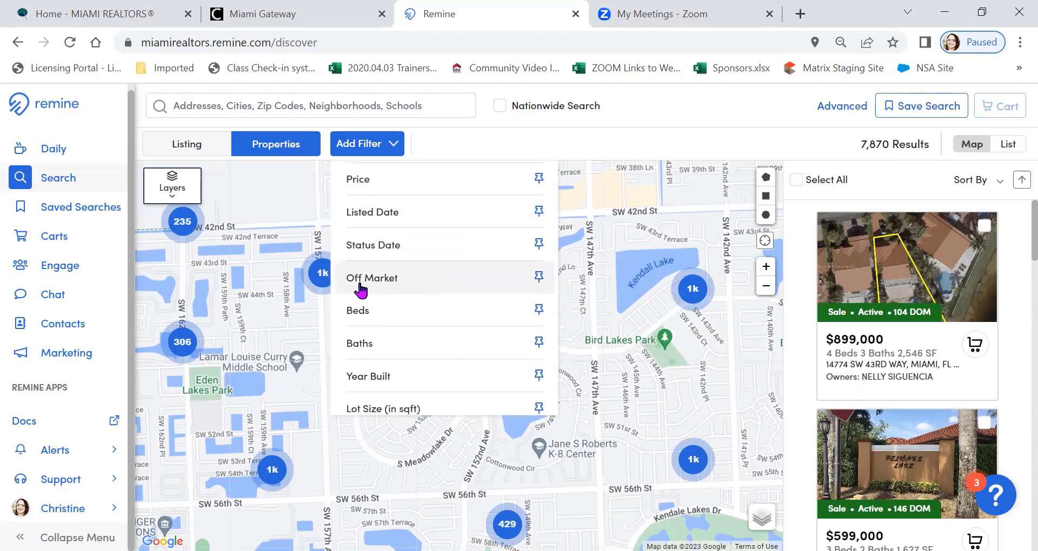
left_click(537, 278)
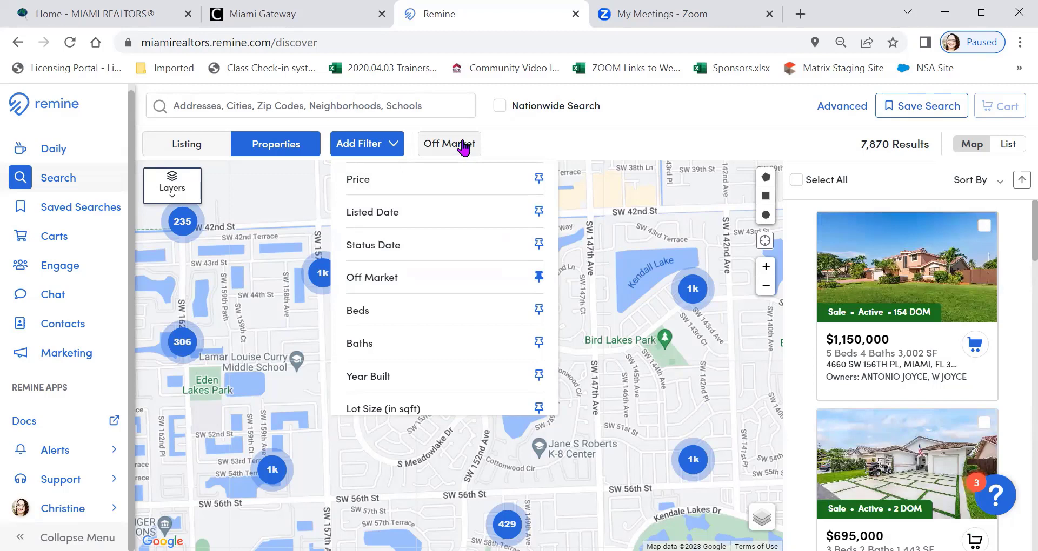
Filter the property results to Off-Market status using the pinned Off Market filter
left_click(462, 145)
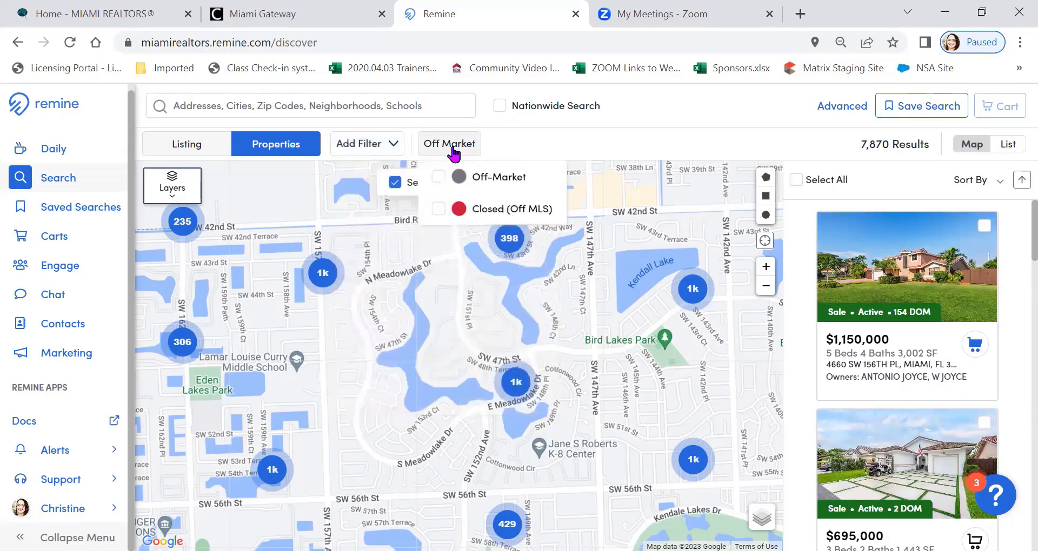
left_click(439, 177)
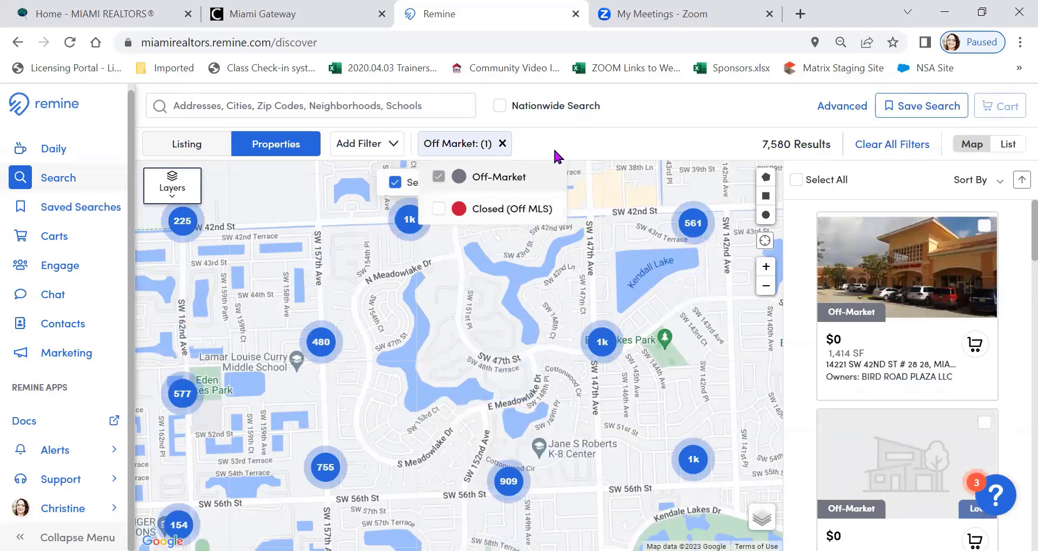
left_click(587, 132)
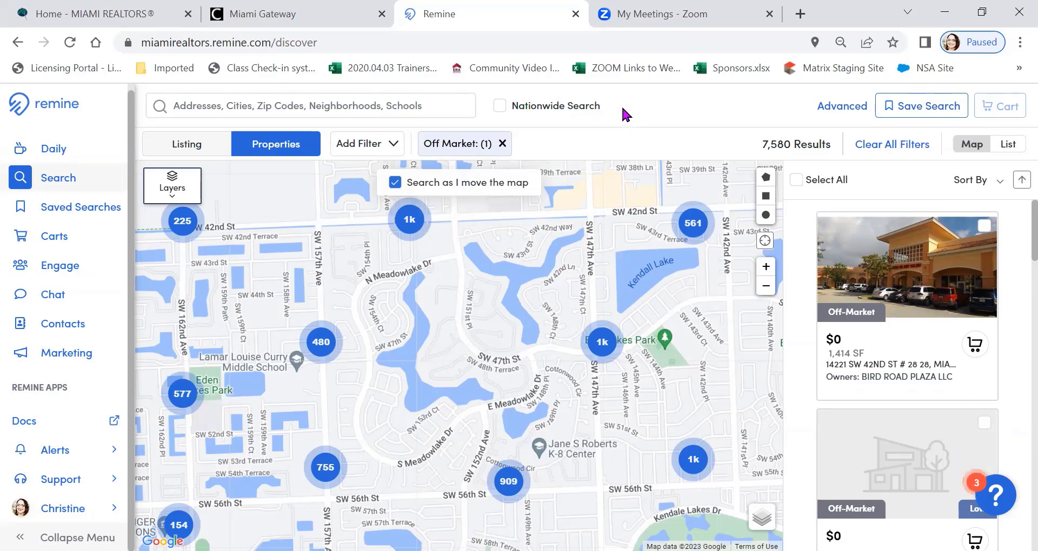
Clear the recent searches from the property search and look over its search categories
left_click(243, 100)
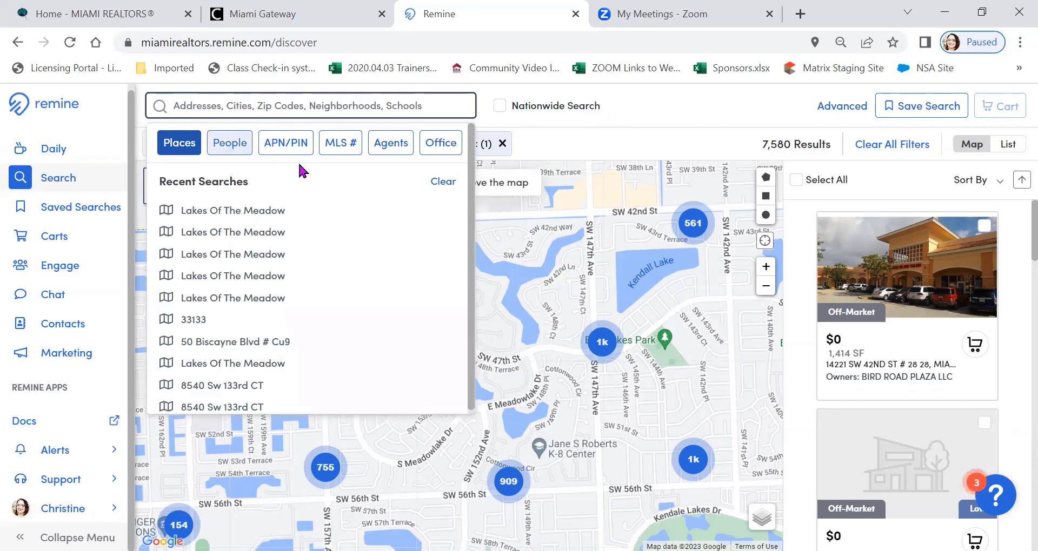
left_click(444, 182)
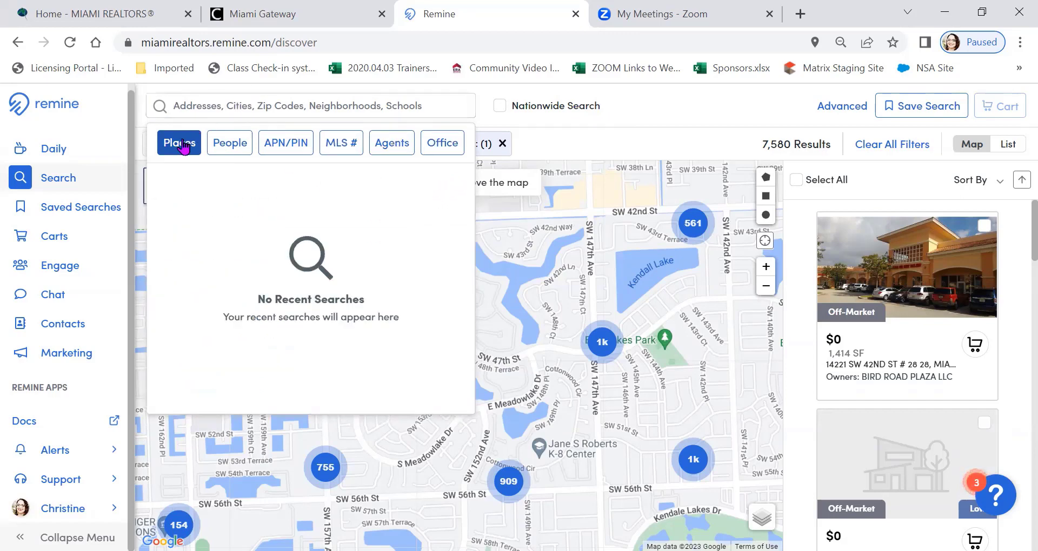
left_click(224, 148)
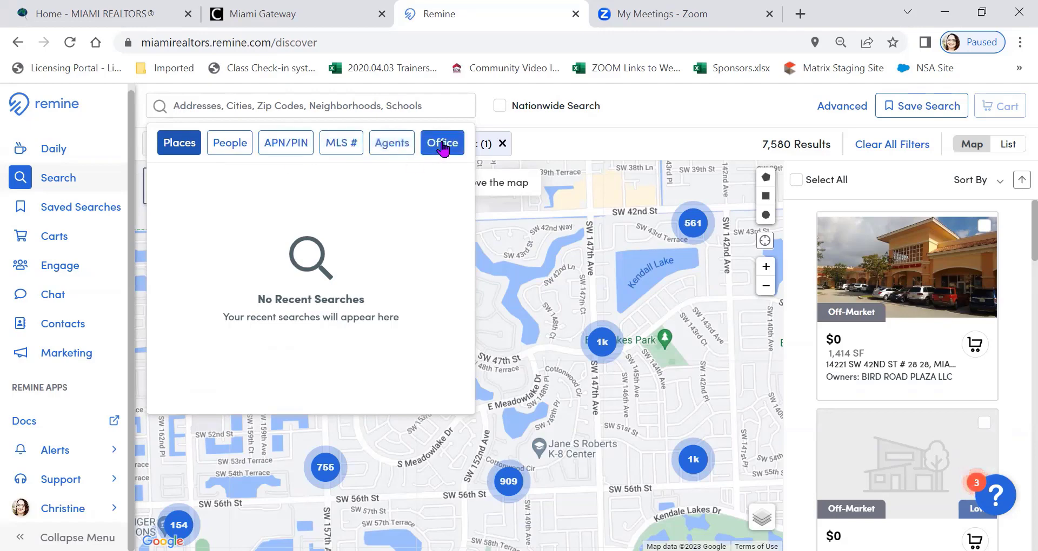
Search places for Coral Gables and apply the city as a filter on the off-market properties
left_click(252, 102)
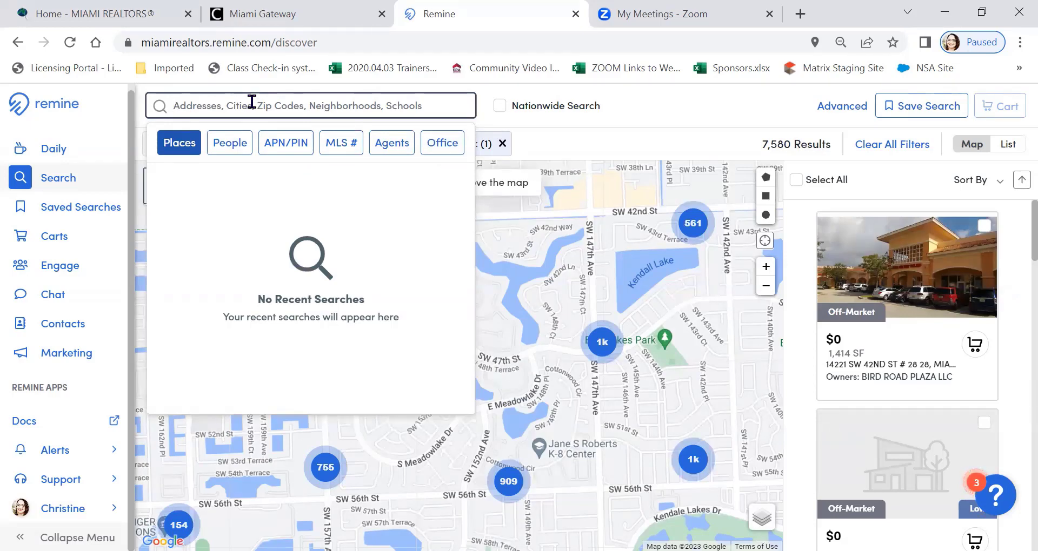
type("Cor")
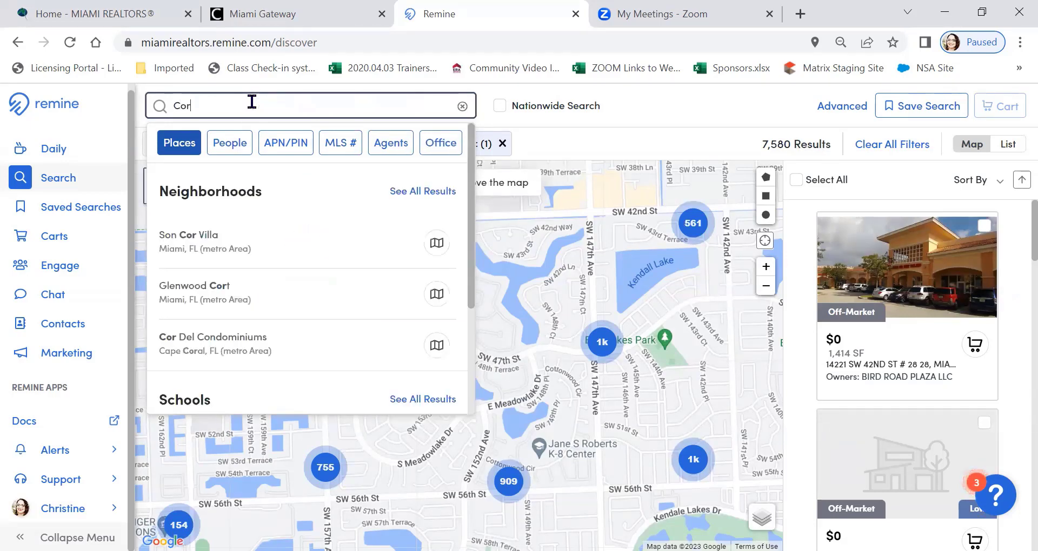
type("al Gables")
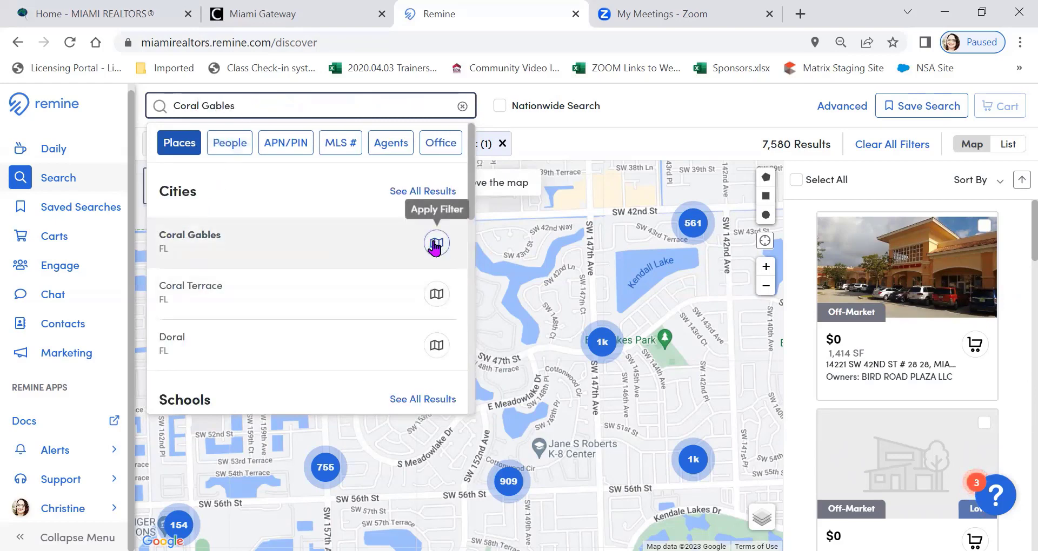
left_click(436, 244)
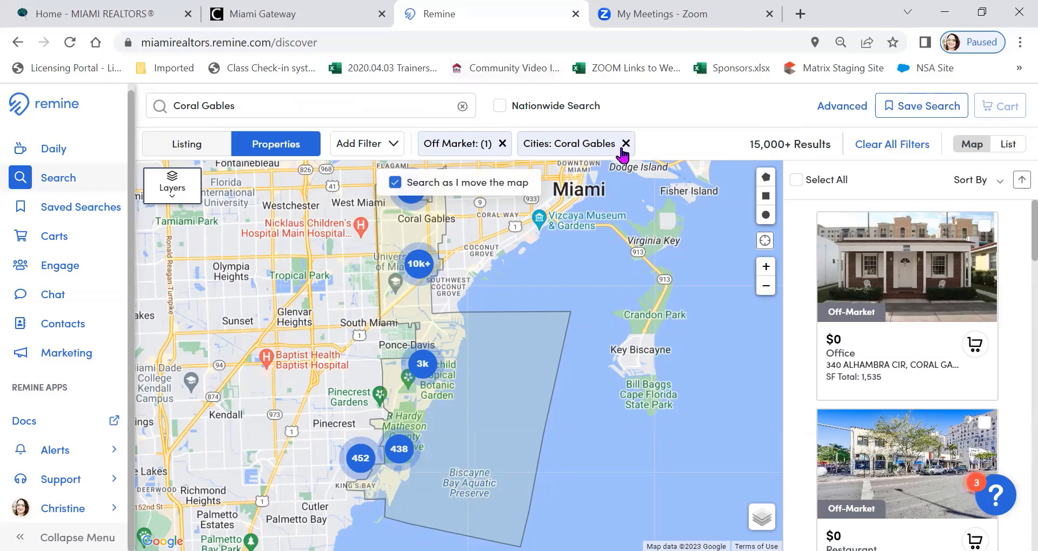
Clear all filters and reapply the Off-Market status to the property results
left_click(888, 147)
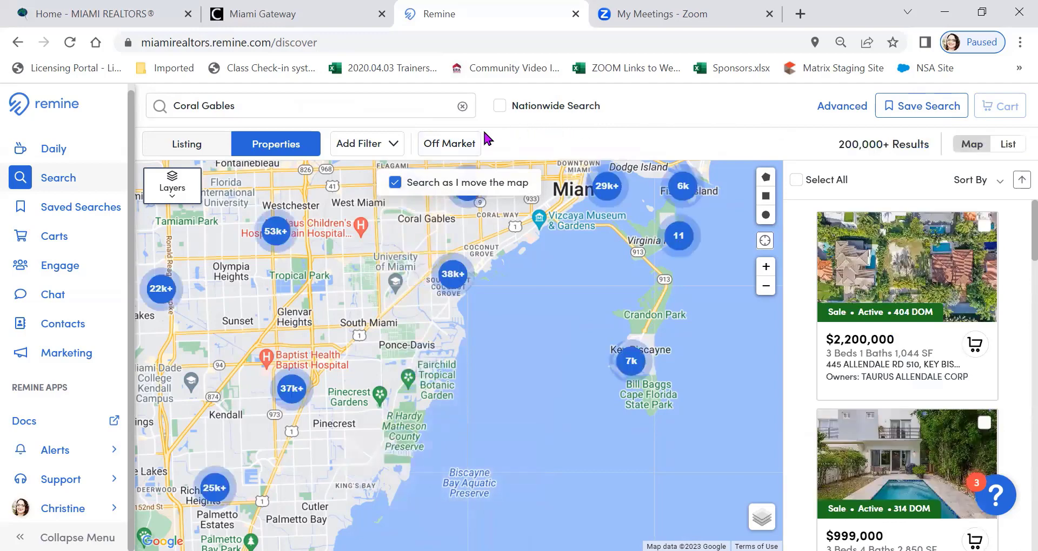
left_click(471, 144)
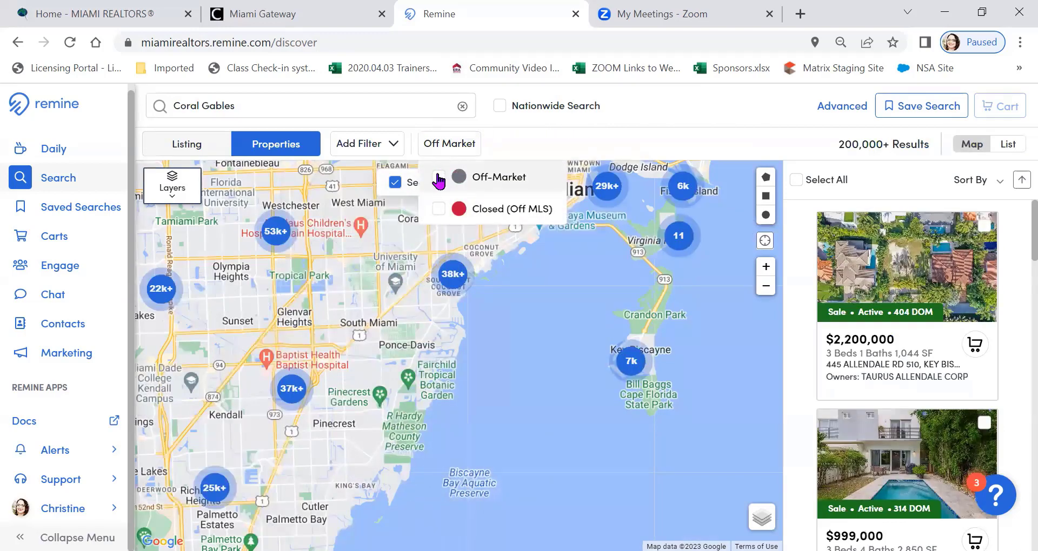
left_click(438, 177)
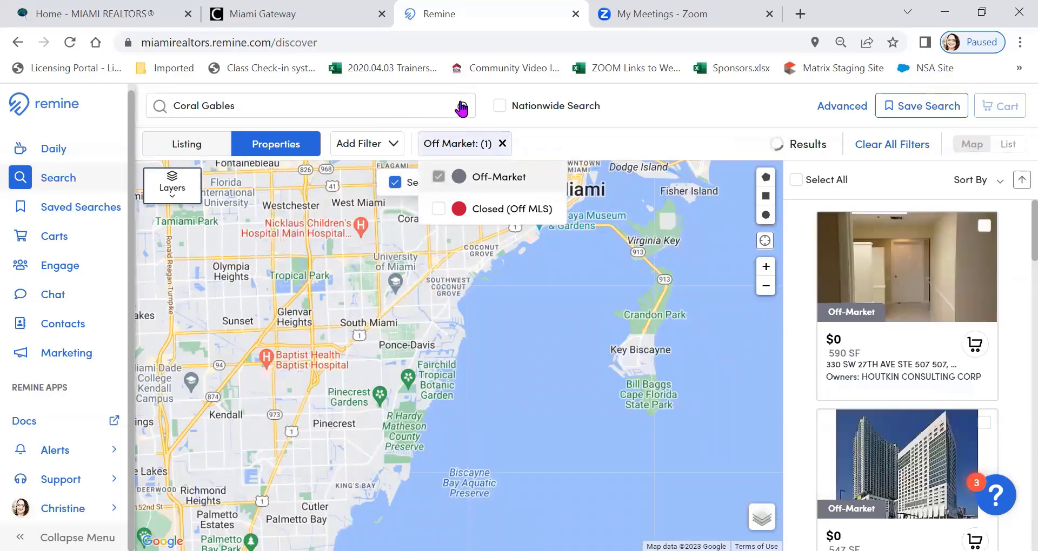
Replace the search text with zip code 33133 and apply that zip code as a filter
left_click(462, 106)
left_click(226, 99)
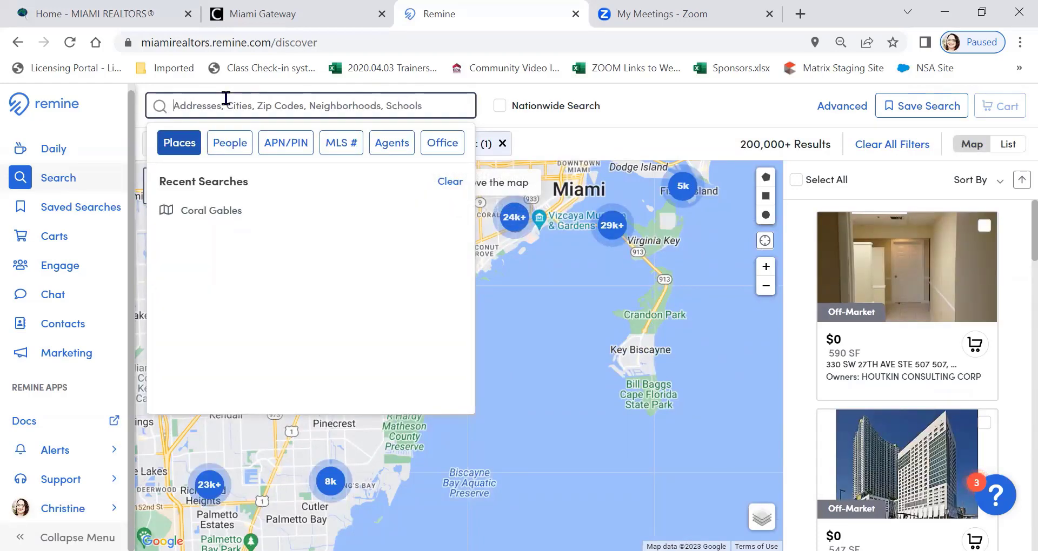
type("33133")
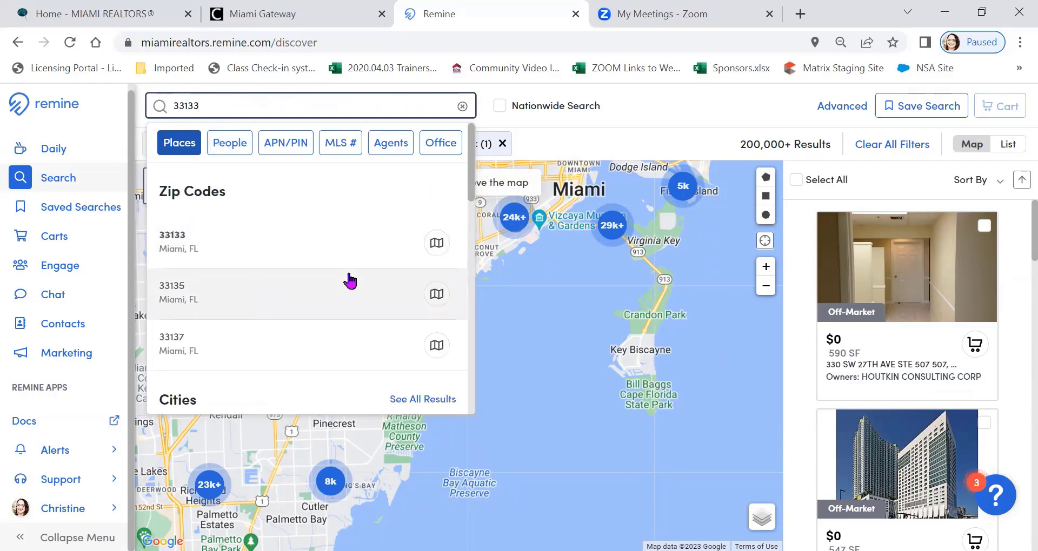
left_click(436, 244)
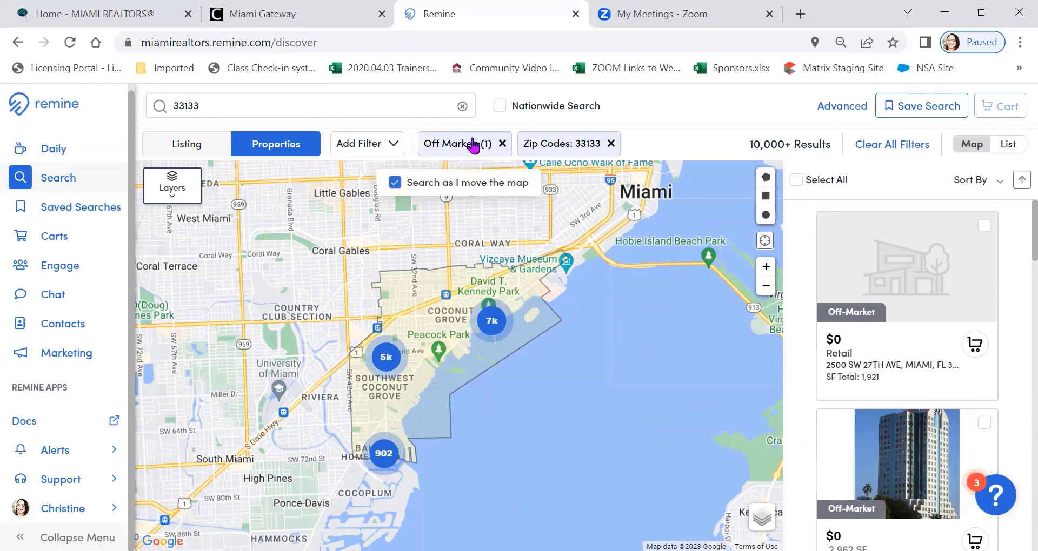
Remove the zip code filter, search for "50 Br", and show the first suggested Brickell Avenue unit on the map
left_click(611, 143)
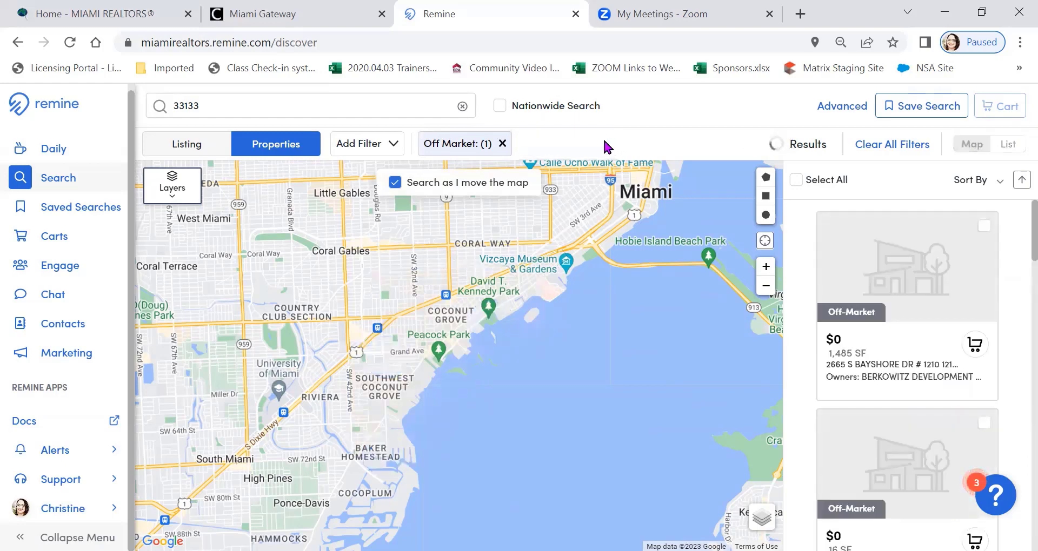
left_click(225, 104)
key("BackSpace")
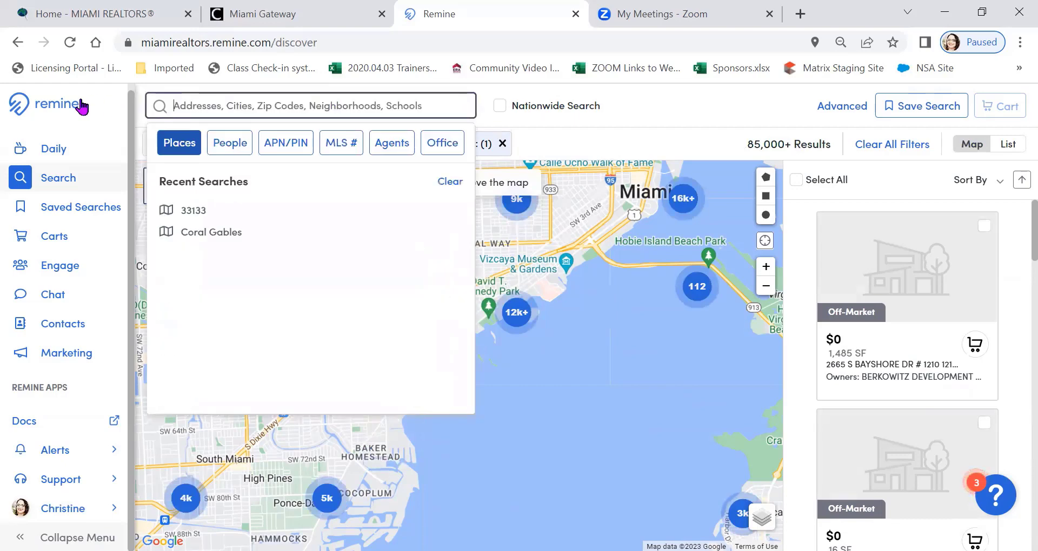
type("50 Br")
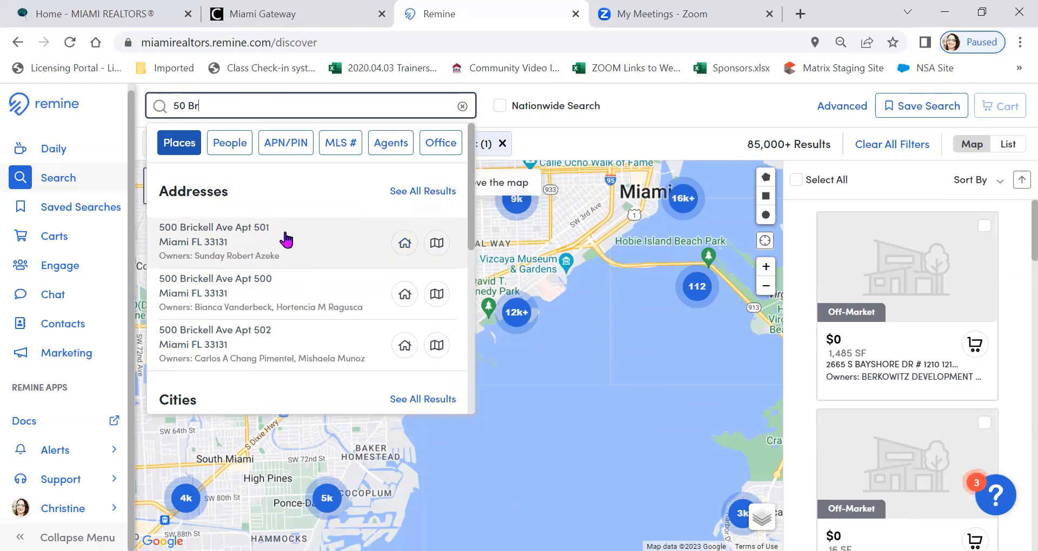
left_click(437, 244)
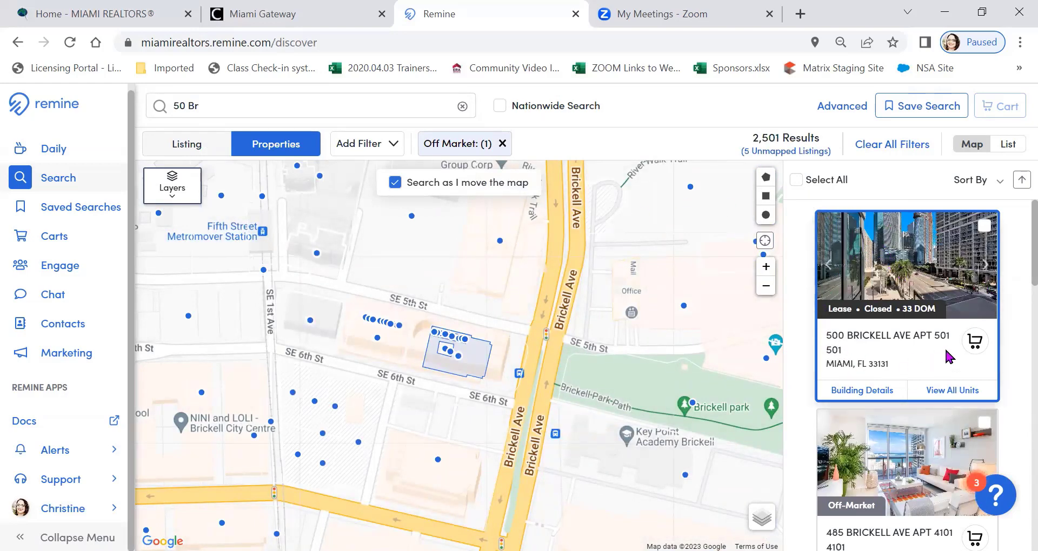
View all units in the highlighted Brickell building, select every listed unit, and close the unit list
scroll(924, 273, "down", 3)
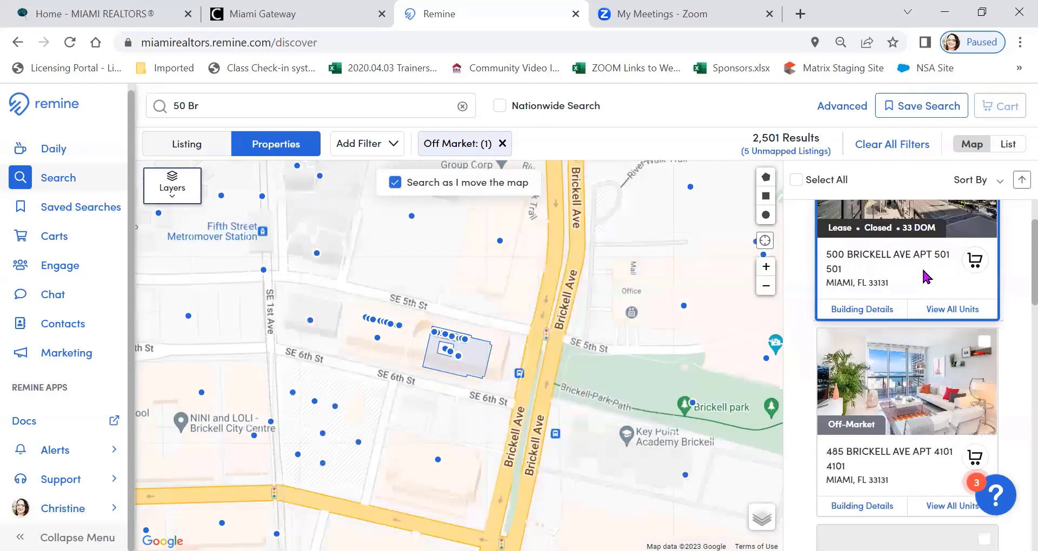
scroll(922, 260, "up", 1)
left_click(962, 310)
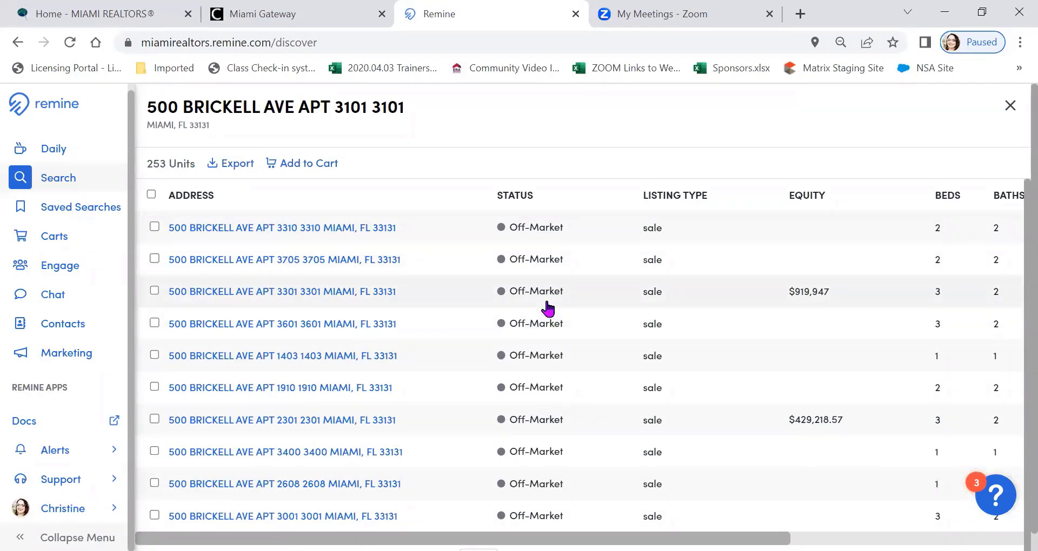
left_click(151, 195)
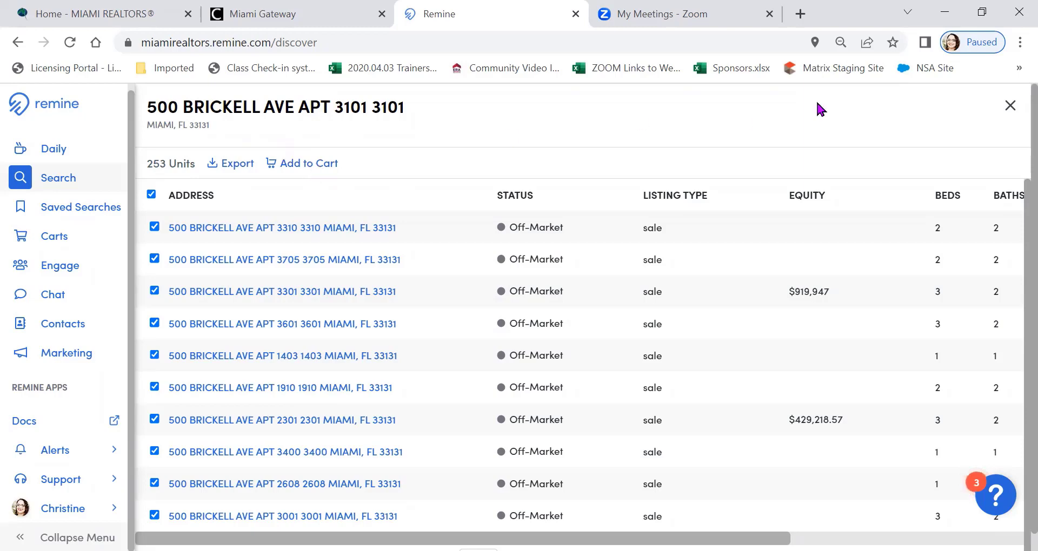
left_click(1009, 106)
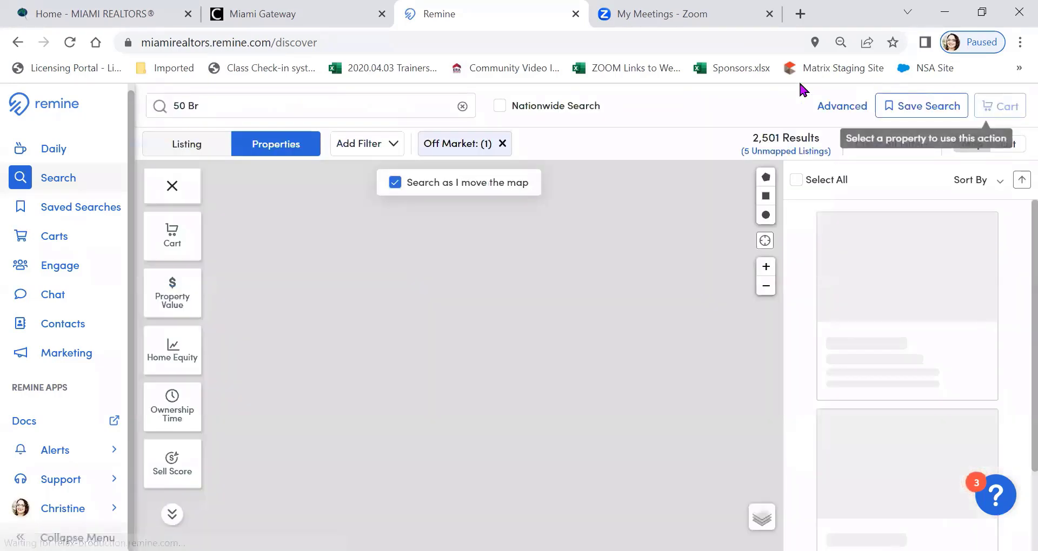
Replace the search with "Lakes of the Meadow" and apply the Lakes Of The Meadow neighborhood filter
left_click(462, 106)
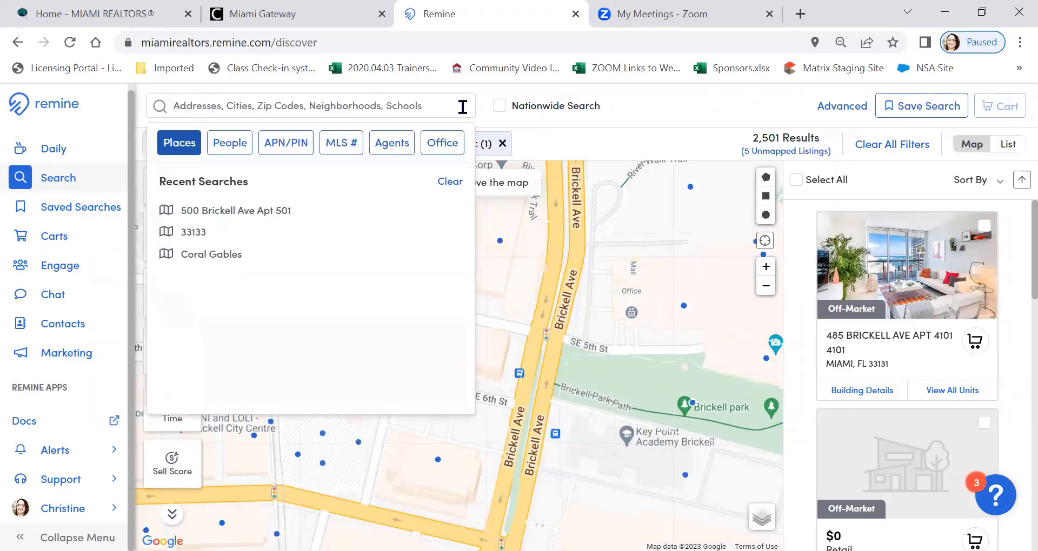
left_click(277, 107)
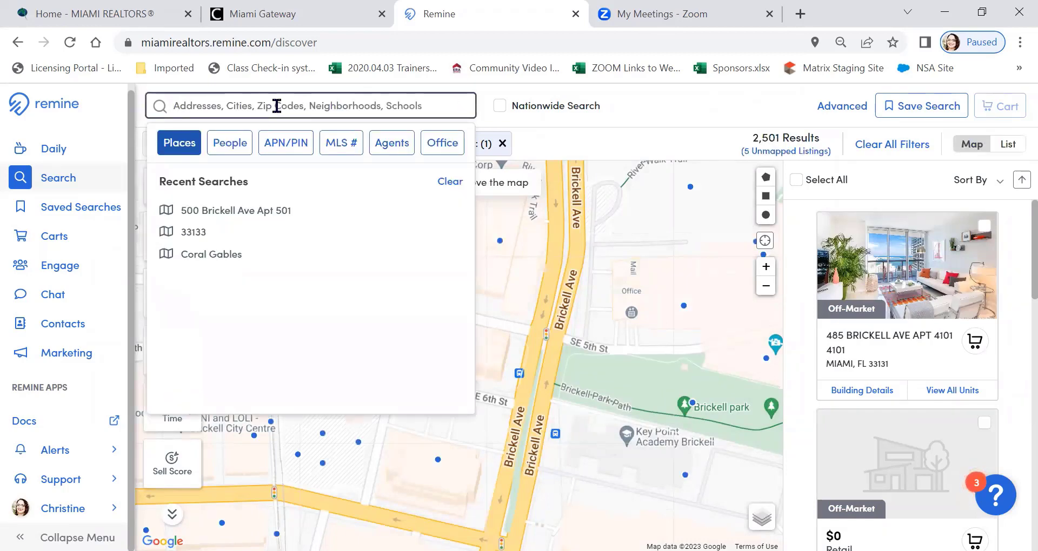
type("Lakes ")
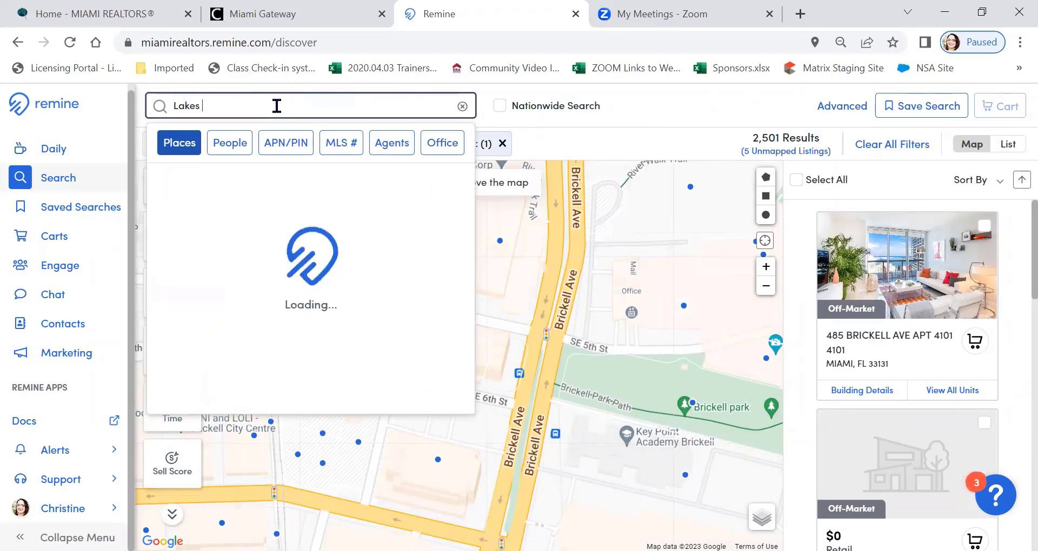
type("of the Meadow")
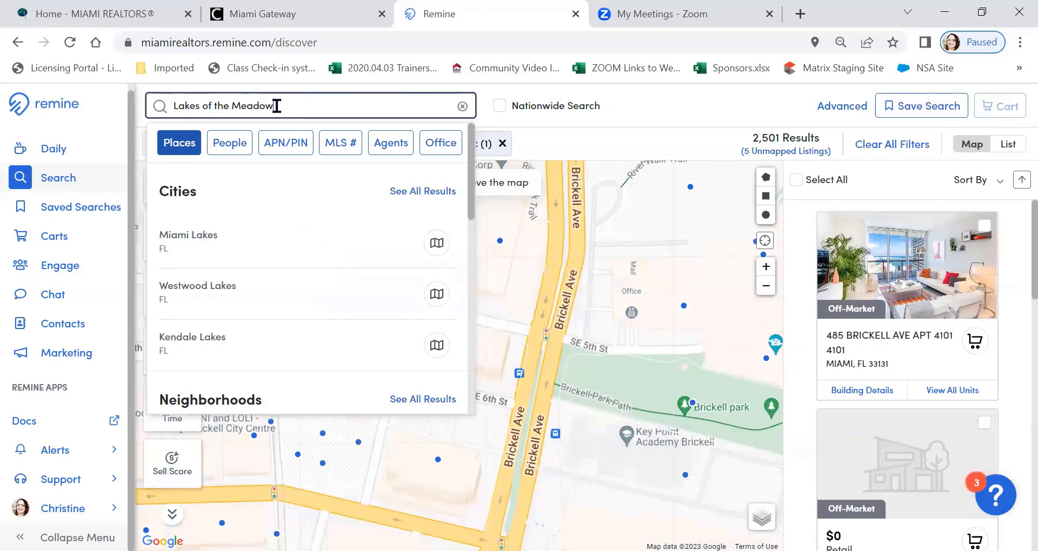
scroll(317, 209, "down", 3)
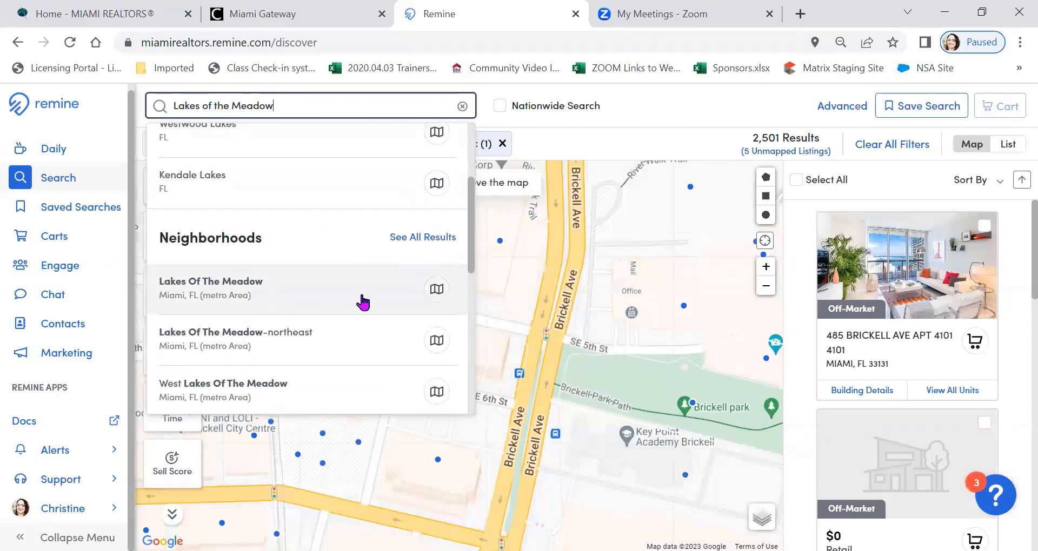
left_click(437, 293)
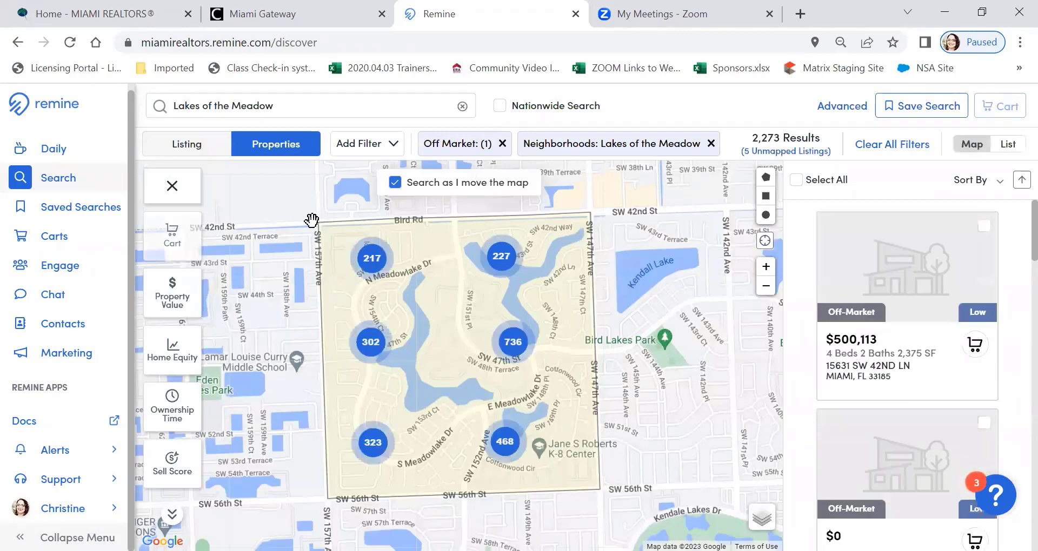
Filter the Lakes of the Meadow properties to a property value of $1,000,000+ using the Property Value map layer
scroll(584, 224, "down", 2)
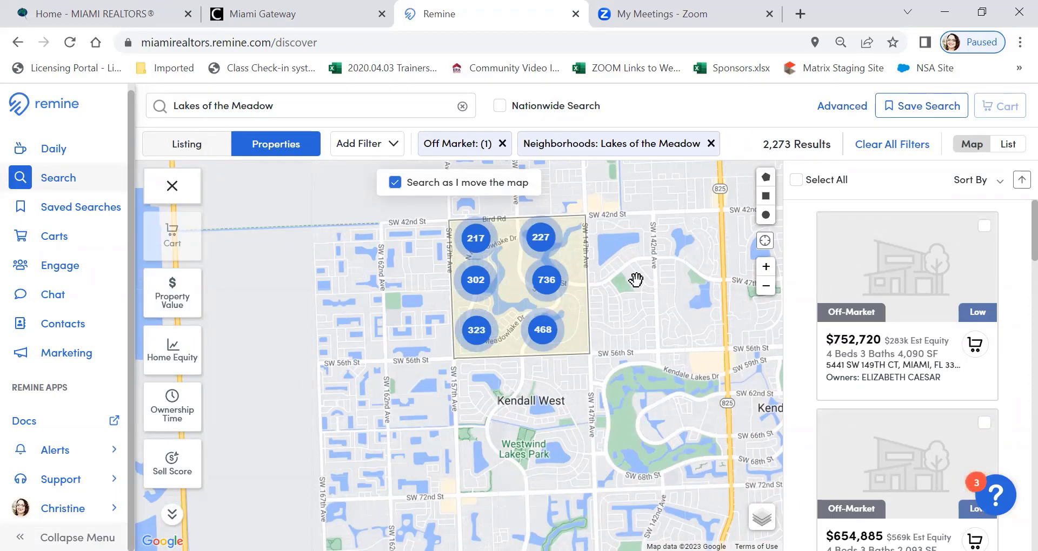
scroll(632, 280, "up", 2)
left_click_drag(546, 319, 639, 349)
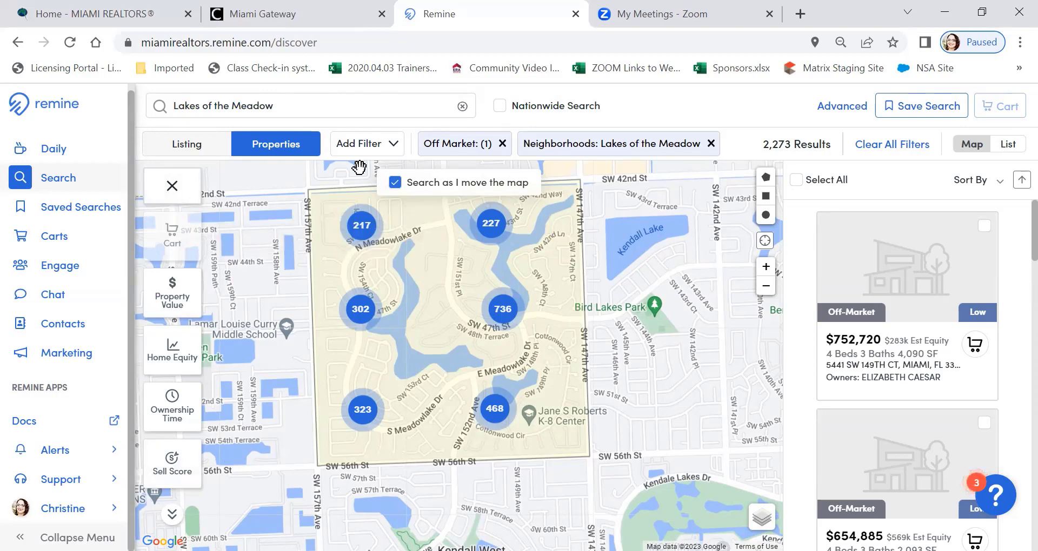
left_click(182, 302)
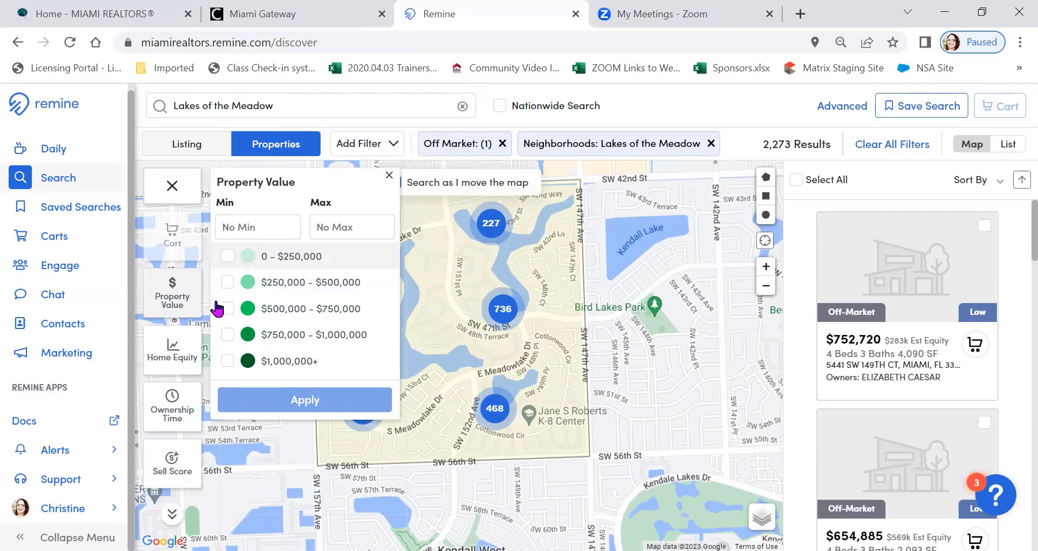
left_click(227, 363)
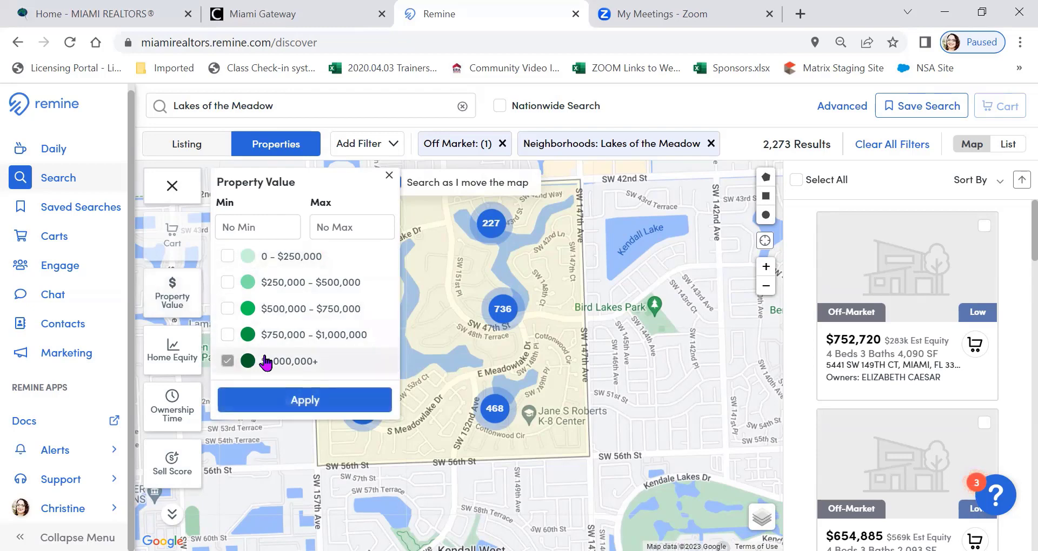
left_click(325, 404)
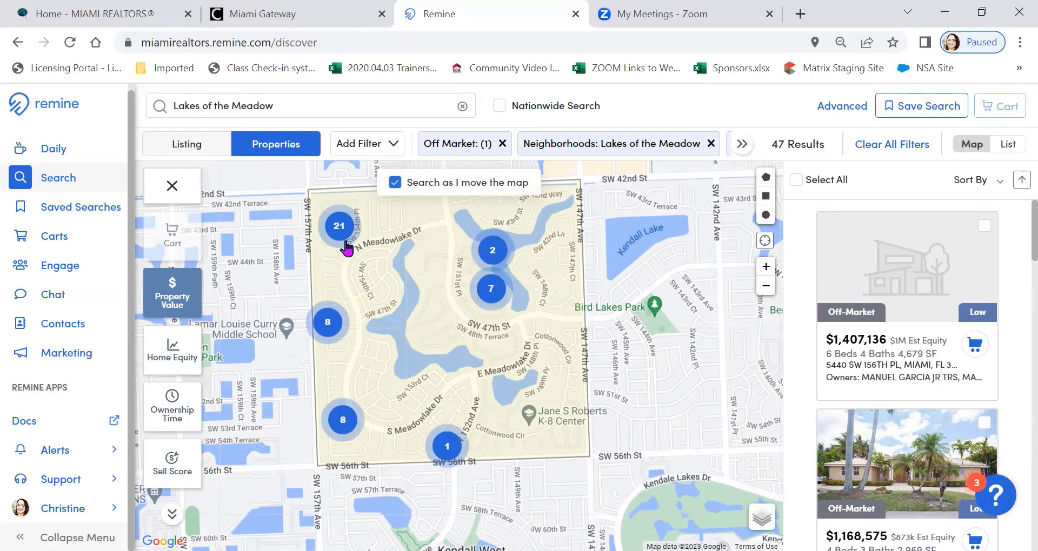
Remove the $1,000,000+ range from the Property Value layer and apply the change
left_click(181, 290)
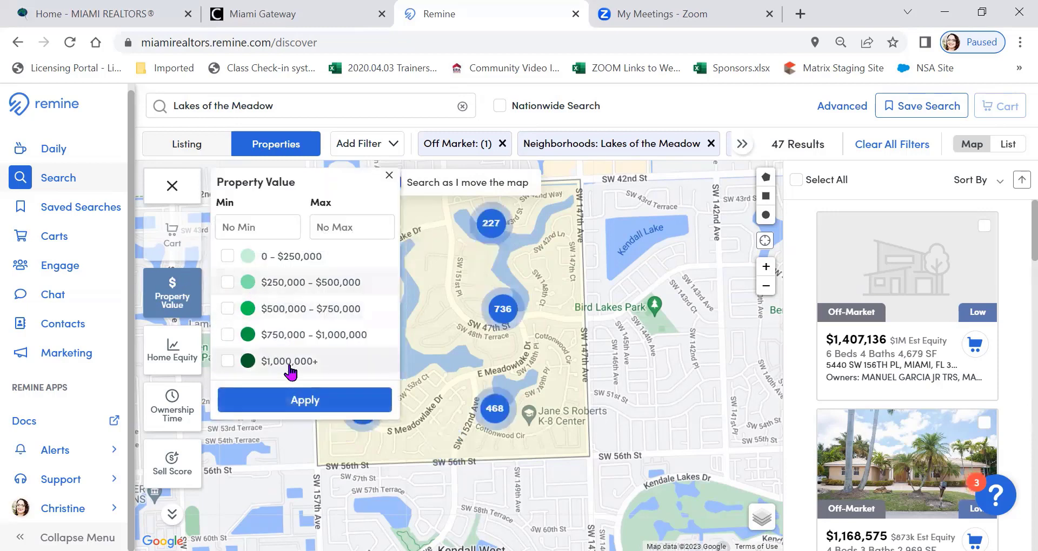
left_click(290, 400)
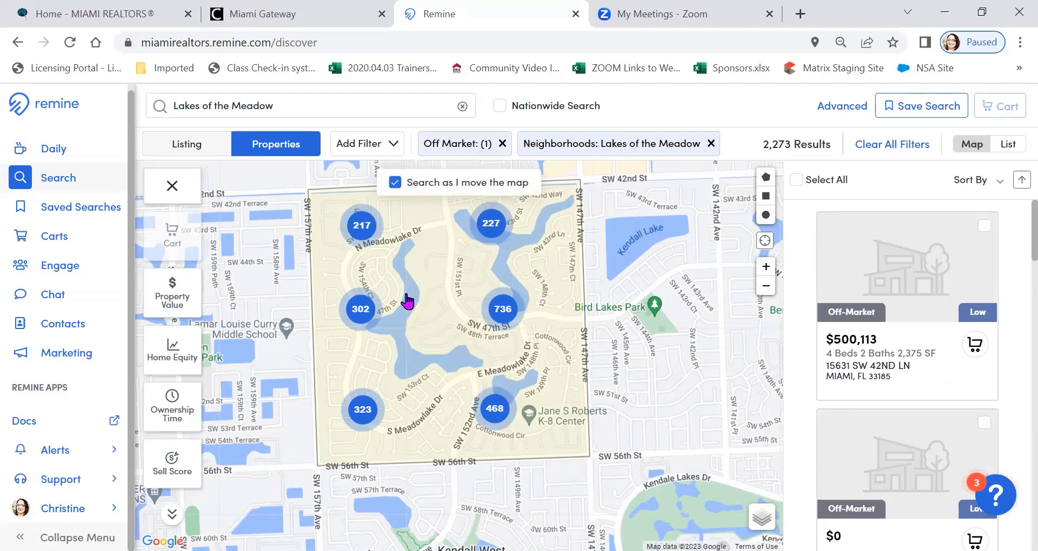
Display the Property Value layer over the individual parcels around S Meadowlake Dr
left_click(362, 411)
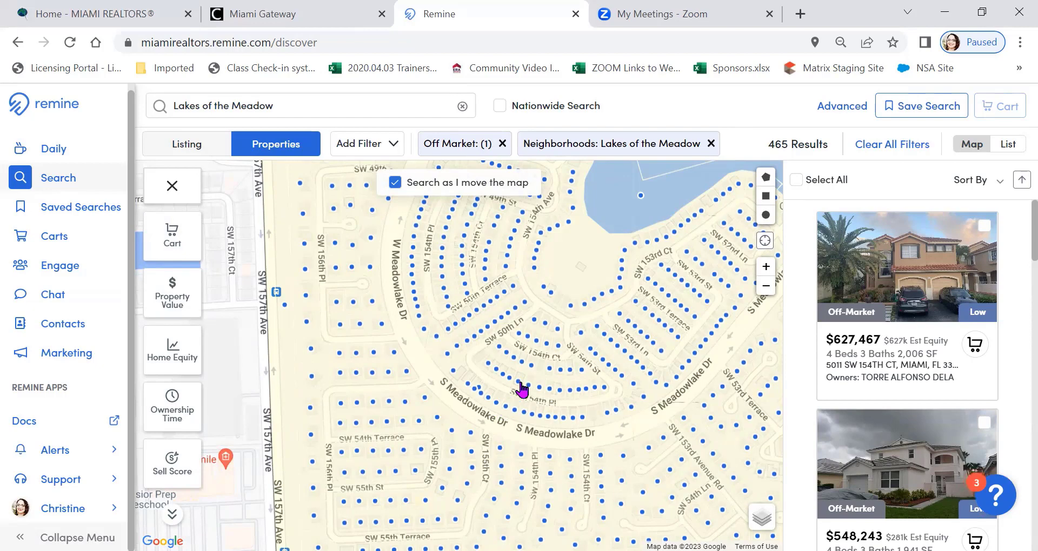
left_click(767, 287)
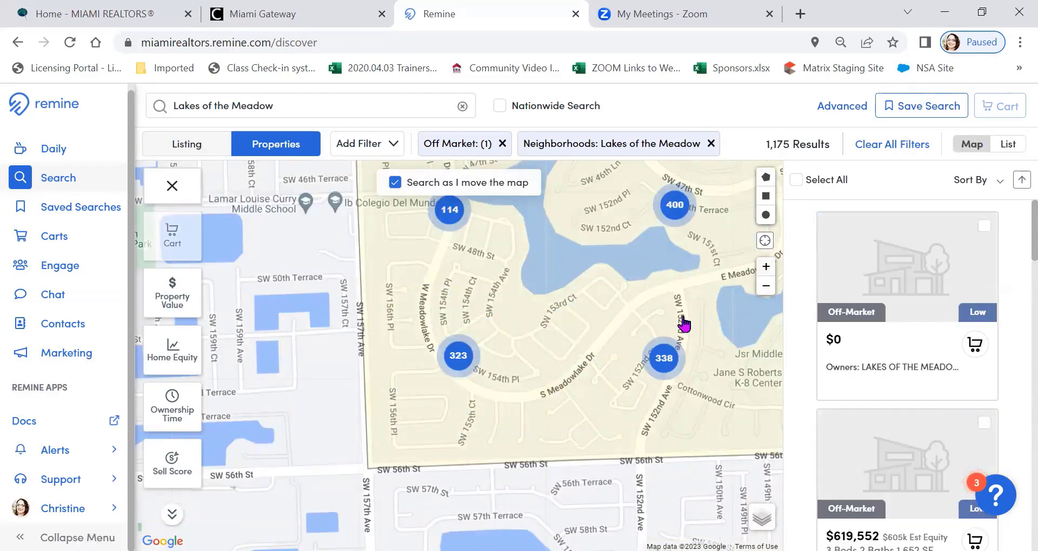
scroll(665, 339, "up", 1)
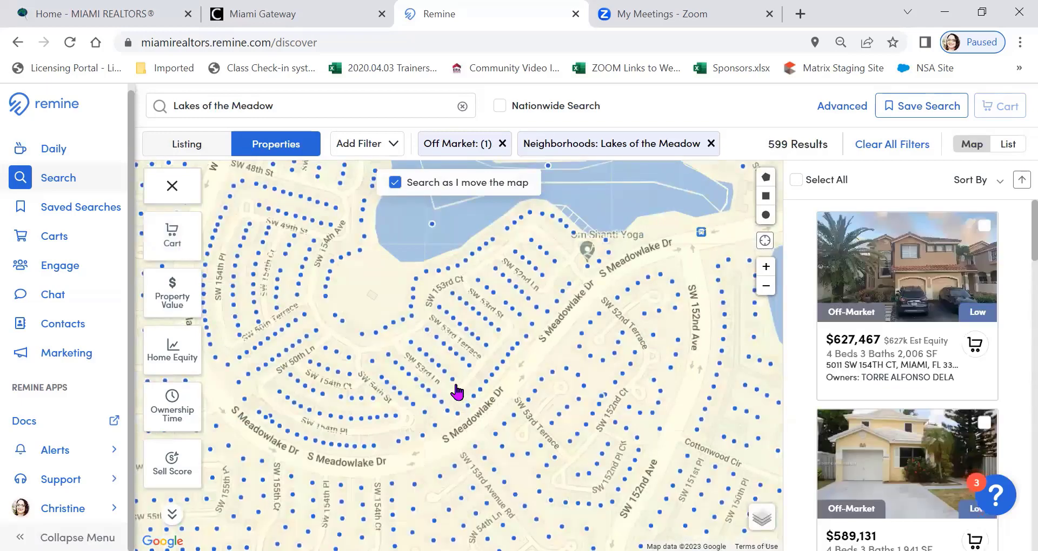
left_click(165, 291)
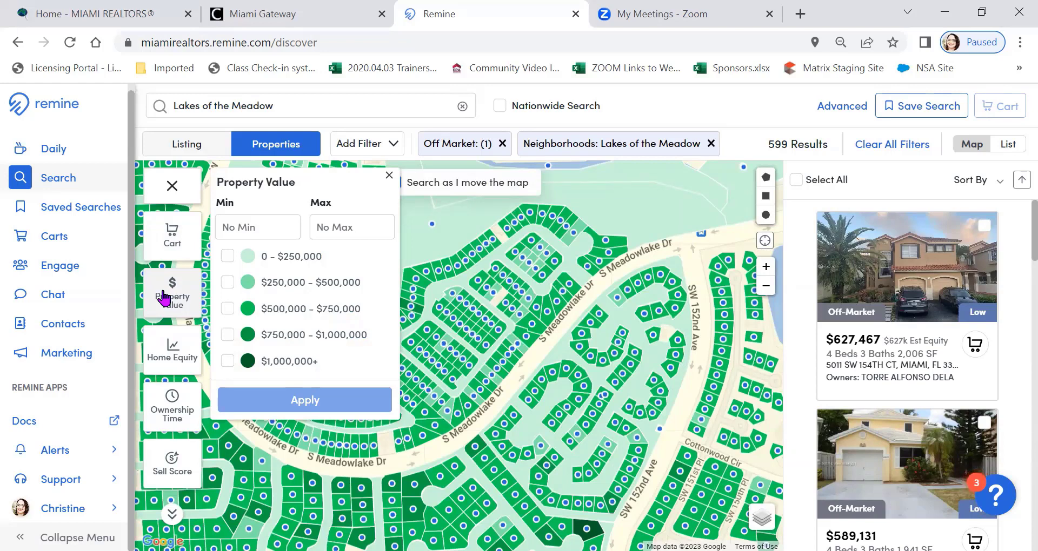
Filter the Lakes of the Meadow properties to $500,000 - $750,000 home equity and show the whole neighborhood on the map
left_click(172, 356)
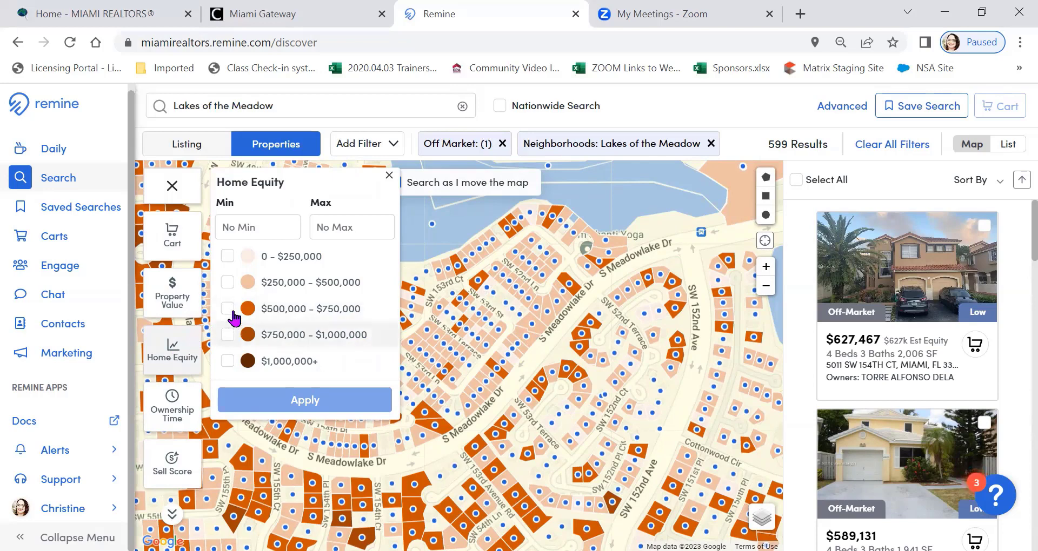
left_click(227, 309)
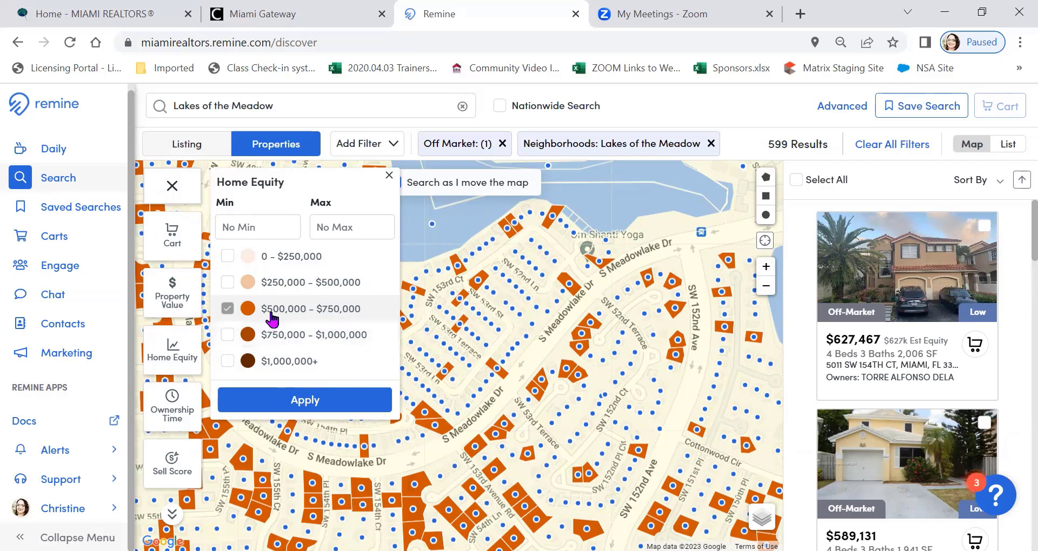
left_click(308, 406)
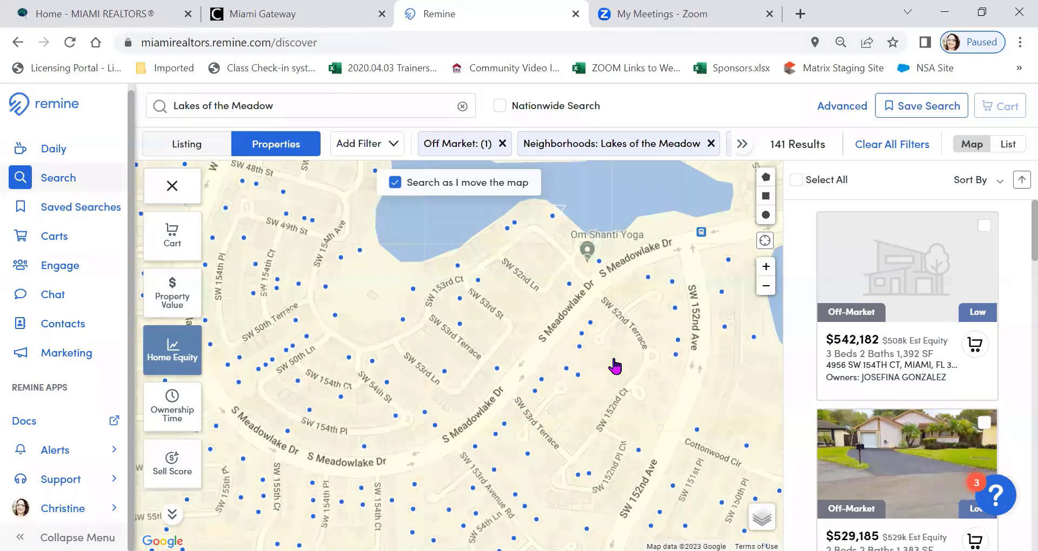
left_click(766, 288)
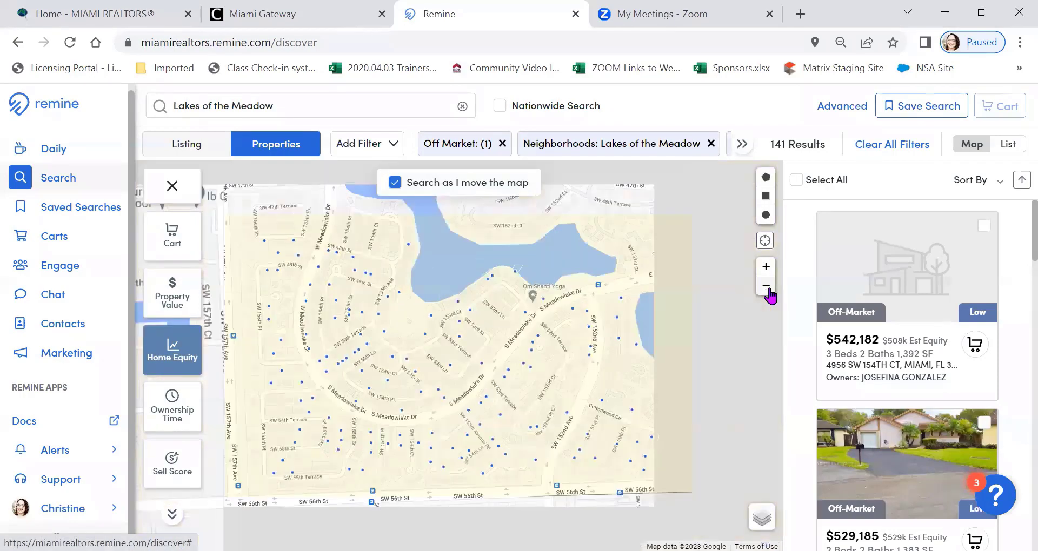
left_click(767, 289)
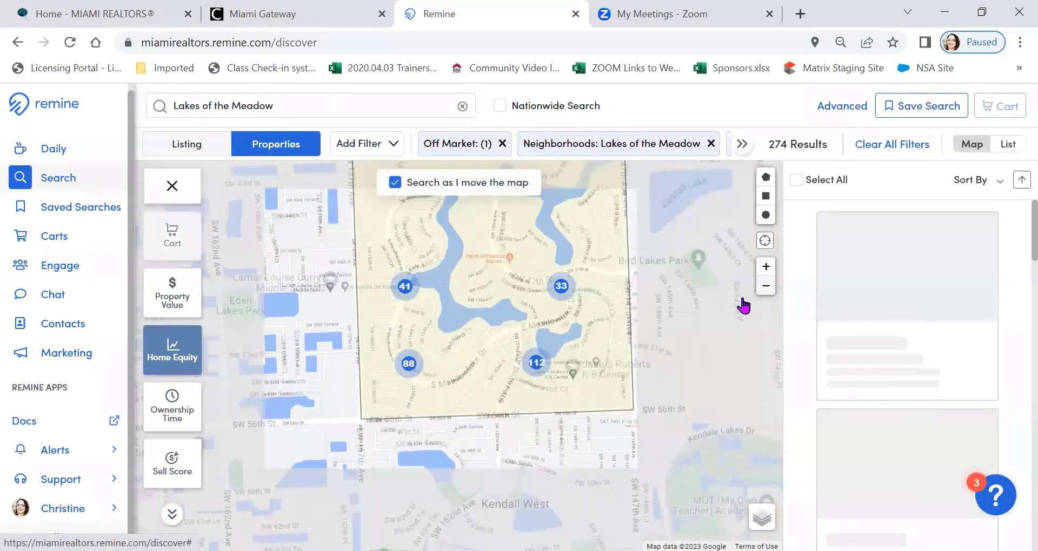
left_click(763, 291)
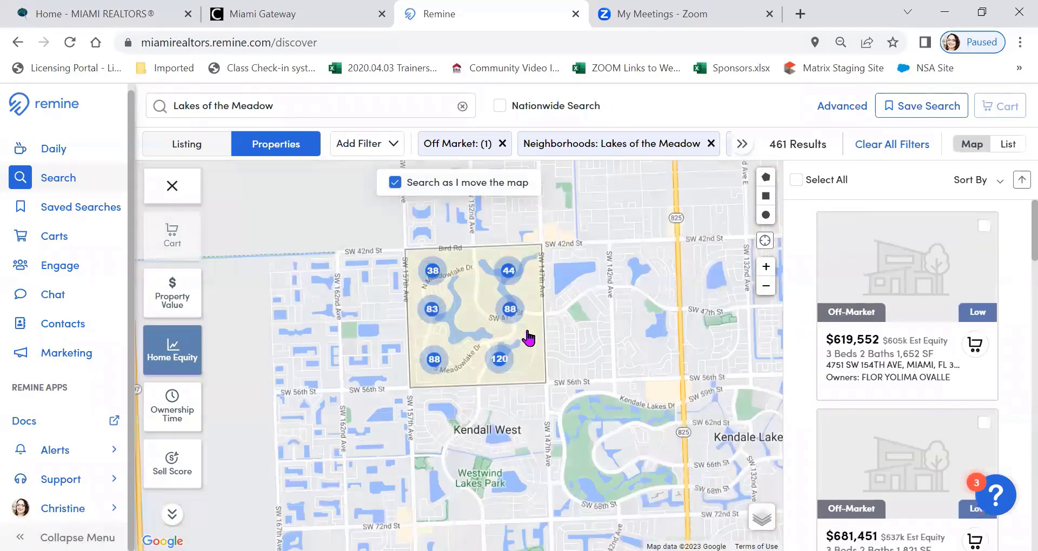
left_click_drag(525, 337, 521, 373)
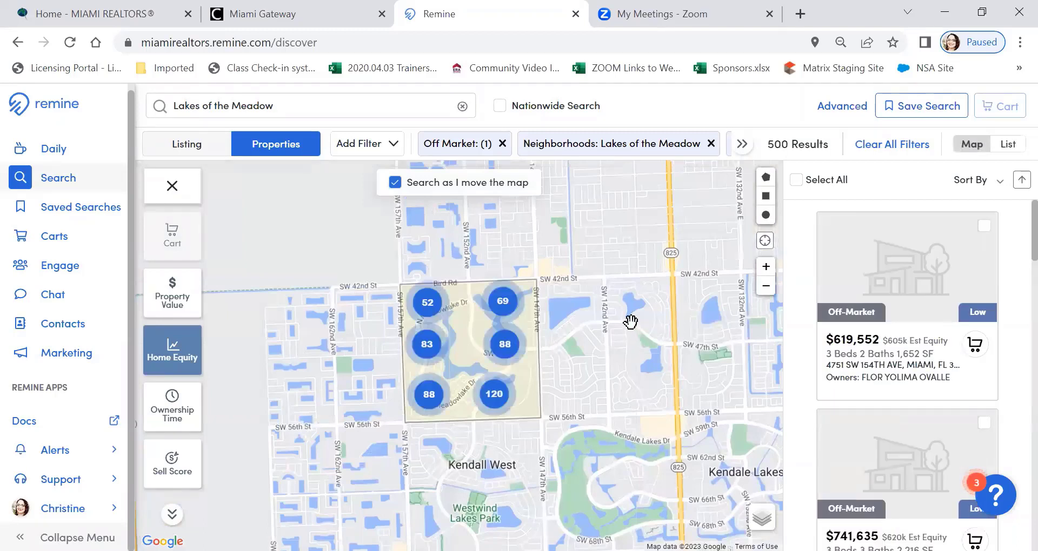
left_click(513, 345)
Change the Home Equity layer to the $750,000 - $1,000,000 range only and apply it
left_click(182, 358)
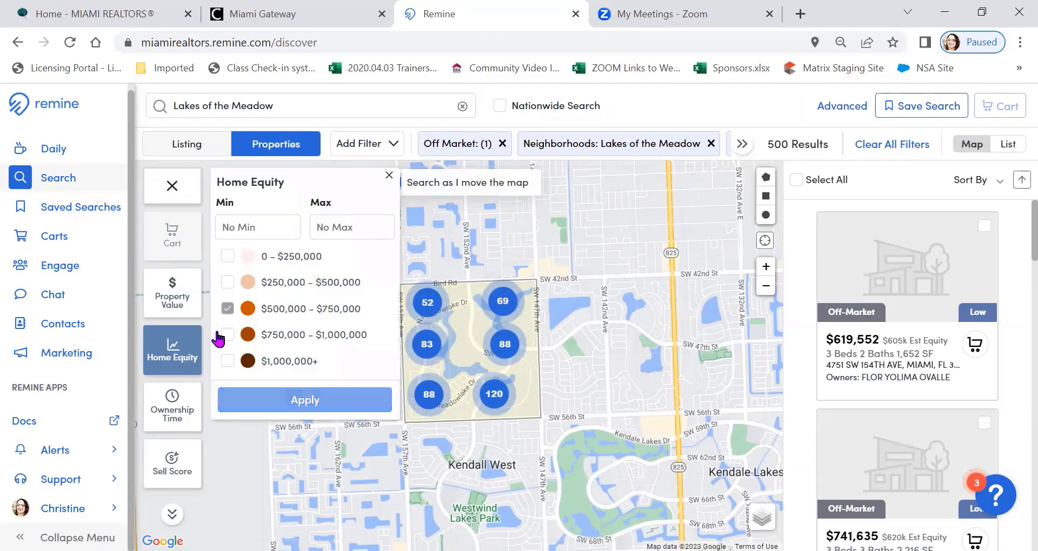
left_click(228, 310)
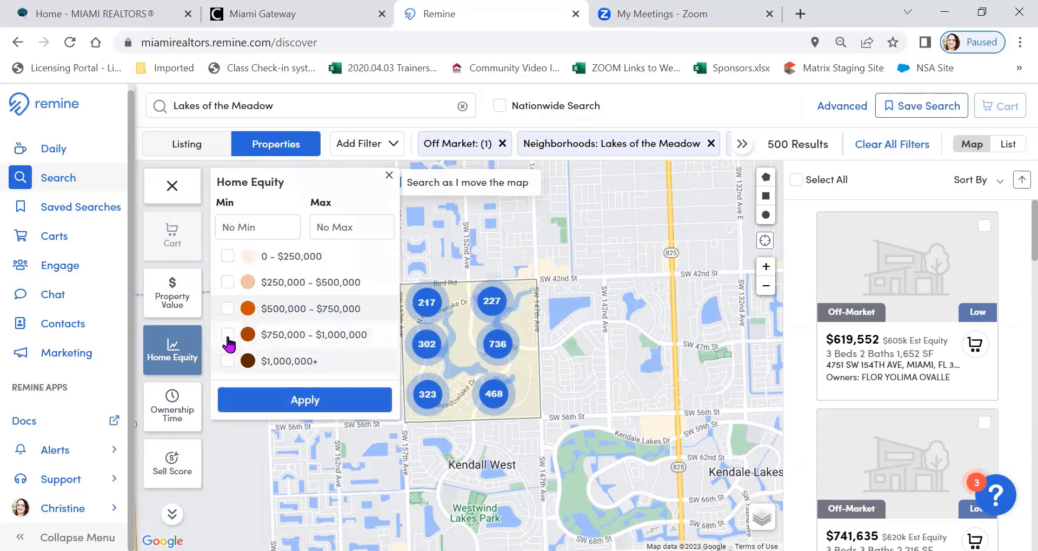
left_click(228, 334)
left_click(304, 400)
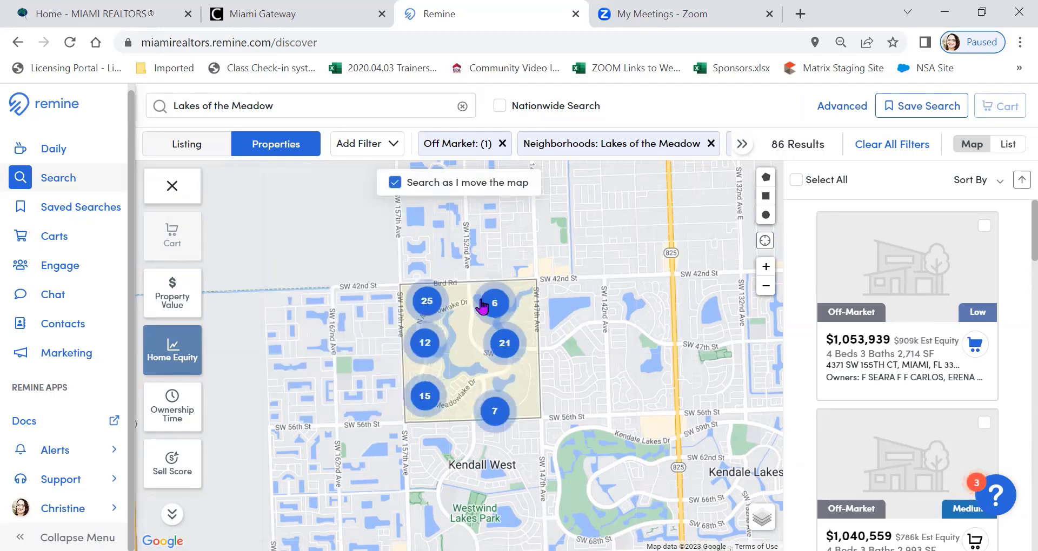
Select all the filtered properties and add them to a new cart named "High Equity Pot Investors"
left_click(795, 181)
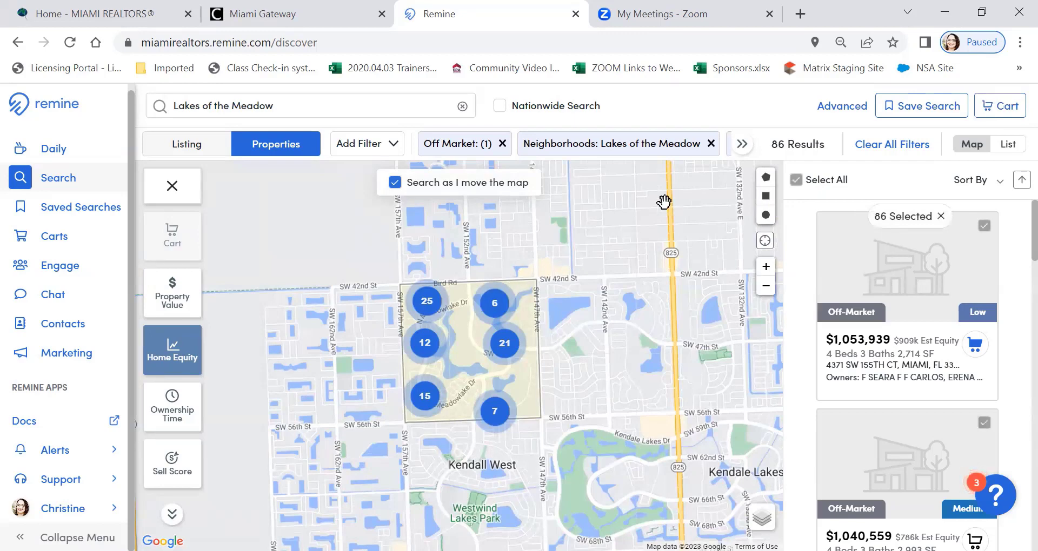
left_click(998, 107)
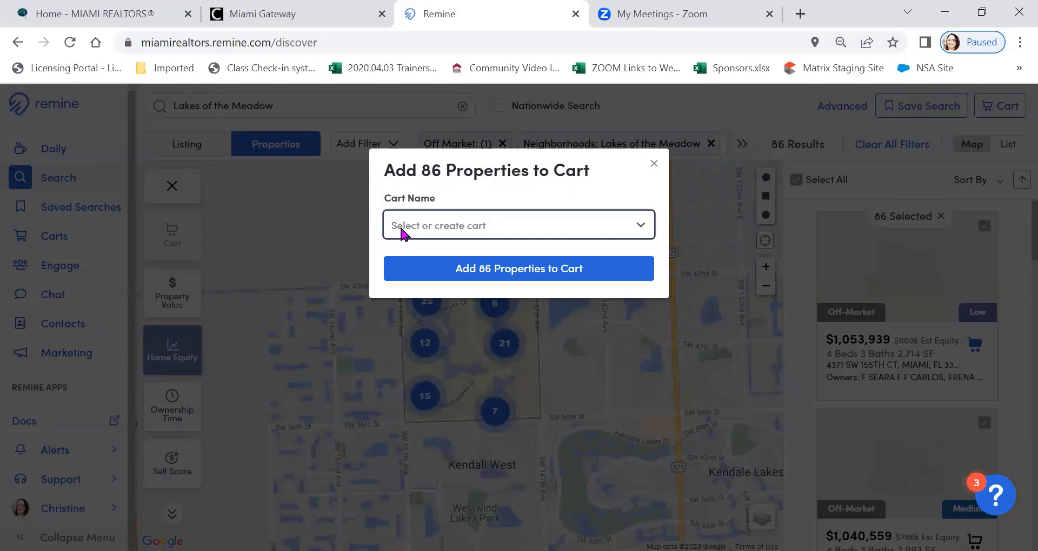
left_click(402, 233)
type("High Equity Pot")
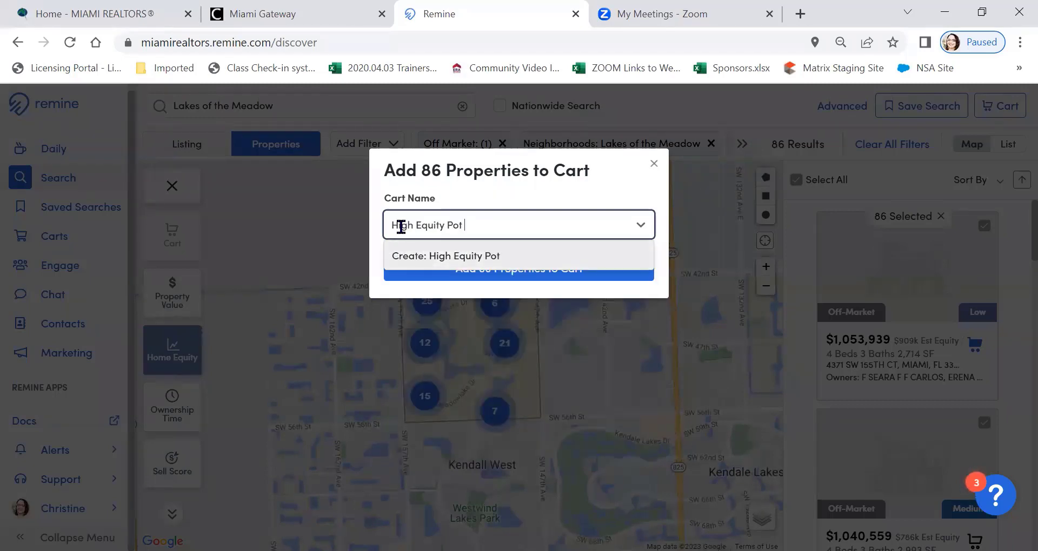
type(" Investors")
left_click(475, 258)
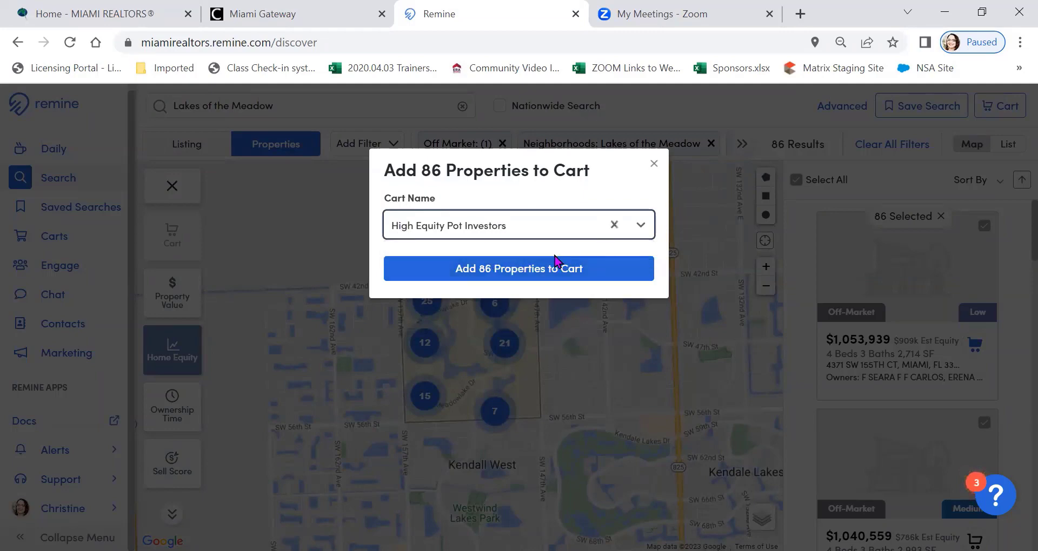
left_click(491, 273)
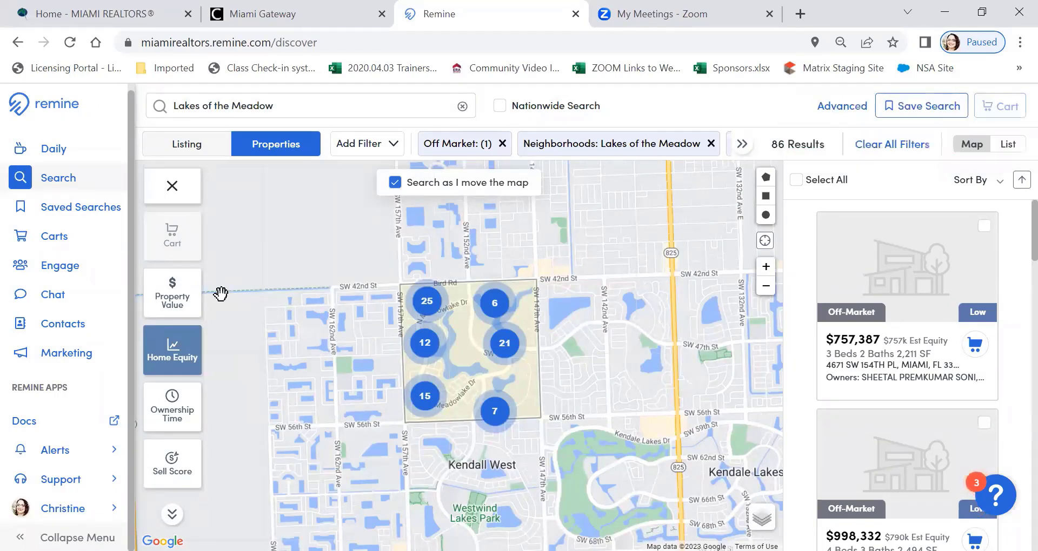
Remove the $750,000 - $1,000,000 range from the Home Equity layer and show the individual properties in the neighborhood's southwest cluster
left_click(165, 352)
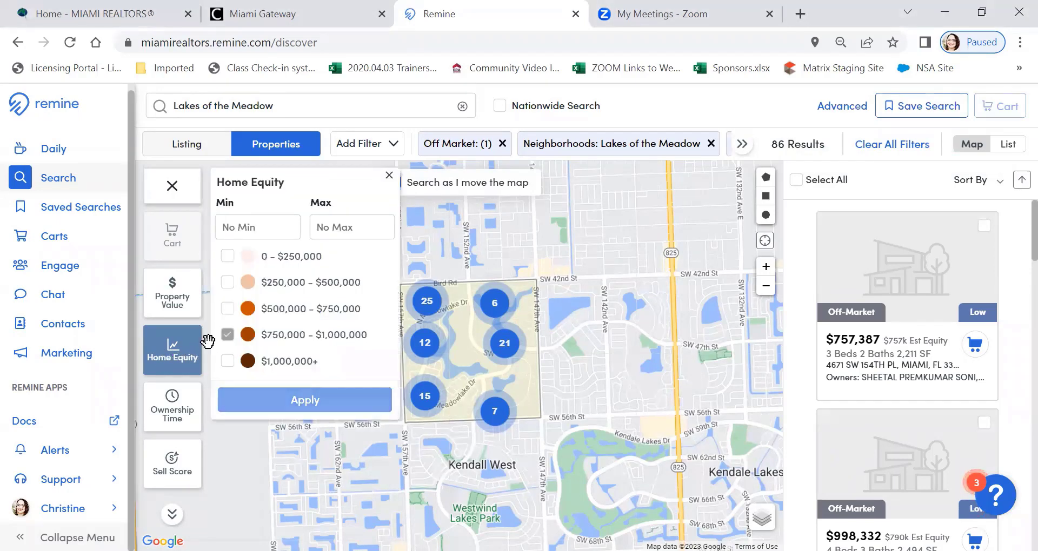
left_click(318, 406)
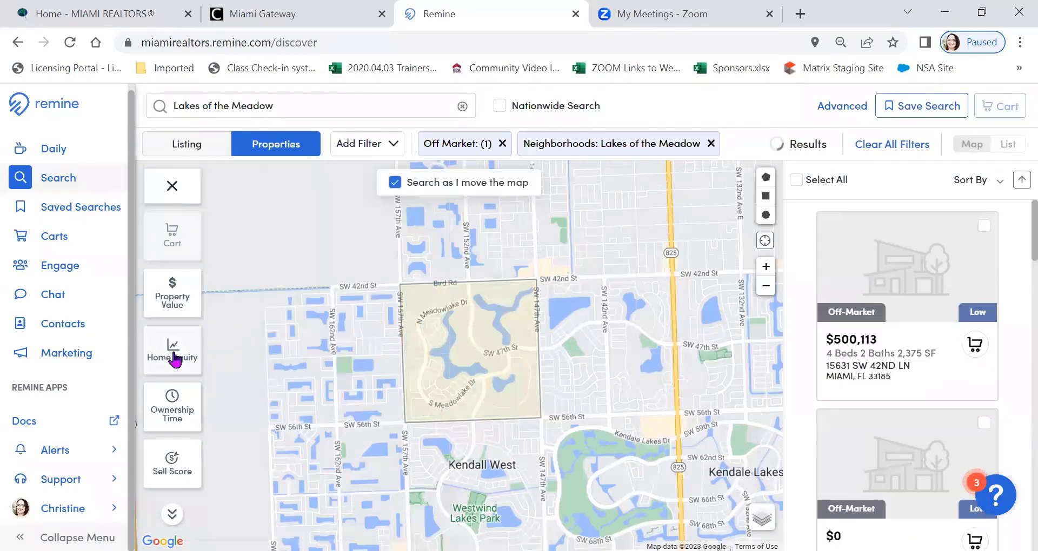
scroll(424, 351, "up", 1)
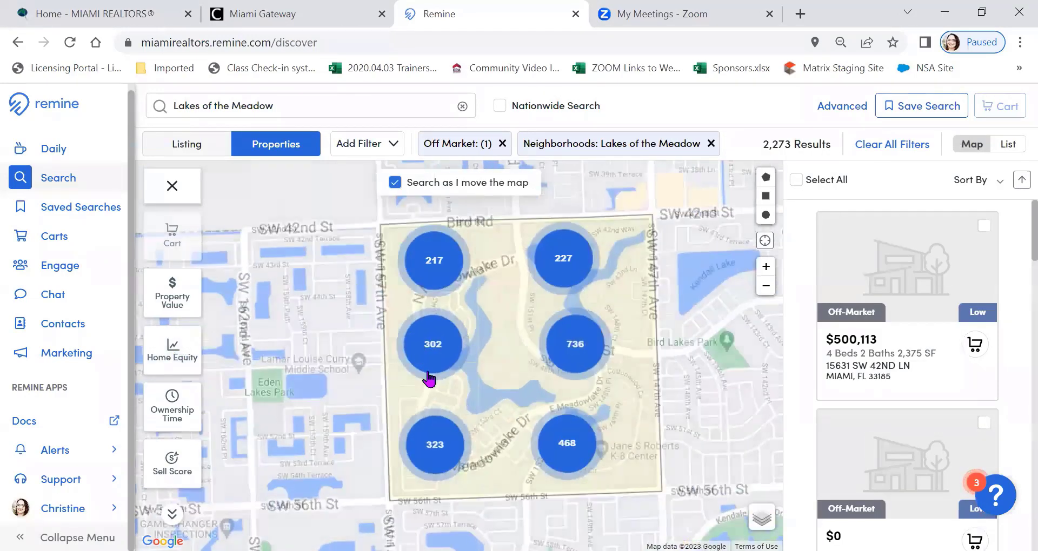
left_click(434, 447)
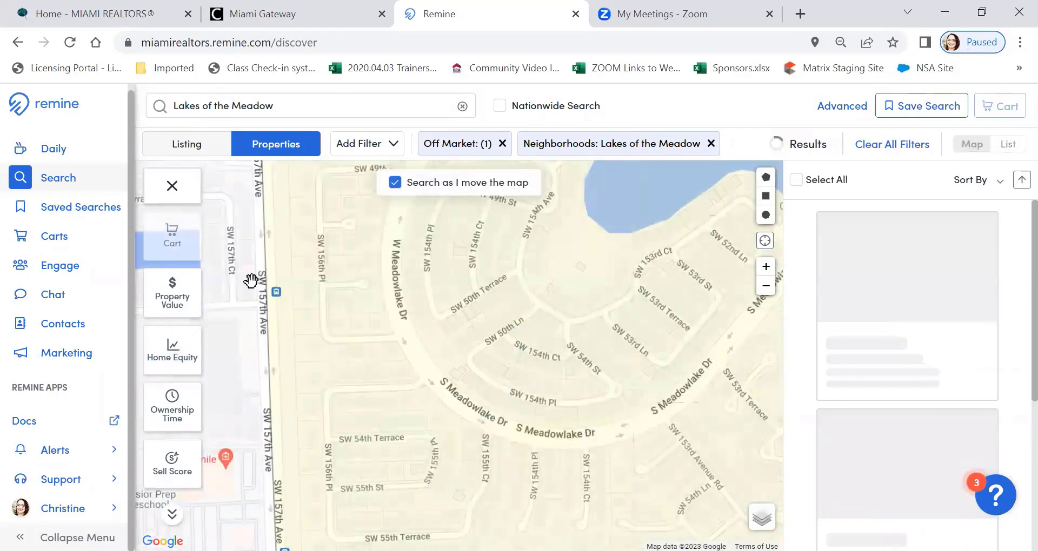
Filter the properties to an ownership time of 20 Years+ using the Ownership Time layer
scroll(169, 354, "down", 1)
left_click(168, 364)
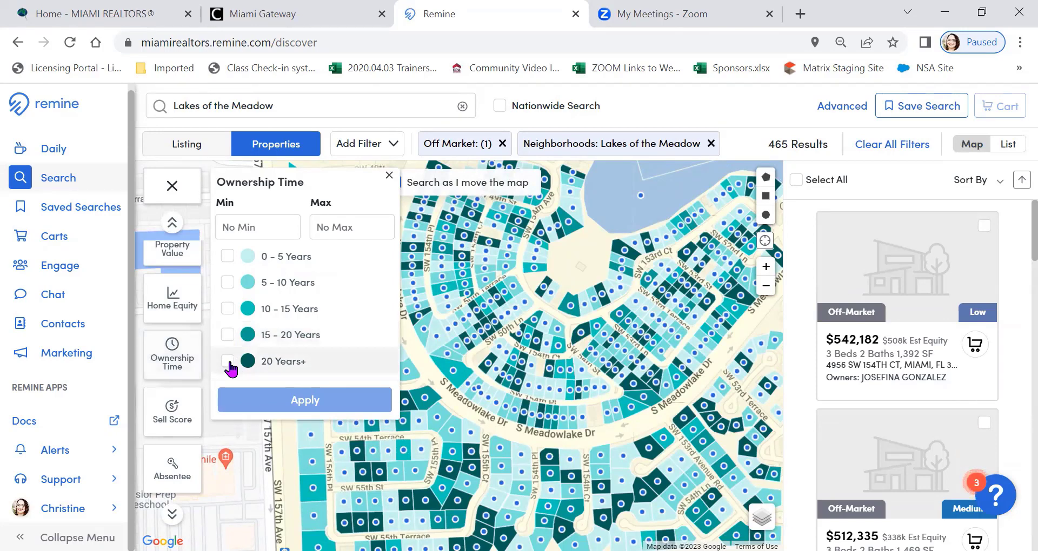
left_click(228, 361)
left_click(283, 401)
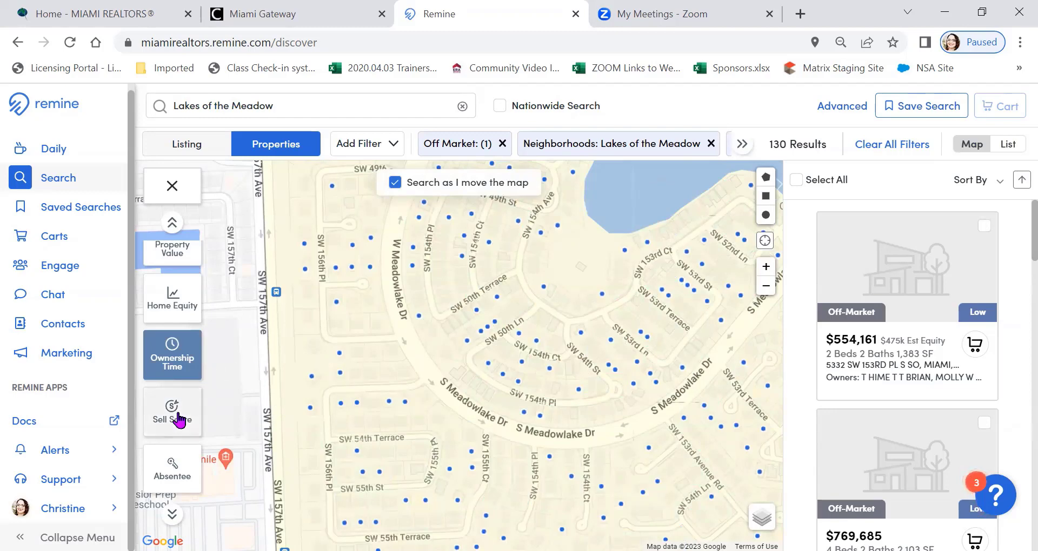
Add a $500,000 - $750,000 Home Equity range to the ownership filter and show all of Lakes of the Meadow on the map
left_click(183, 357)
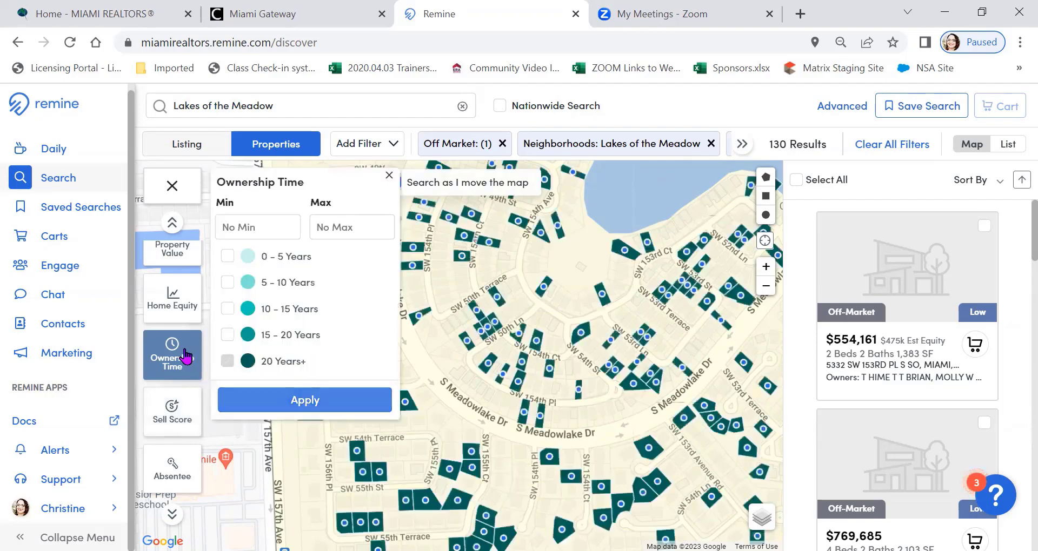
left_click(171, 303)
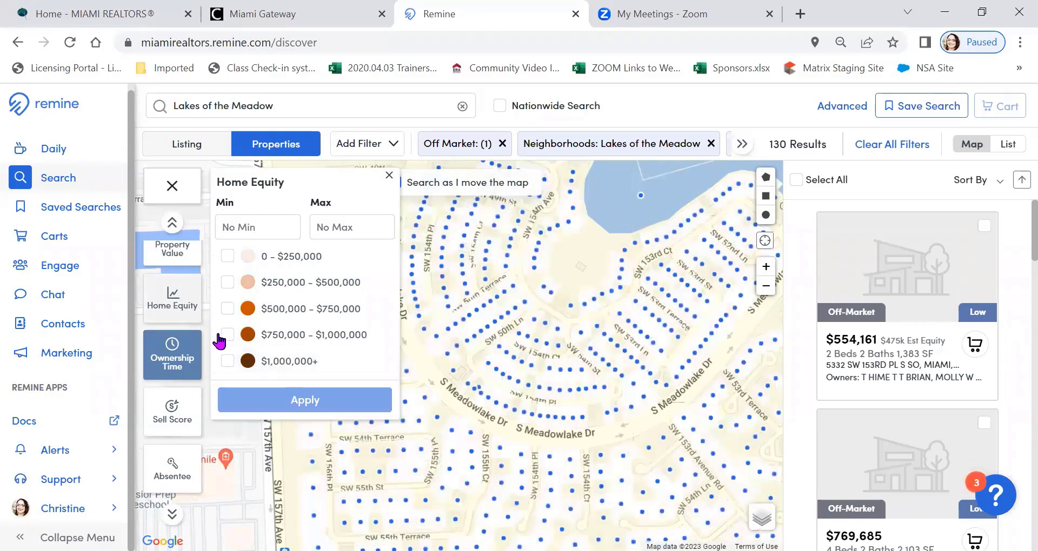
left_click(227, 337)
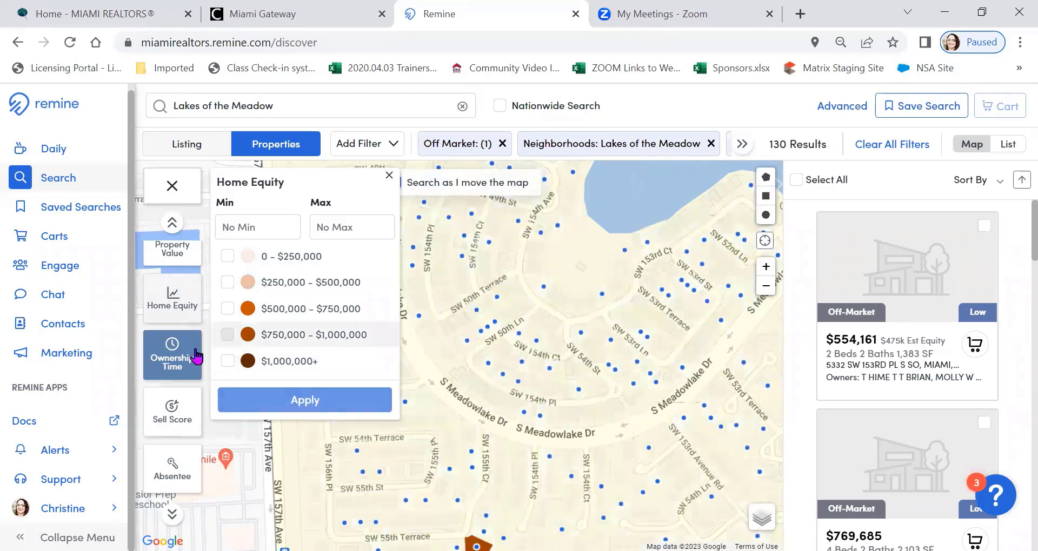
left_click(227, 309)
left_click(228, 335)
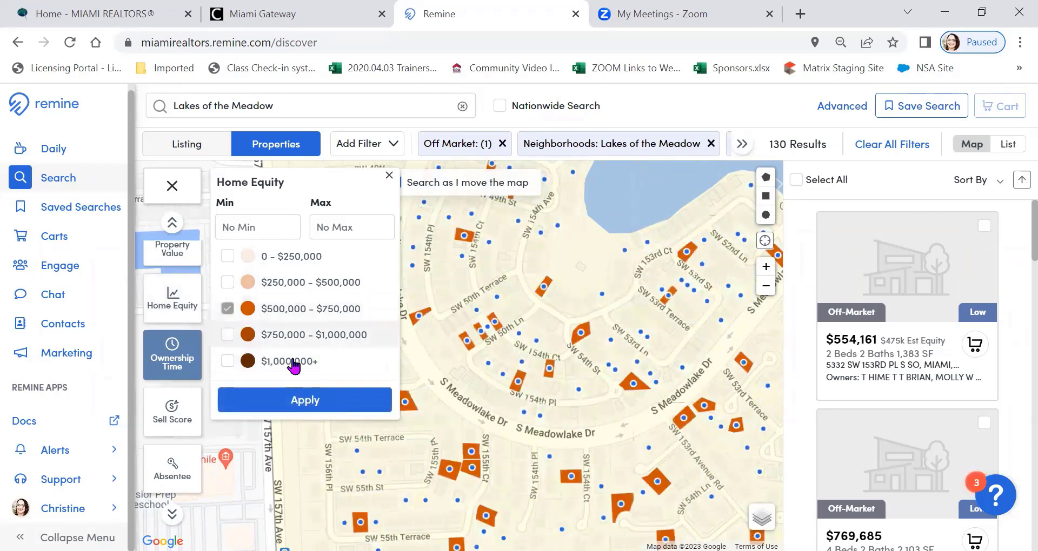
left_click(370, 400)
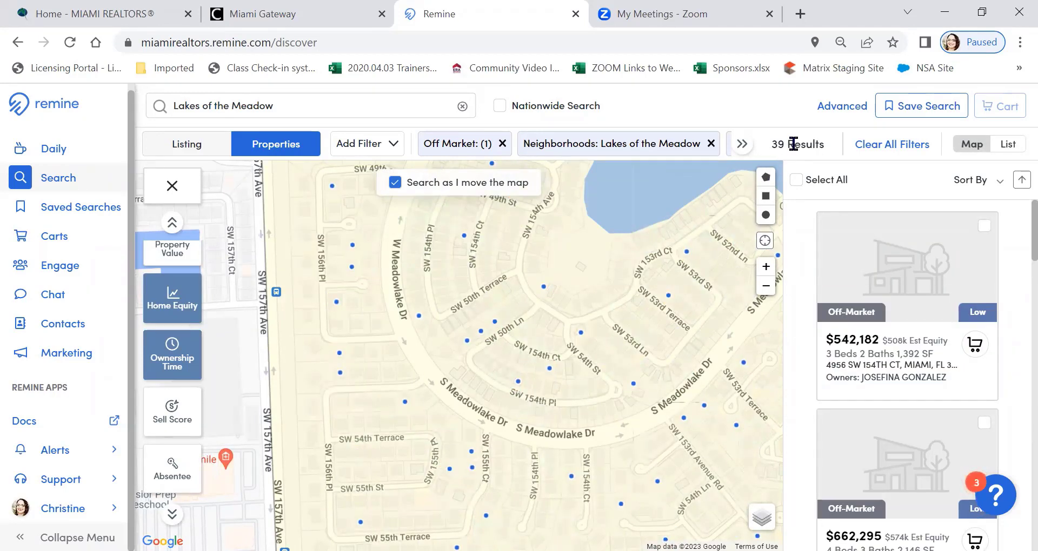
left_click(766, 285)
left_click(766, 289)
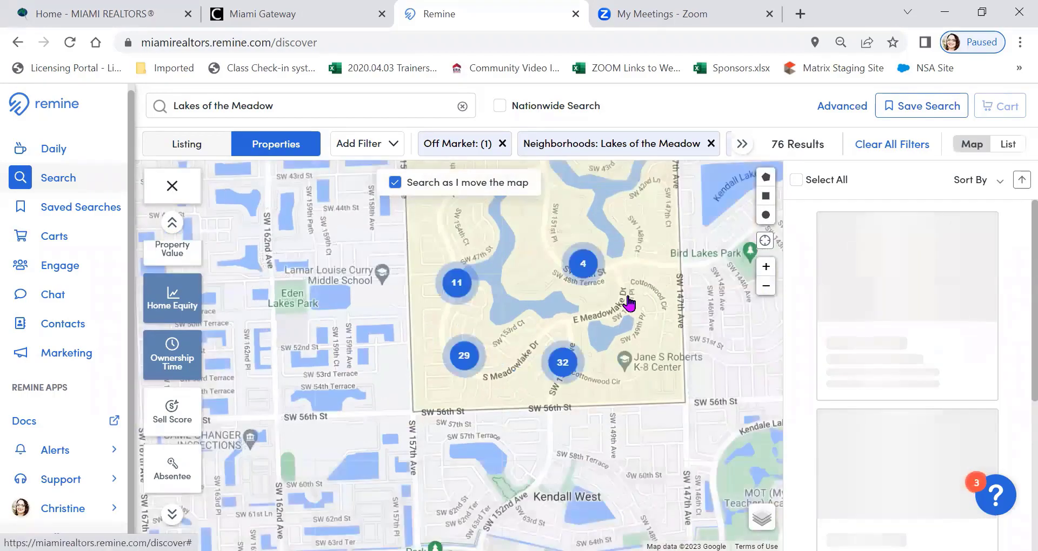
left_click_drag(601, 308, 538, 365)
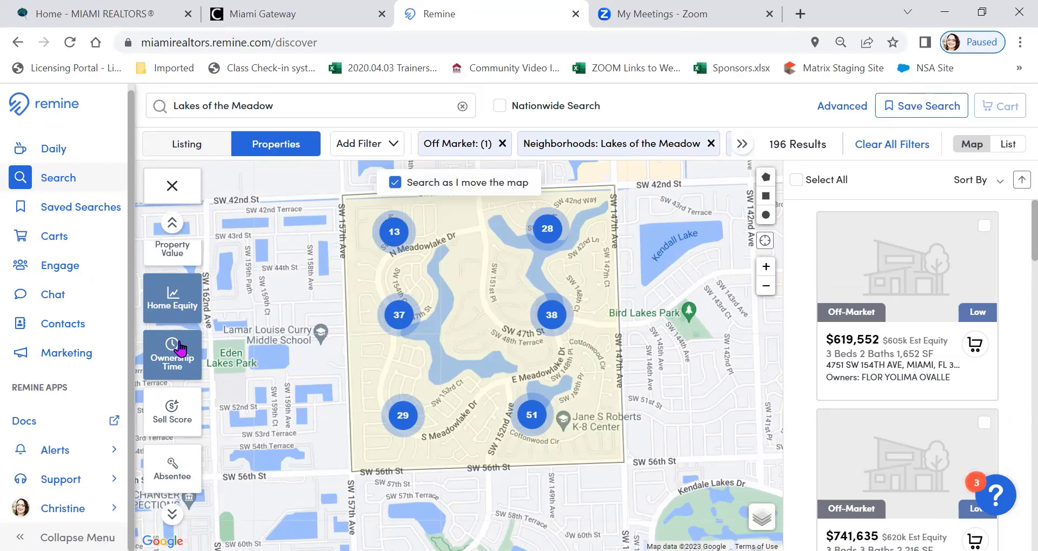
Add a $500,000 - $750,000 range from the Property Value layer to the home equity and ownership time filters
scroll(175, 347, "up", 2)
left_click(170, 300)
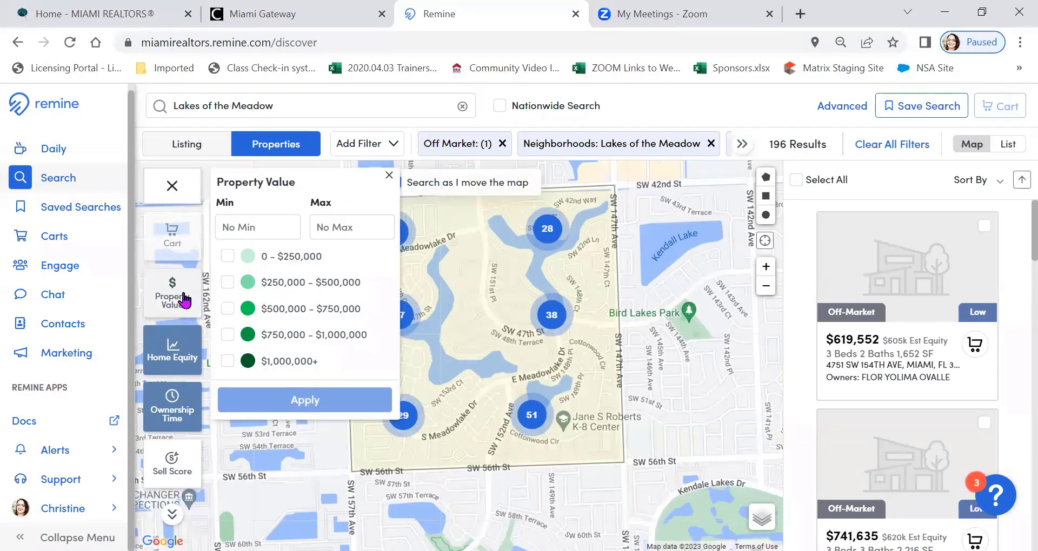
left_click(231, 310)
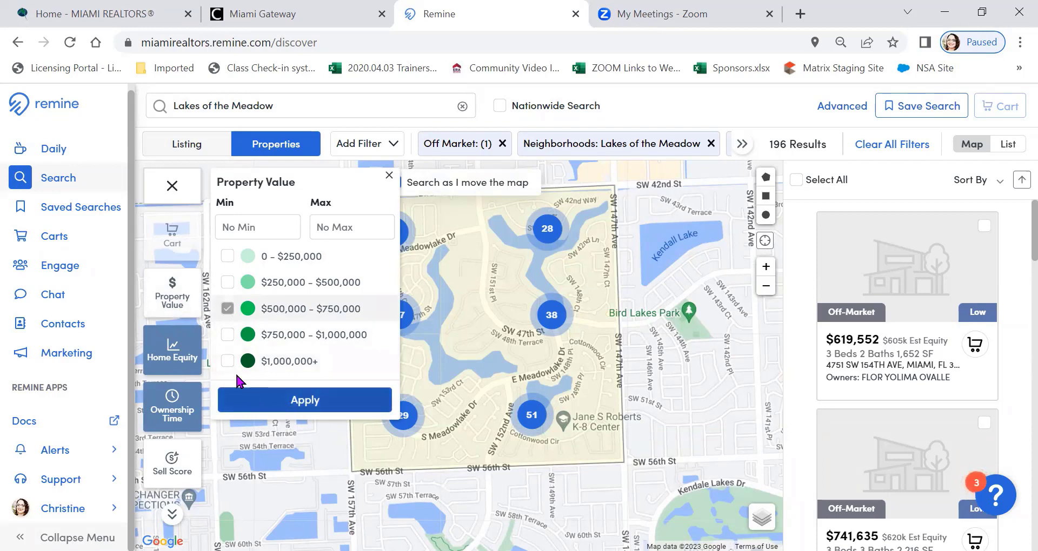
left_click(276, 403)
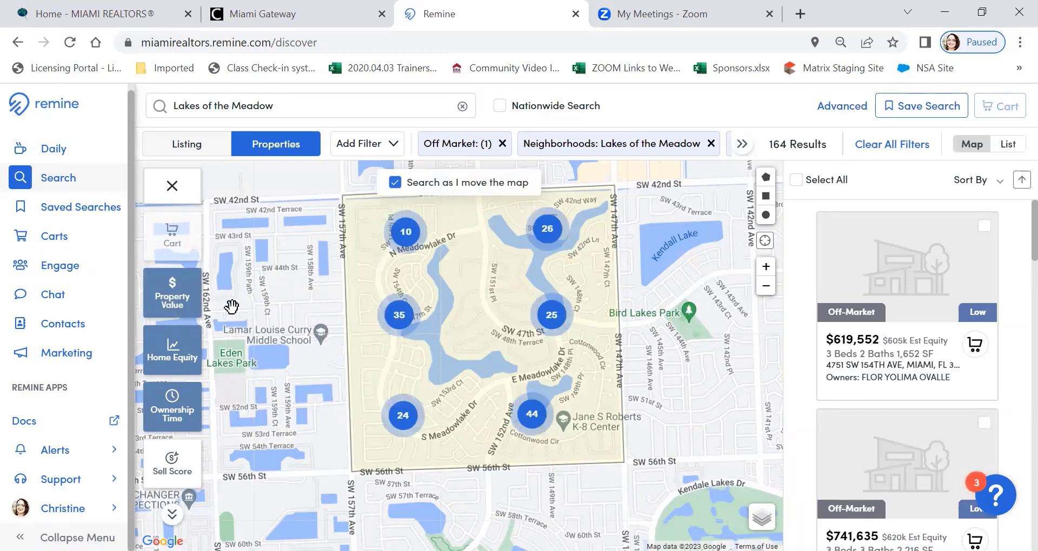
Switch the Property Value layer to the $750,000 - $1,000,000 range only and apply it
left_click(171, 297)
left_click(227, 308)
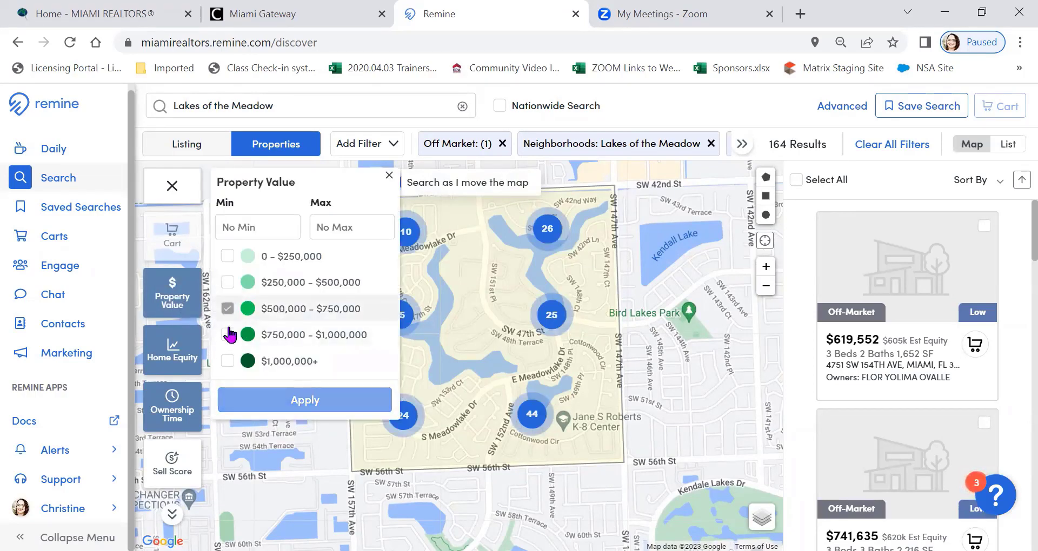
left_click(227, 334)
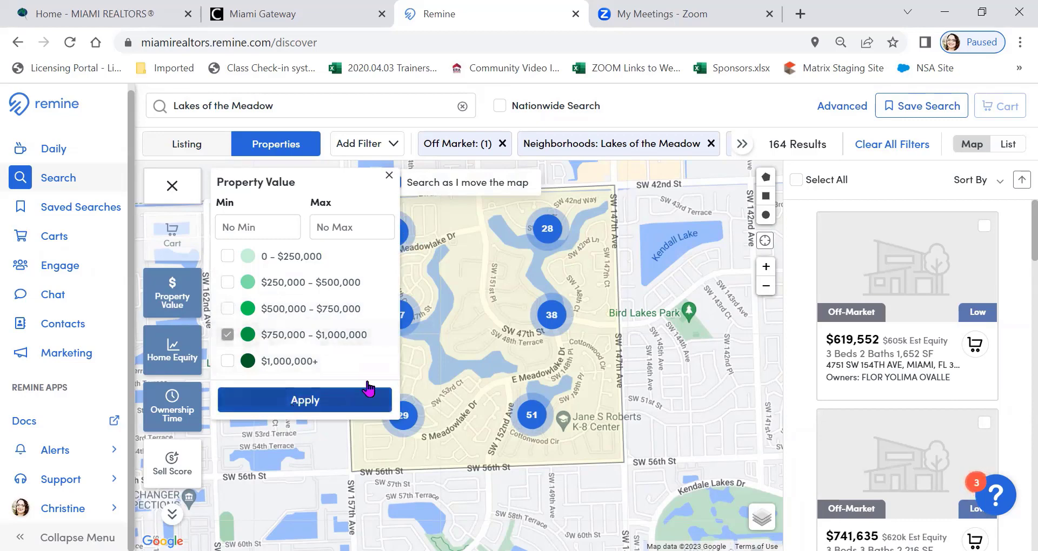
left_click(363, 392)
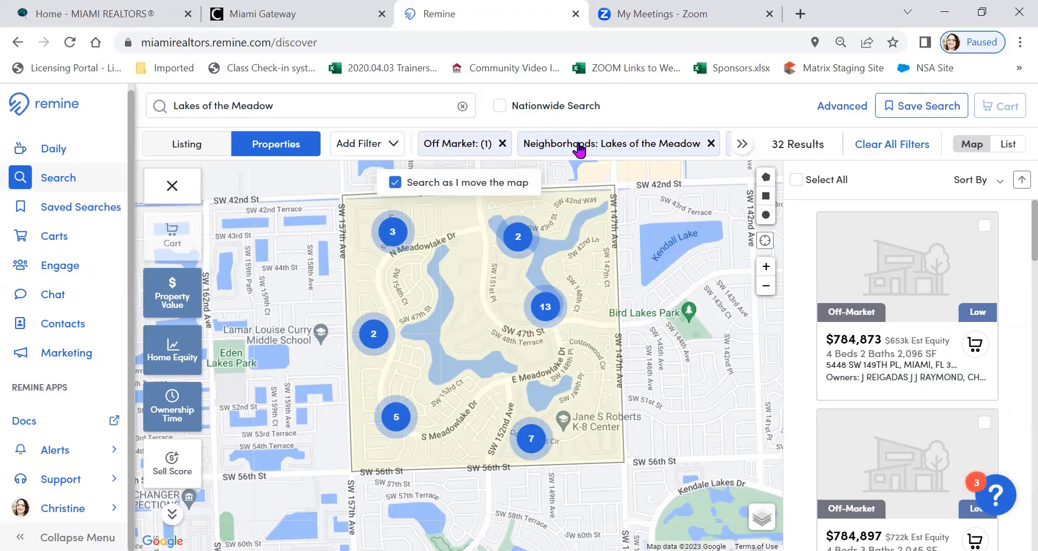
Remove the Property Value, Home Equity and Ownership Time filters, keeping only the off-market and neighborhood filters
left_click(168, 304)
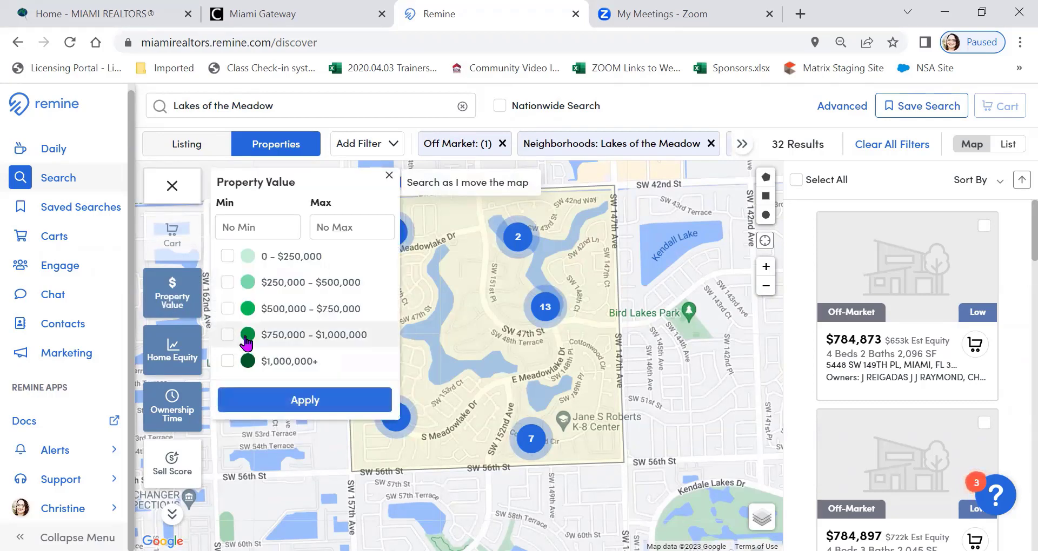
left_click(279, 398)
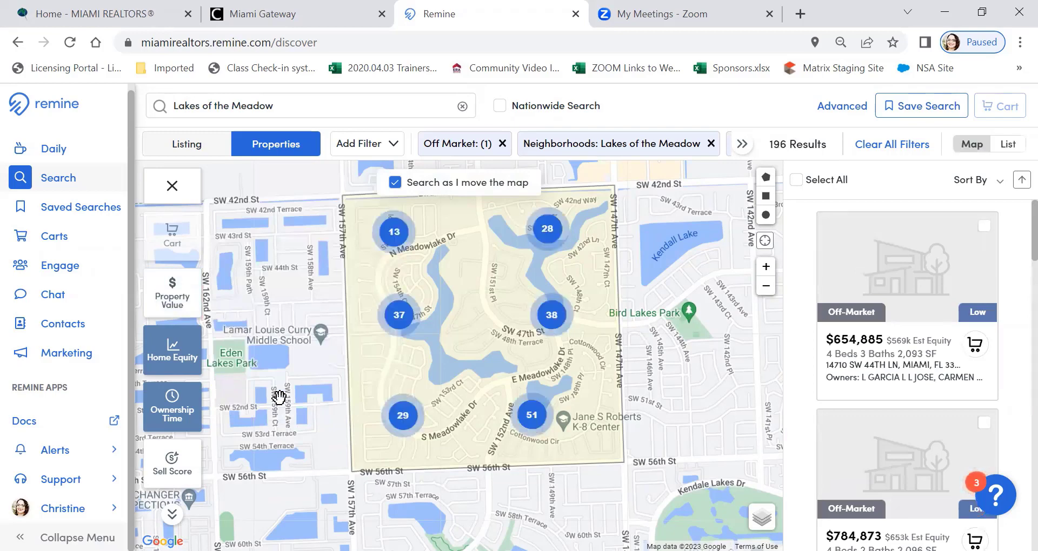
left_click(742, 145)
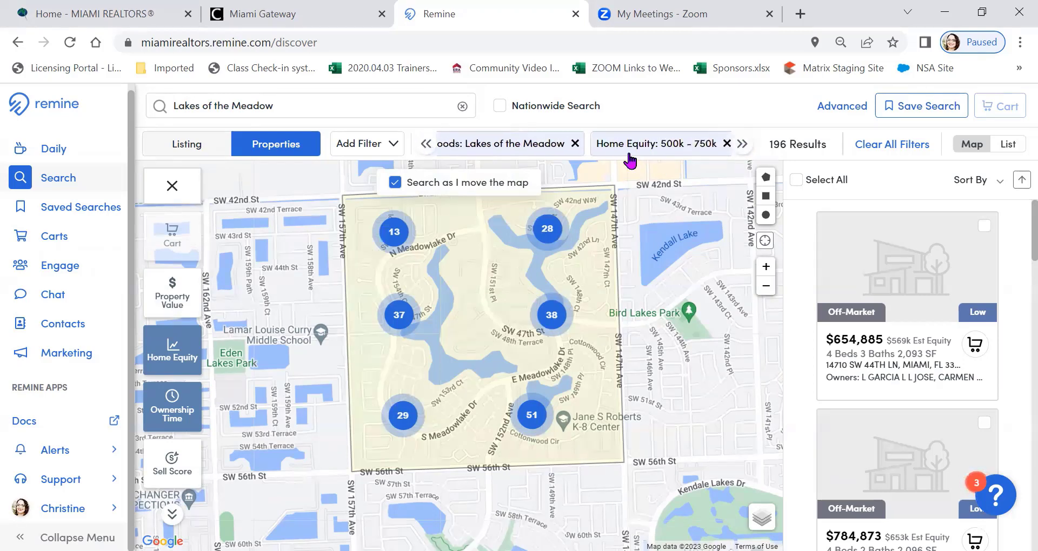
left_click(727, 144)
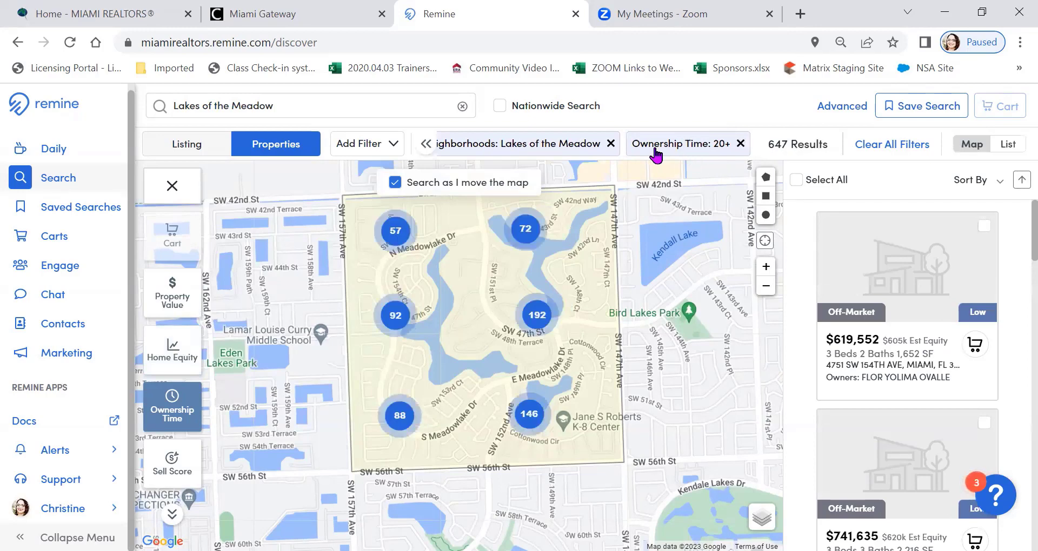
left_click(741, 143)
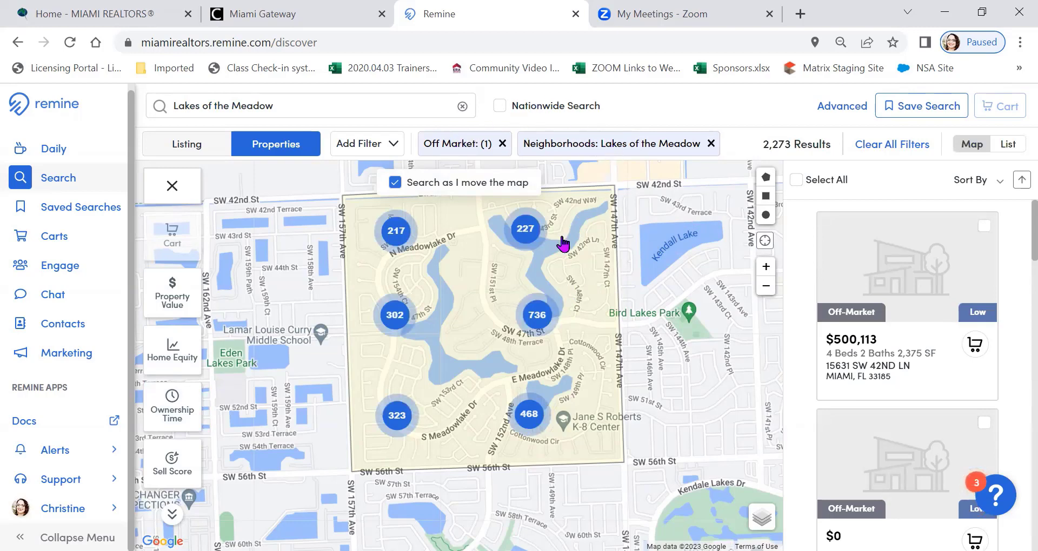
Filter the off-market properties in Lakes of the Meadow to a High score using the Sell Score layer
left_click(397, 416)
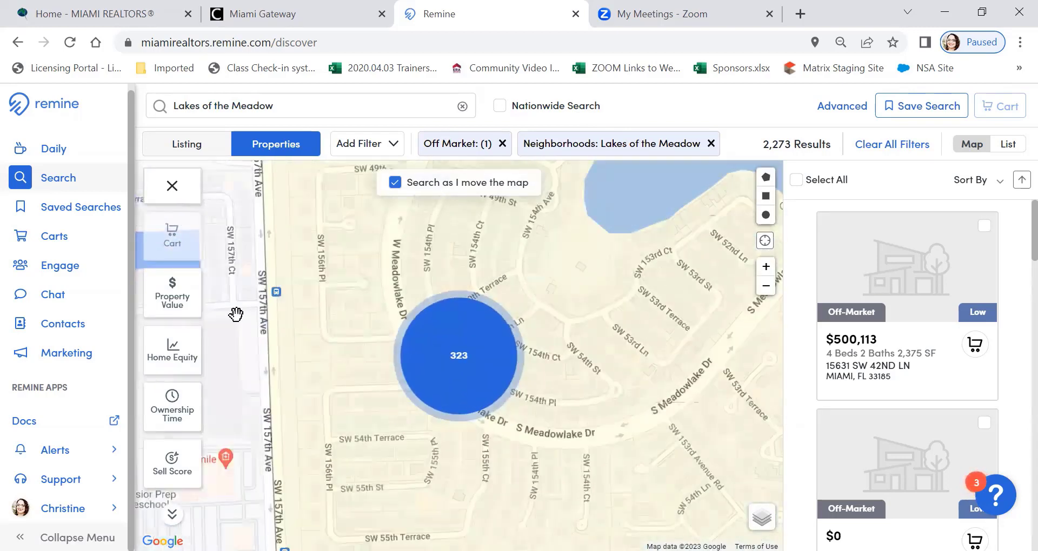
scroll(174, 294, "down", 3)
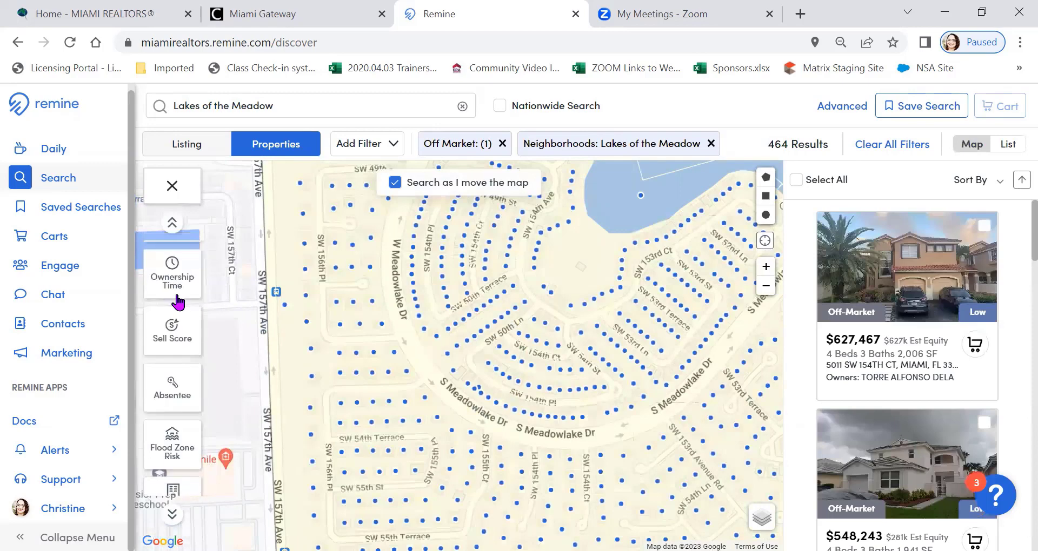
scroll(177, 303, "up", 3)
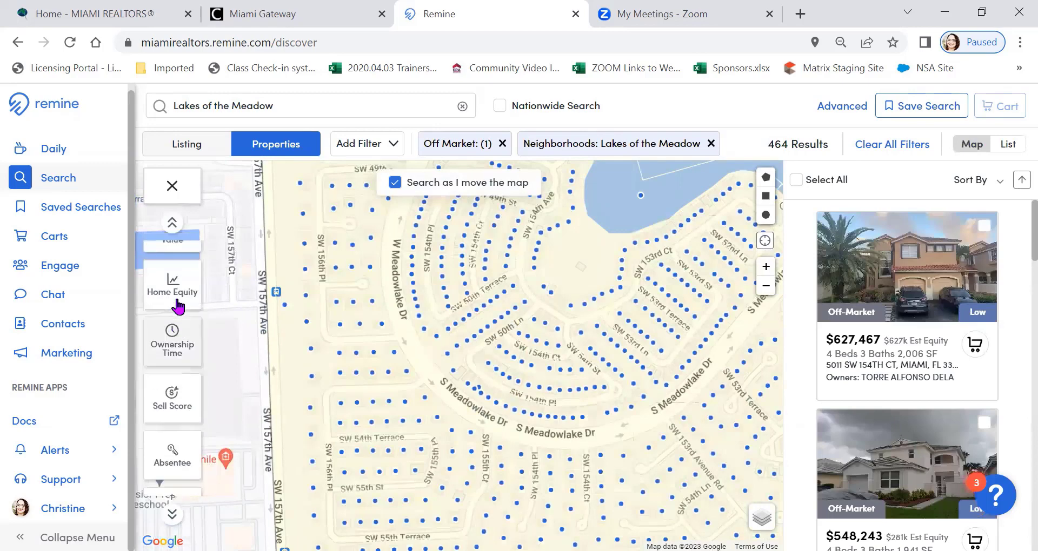
left_click(169, 403)
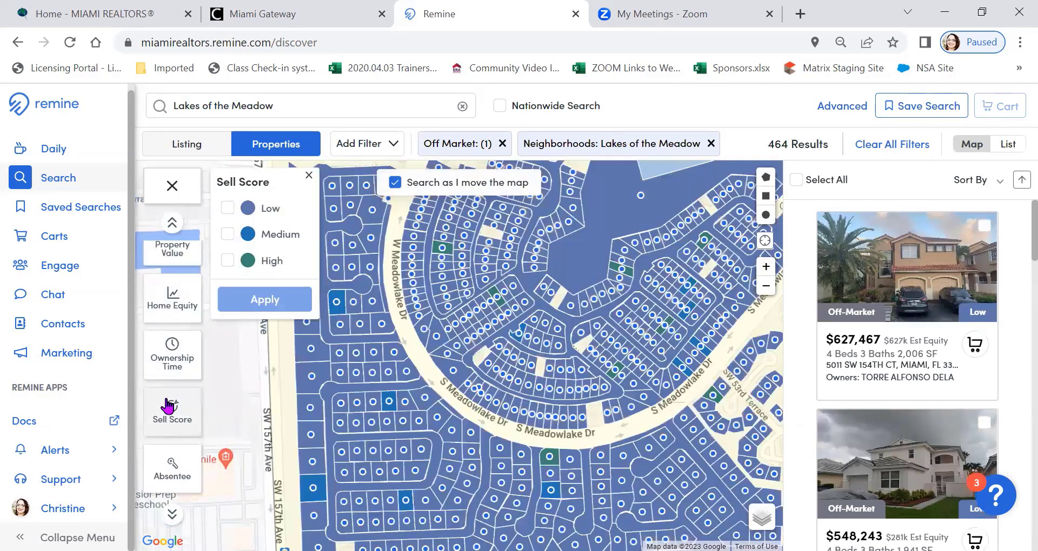
left_click(228, 261)
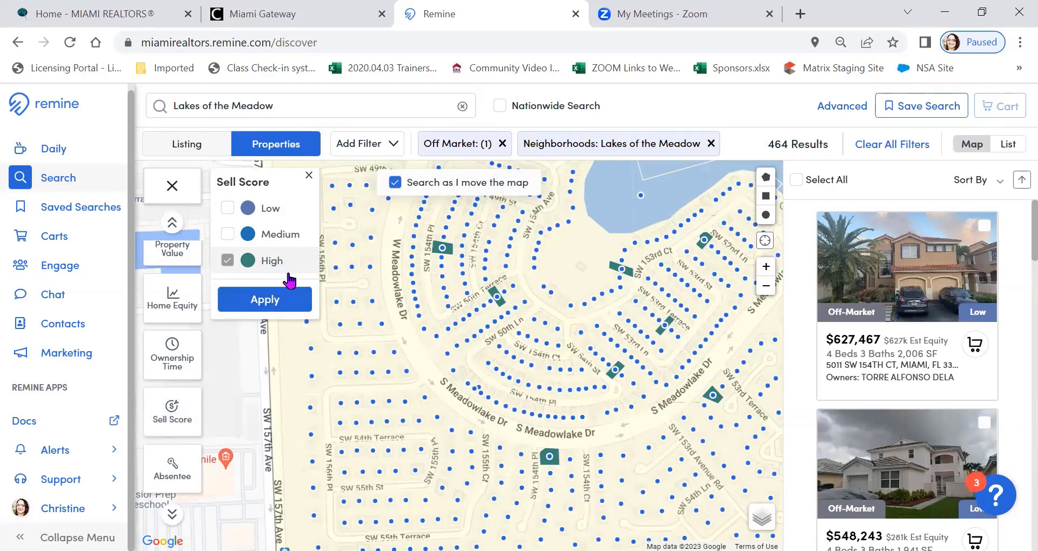
left_click(265, 299)
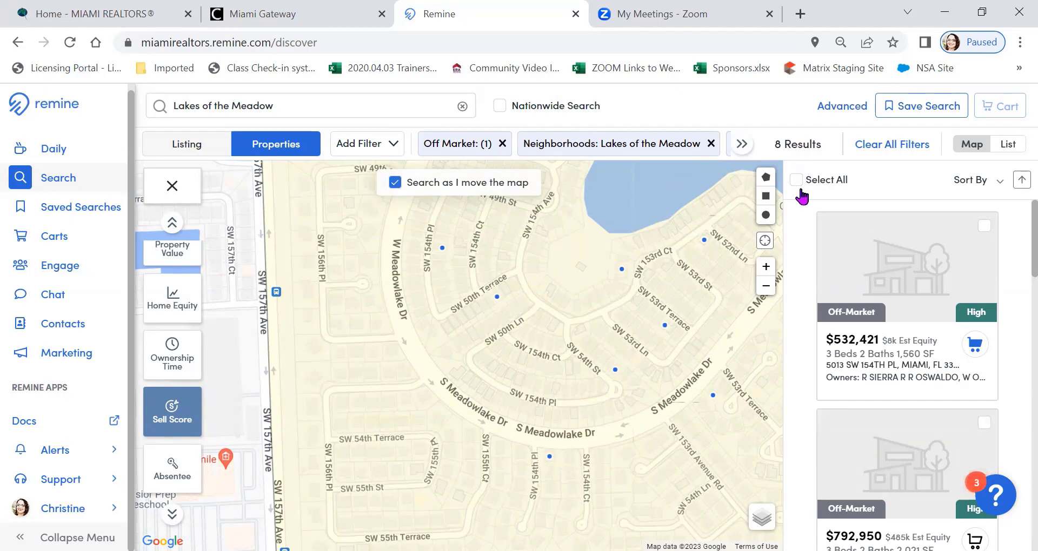
Select all high sell score properties across Lakes of the Meadow and add them to a new cart named High Sell Score LOM
left_click(766, 287)
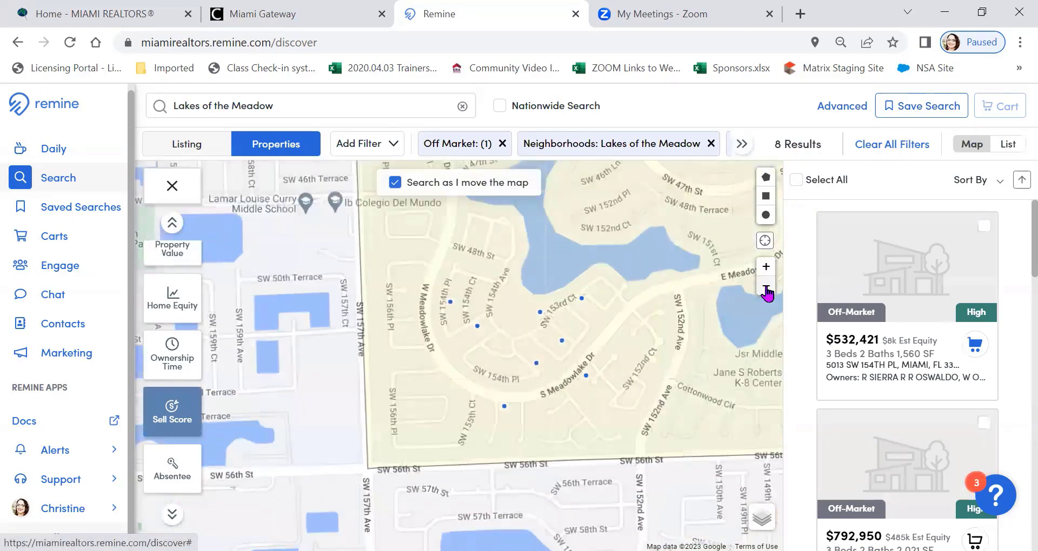
left_click(765, 286)
left_click_drag(612, 324, 538, 385)
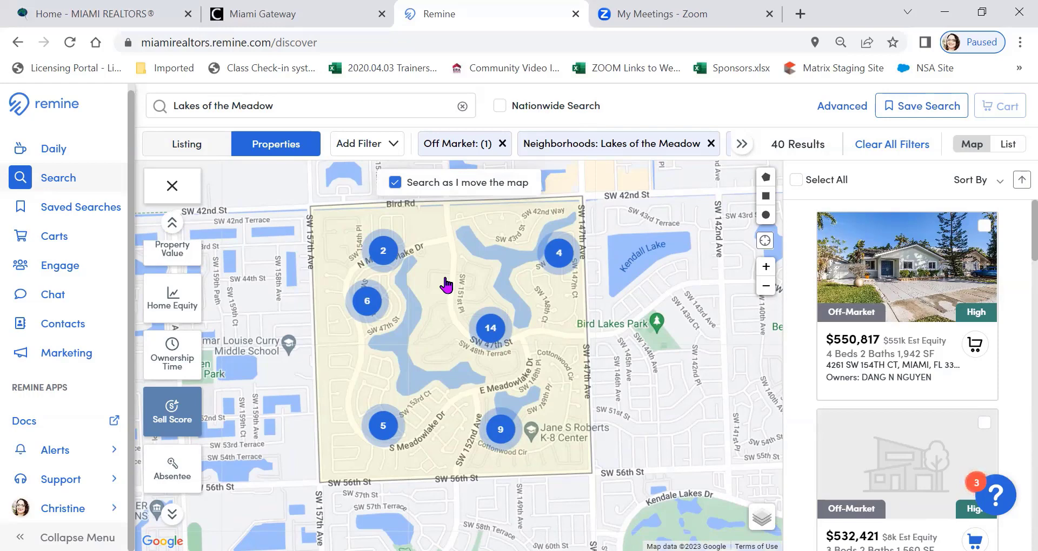
left_click(796, 184)
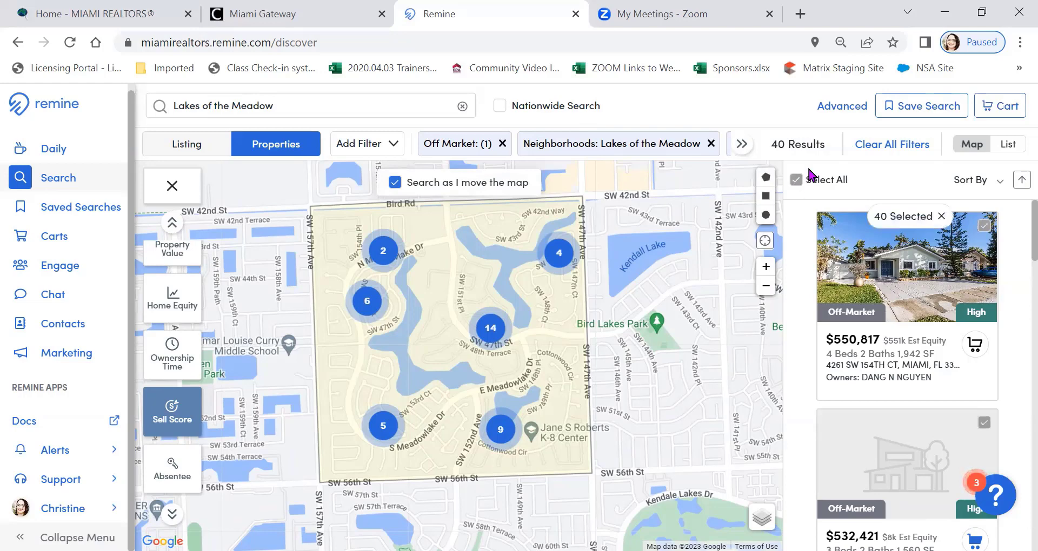
left_click(999, 108)
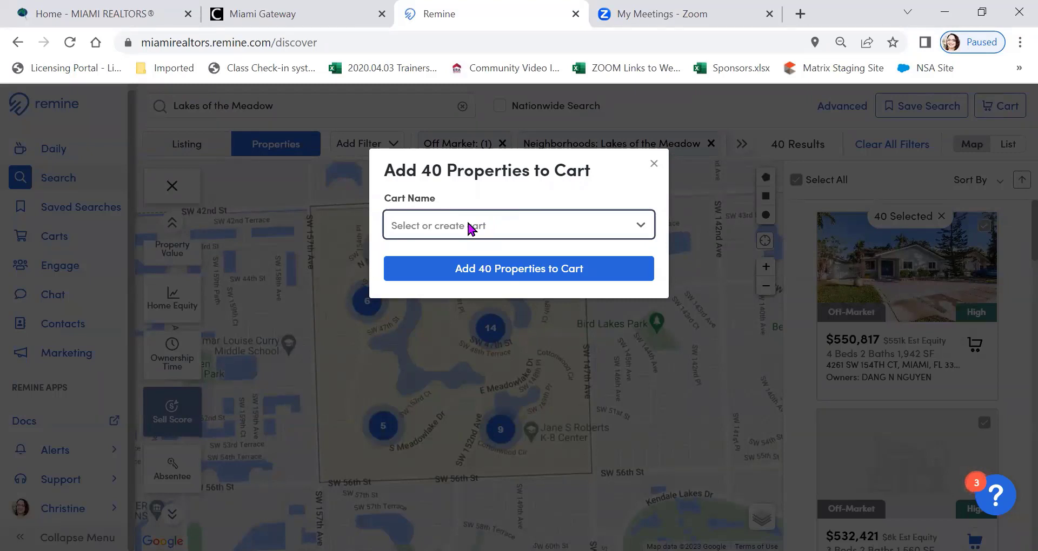
type("High Sell Sco")
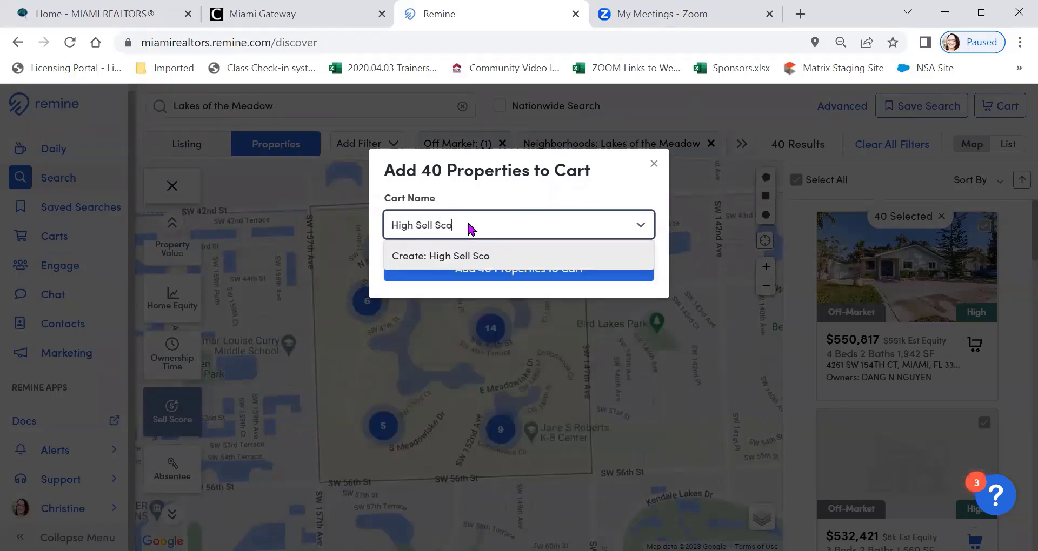
type("re LOM")
left_click(472, 259)
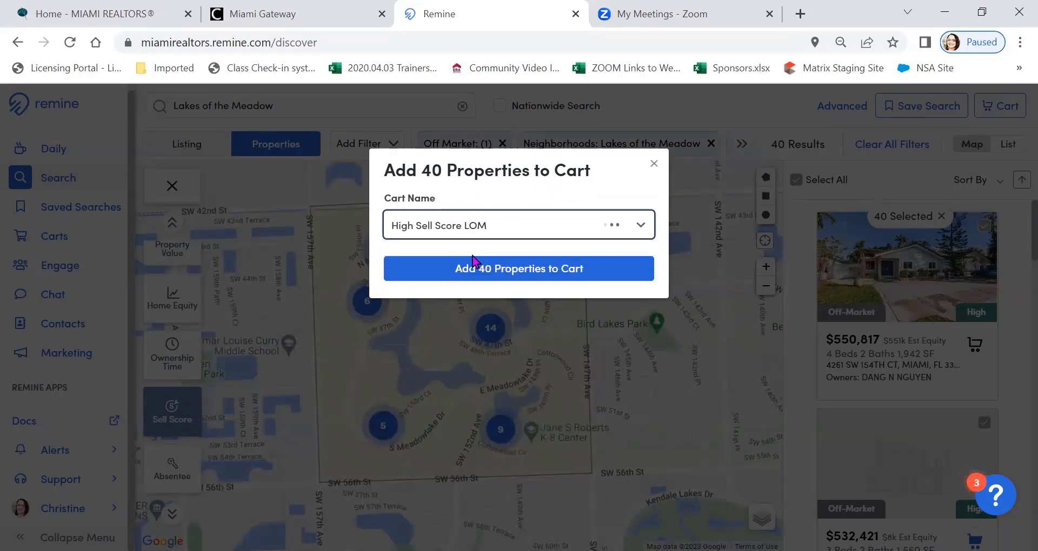
left_click(512, 275)
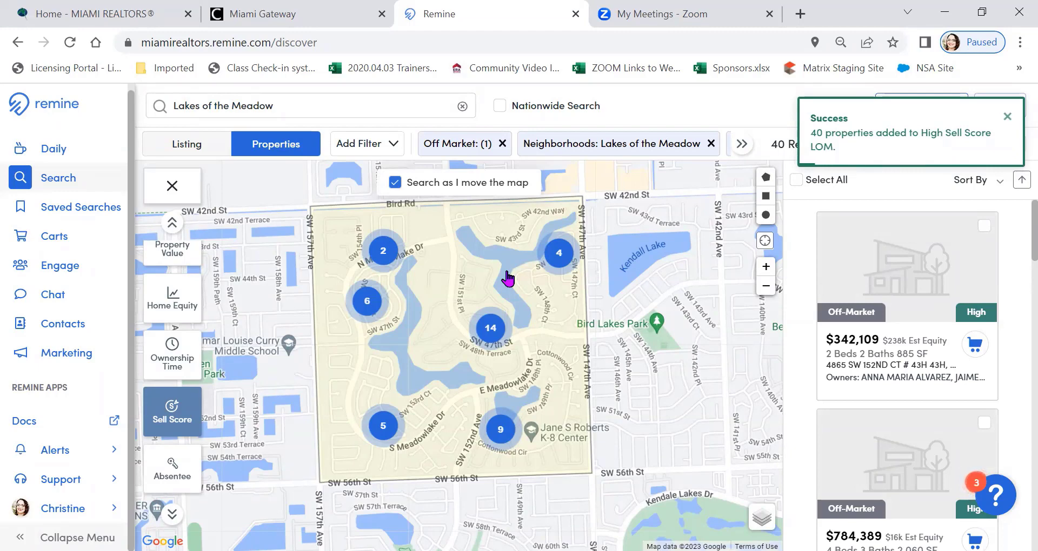
Clear the High option from the Sell Score layer and apply the change to the search
left_click(169, 415)
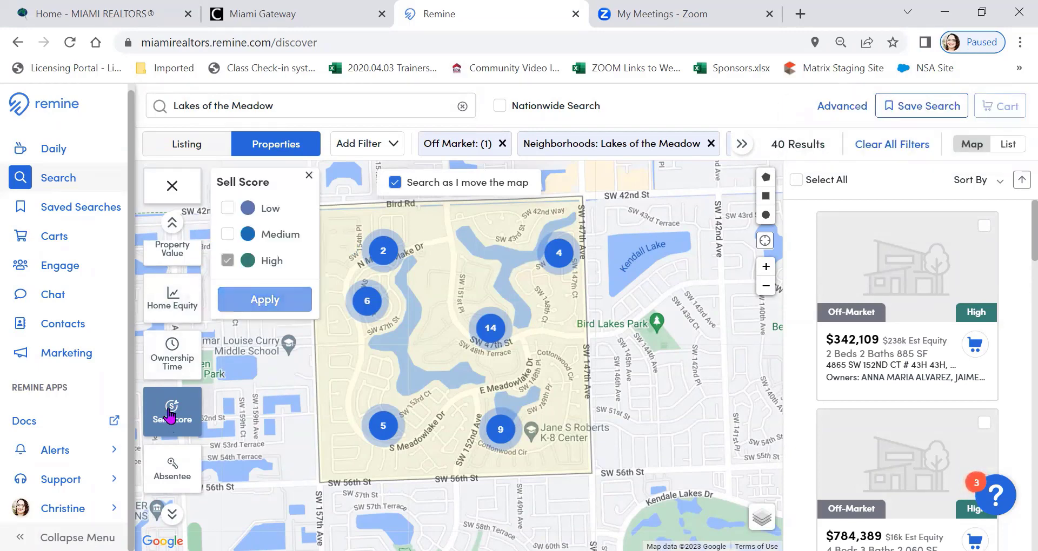
left_click(227, 260)
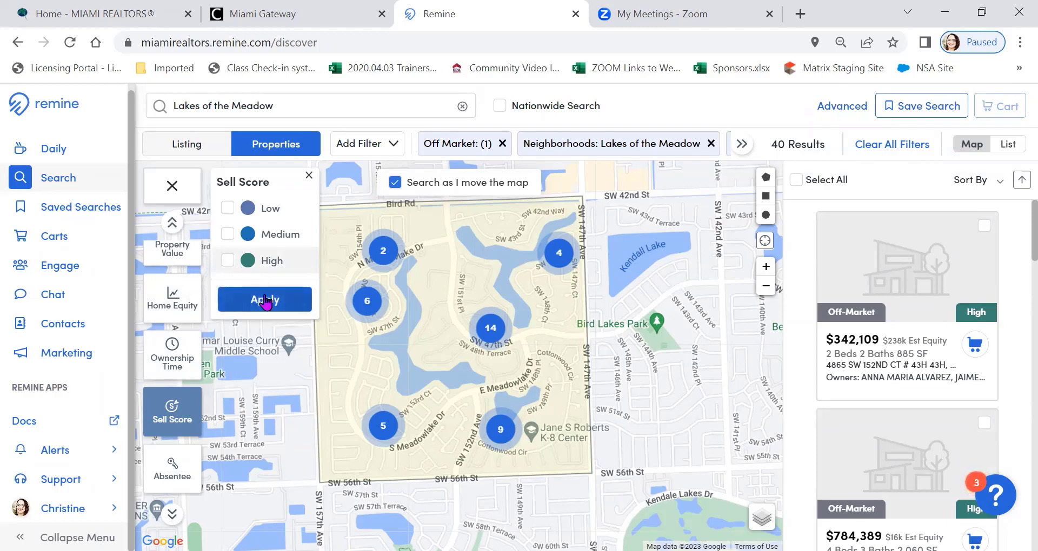
left_click(265, 301)
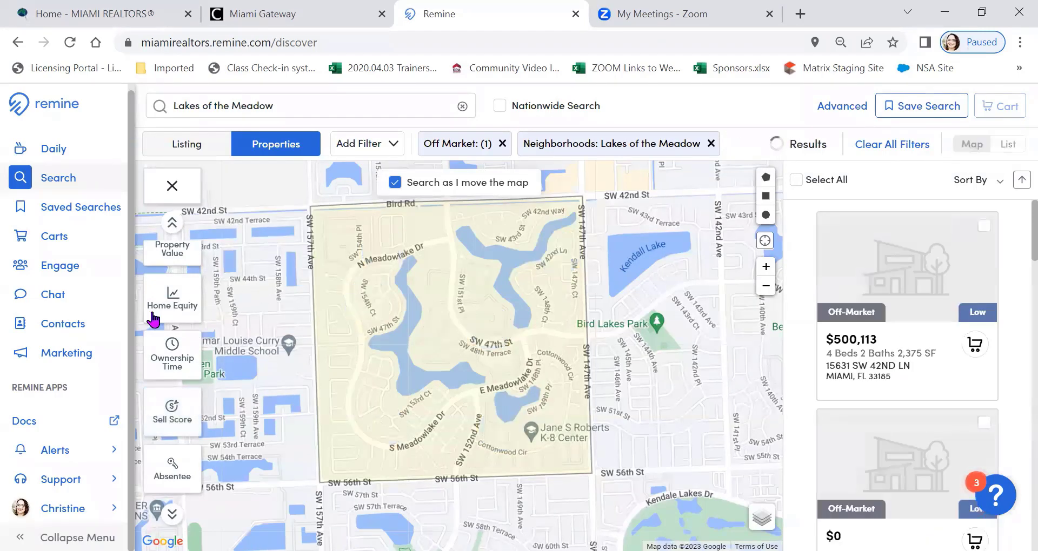
Preview the Corporate and Owner Occupant categories of the Absentee layer one at a time on the neighborhood's parcels
scroll(162, 324, "down", 3)
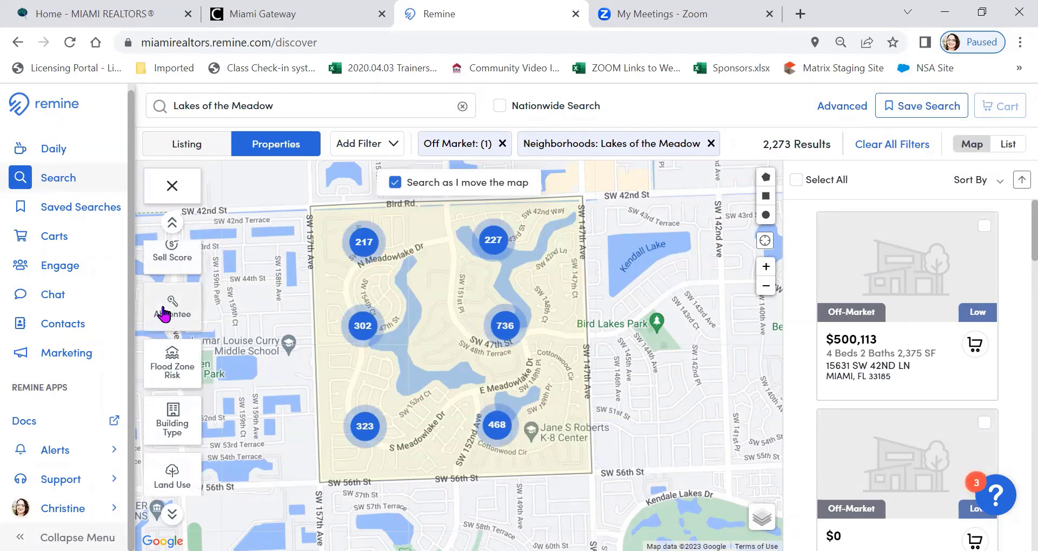
scroll(368, 430, "up", 1)
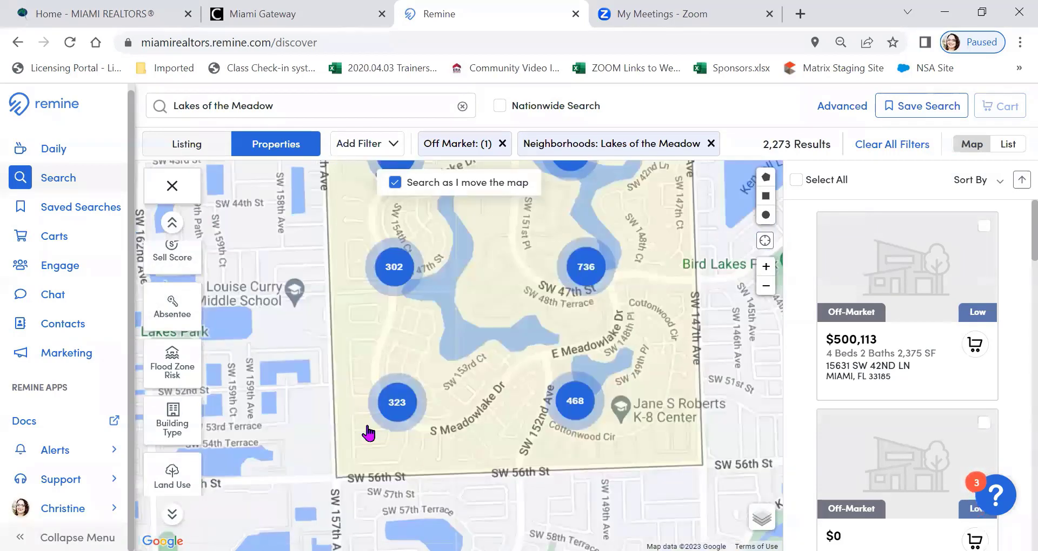
scroll(367, 431, "up", 2)
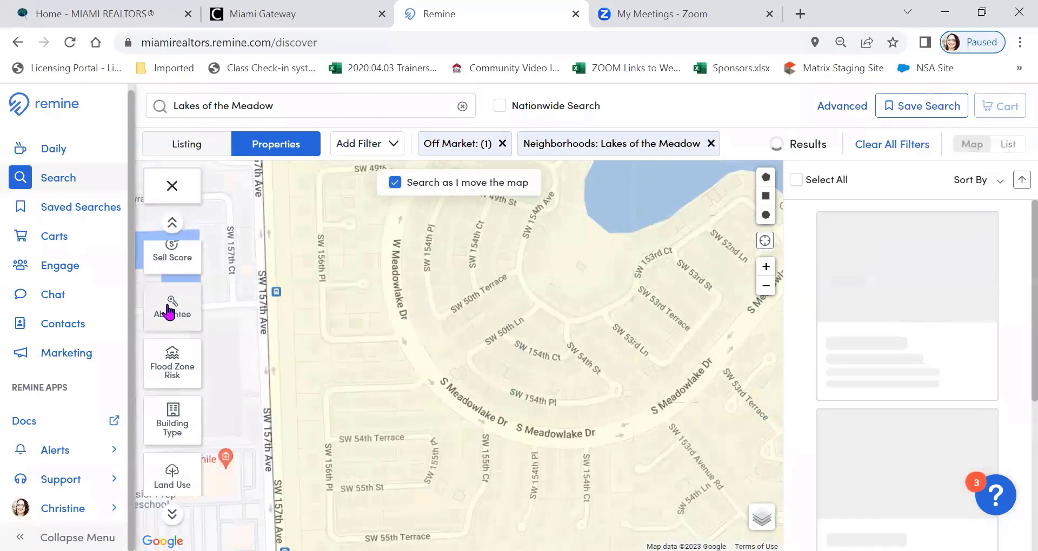
left_click(168, 311)
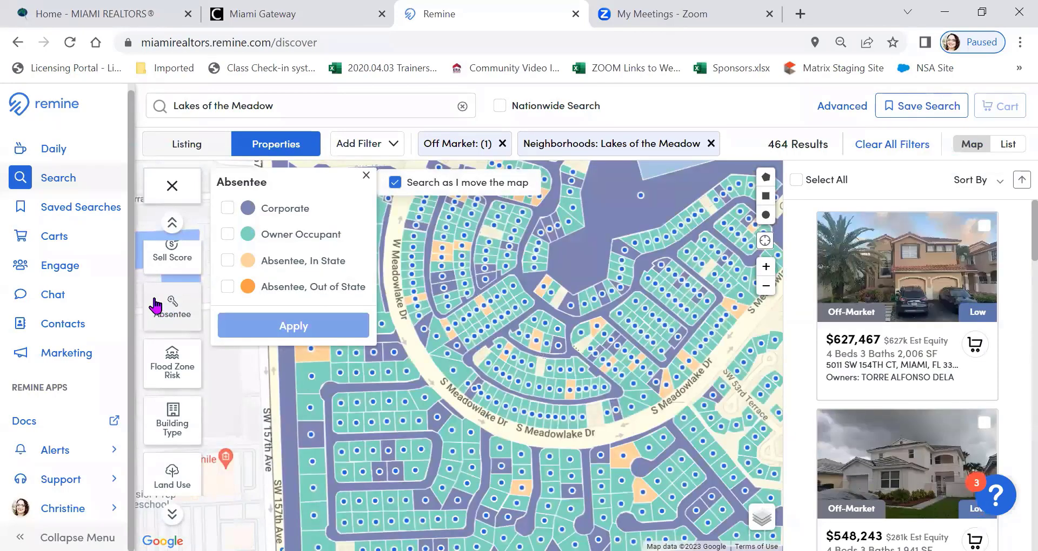
left_click(227, 208)
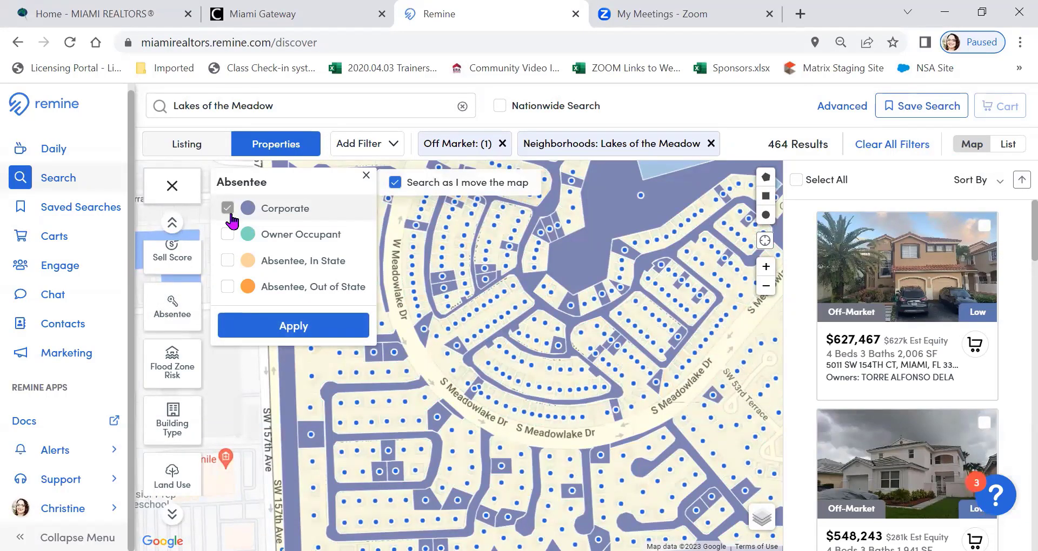
left_click(227, 209)
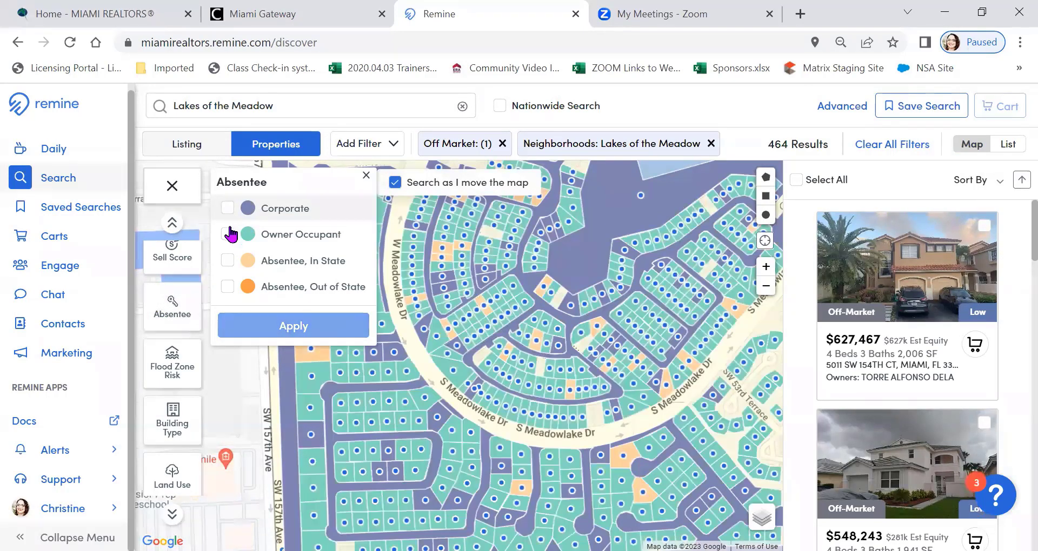
left_click(228, 234)
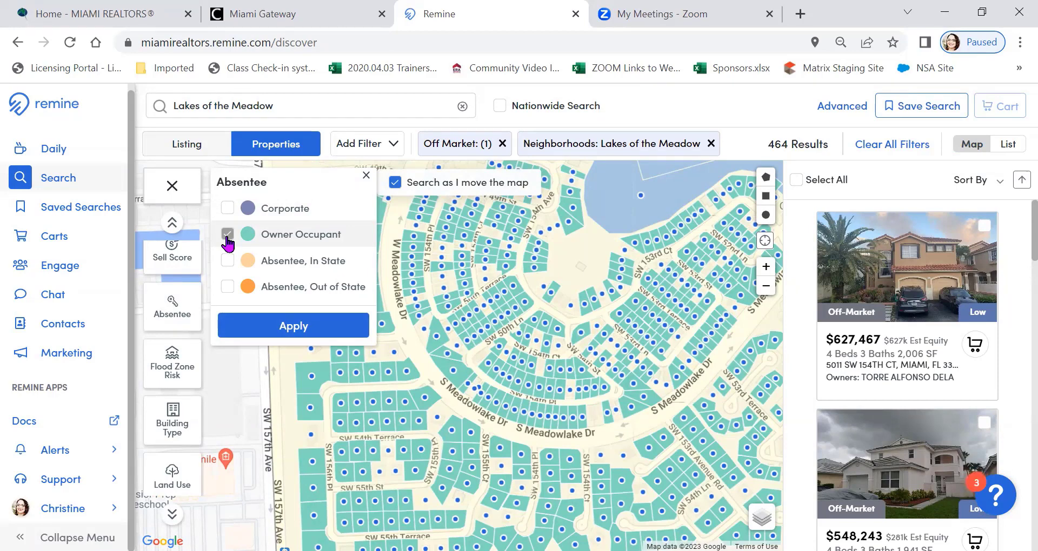
left_click(228, 237)
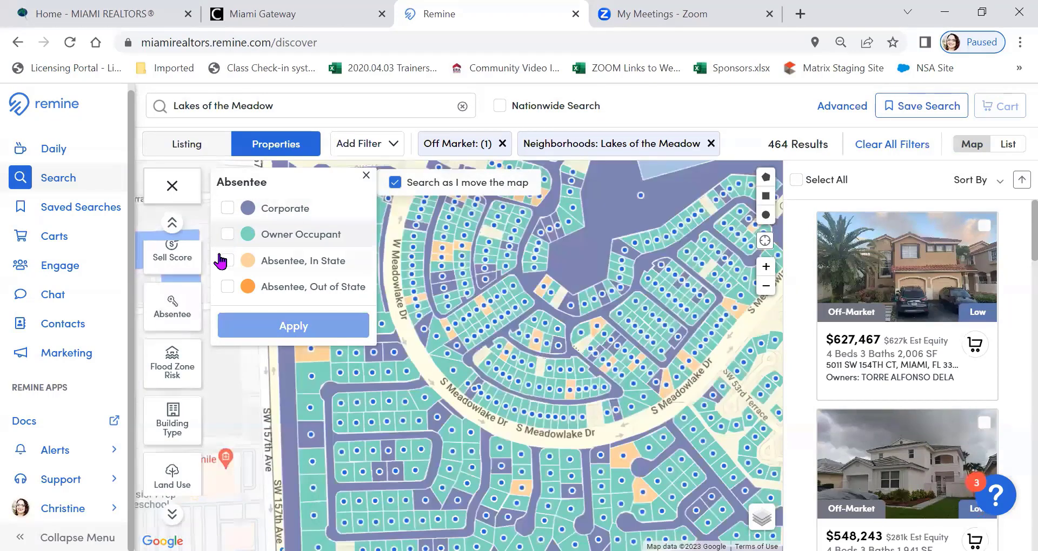
Filter the properties to Absentee, In State owners and select all matching results across Lakes of the Meadow
left_click(228, 263)
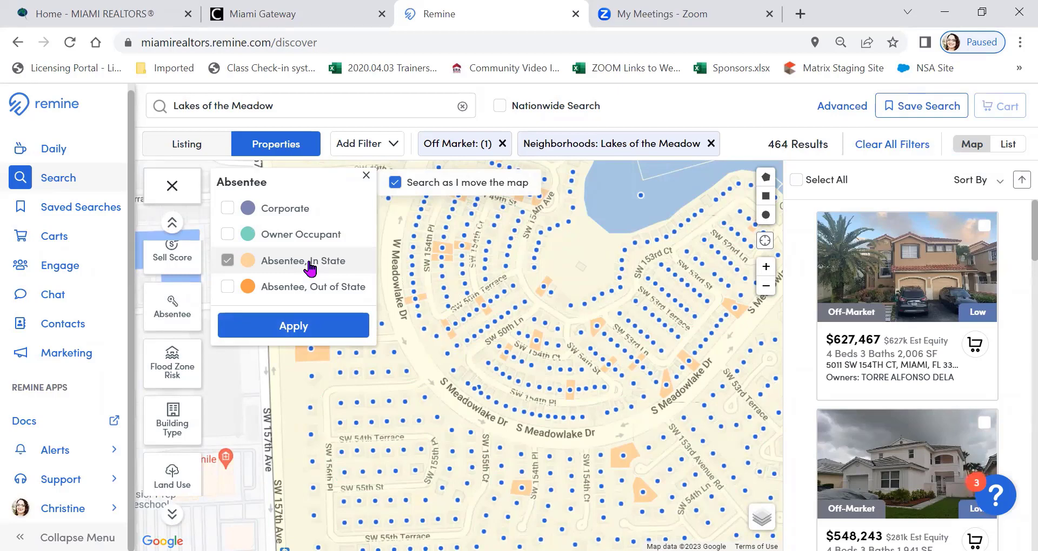
left_click(295, 326)
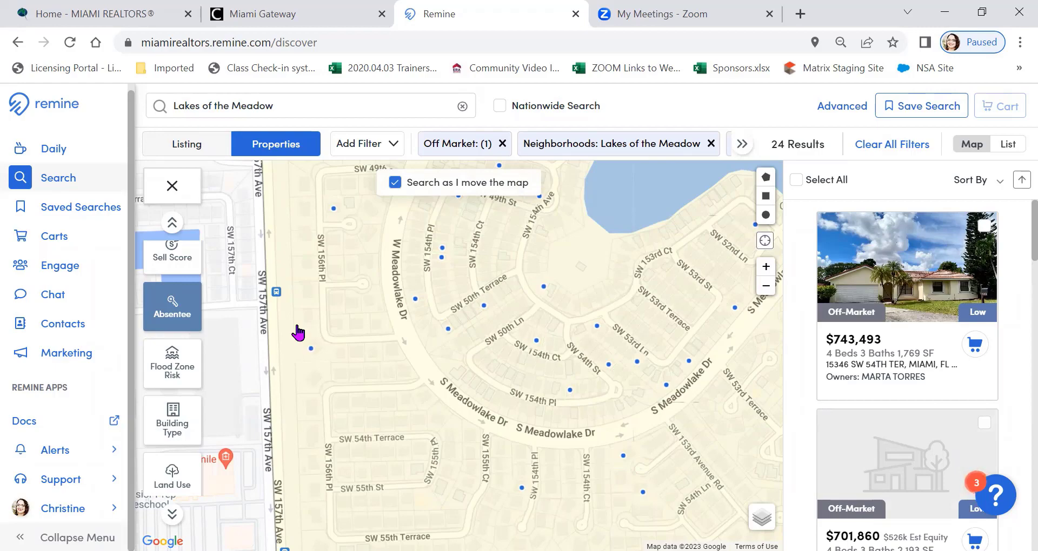
left_click(768, 286)
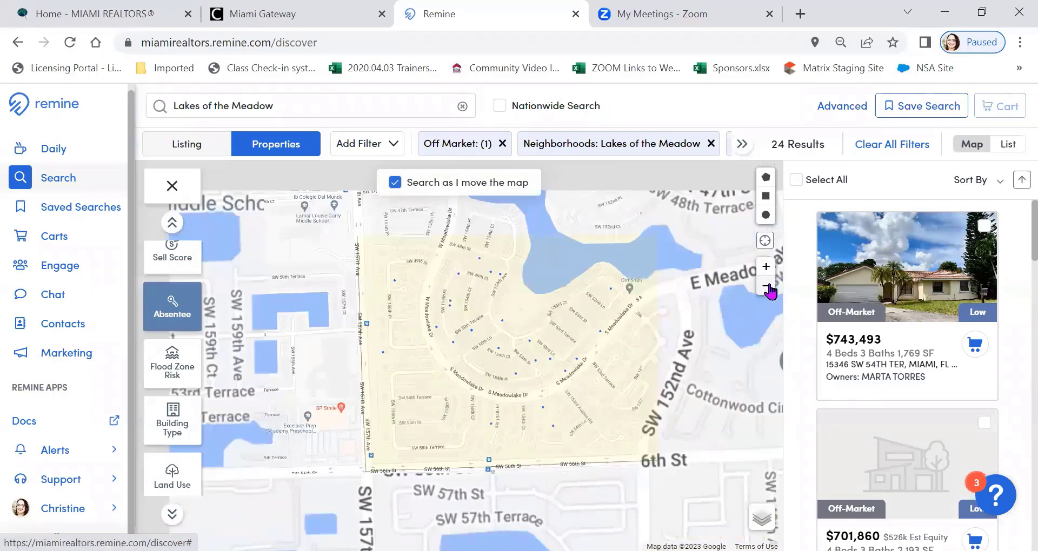
left_click(766, 286)
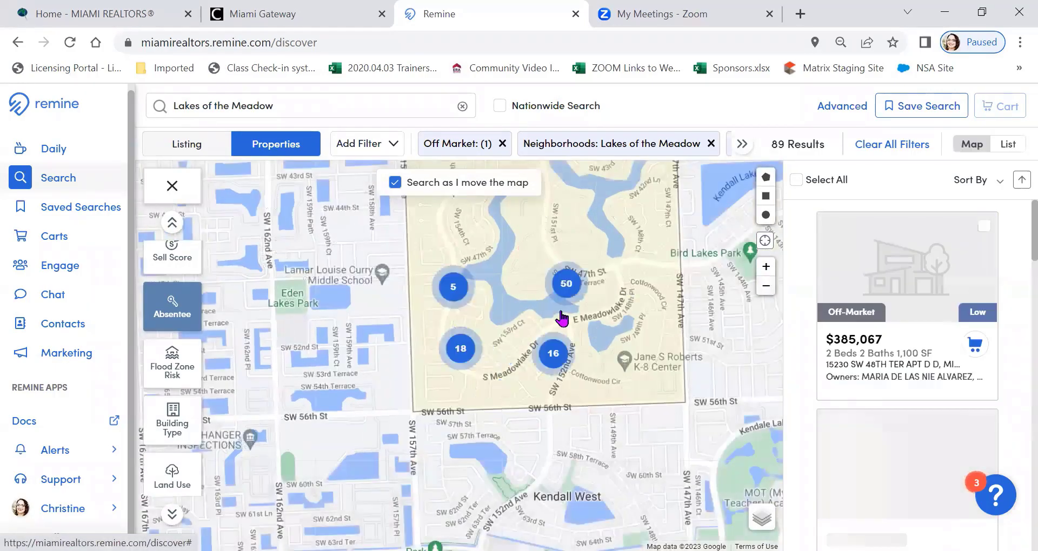
left_click_drag(562, 319, 484, 384)
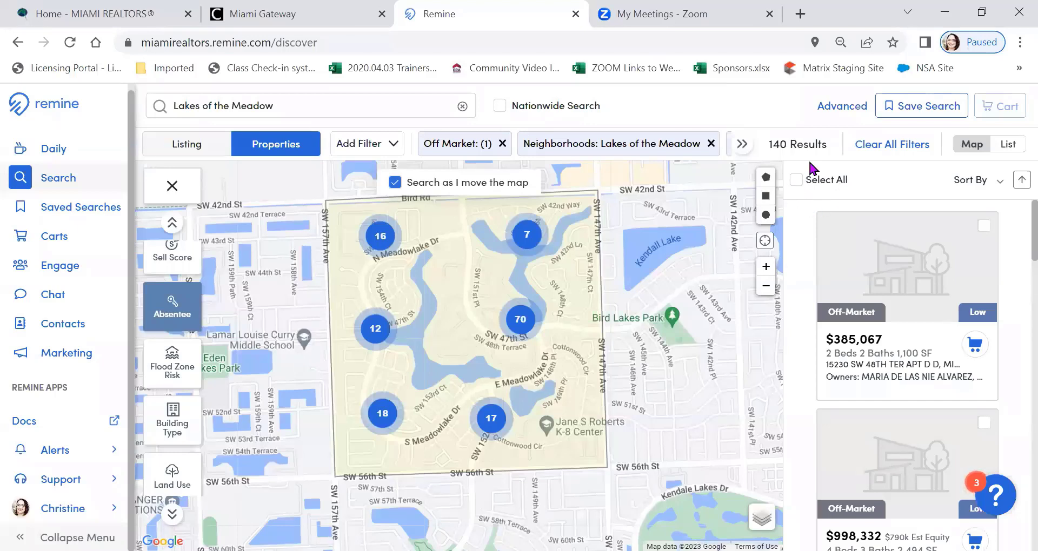
left_click(798, 181)
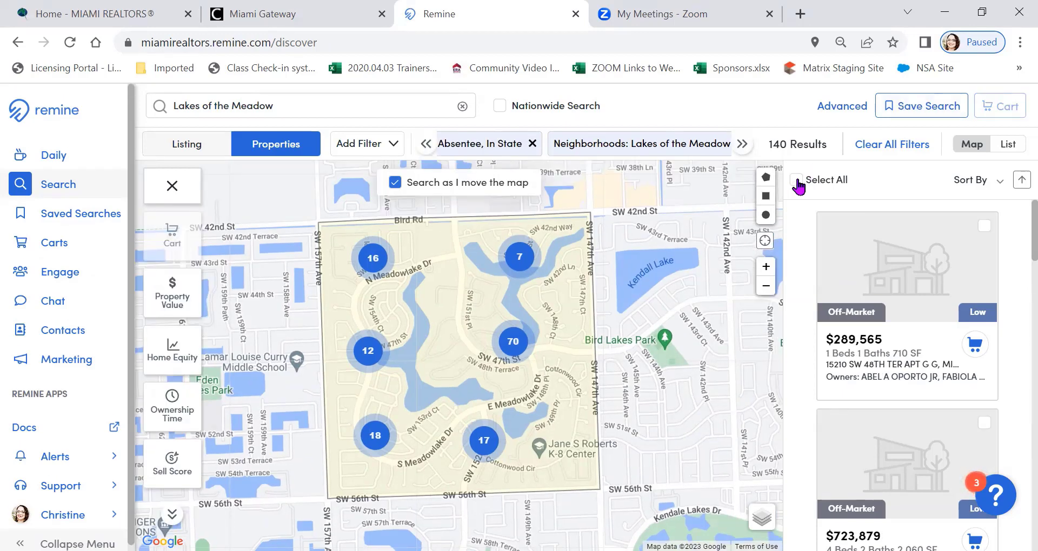
Add all selected in-state absentee properties to a new cart named Absentee Owners Lakesofthemeadow
left_click(797, 181)
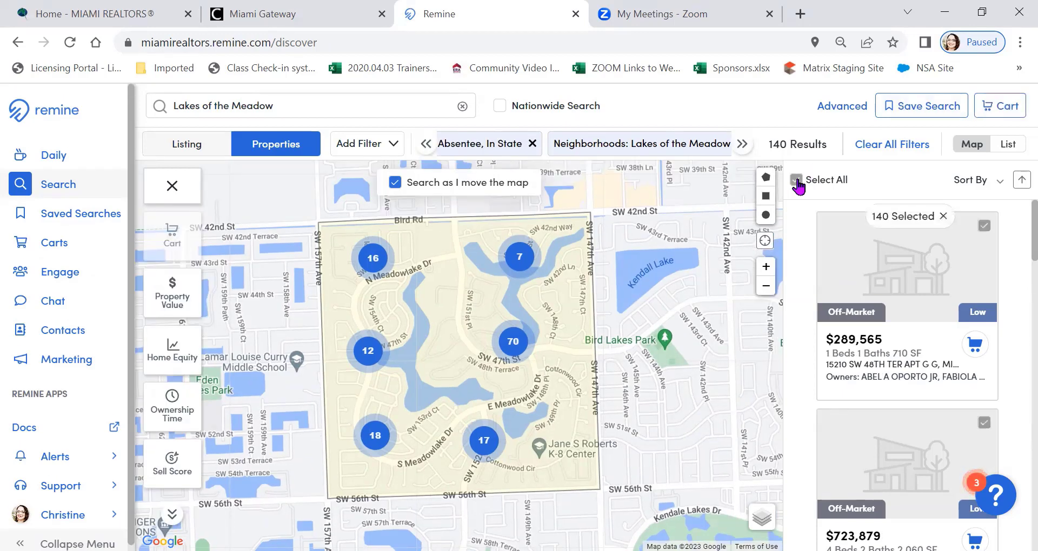
left_click(1005, 110)
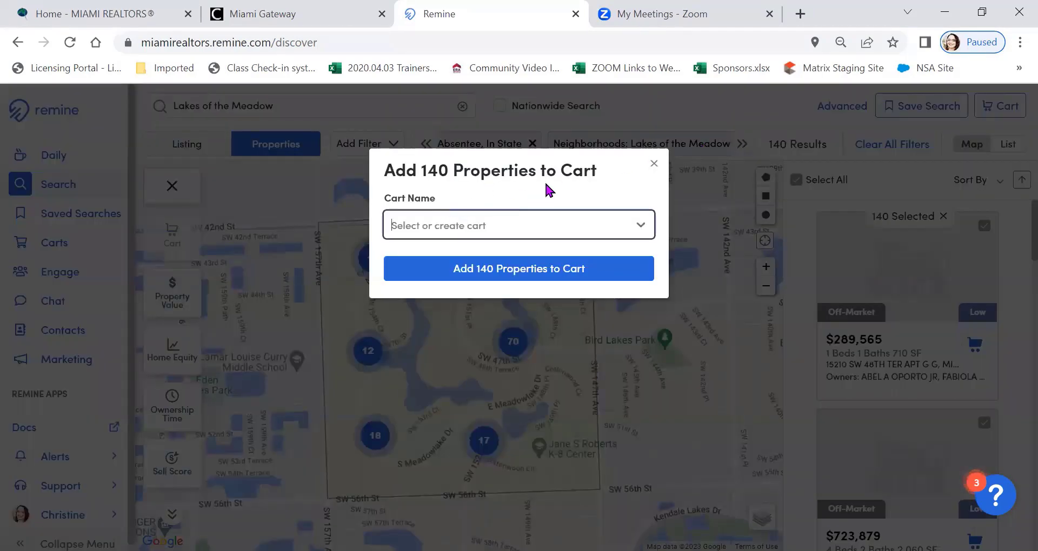
type("Lak")
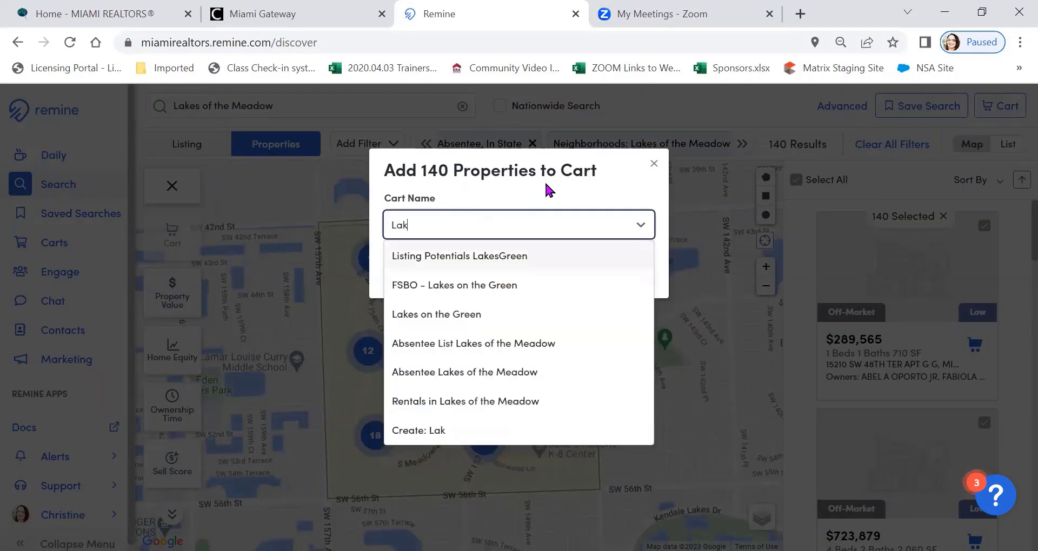
key("BackSpace")
key("BackSpace")
key("BackSpace")
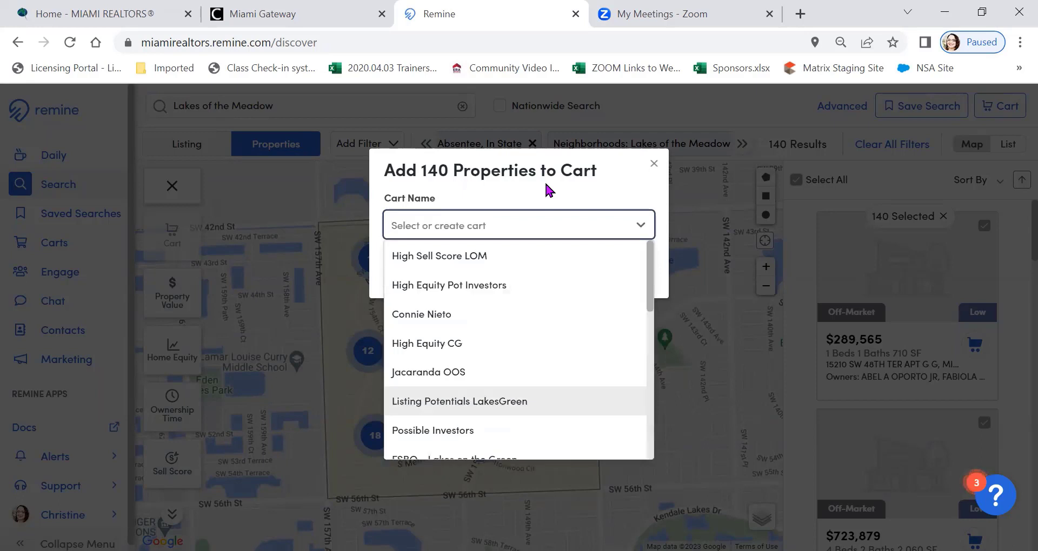
type("Absent")
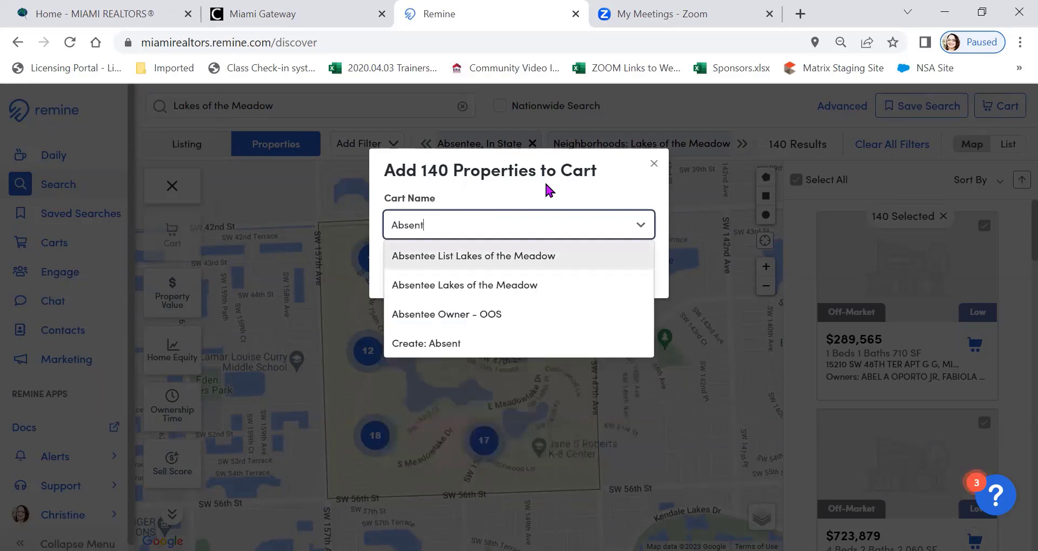
type("ee Owners")
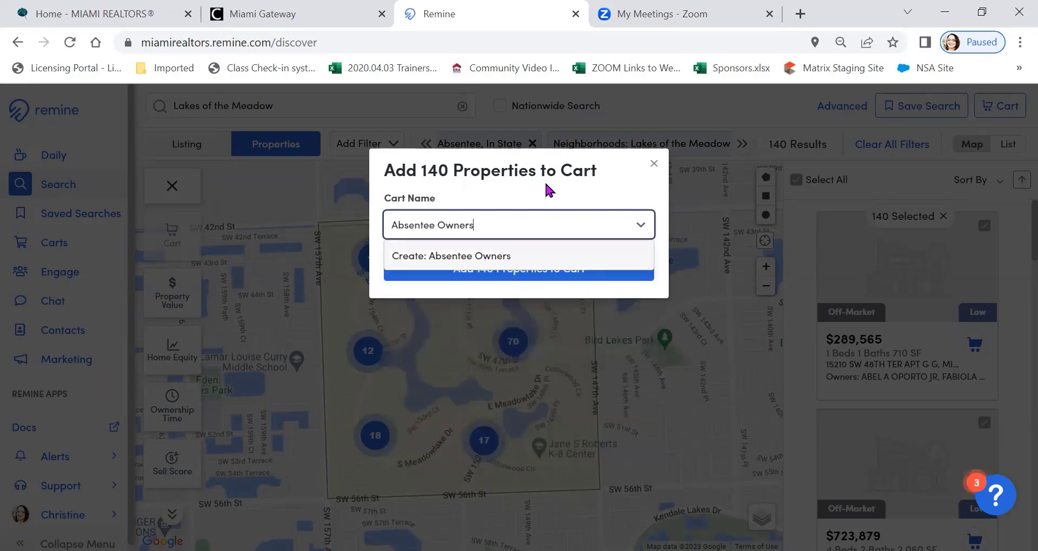
type(" Lakesof")
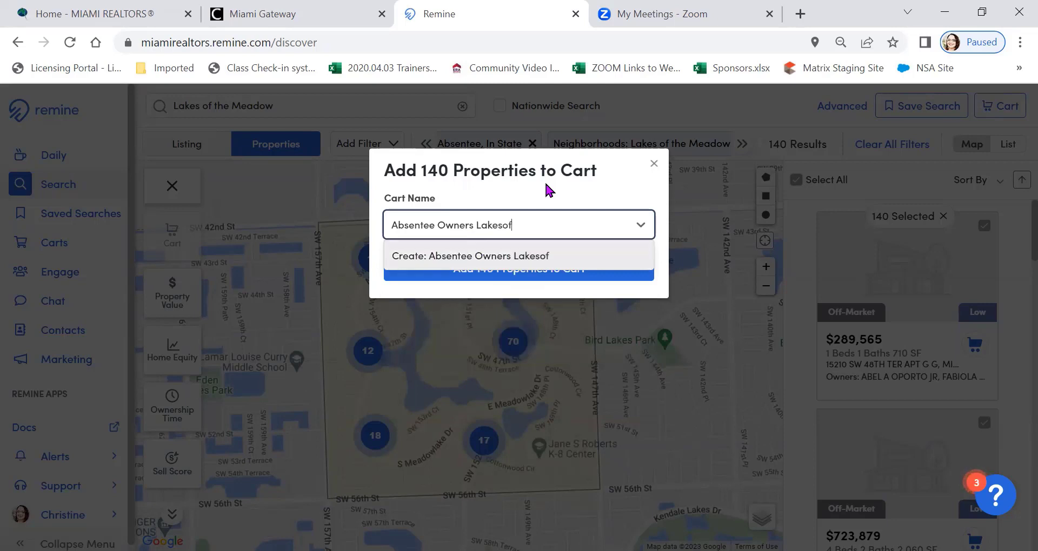
type("themeadow")
left_click(526, 259)
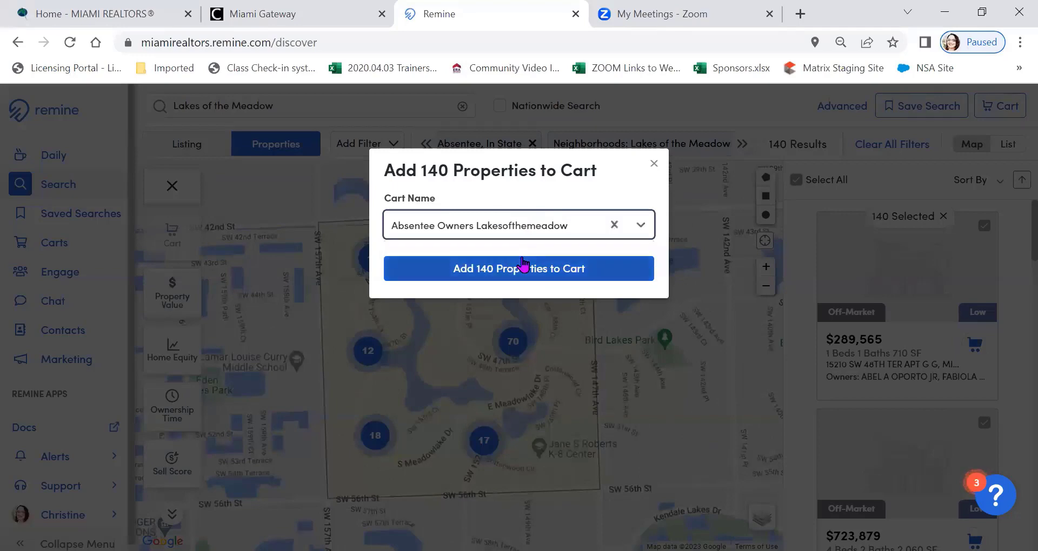
left_click(545, 275)
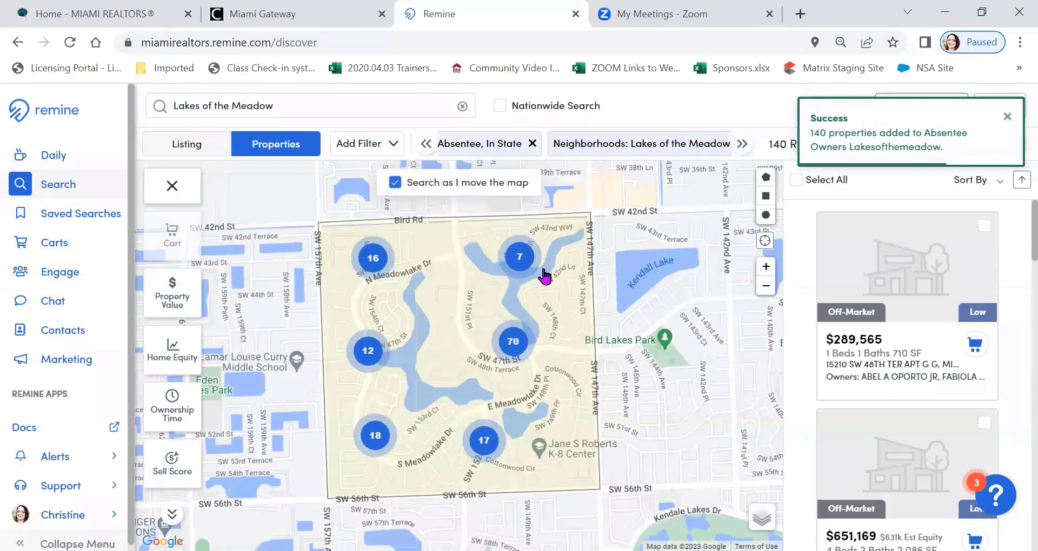
Switch the Absentee filter from In State to Absentee, Out of State and apply it to the search
scroll(172, 471, "down", 1)
left_click(172, 470)
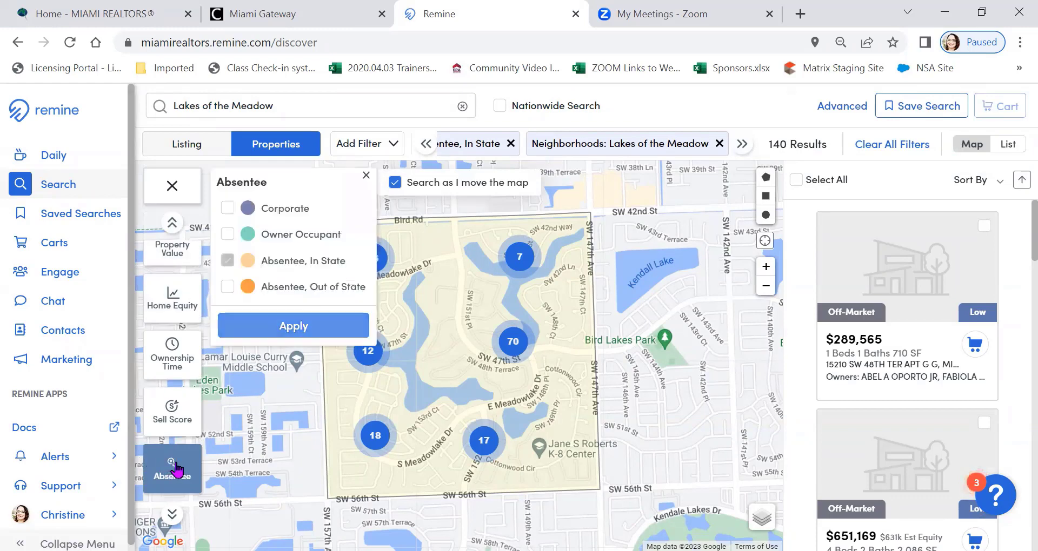
left_click(227, 262)
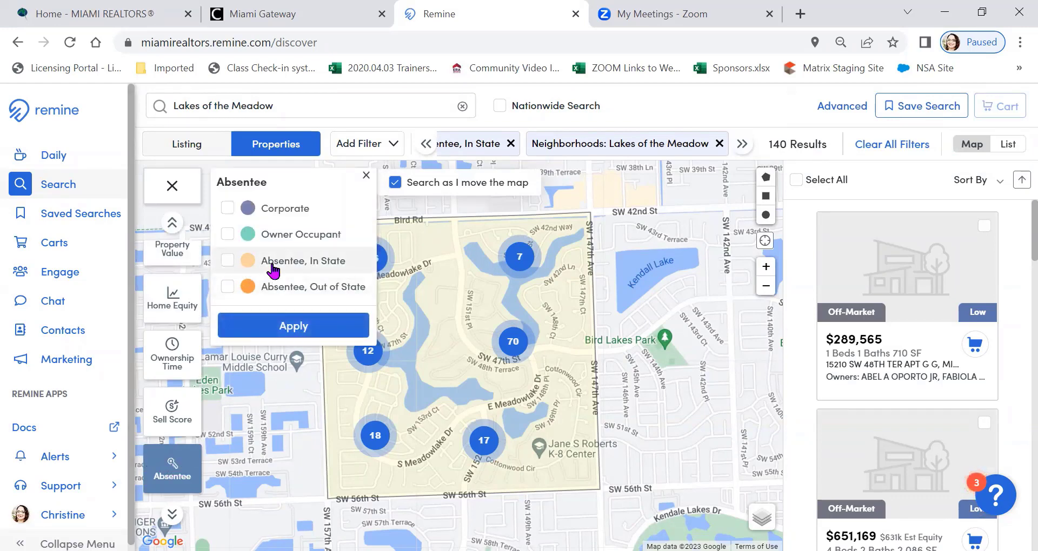
left_click(228, 287)
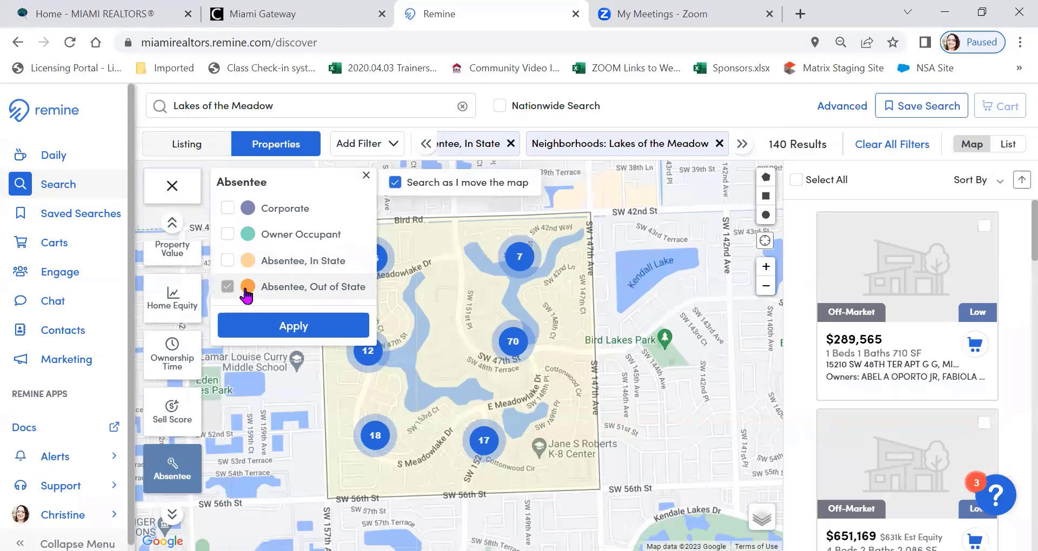
left_click(305, 327)
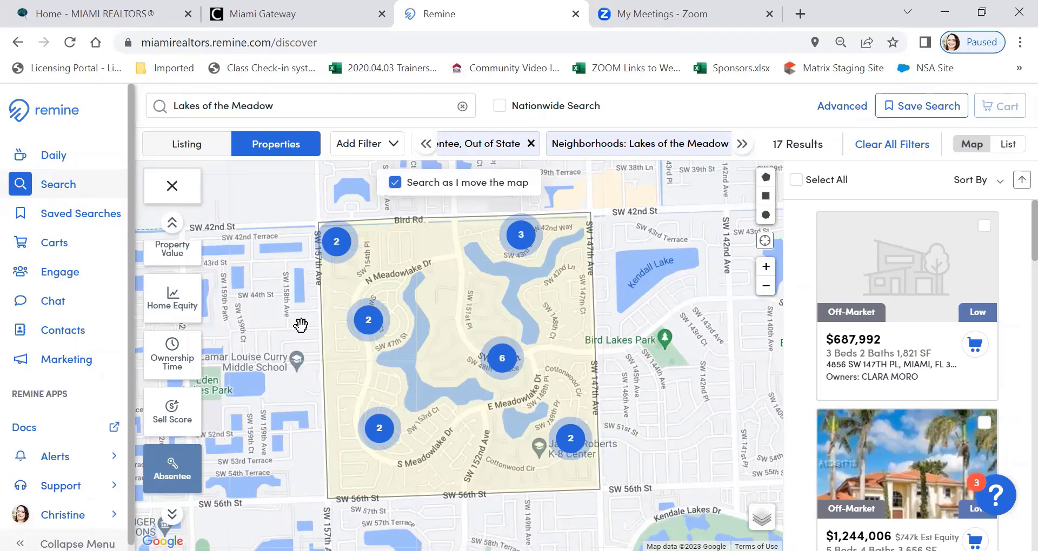
Select all out-of-state absentee results and add them to a new cart named Out of State Owners Lakes
left_click(797, 181)
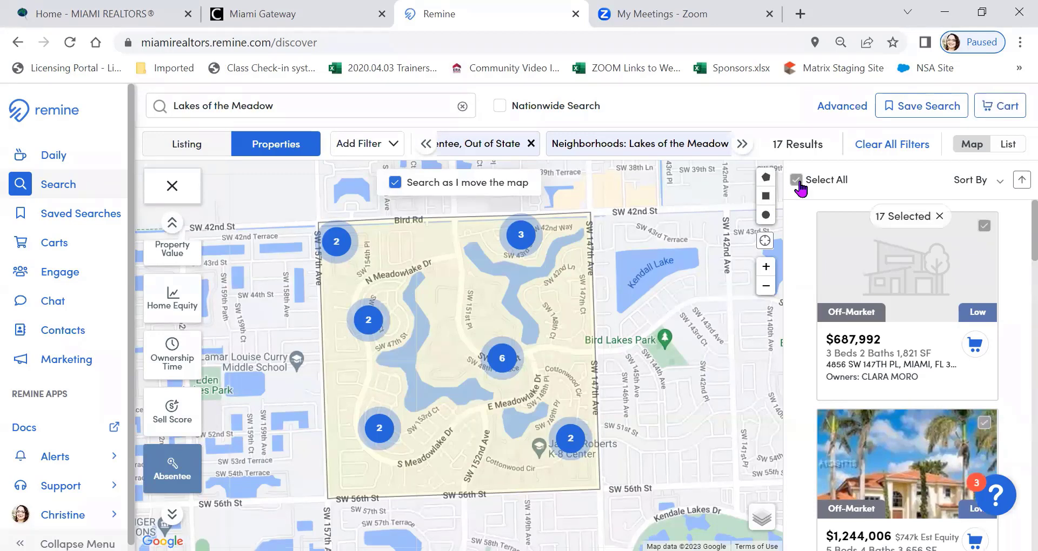
left_click(1000, 106)
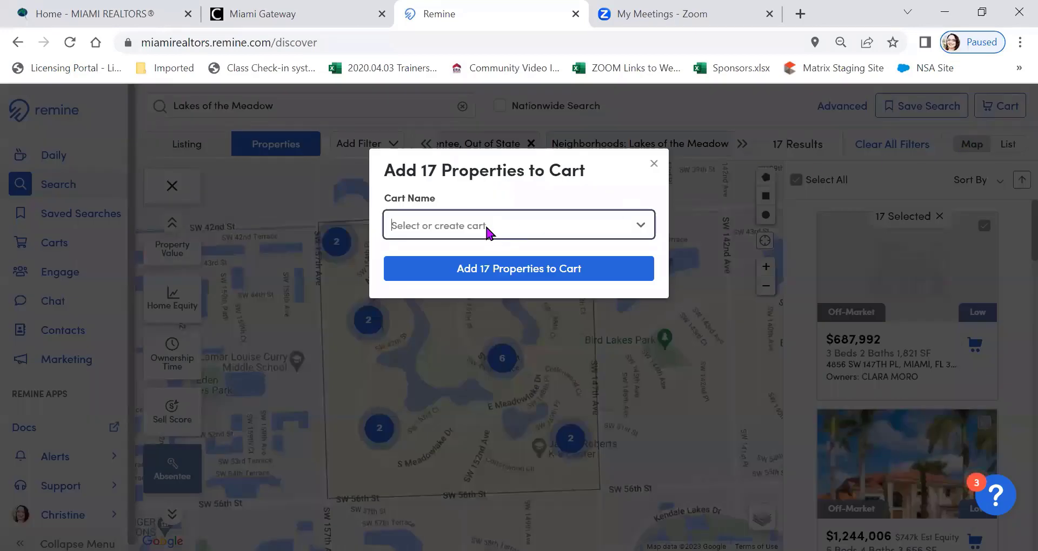
left_click(488, 232)
type("Out")
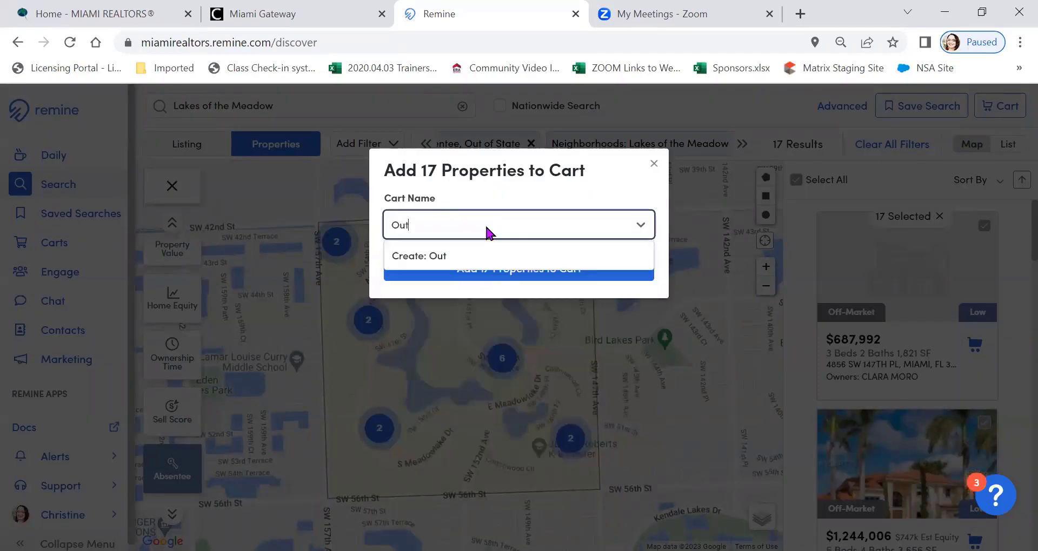
type(" of Stat")
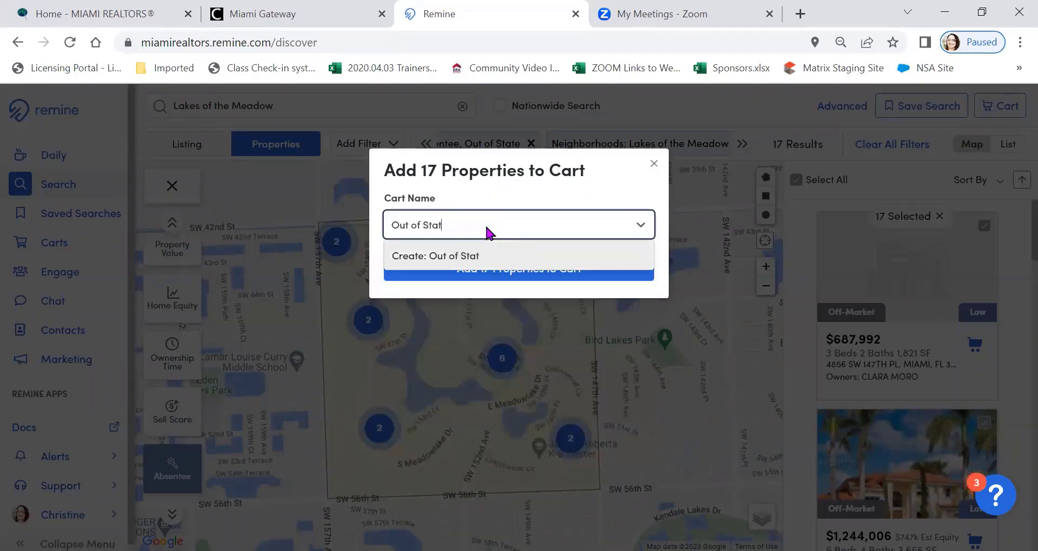
type("e Owners Lakes")
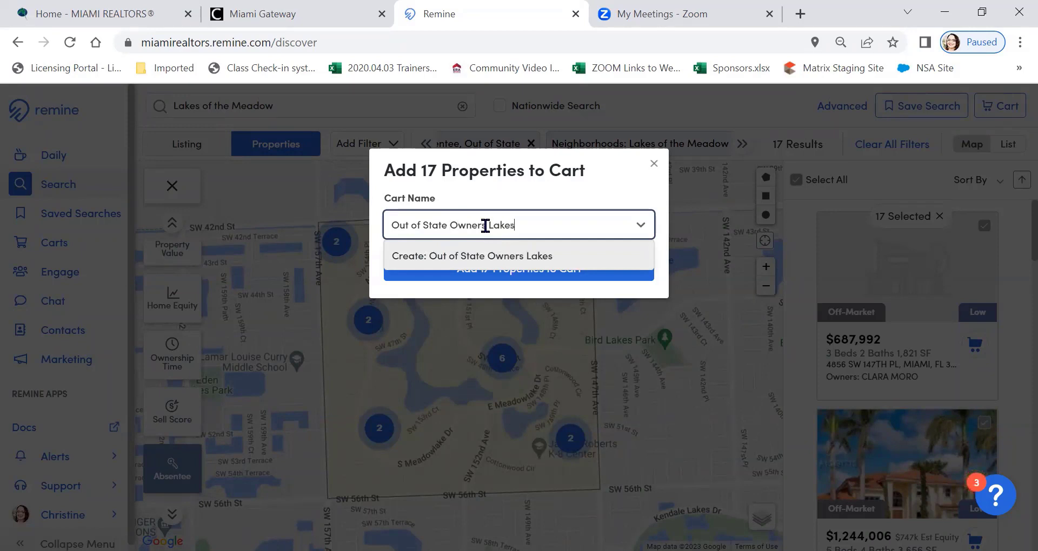
left_click(476, 260)
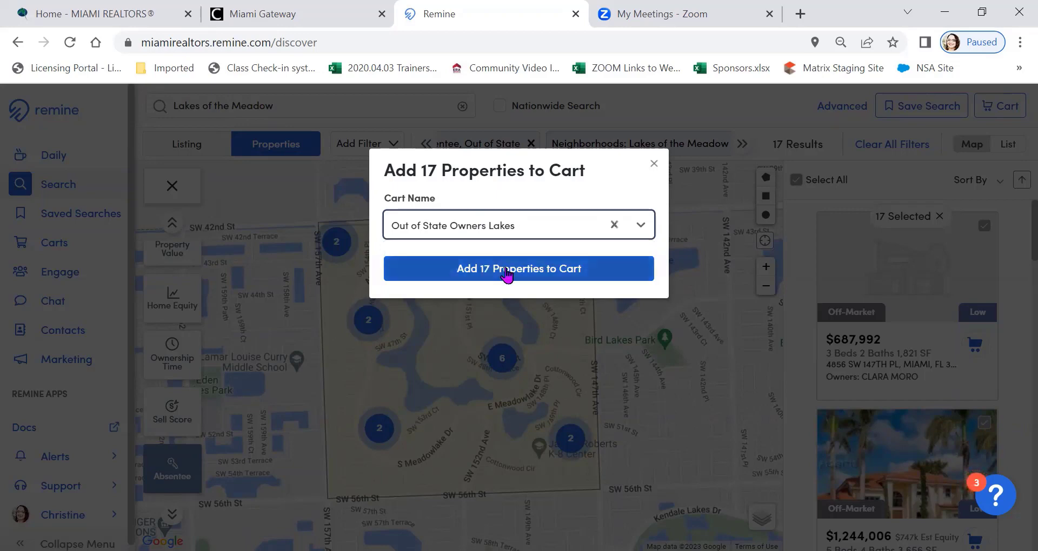
left_click(509, 273)
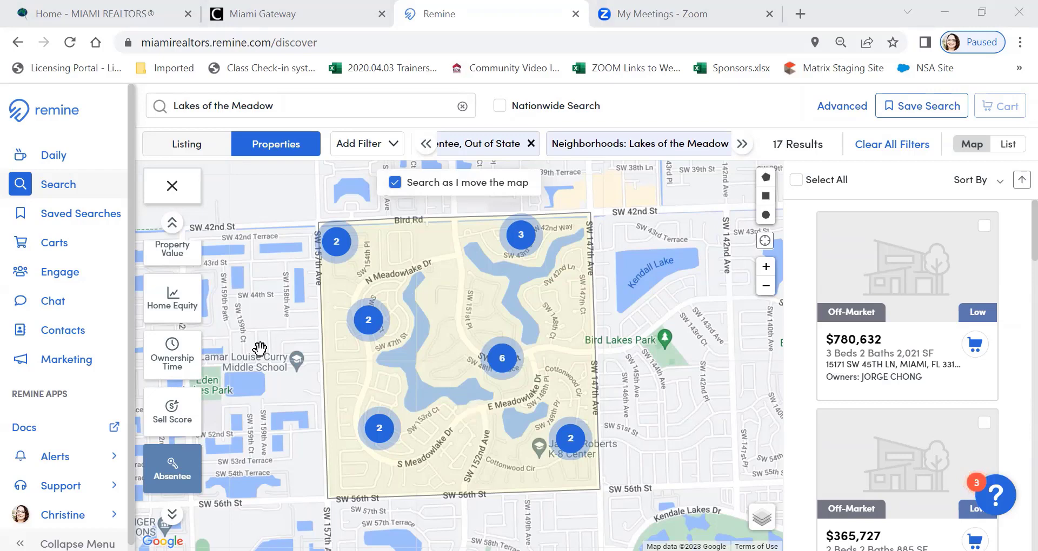
Include Absentee, In State alongside Absentee, Out of State in the filter and select all matching properties
left_click(166, 478)
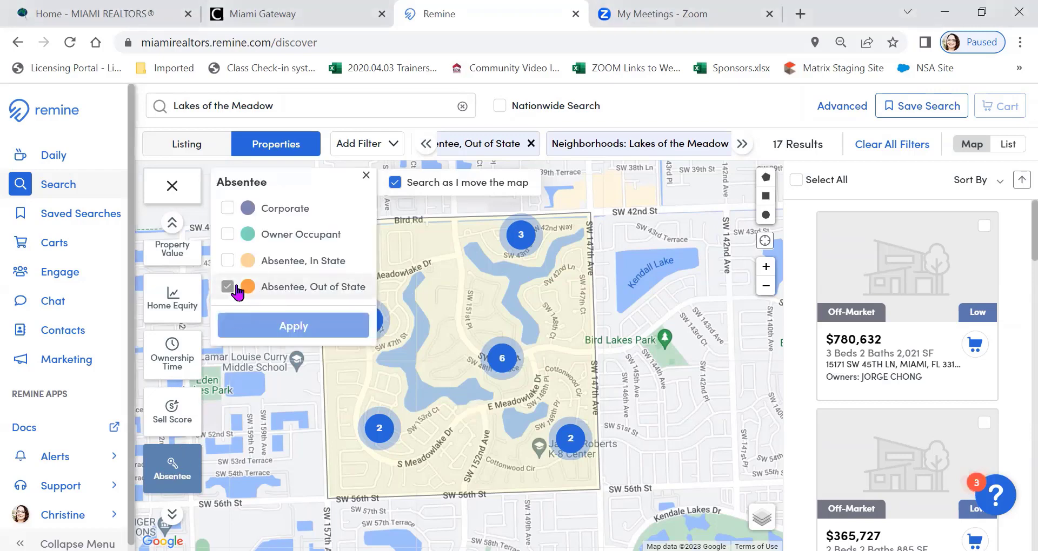
left_click(227, 261)
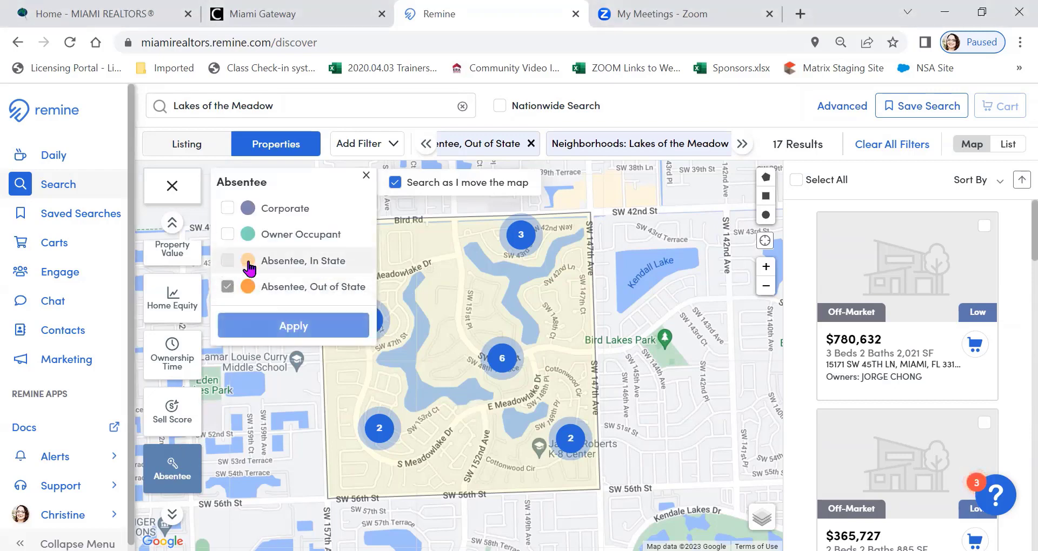
left_click(300, 324)
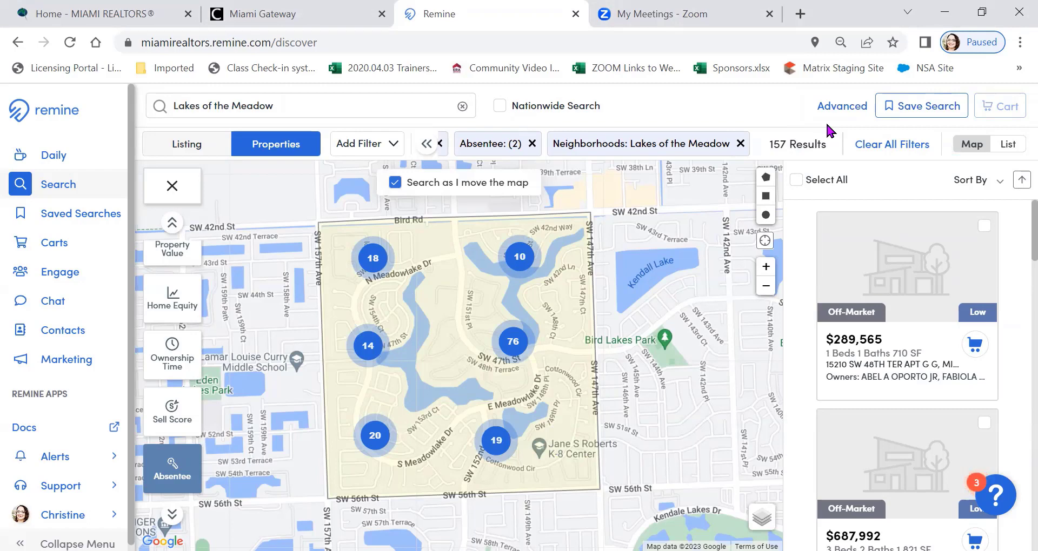
left_click(795, 180)
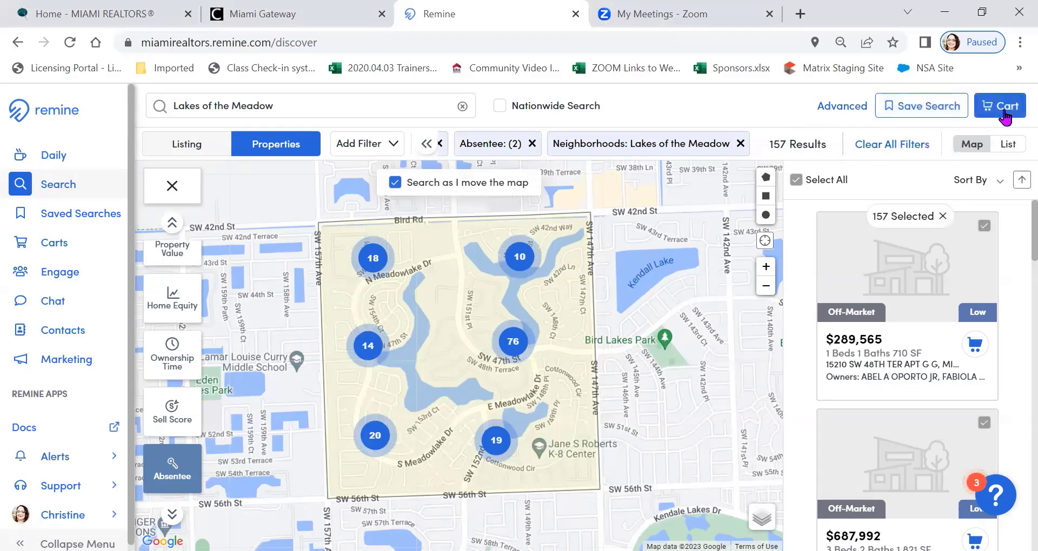
Clear both the In State and Out of State options of the Absentee layer and apply the change
left_click(228, 262)
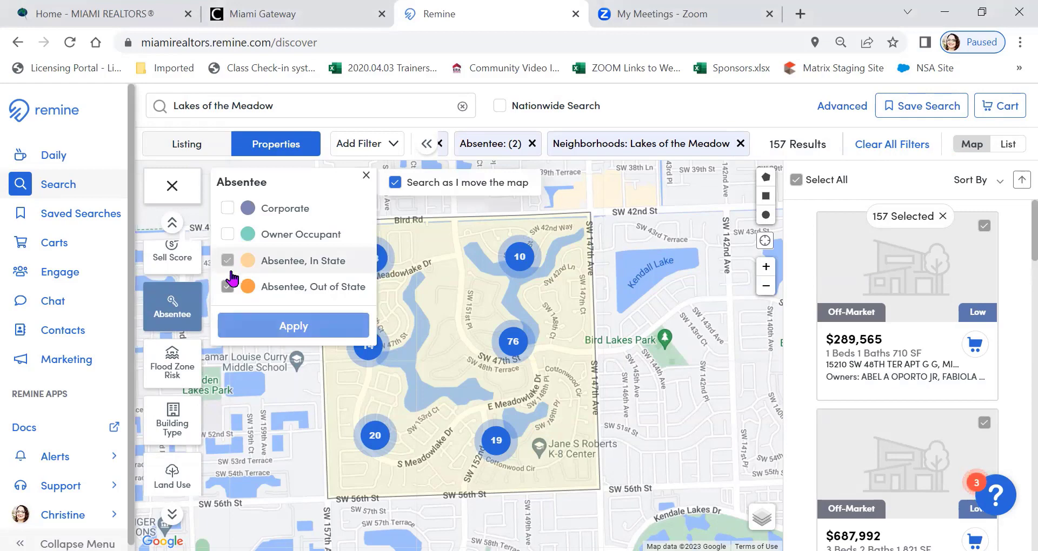
left_click(227, 289)
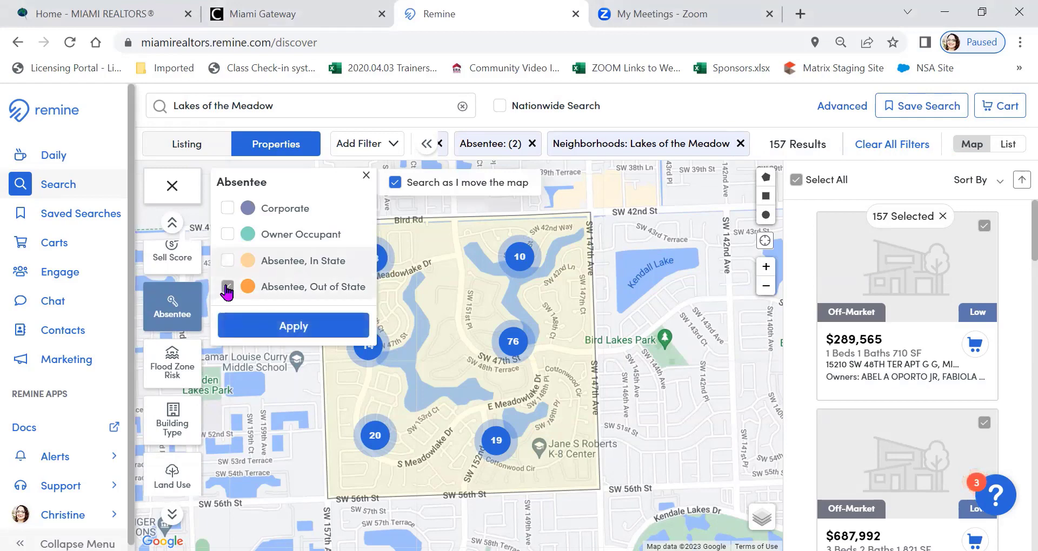
left_click(269, 327)
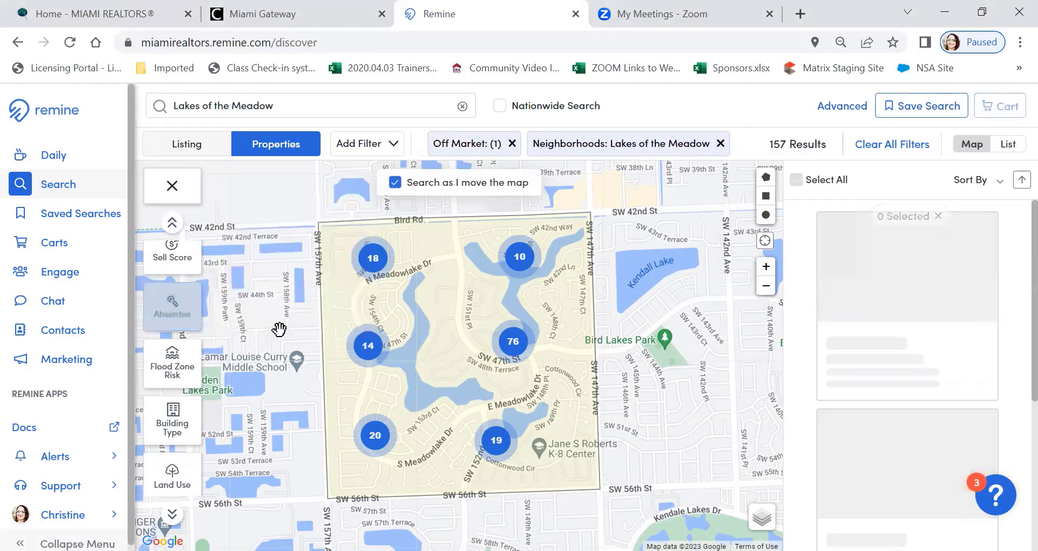
Show the Flood Zone Risk layer on the individual parcels around S Meadowlake Dr and filter the properties to High risk
left_click(172, 372)
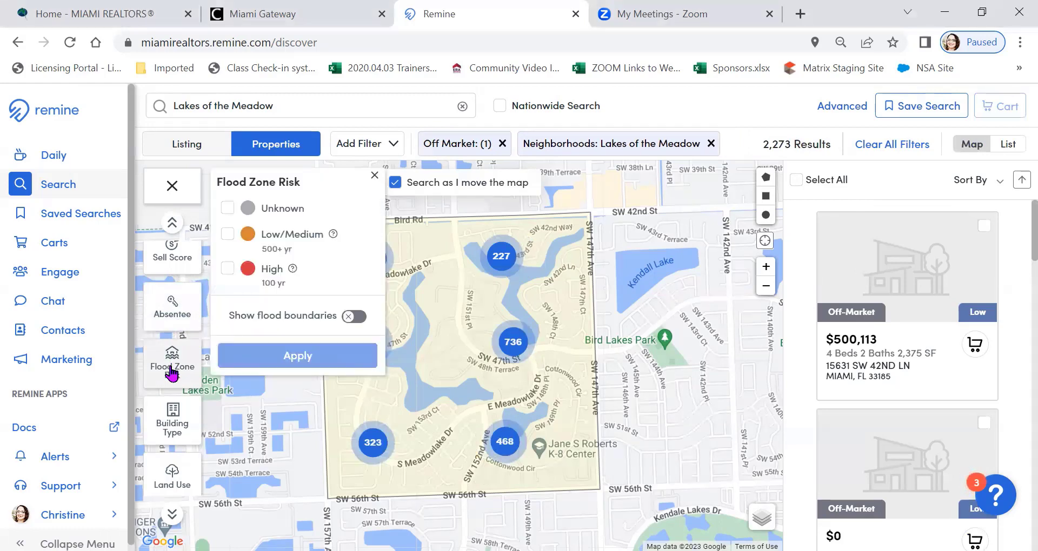
left_click(371, 448)
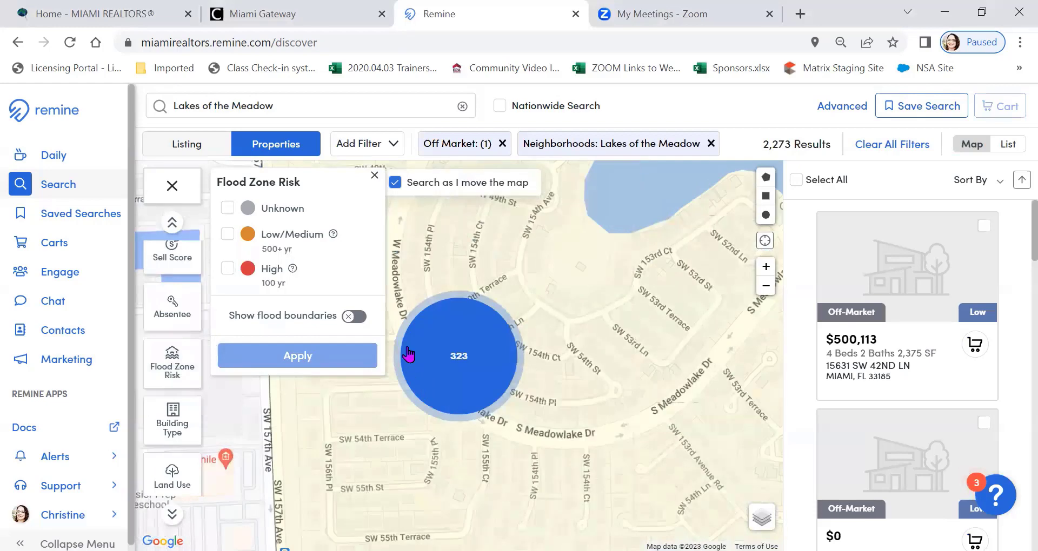
left_click(406, 352)
left_click(165, 364)
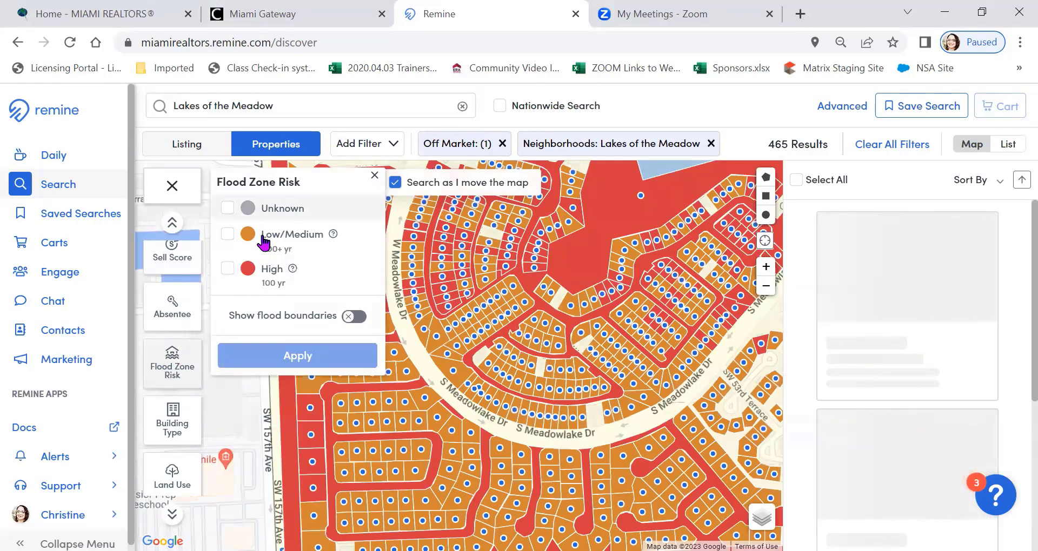
left_click(227, 270)
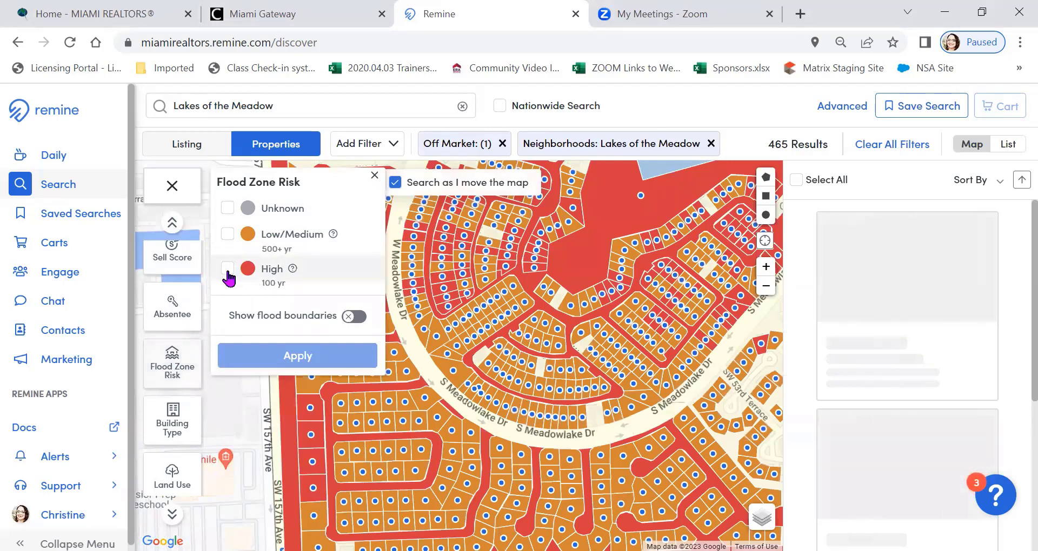
left_click(312, 361)
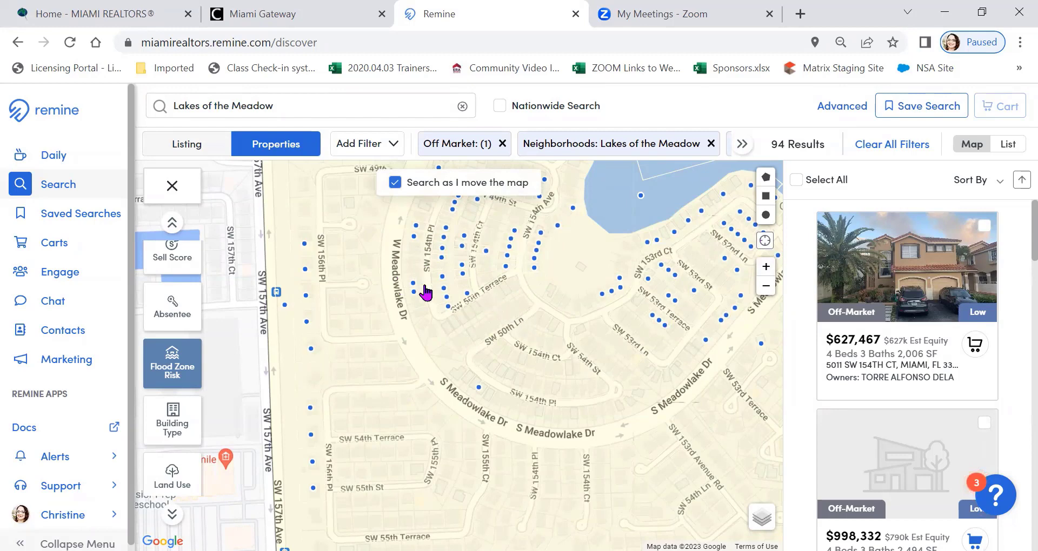
Clear the High option from the Flood Zone Risk layer and apply the change to the search
left_click(172, 367)
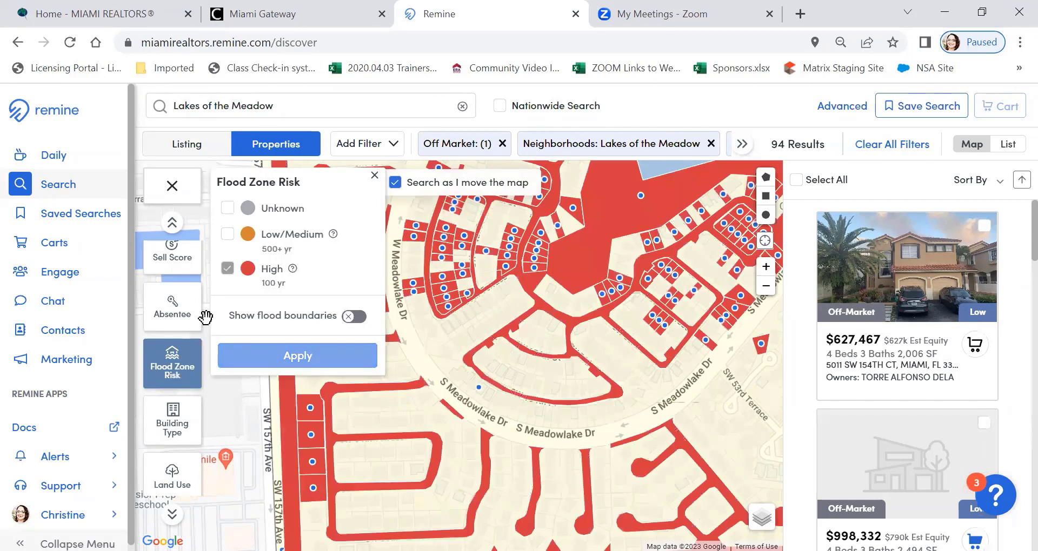
left_click(228, 268)
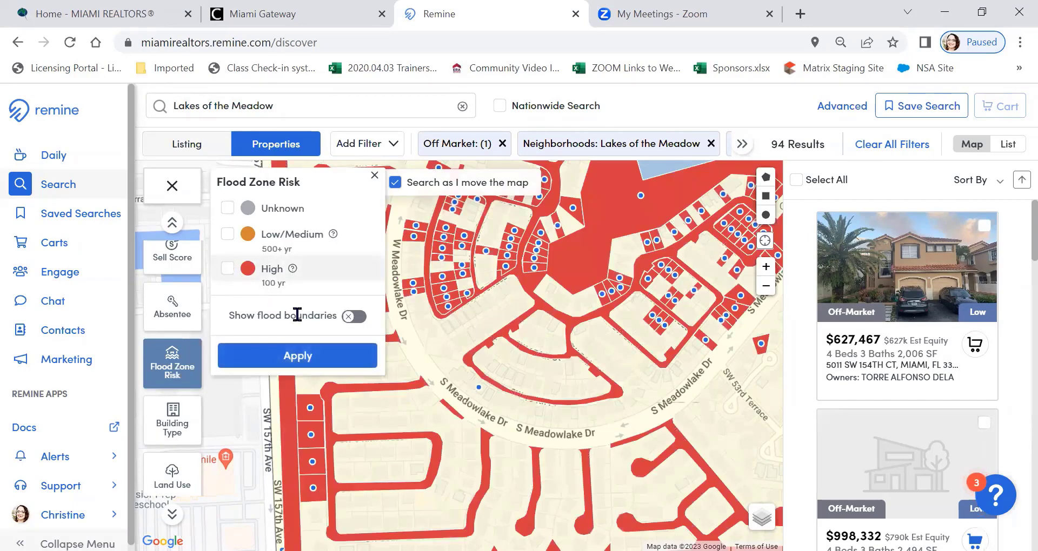
left_click(307, 357)
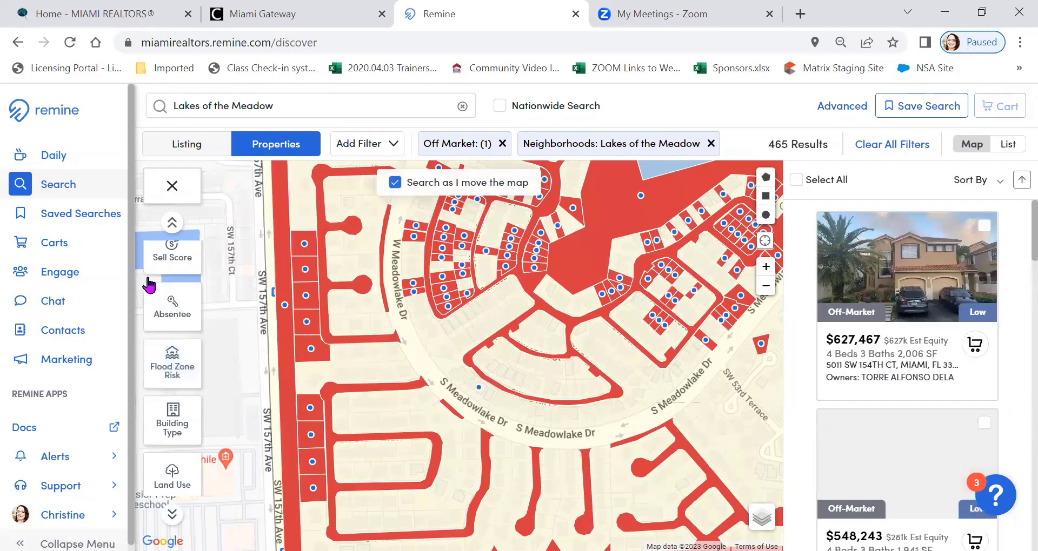
scroll(178, 281, "down", 2)
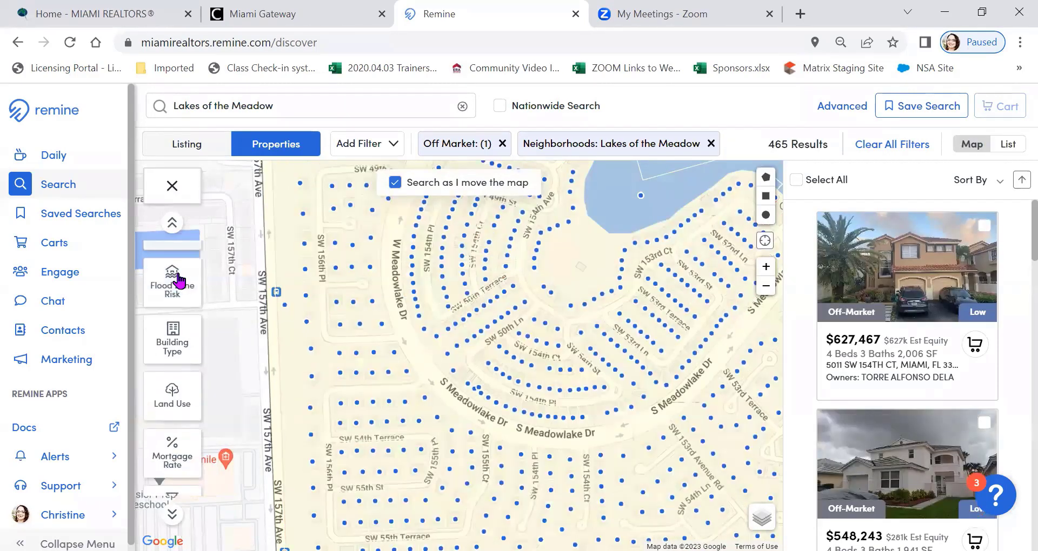
Show the Building Type layer on the parcels, isolate the Multi-Family properties, and clear that option again
left_click(173, 340)
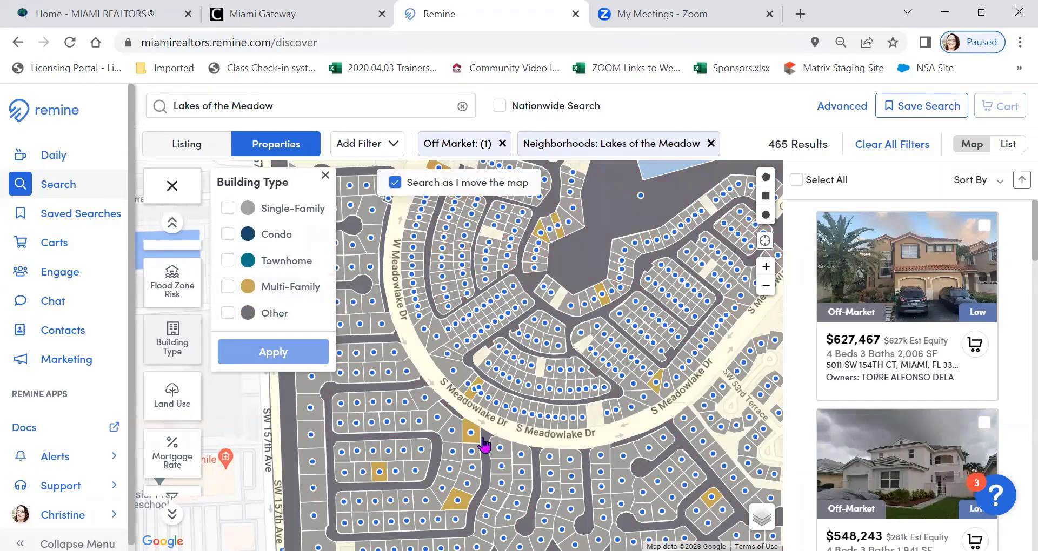
left_click(233, 288)
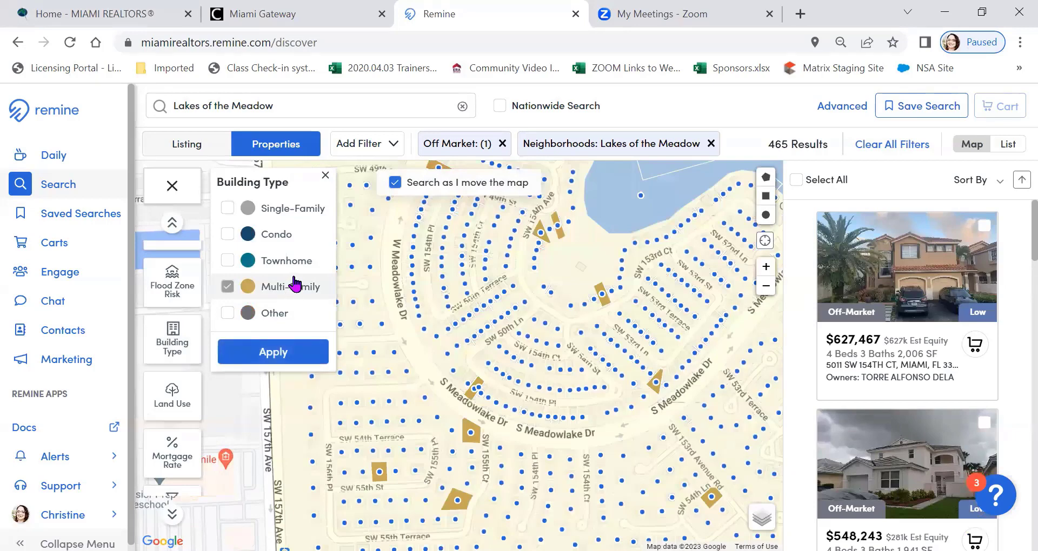
left_click(227, 288)
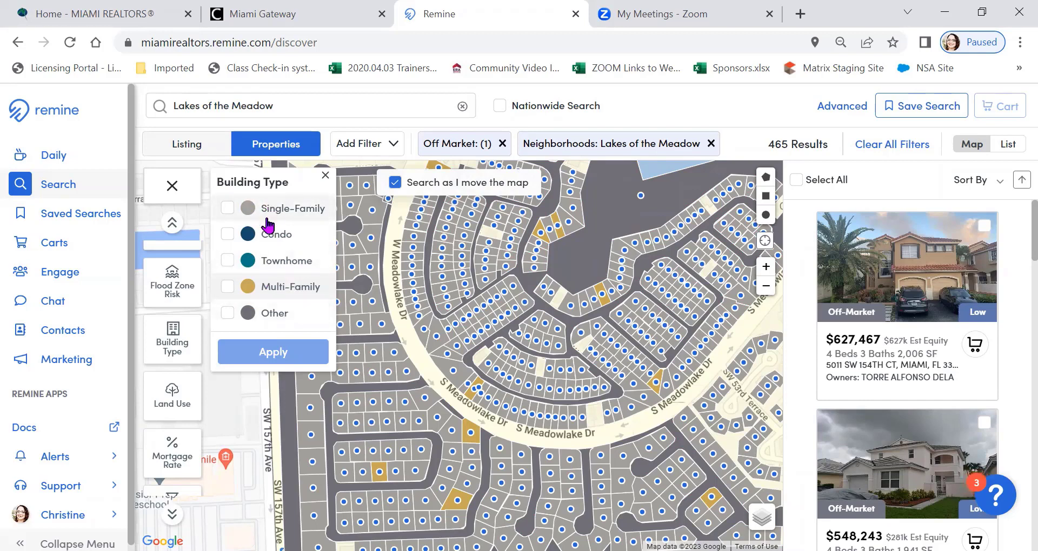
View the Land Use layer and the Mortgage Rate layer, briefly isolating the parcels with a mortgage rate of 6%+
left_click(156, 411)
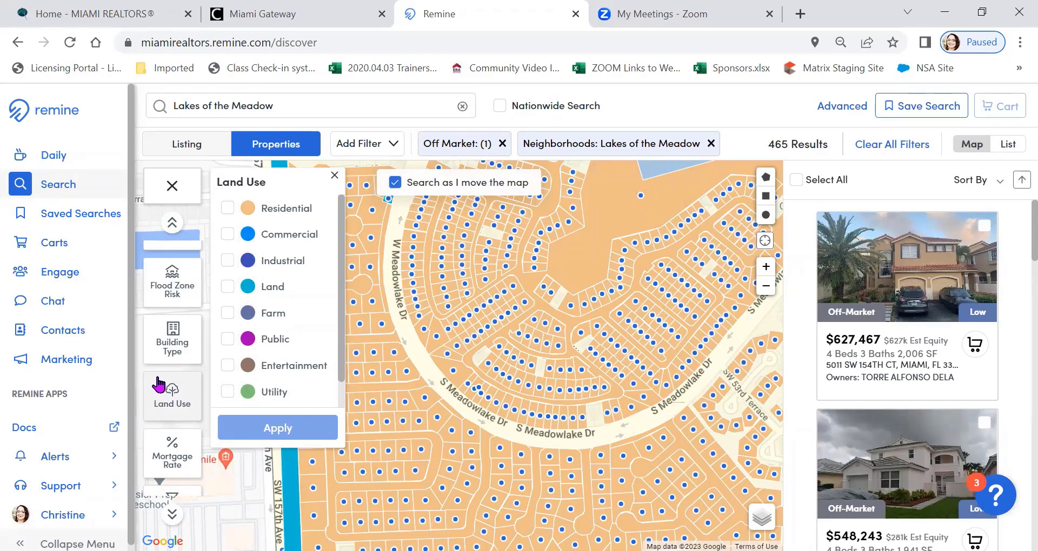
scroll(160, 367, "down", 1)
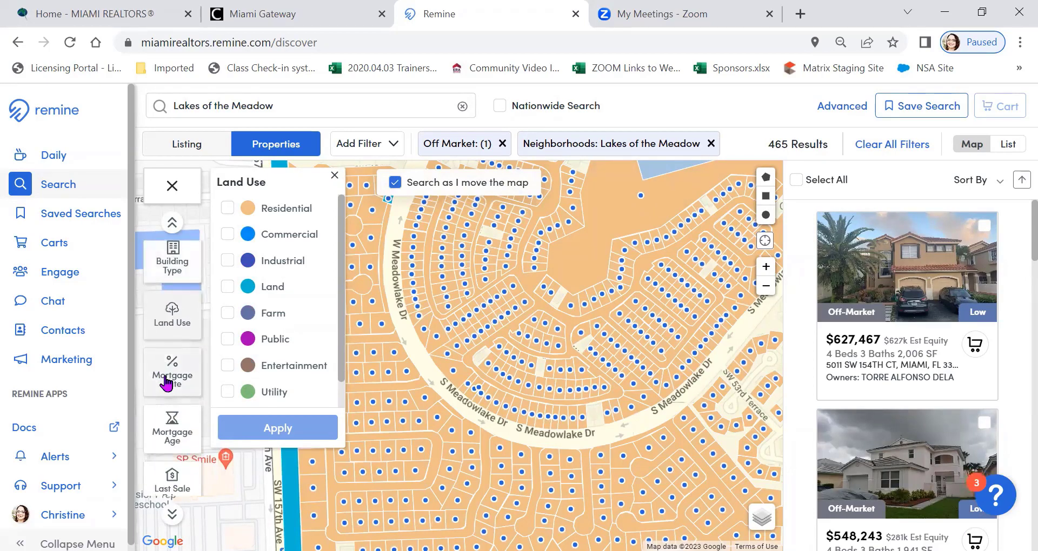
left_click(160, 381)
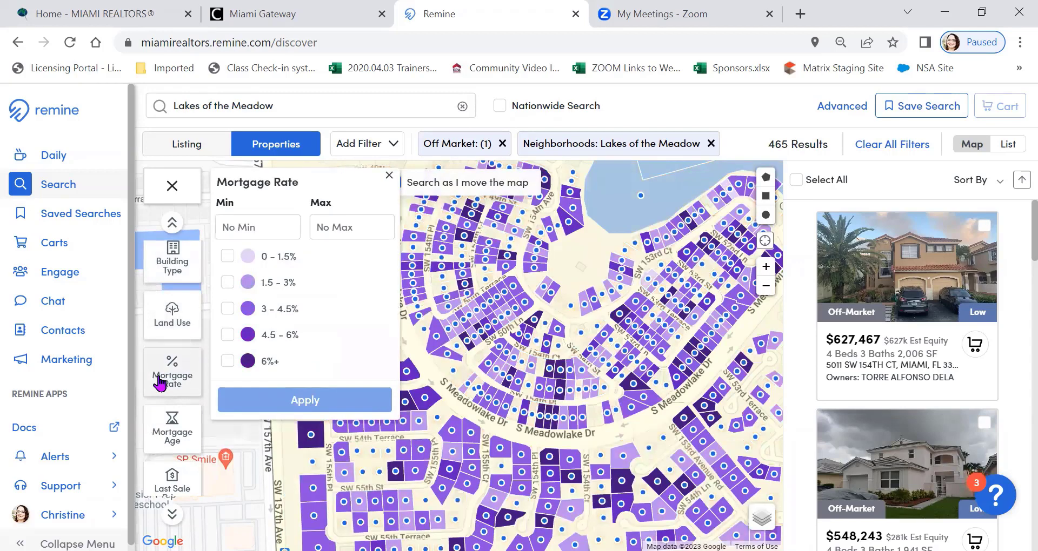
left_click(229, 362)
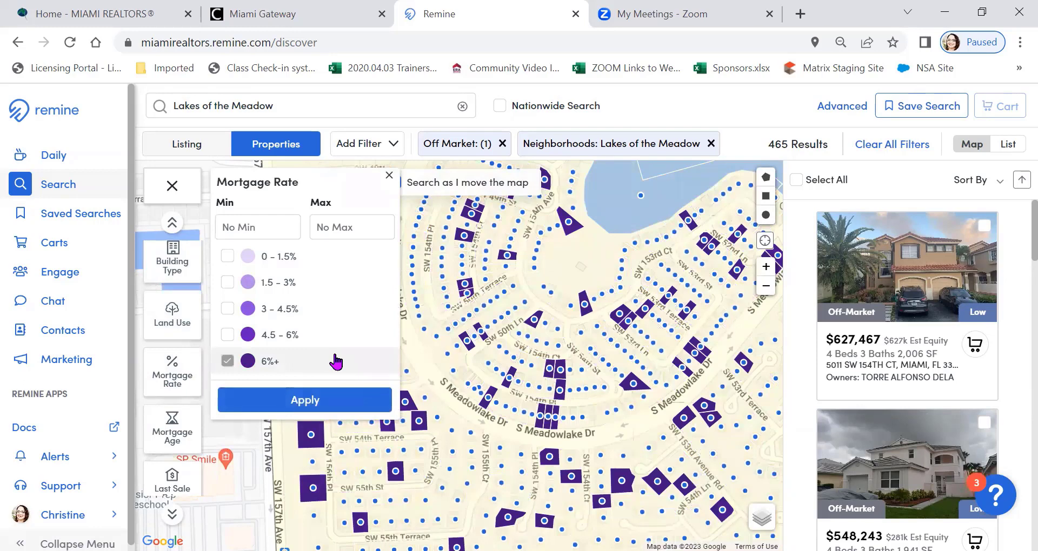
left_click(336, 362)
Filter the whole neighborhood's properties to Has No Mortgage in the Mortgage Age layer, and remove that filter again
left_click(172, 426)
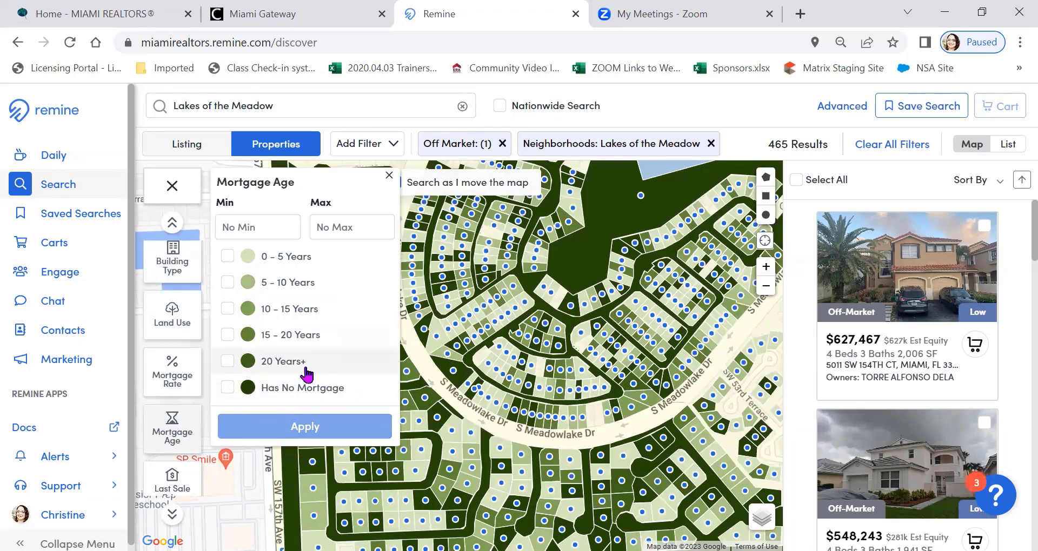
left_click(227, 388)
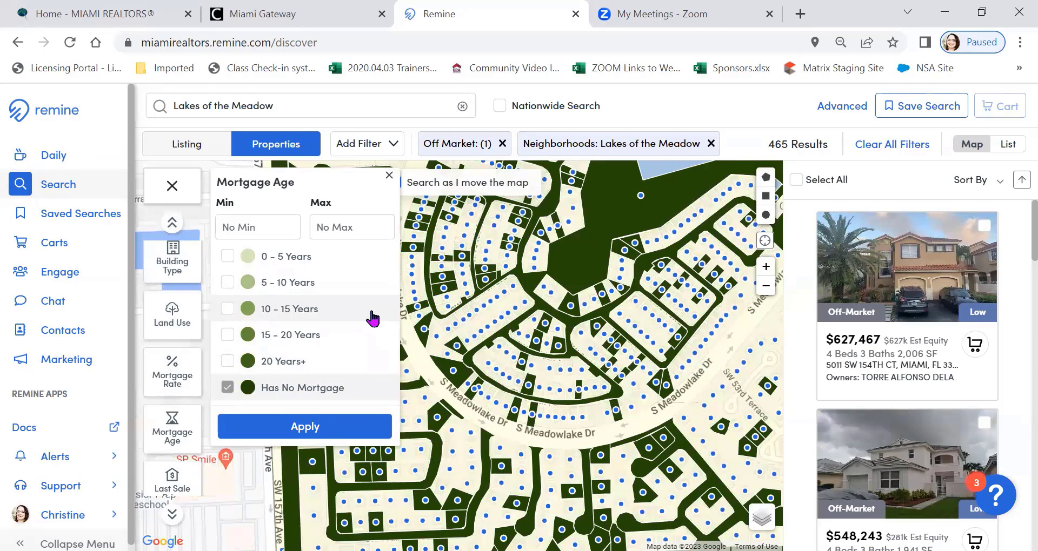
left_click(311, 427)
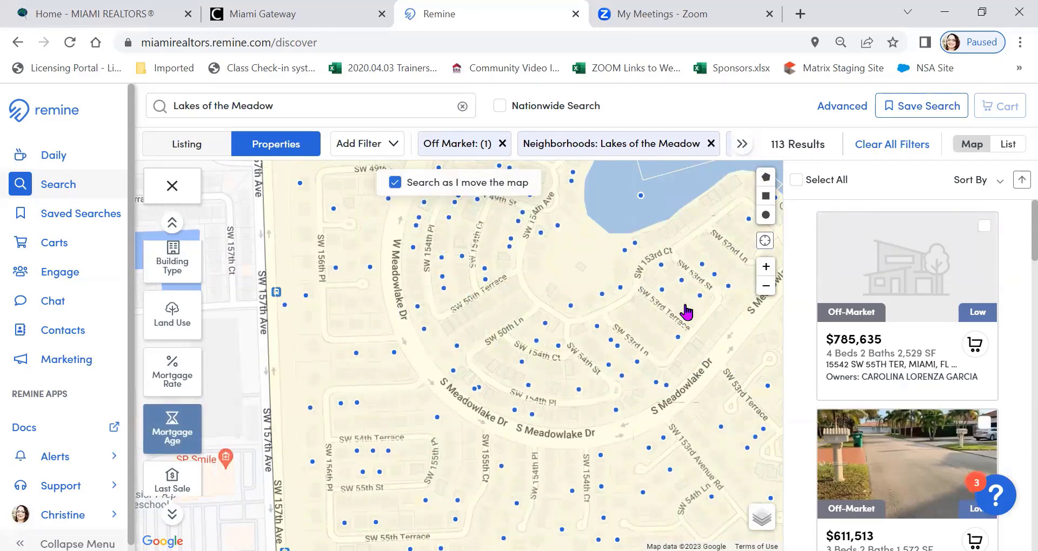
left_click(766, 286)
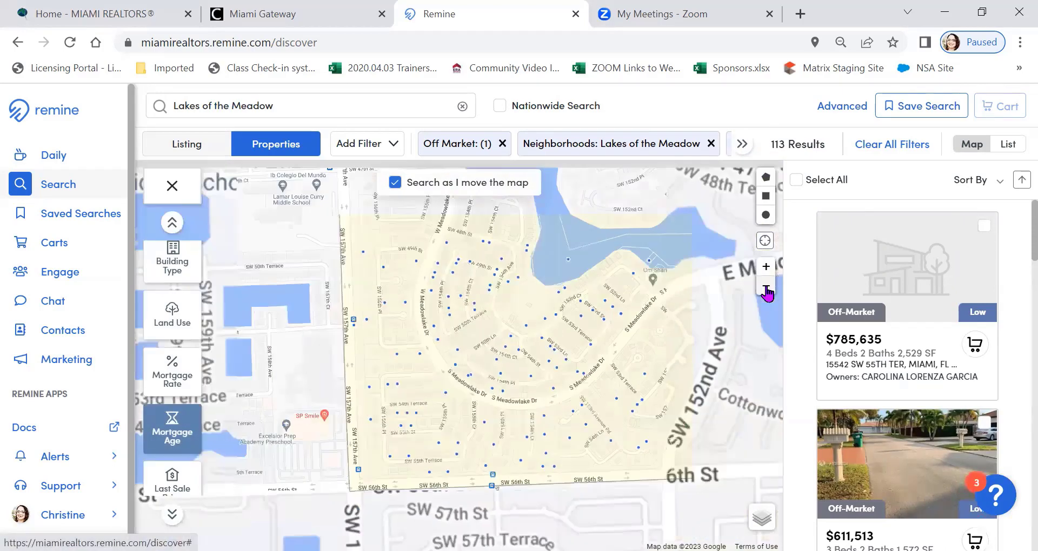
left_click(766, 287)
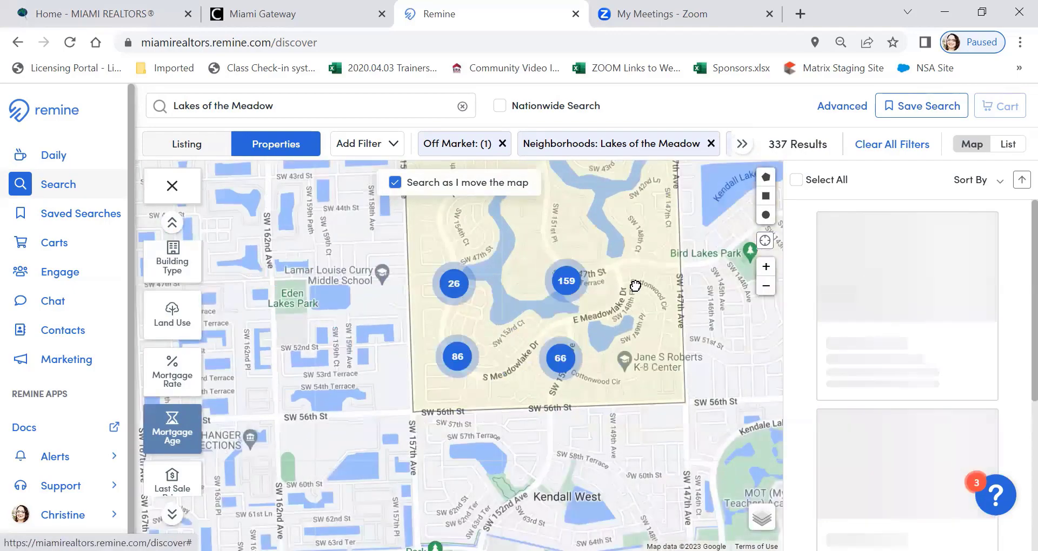
left_click_drag(619, 298, 577, 362)
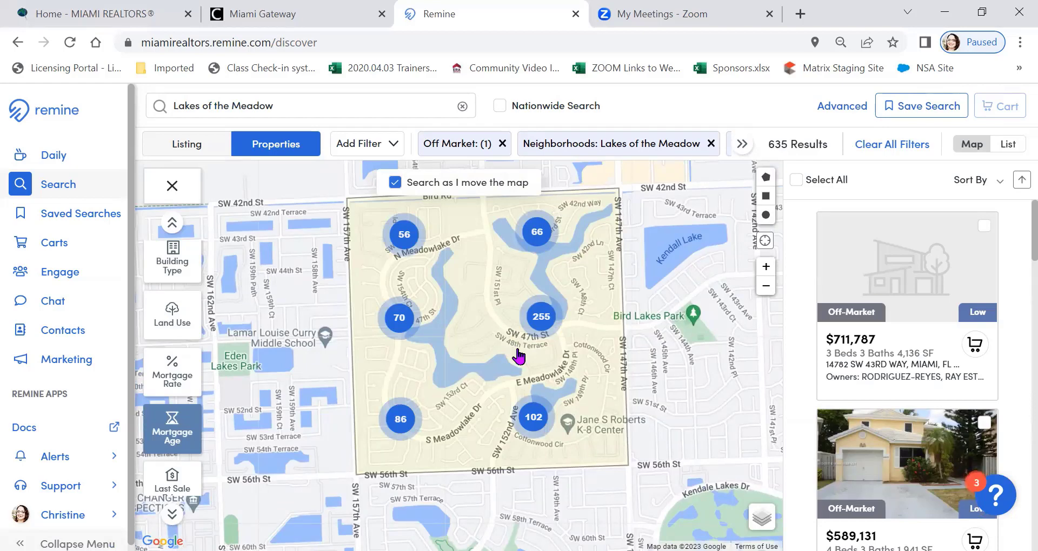
left_click(184, 427)
Show the Last Sale Price layer around S Meadowlake Dr and filter the properties to 0 - $250,000
scroll(184, 389, "down", 3)
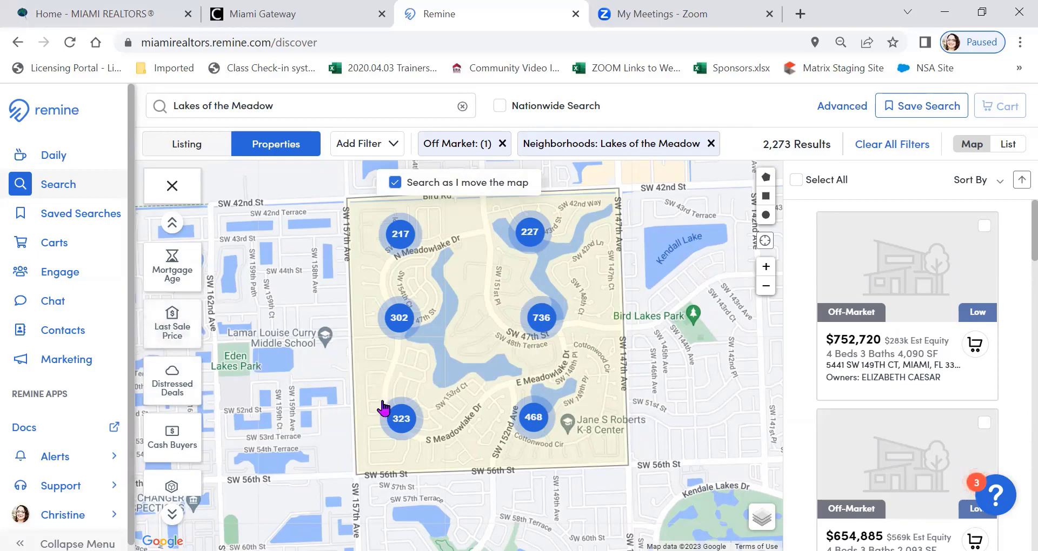
left_click(403, 419)
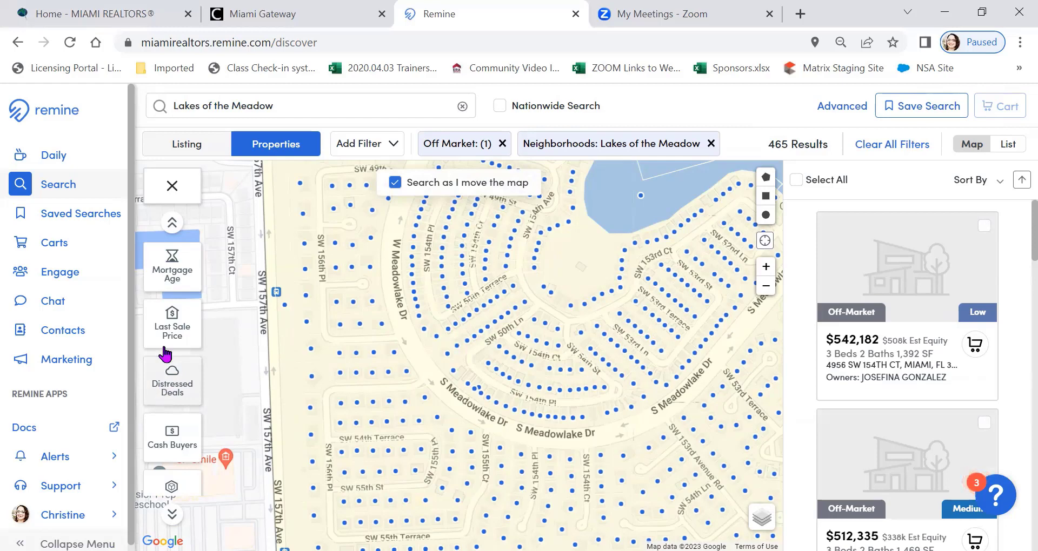
left_click(168, 331)
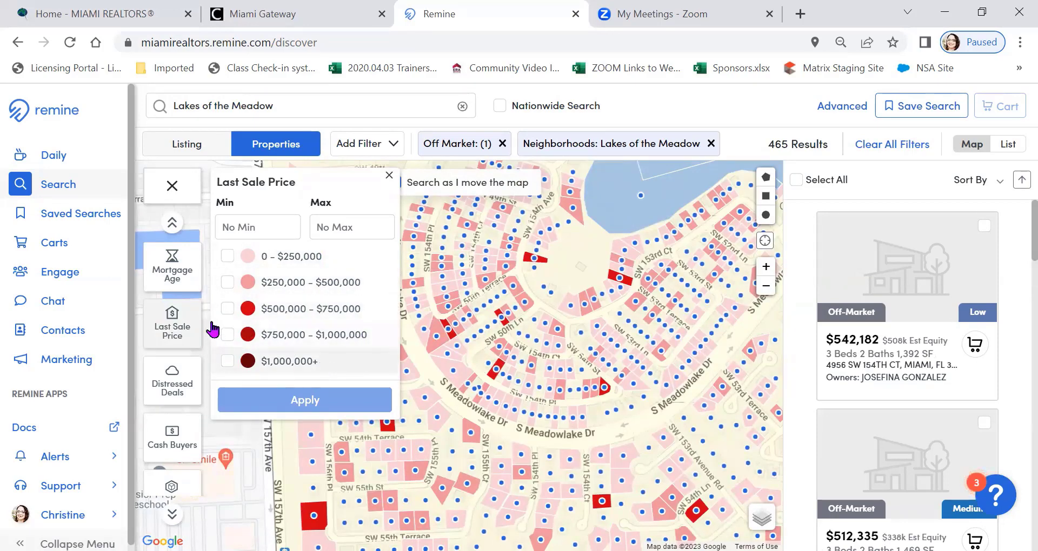
left_click(226, 258)
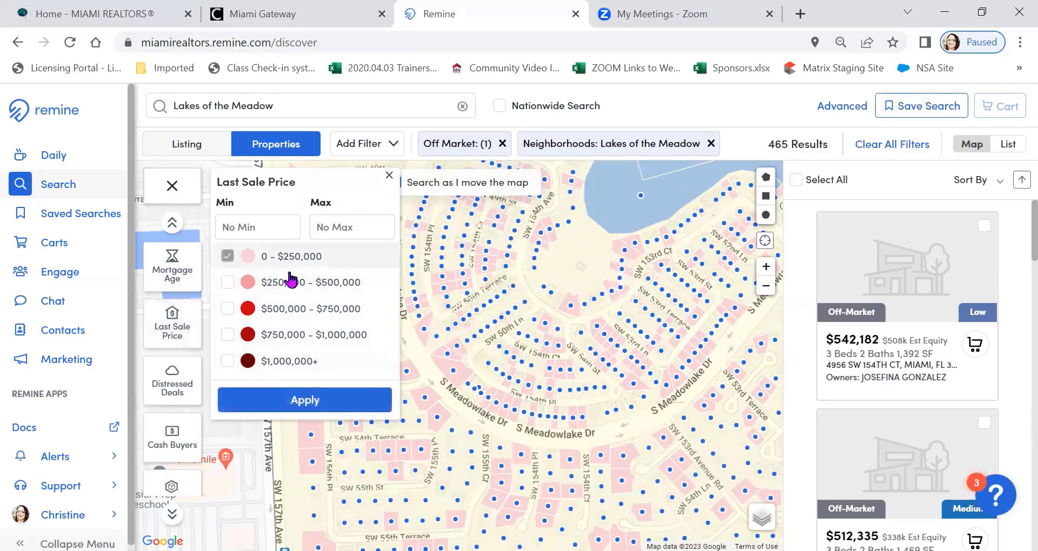
left_click(305, 403)
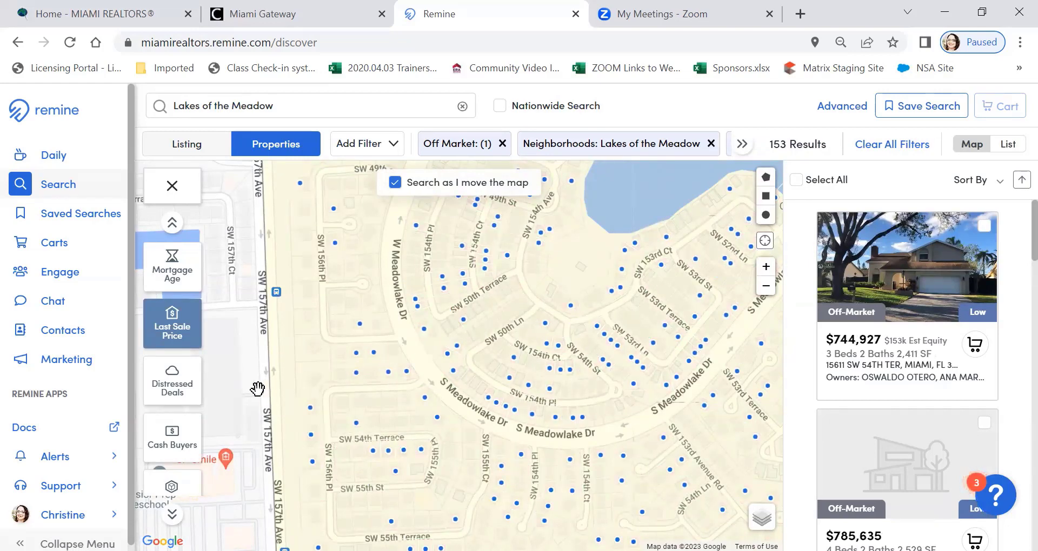
Show the Cash Buyers markers on the map and hide them again
left_click(171, 442)
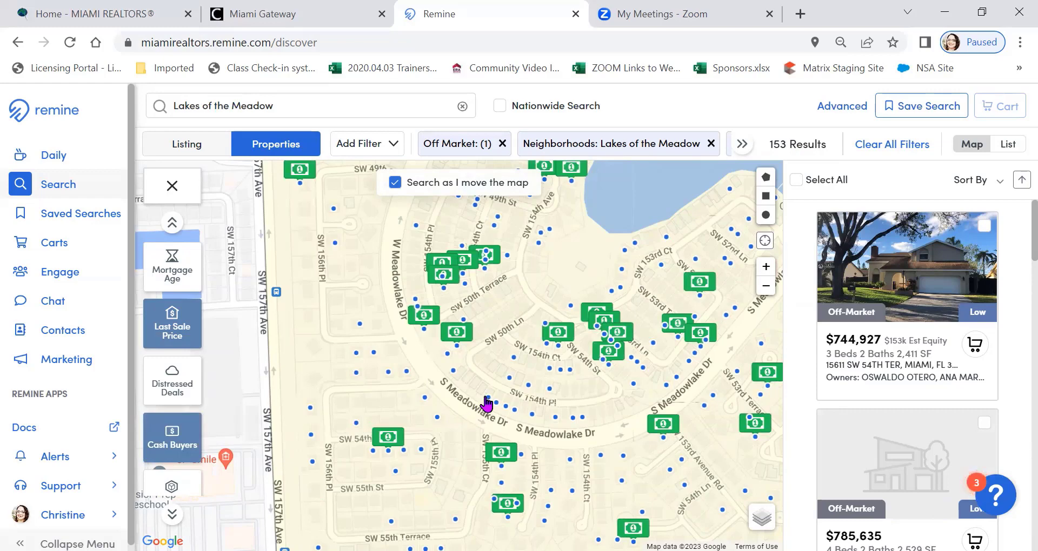
left_click(177, 441)
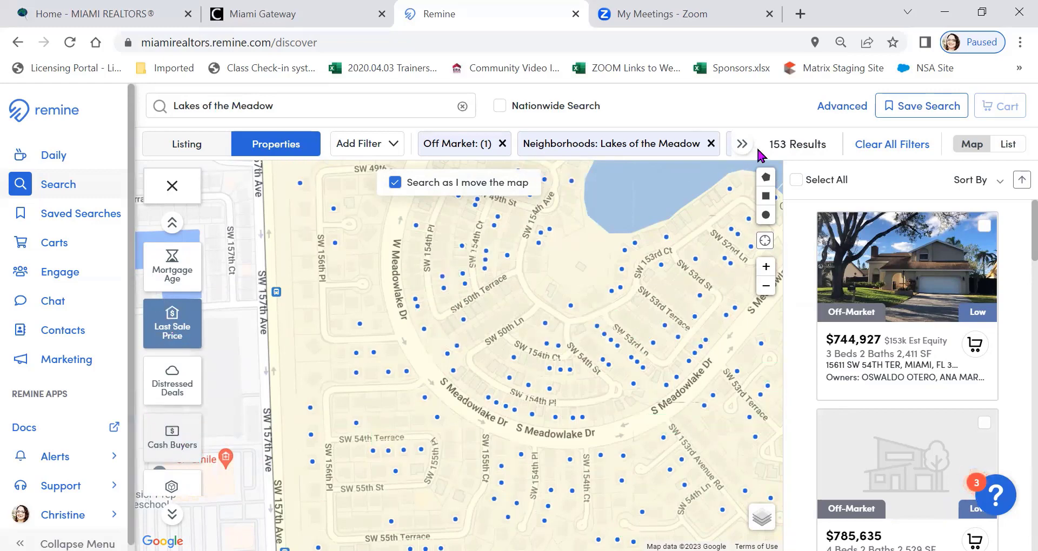
Add the Has No Mortgage option of the Mortgage Age layer to the filters for the whole neighborhood
left_click(766, 286)
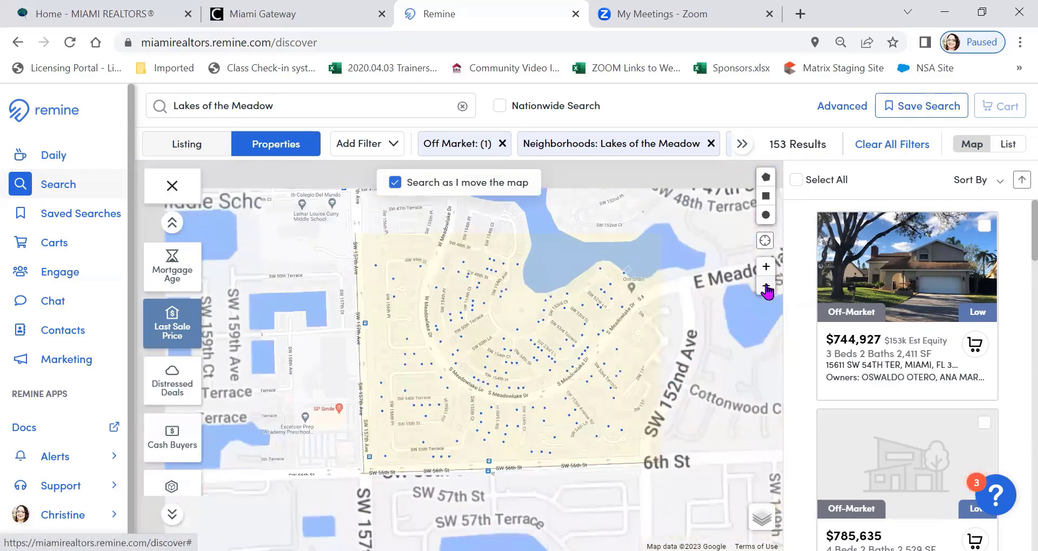
left_click(766, 286)
left_click(766, 286)
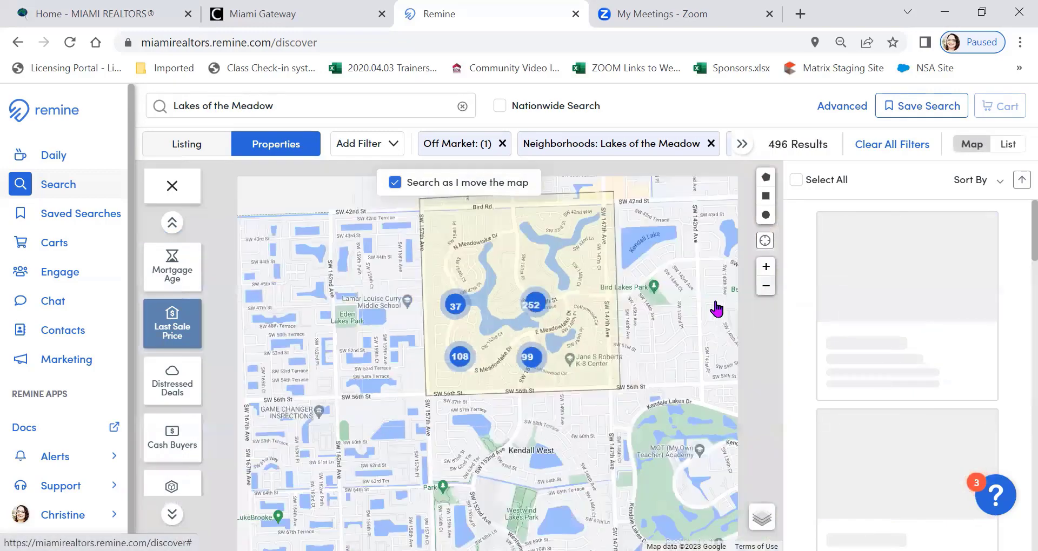
left_click_drag(524, 320, 476, 346)
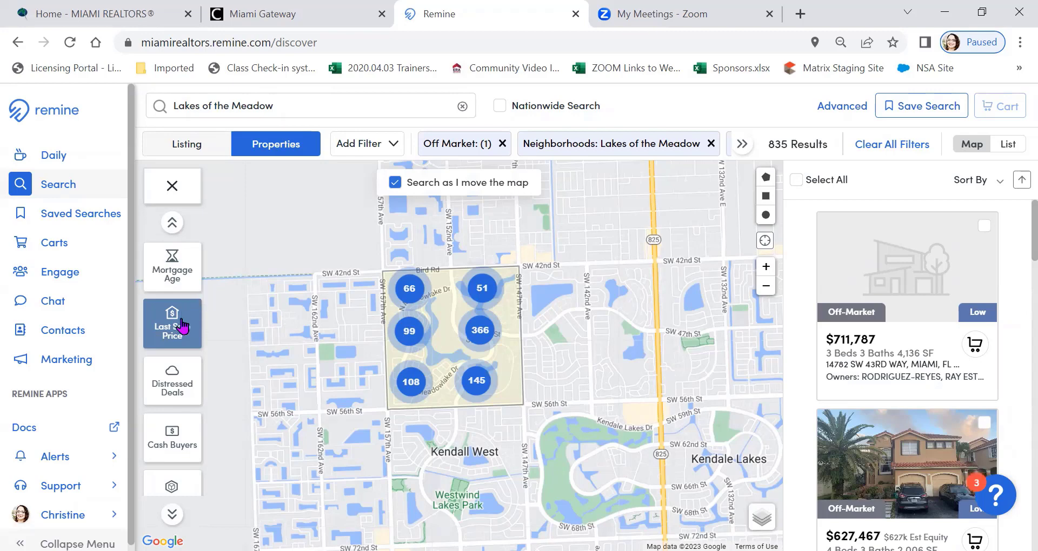
scroll(173, 332, "up", 2)
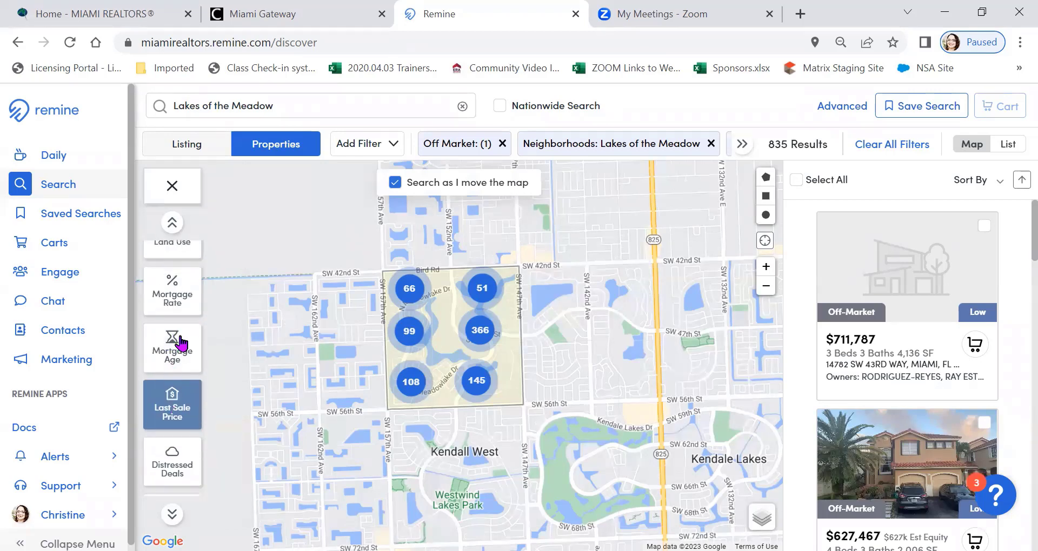
left_click(170, 358)
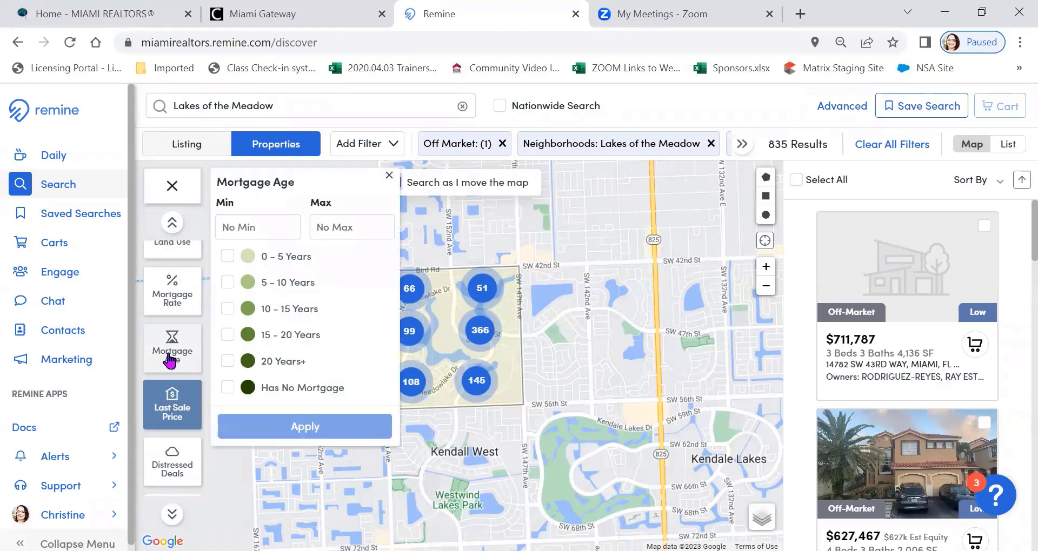
left_click(227, 388)
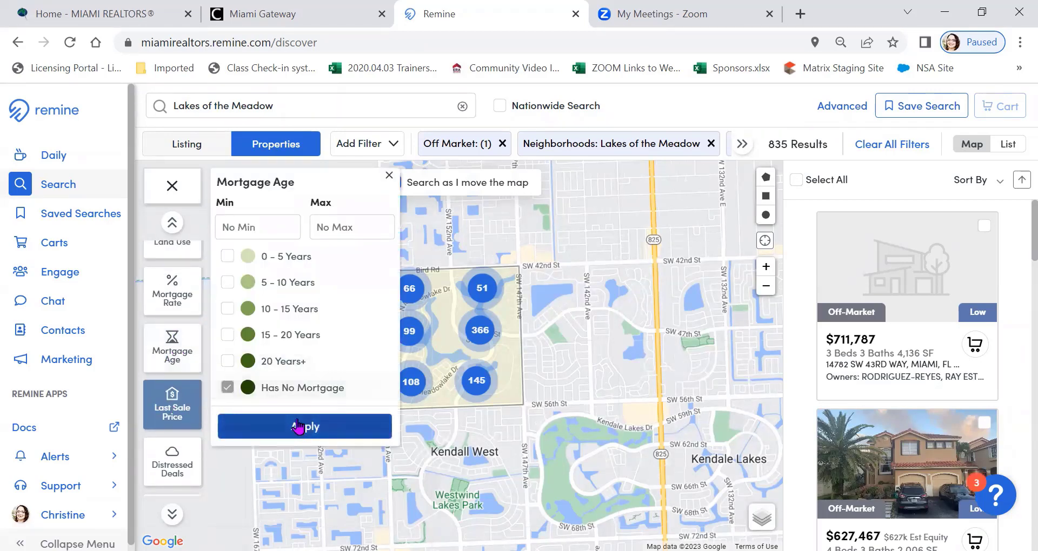
left_click(297, 427)
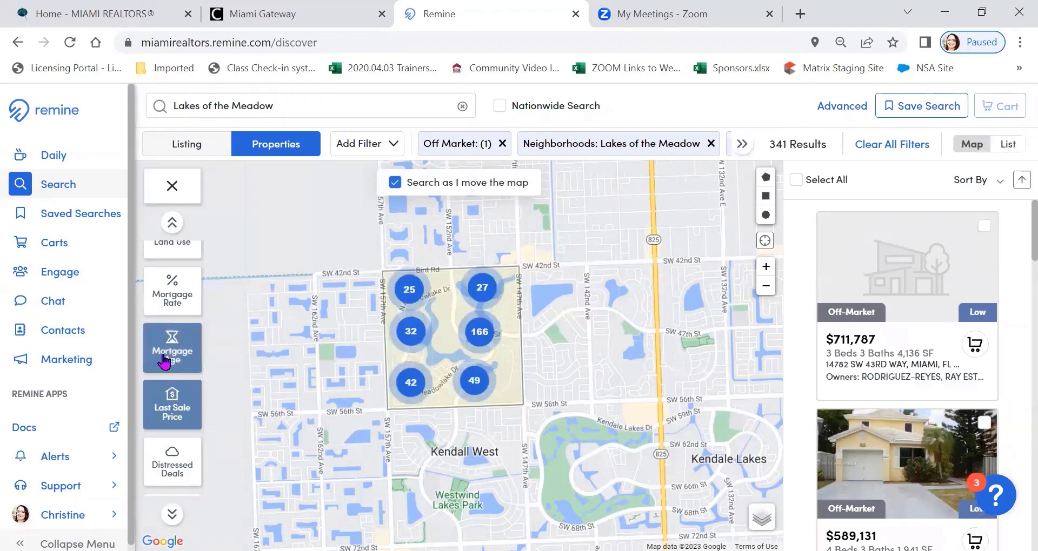
Narrow the filtered properties to the Single-Family building type
scroll(168, 348, "up", 3)
left_click(181, 341)
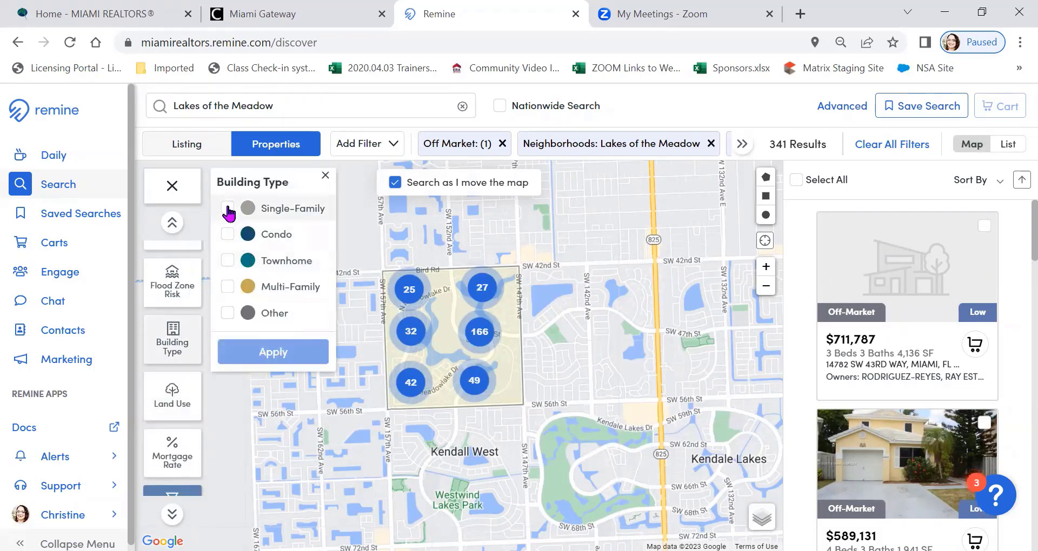
left_click(231, 233)
left_click(274, 352)
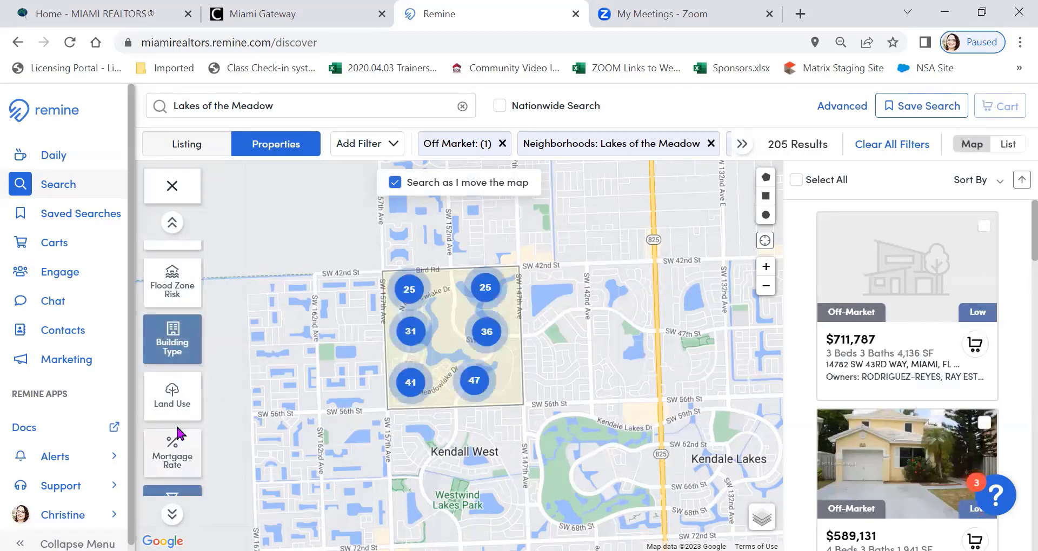
Limit the filtered properties to Owner Occupant in the Absentee layer
scroll(178, 389, "up", 2)
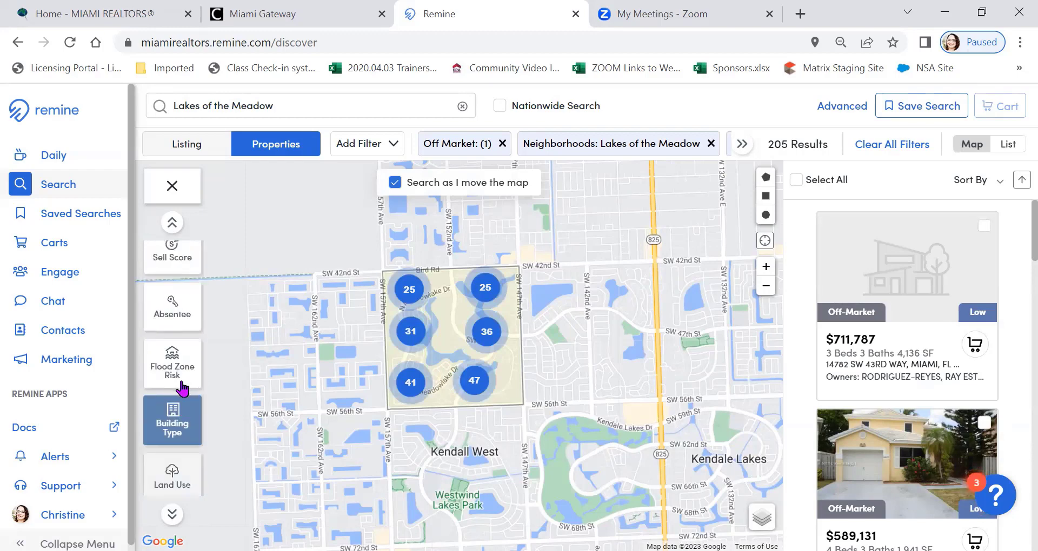
scroll(182, 388, "up", 2)
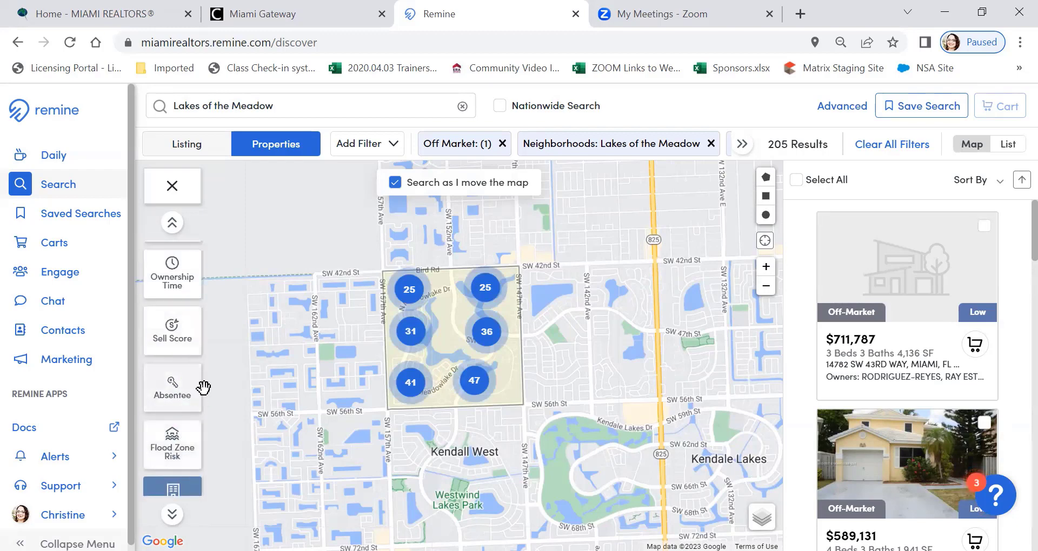
left_click(163, 391)
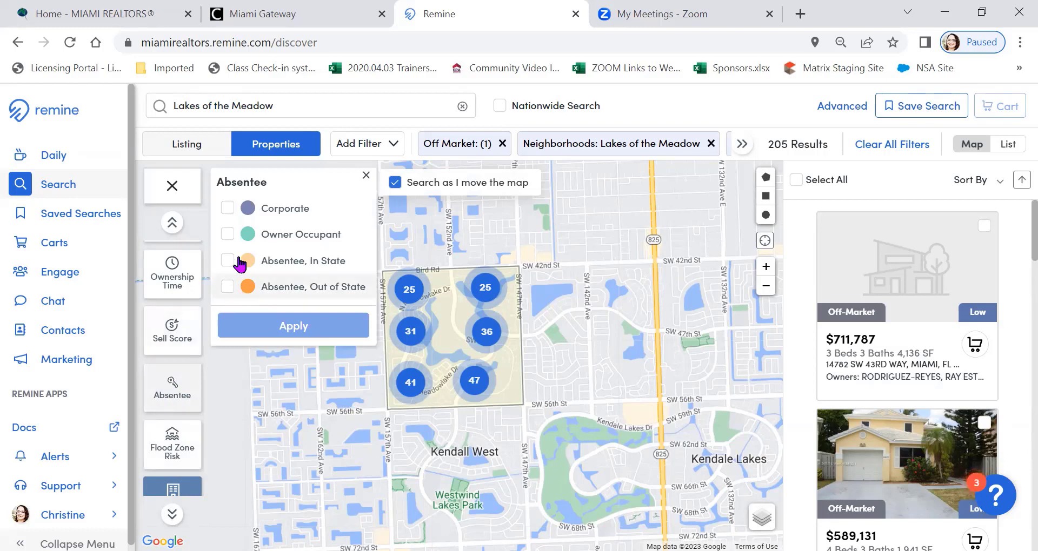
left_click(233, 238)
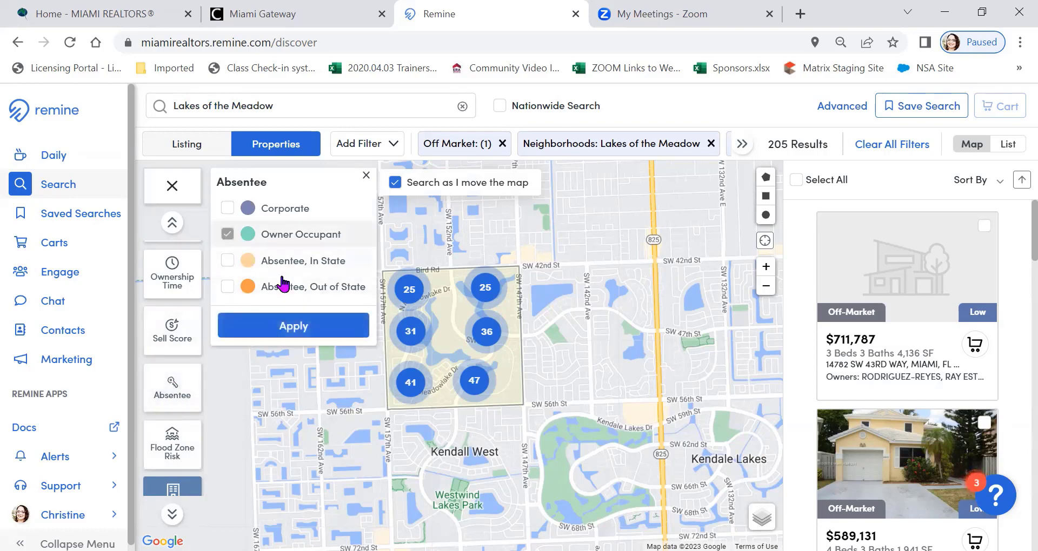
left_click(301, 327)
Limit the filtered properties to 20 Years+ in the Ownership Time layer
left_click(172, 222)
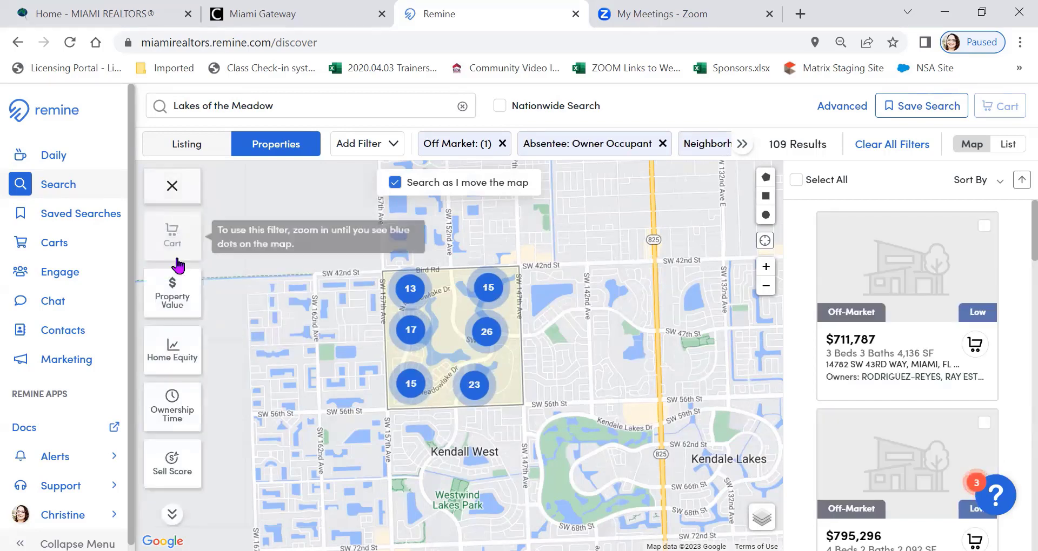
left_click(181, 398)
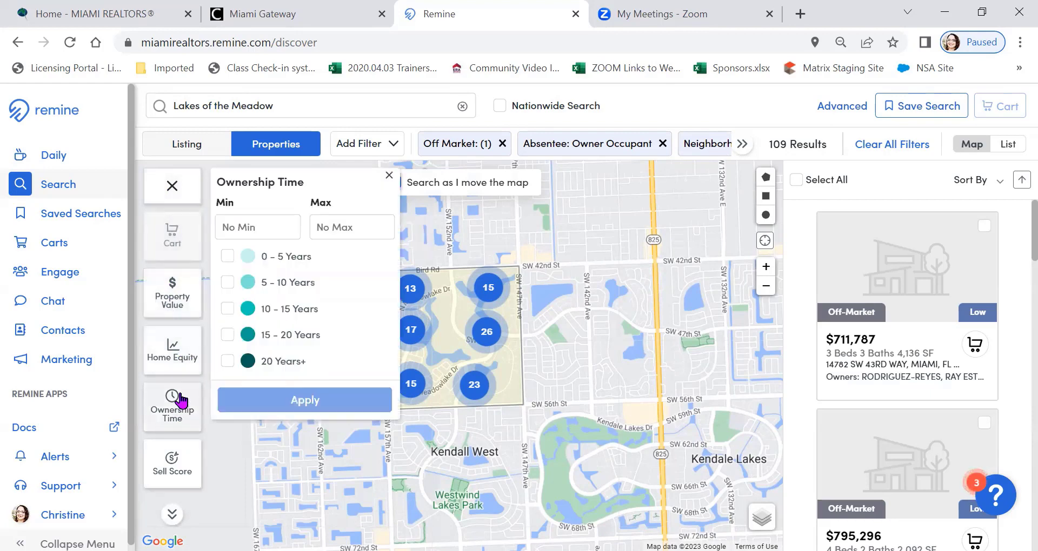
left_click(227, 361)
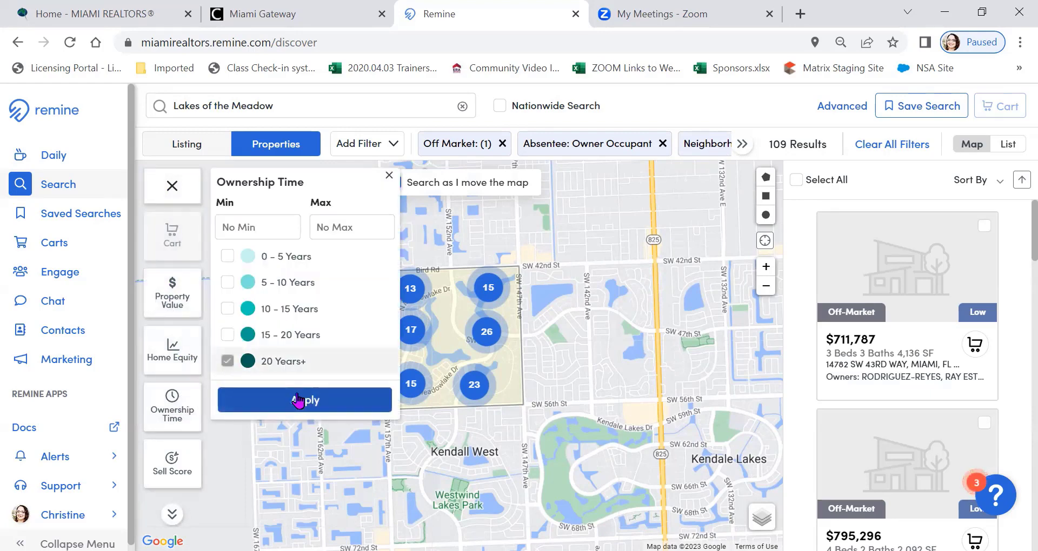
left_click(304, 400)
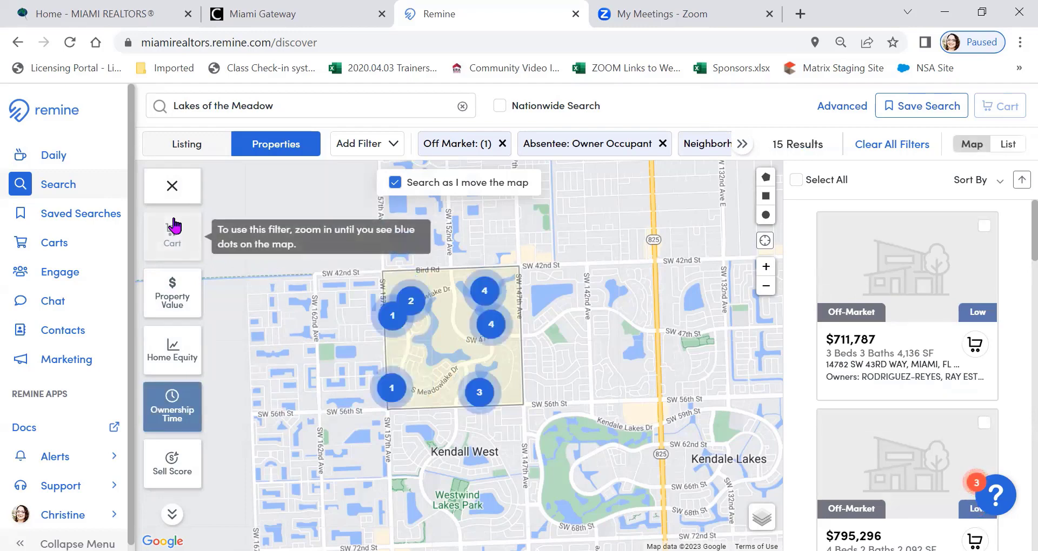
Look through the full list of property layers to review which ones are active as filters
scroll(163, 259, "down", 2)
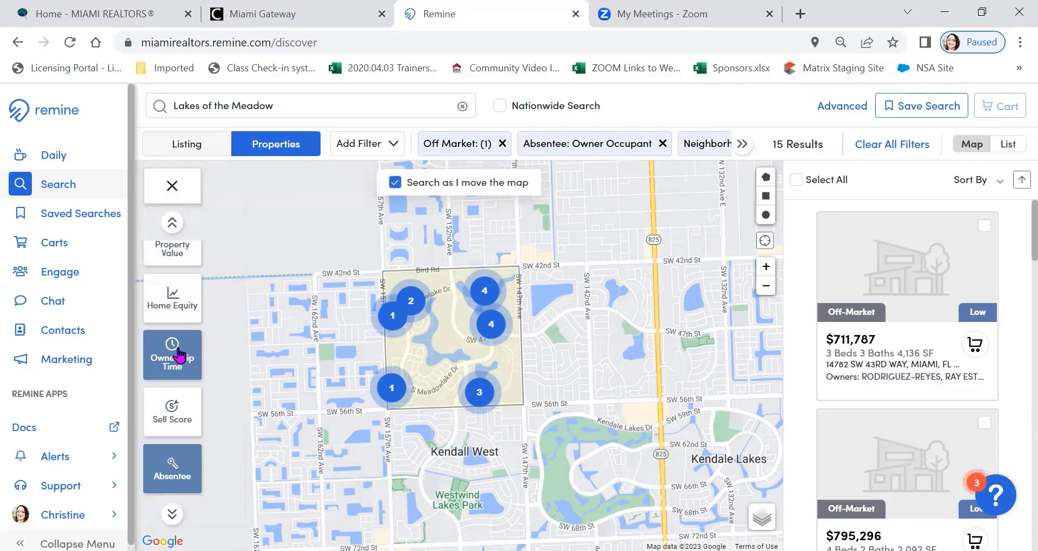
scroll(179, 356, "down", 3)
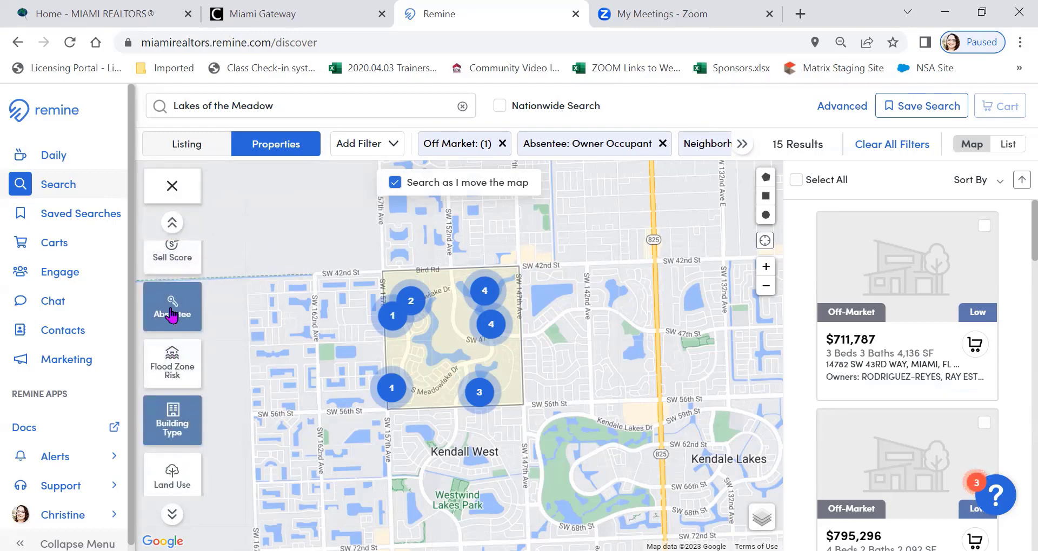
scroll(172, 315, "down", 1)
scroll(172, 350, "down", 3)
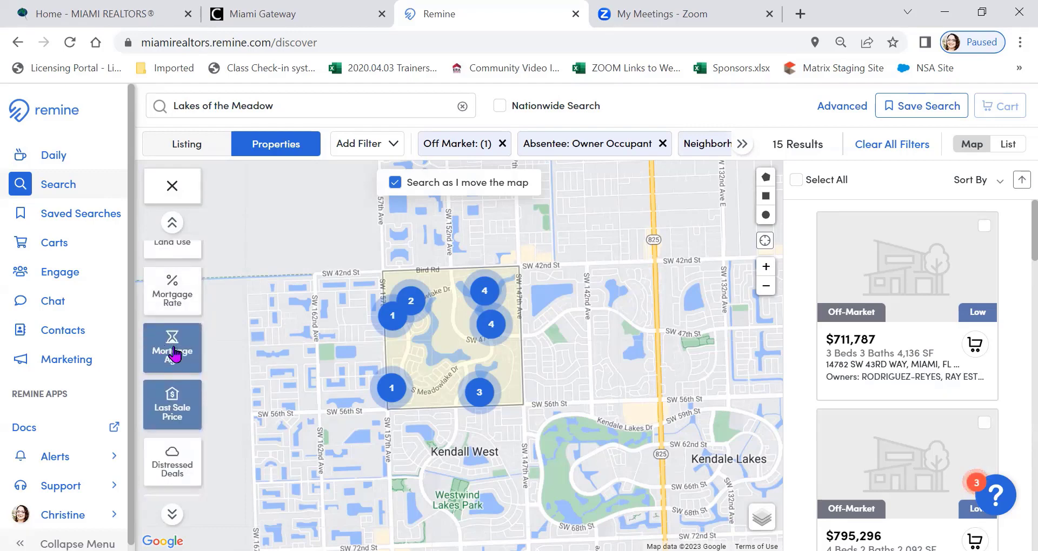
scroll(171, 405, "down", 2)
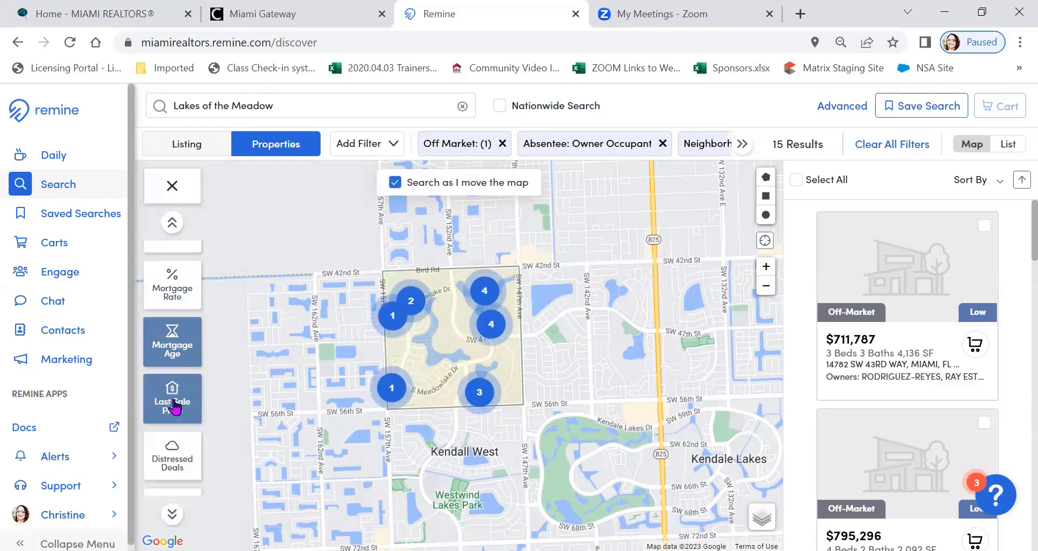
scroll(179, 327, "down", 5)
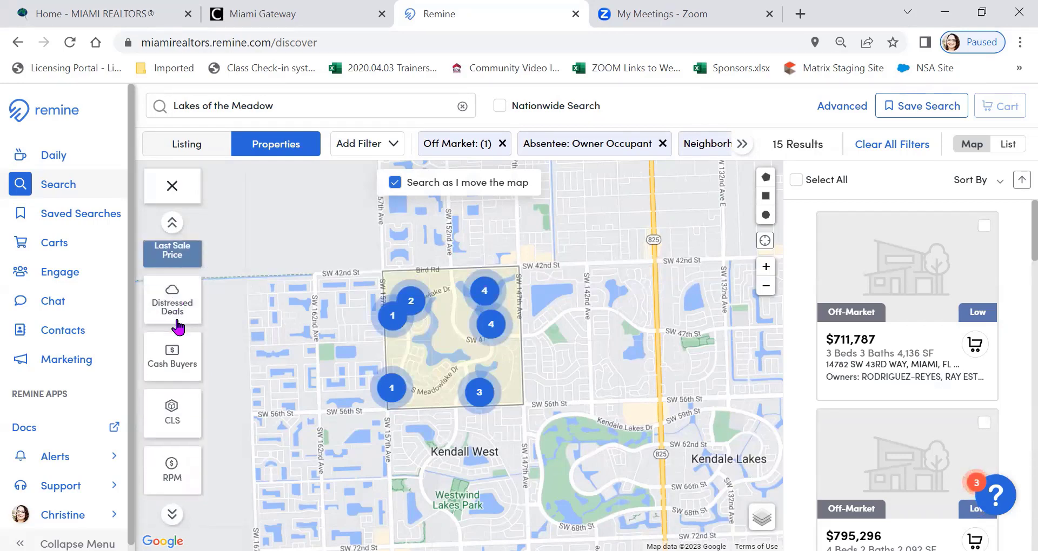
scroll(178, 308, "up", 5)
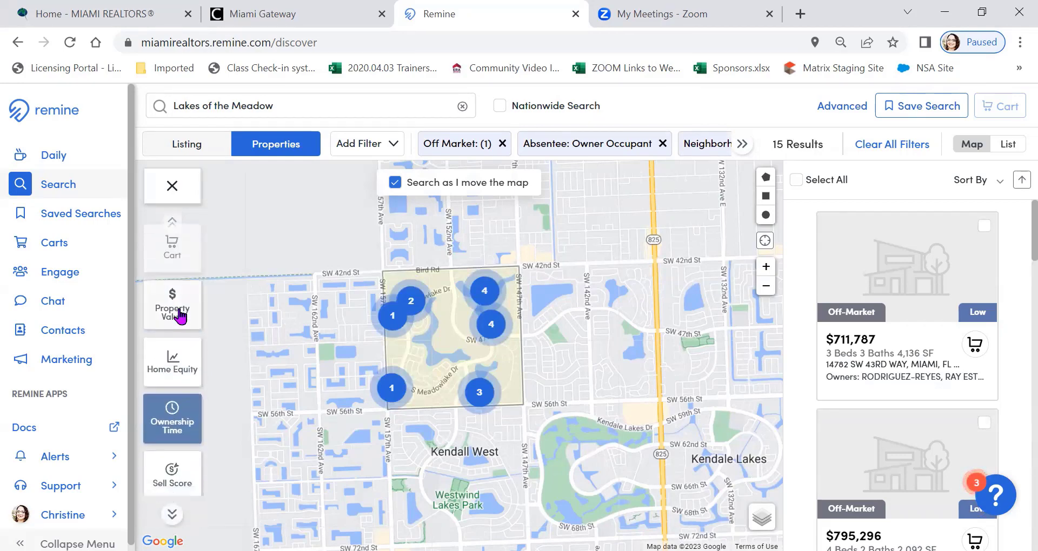
Pin the residential Floors filter to the filter bar
left_click(389, 144)
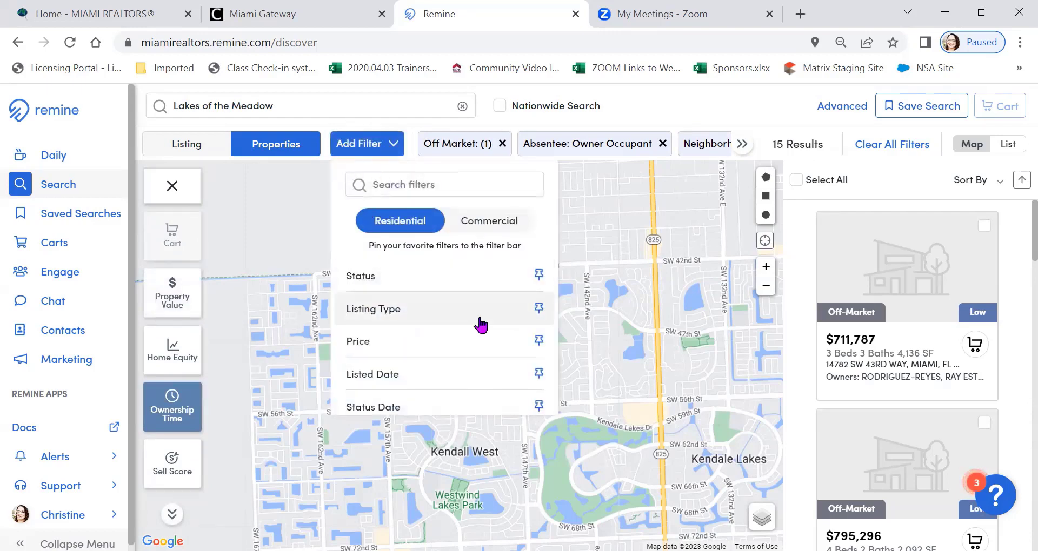
scroll(479, 324, "down", 2)
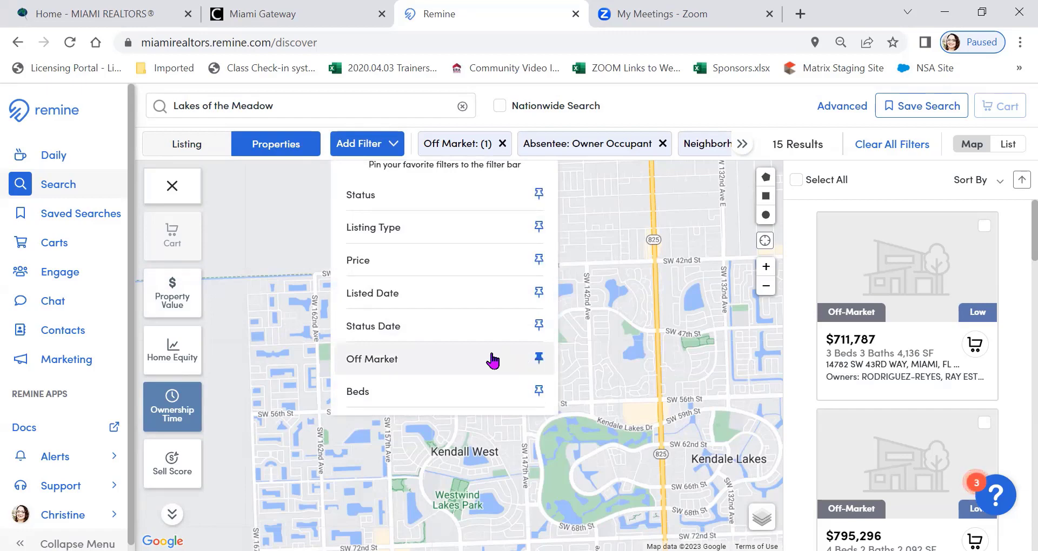
scroll(470, 358, "down", 5)
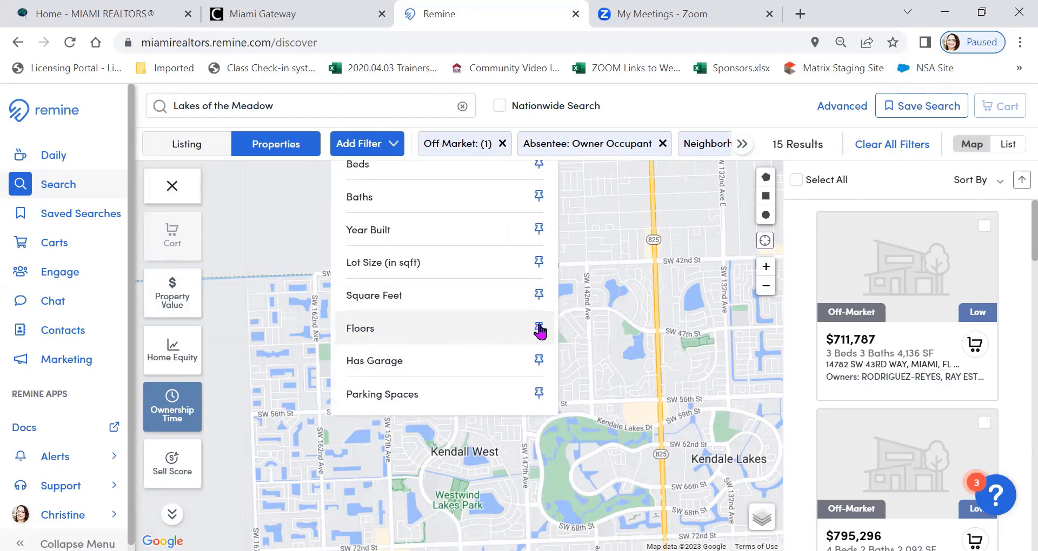
left_click(539, 328)
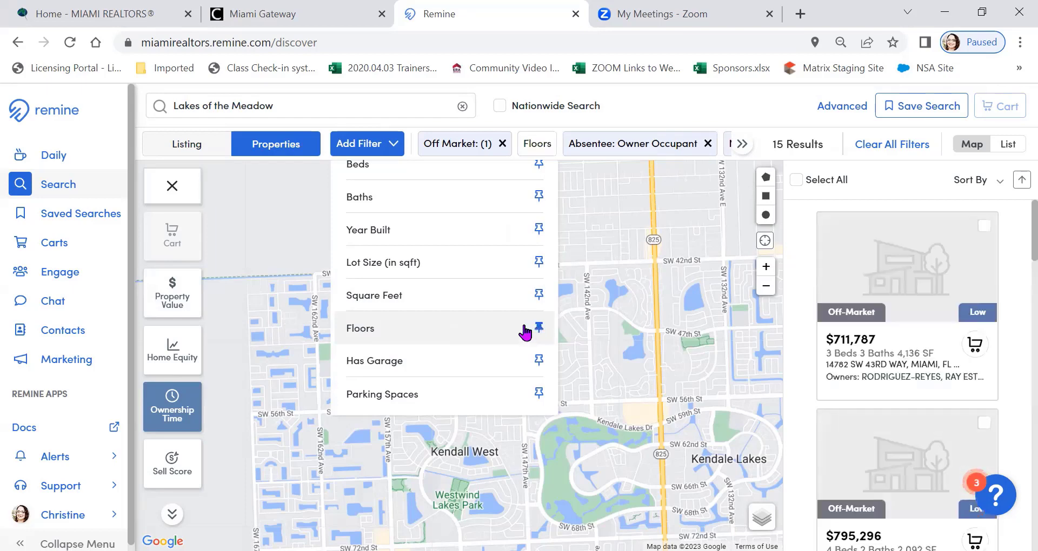
Set the Floors filter to a minimum of 2
left_click(549, 146)
left_click(564, 211)
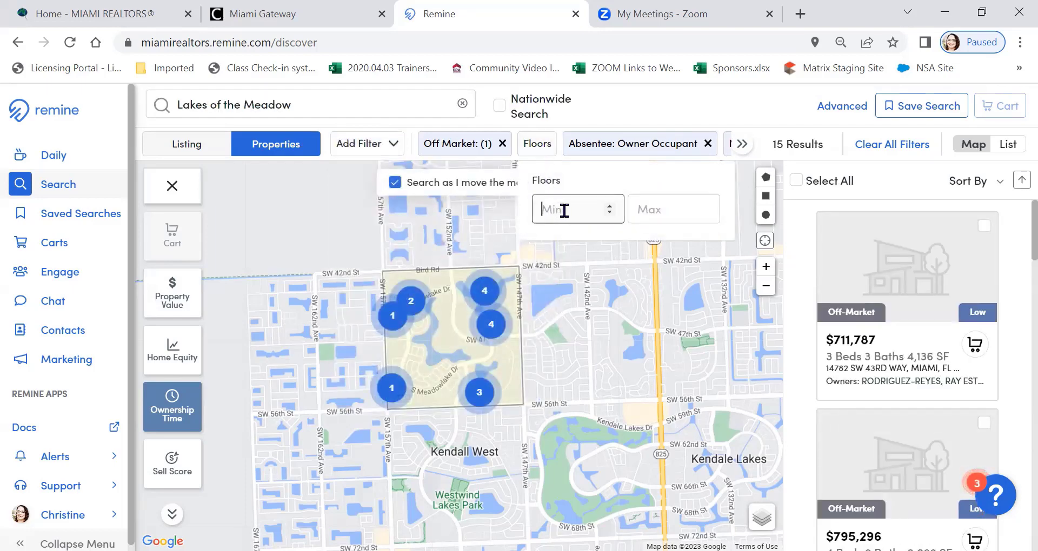
left_click(554, 146)
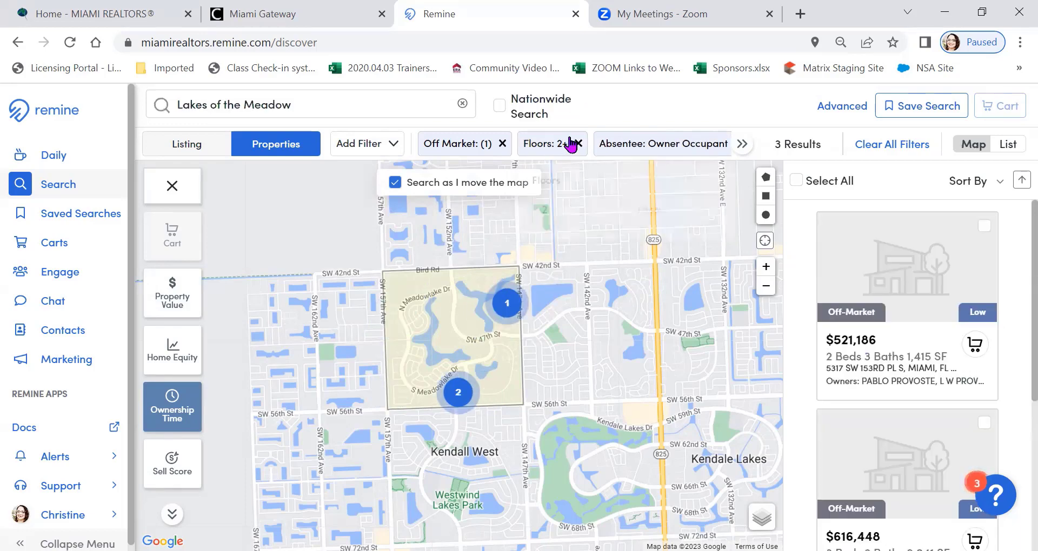
left_click(562, 145)
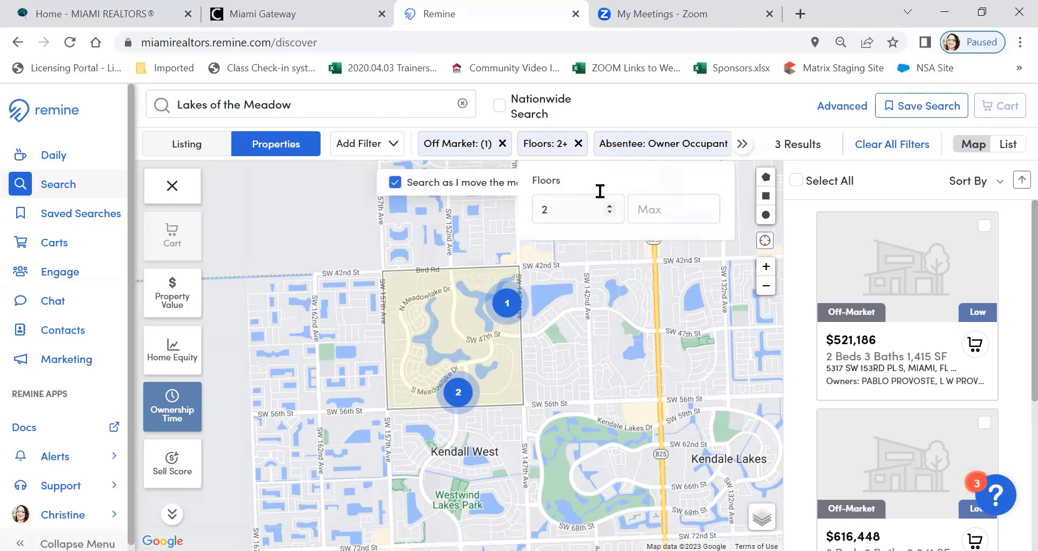
left_click(638, 106)
Remove the Single-Family restriction from the Building Type layer and apply the change
scroll(172, 306, "down", 3)
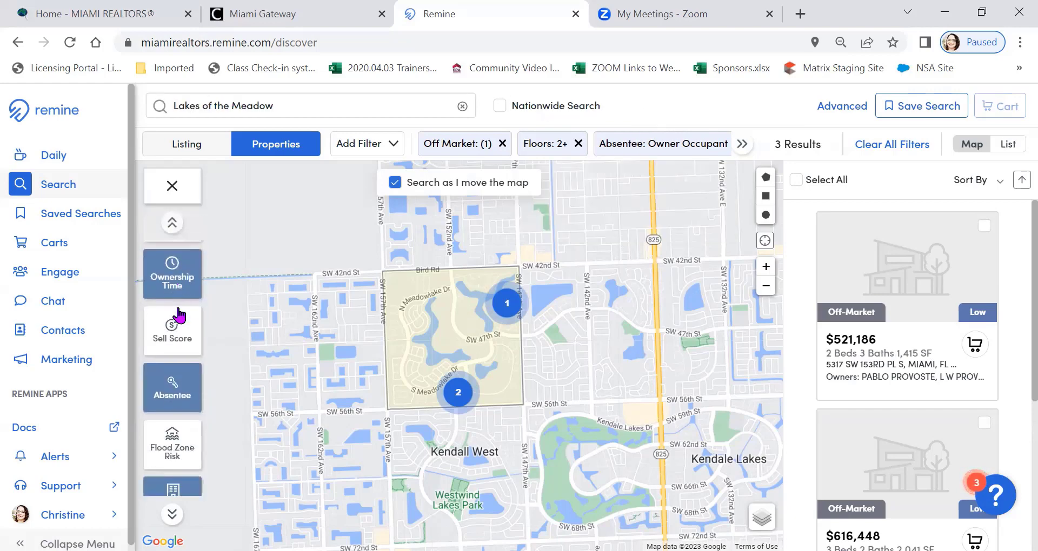
scroll(174, 335, "down", 3)
left_click(170, 358)
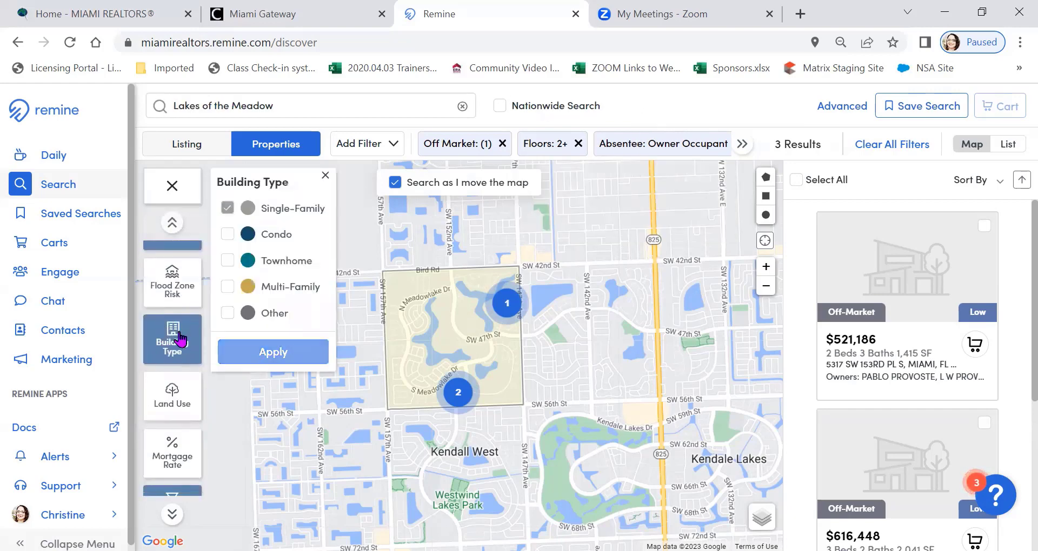
left_click(228, 209)
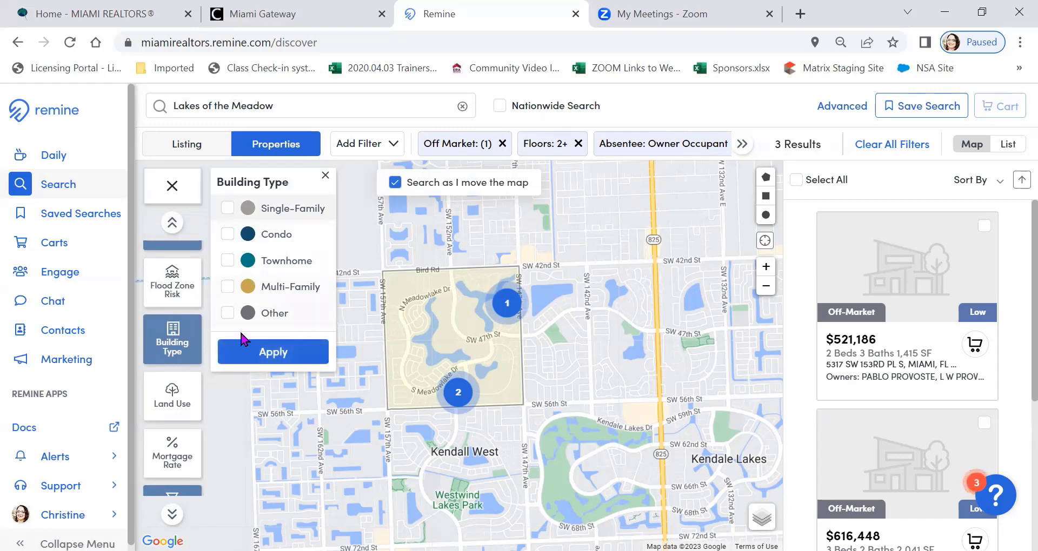
left_click(267, 353)
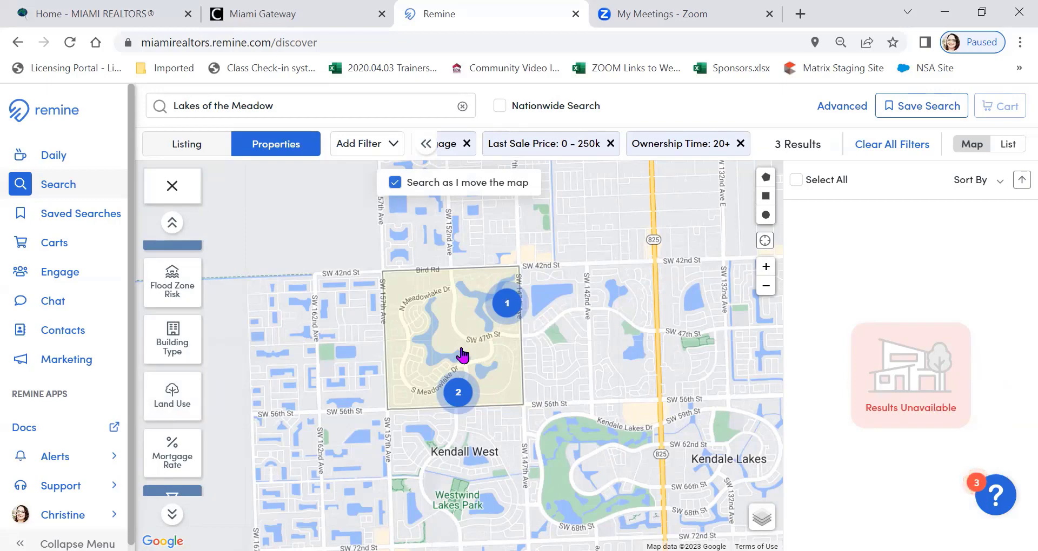
Clear all filters and restrict the search to the city of Kendale Lakes instead
scroll(462, 355, "up", 2)
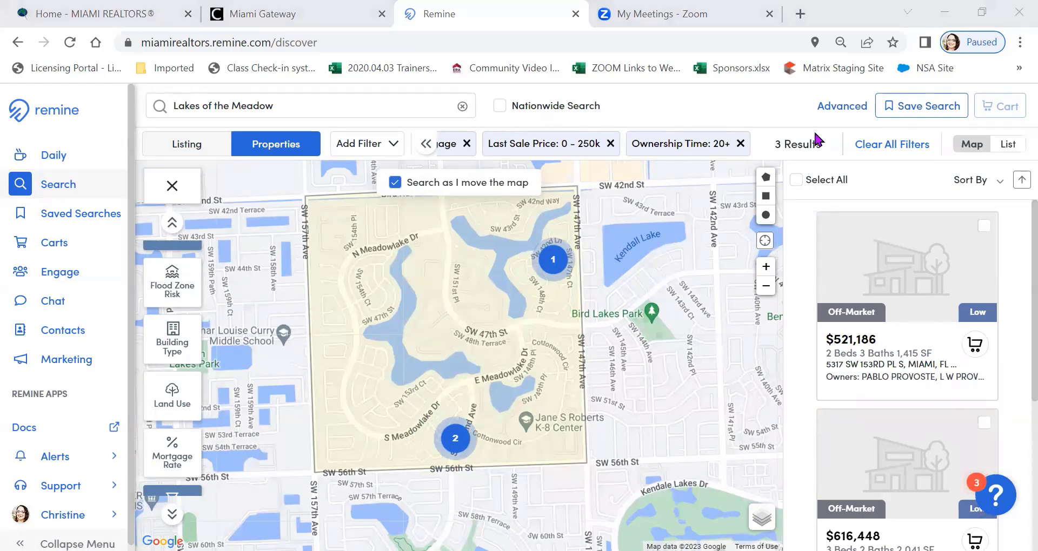
left_click(906, 149)
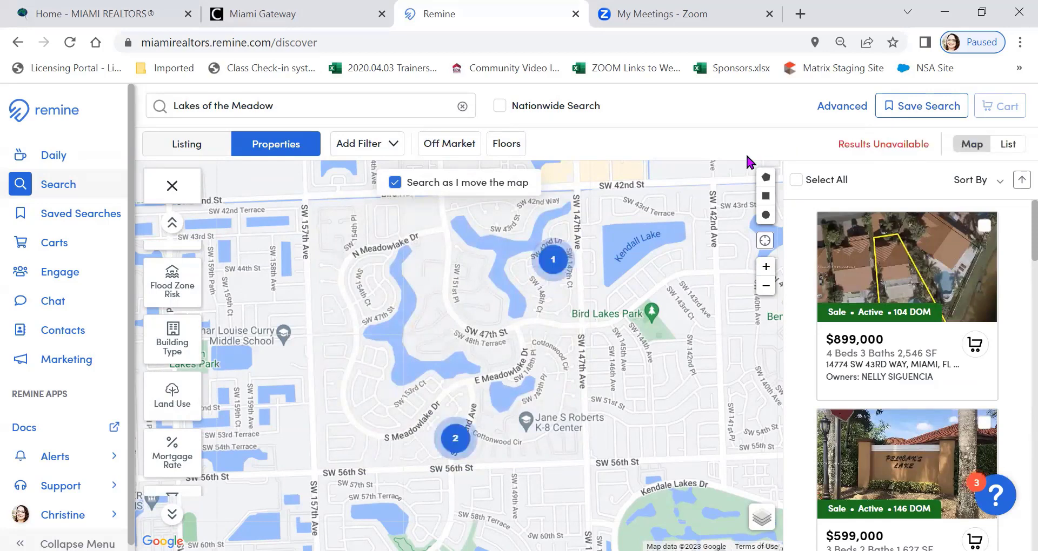
left_click(327, 107)
left_click_drag(320, 105, 142, 120)
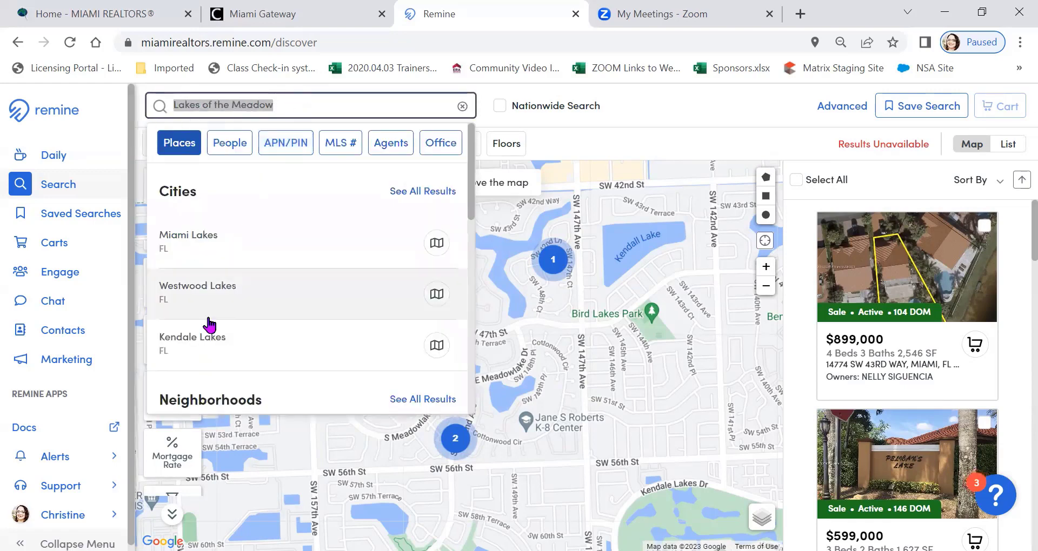
left_click(436, 347)
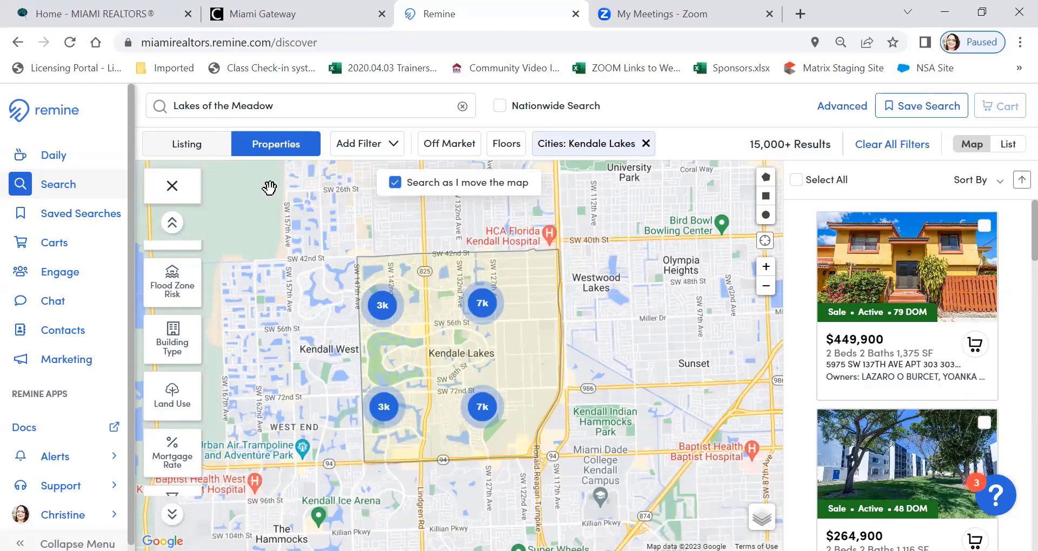
Limit the Kendale Lakes properties to the Off-Market status
left_click(453, 155)
left_click(439, 178)
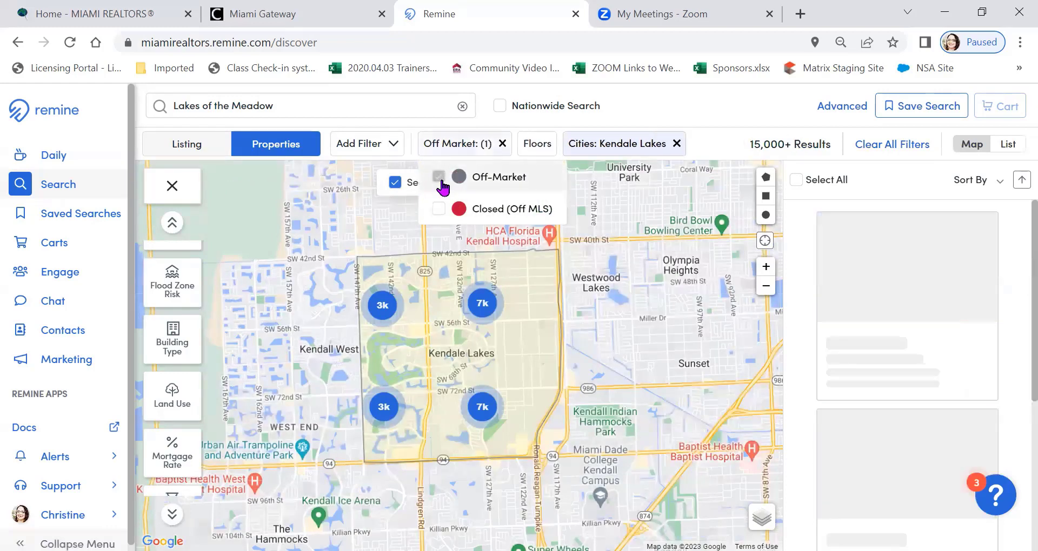
left_click(674, 96)
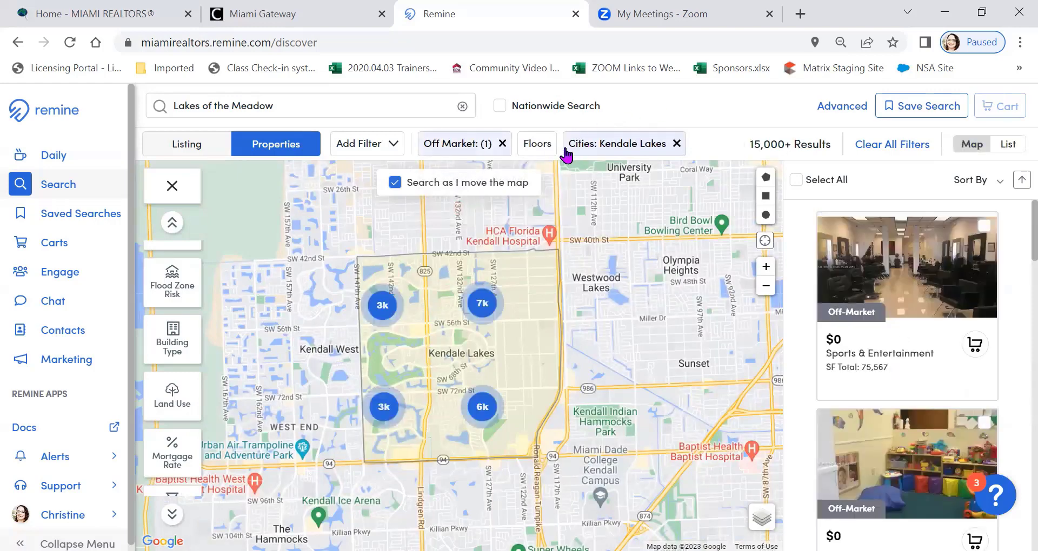
Set a minimum of 2 floors for the off-market Kendale Lakes properties
left_click(543, 151)
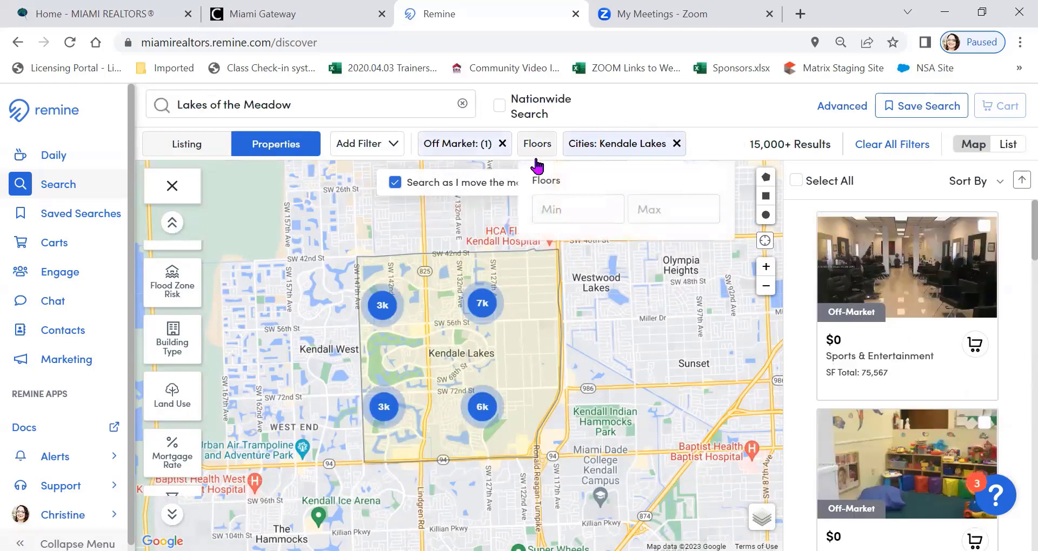
left_click(562, 212)
type("2")
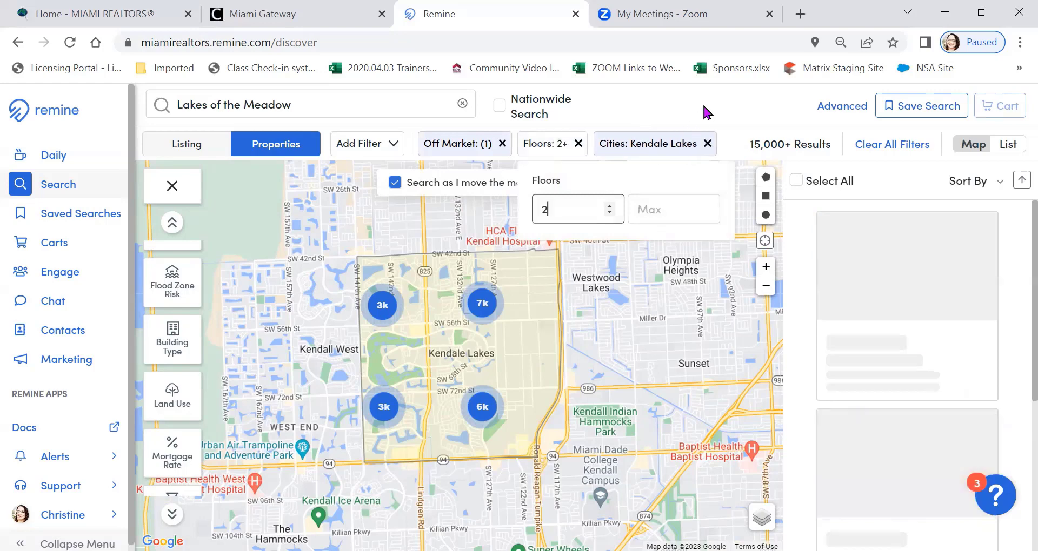
left_click(703, 103)
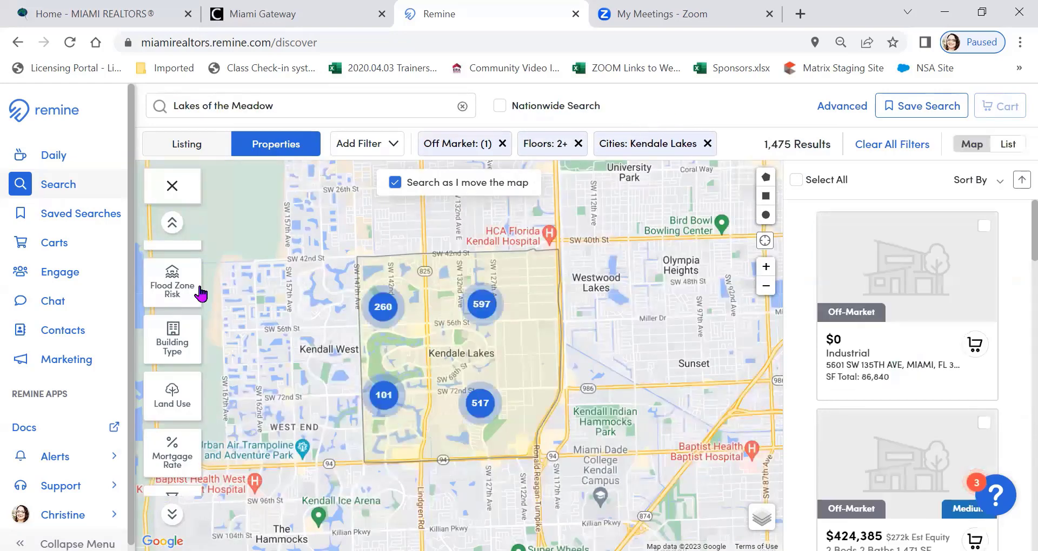
scroll(162, 281, "down", 5)
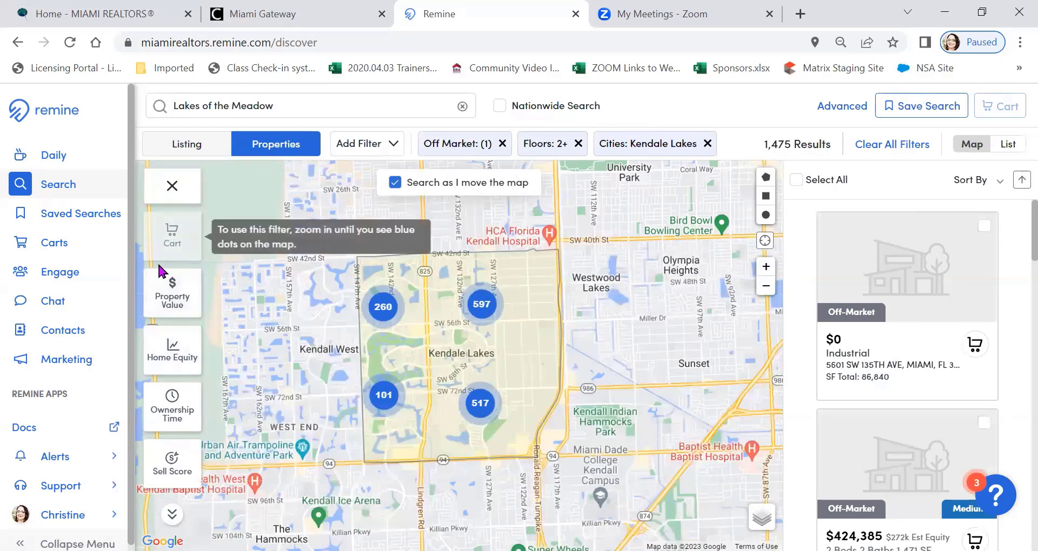
left_click(184, 298)
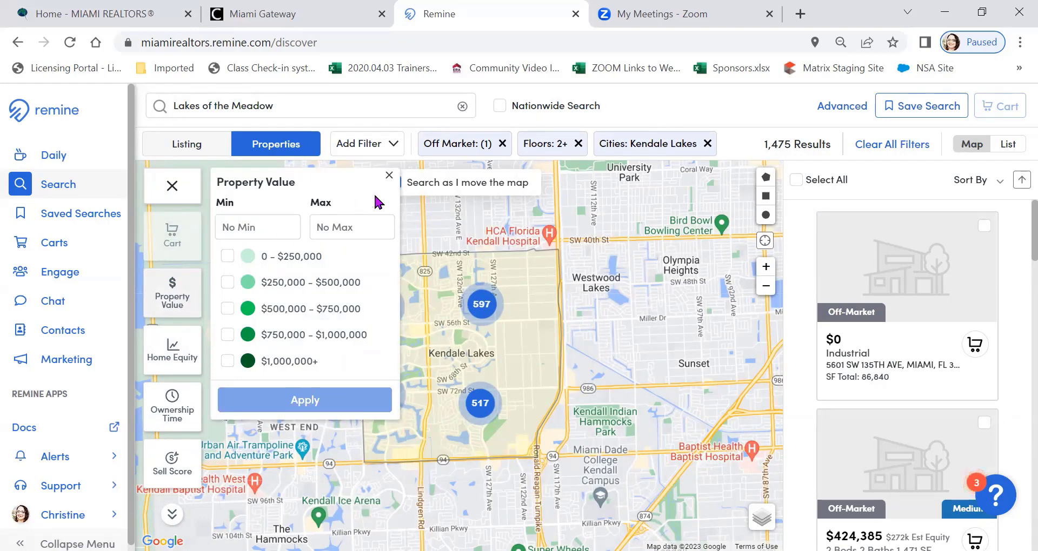
left_click(389, 177)
Limit the off-market Kendale Lakes properties to a Last Sale Price of 0 - $250,000
scroll(173, 287, "down", 5)
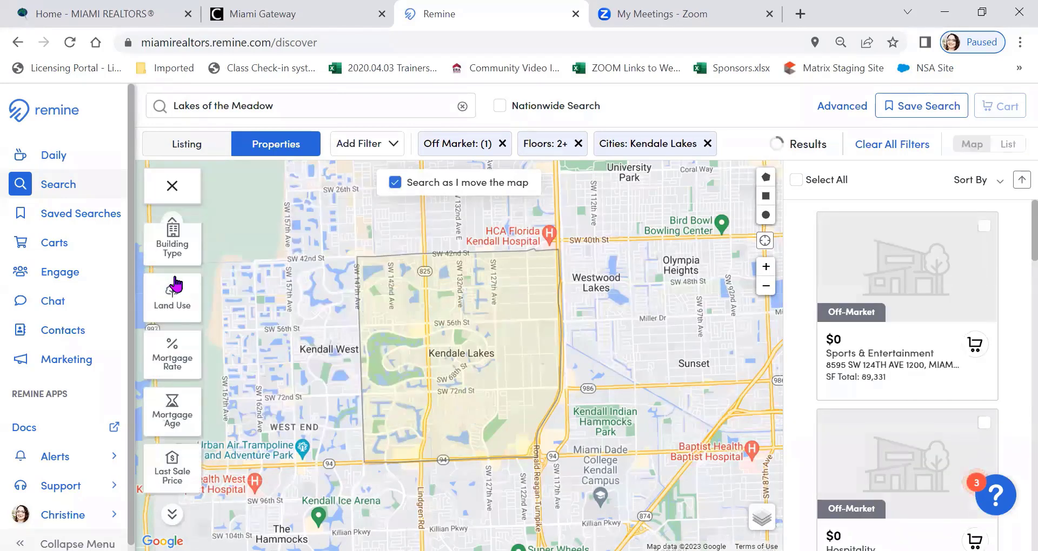
scroll(173, 324, "down", 3)
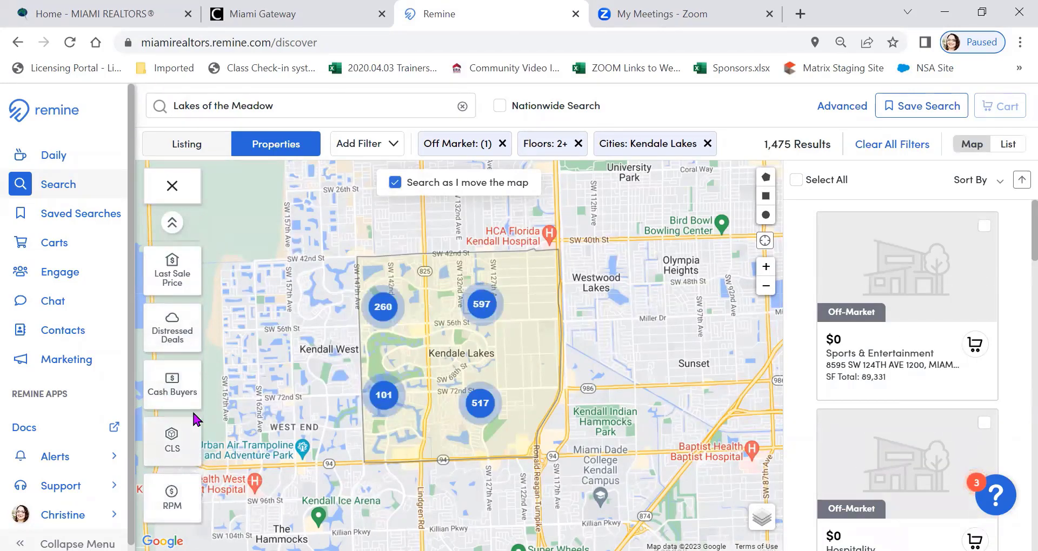
scroll(181, 415, "up", 2)
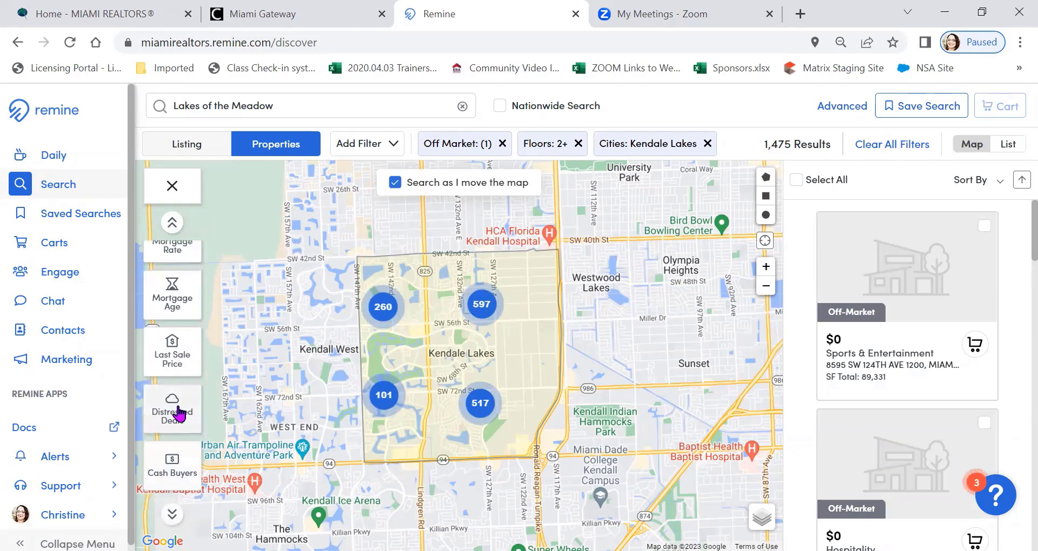
left_click(179, 363)
left_click(227, 257)
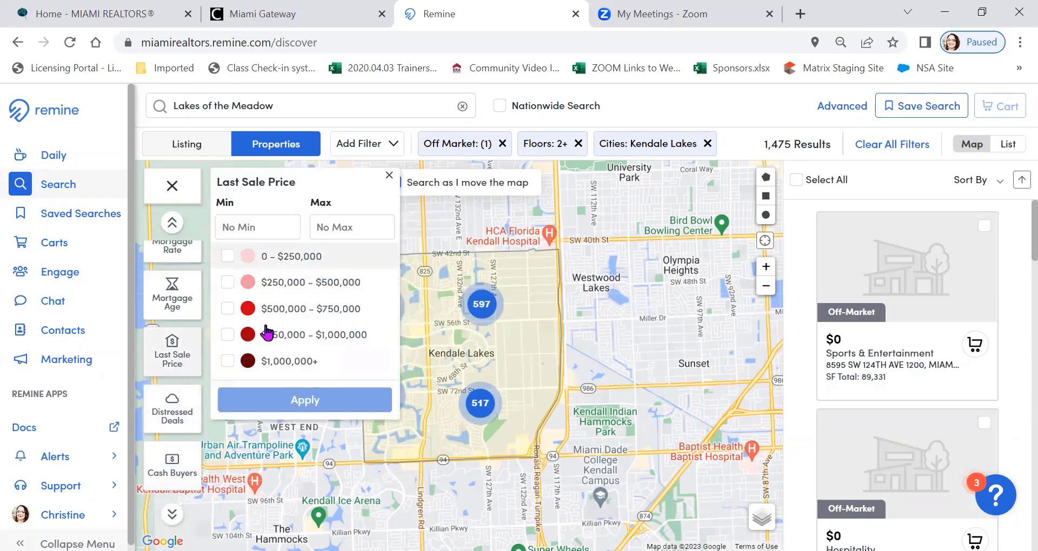
left_click(285, 400)
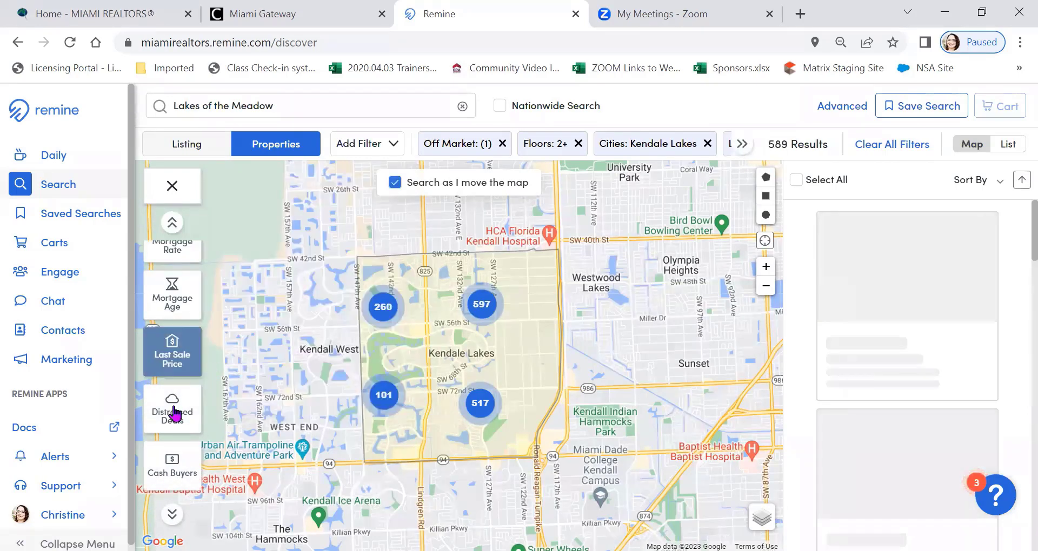
Apply the Mortgage Age layer with the Has No Mortgage option
left_click(179, 385)
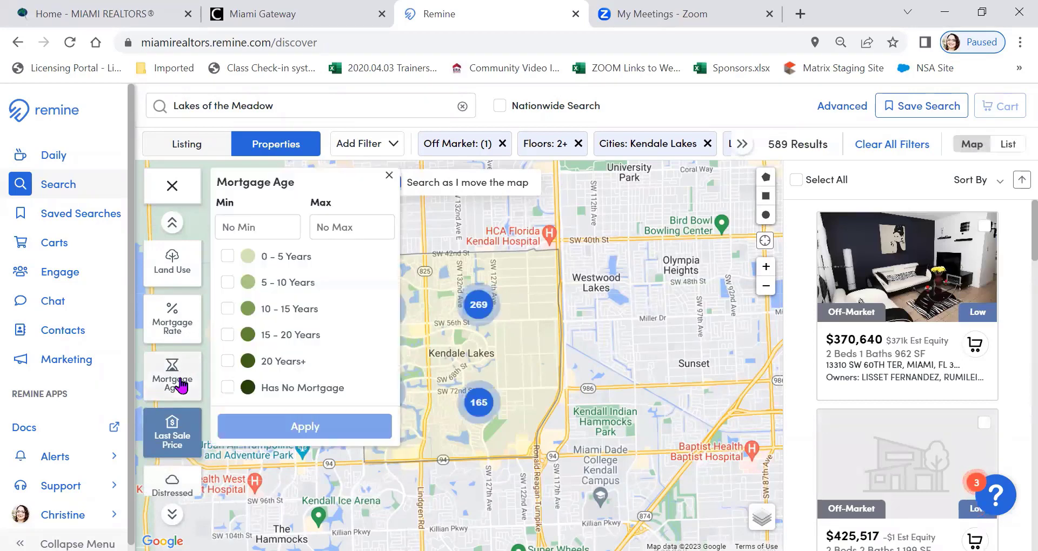
left_click(230, 390)
left_click(272, 427)
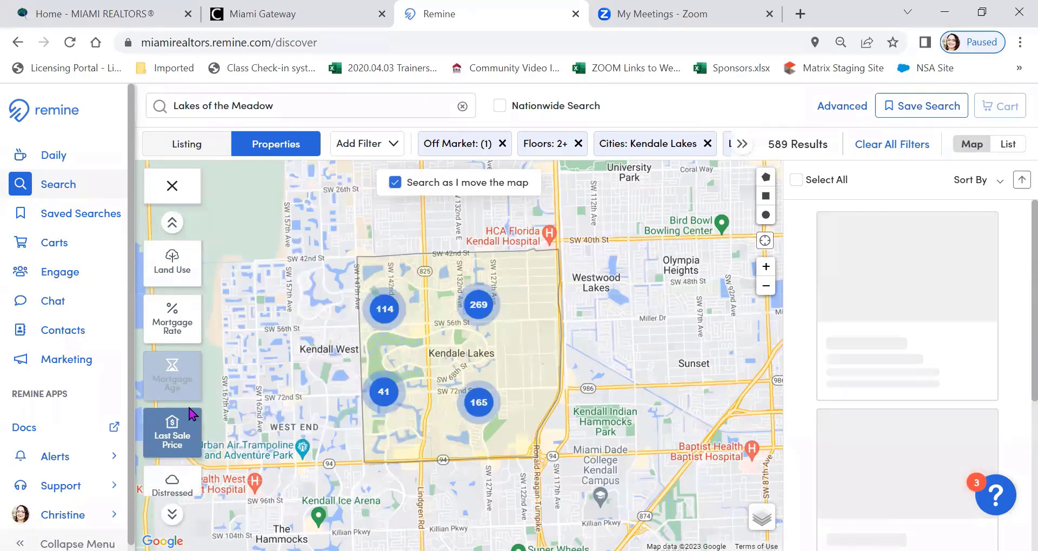
Restrict the Building Type layer to Single-Family and apply it
scroll(176, 361, "up", 3)
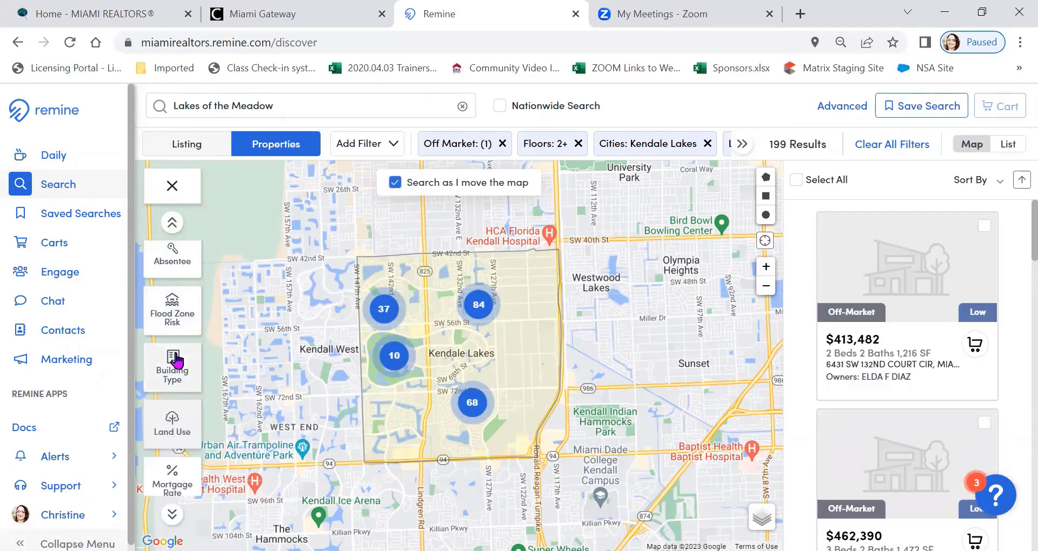
left_click(174, 362)
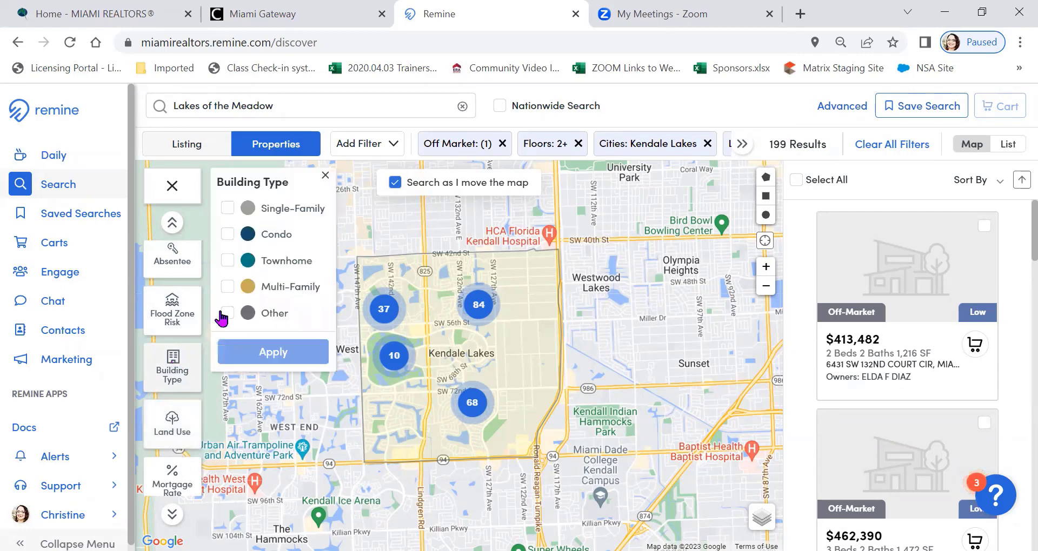
left_click(240, 210)
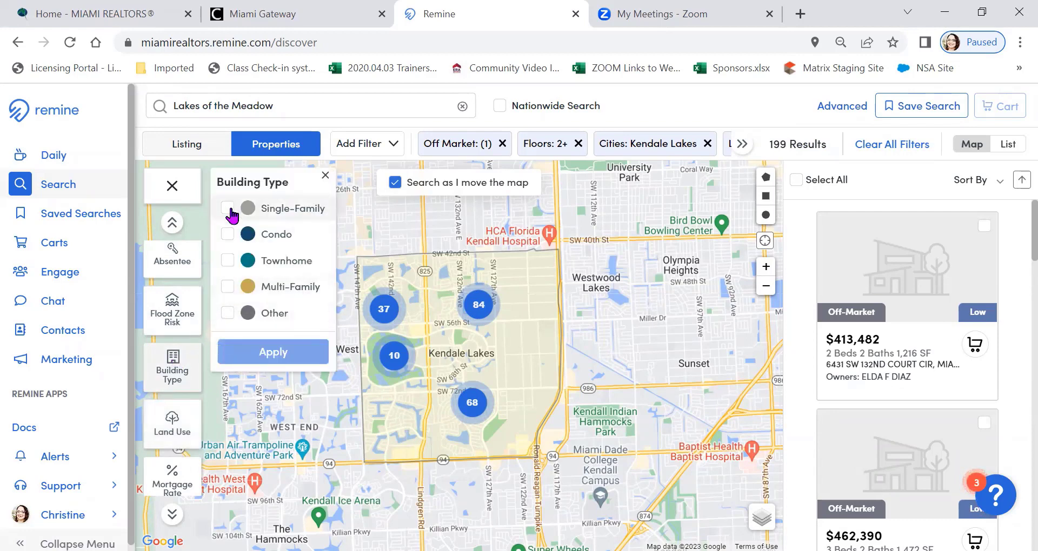
left_click(268, 356)
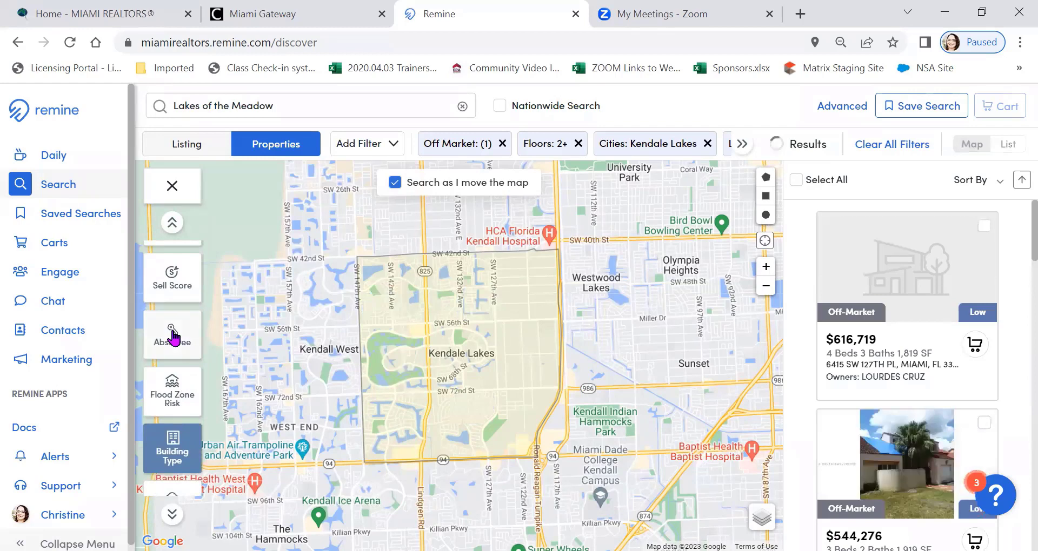
Apply the Absentee layer with only Owner Occupant selected
left_click(172, 336)
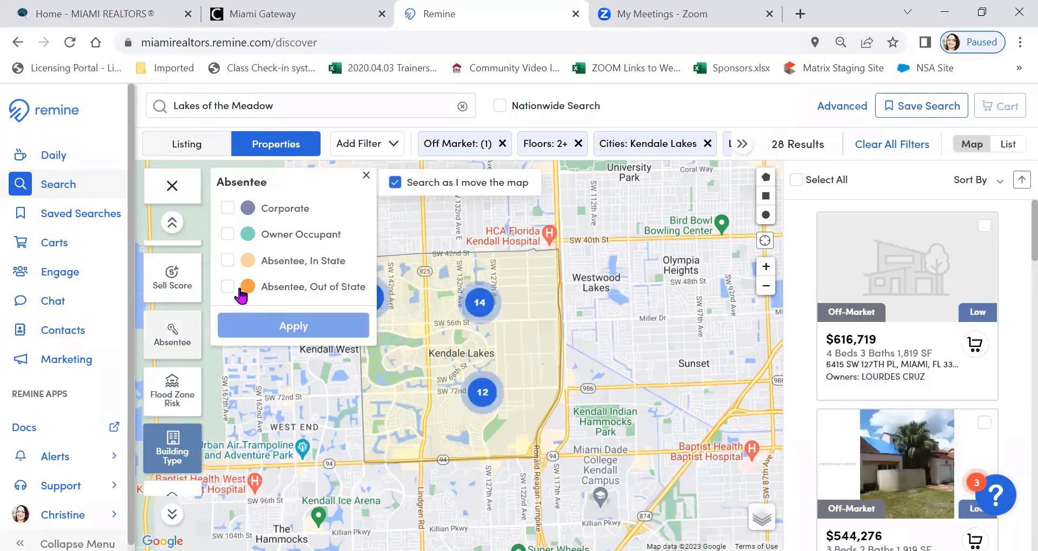
left_click(227, 236)
left_click(292, 327)
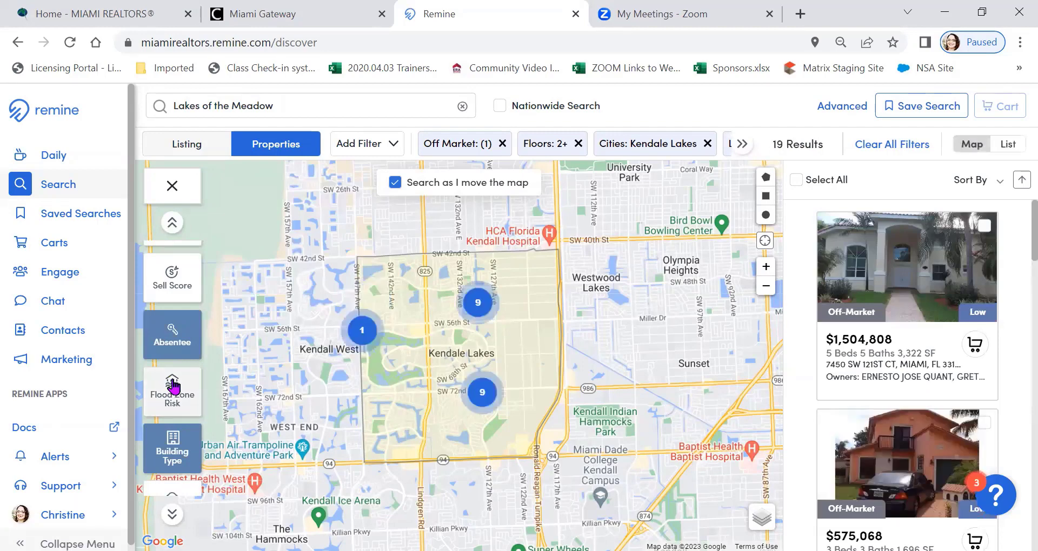
Limit the Ownership Time layer to 20 Years+ and apply it
scroll(177, 363, "up", 4)
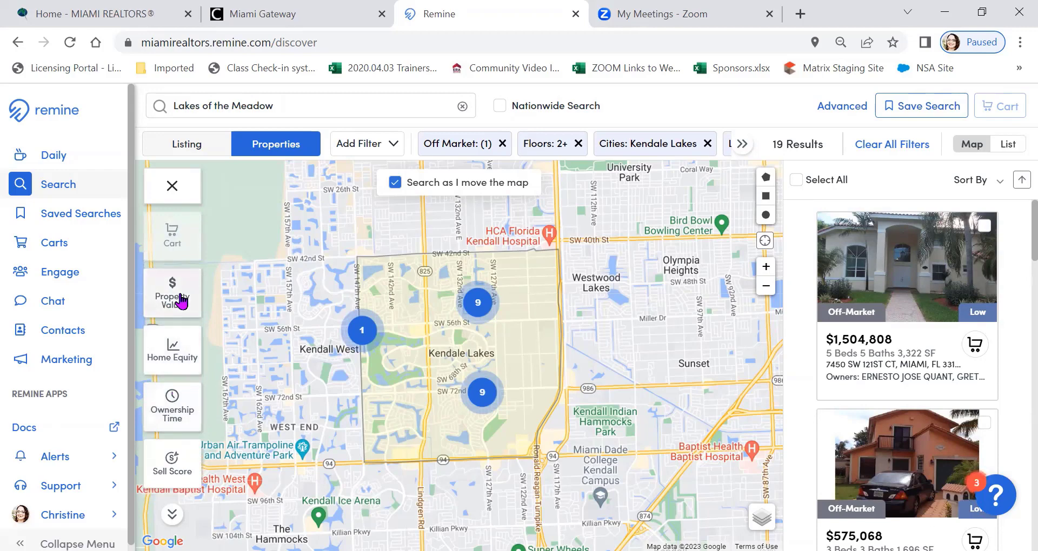
left_click(171, 408)
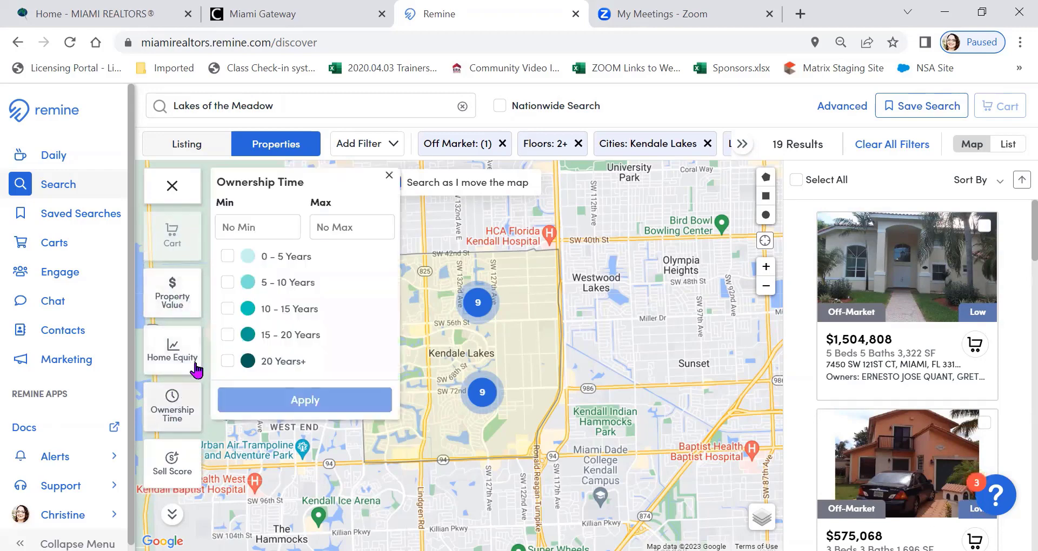
left_click(228, 361)
left_click(305, 400)
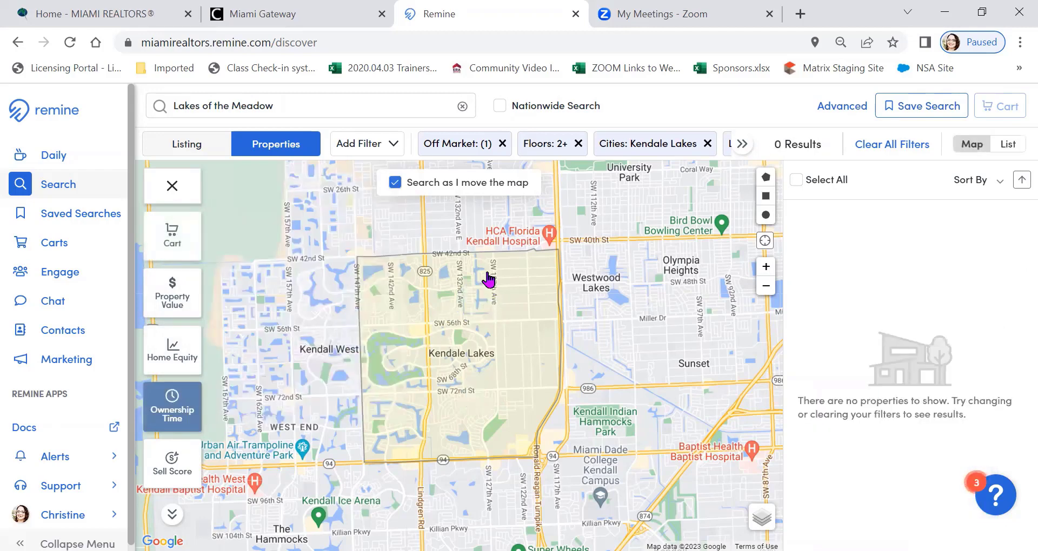
Remove the 20 Years+ restriction from the Ownership Time layer and apply the change
scroll(483, 301, "up", 2)
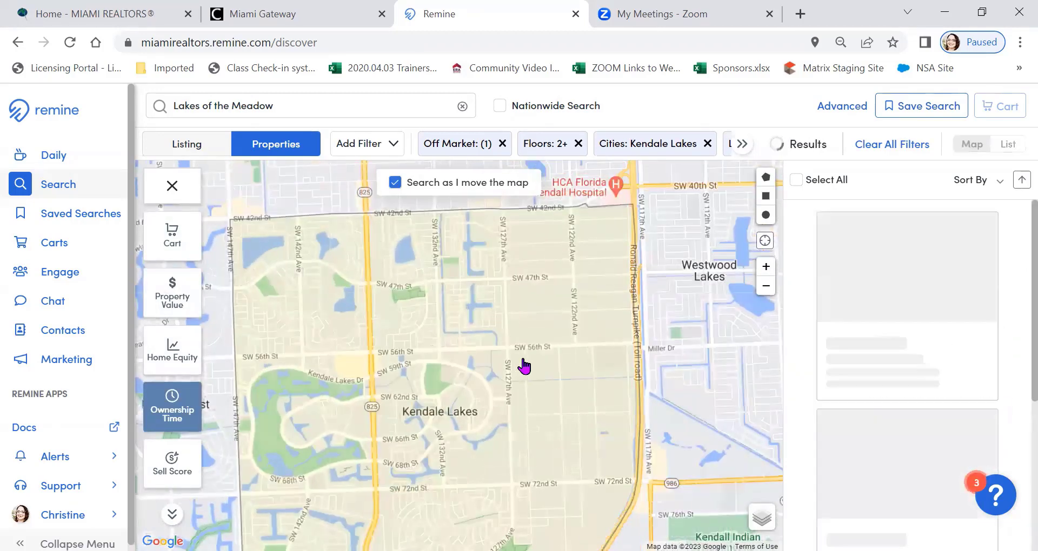
left_click_drag(541, 364, 586, 300)
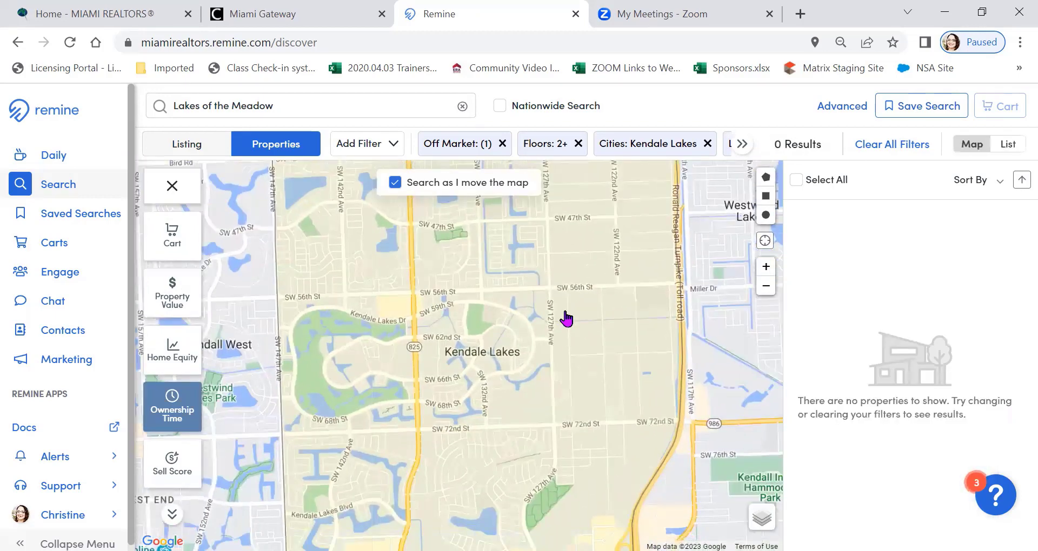
scroll(566, 319, "up", 2)
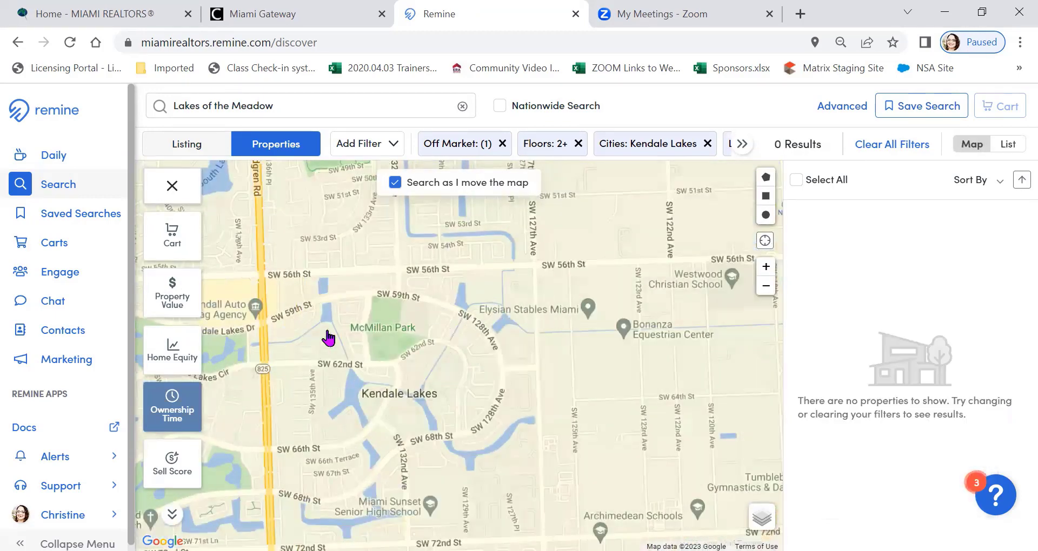
left_click(184, 402)
left_click(228, 361)
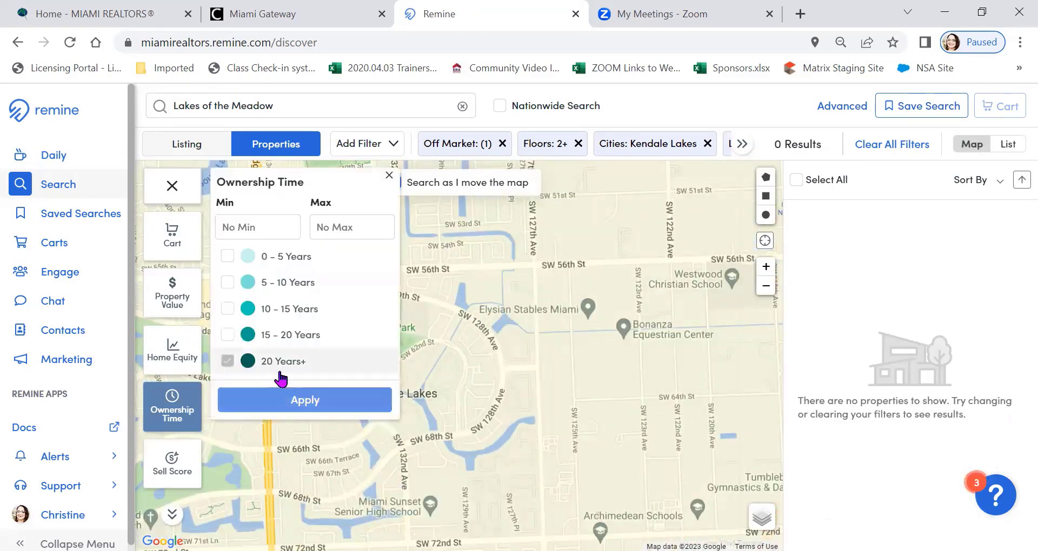
left_click(318, 406)
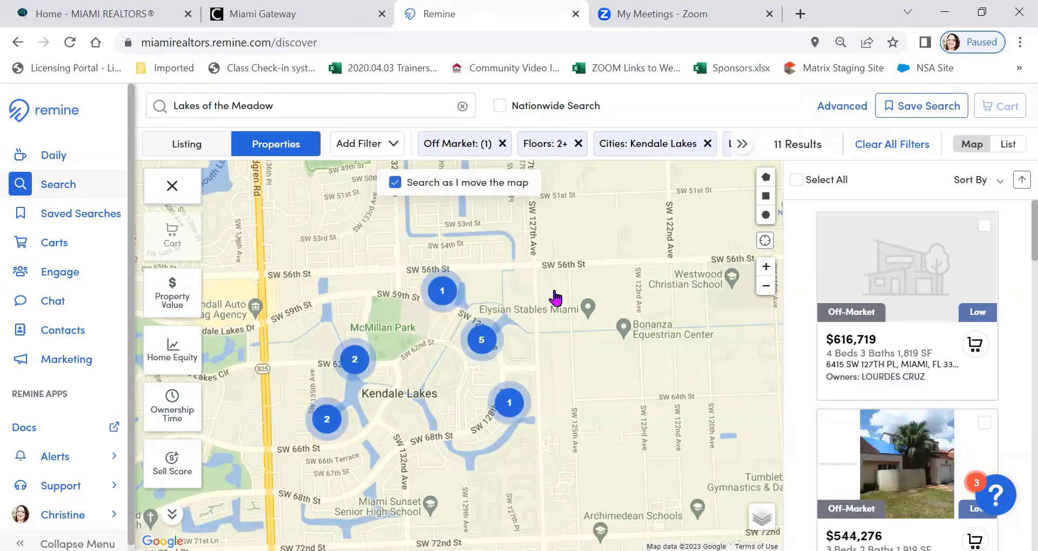
Remove the Kendale Lakes city filter while keeping the other property filters
scroll(555, 298, "down", 2)
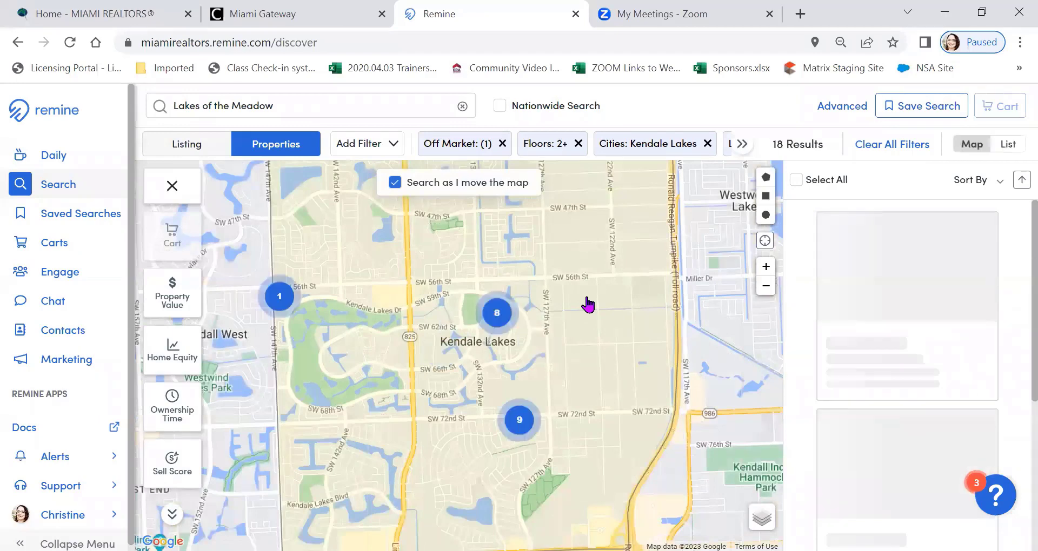
scroll(586, 300, "down", 2)
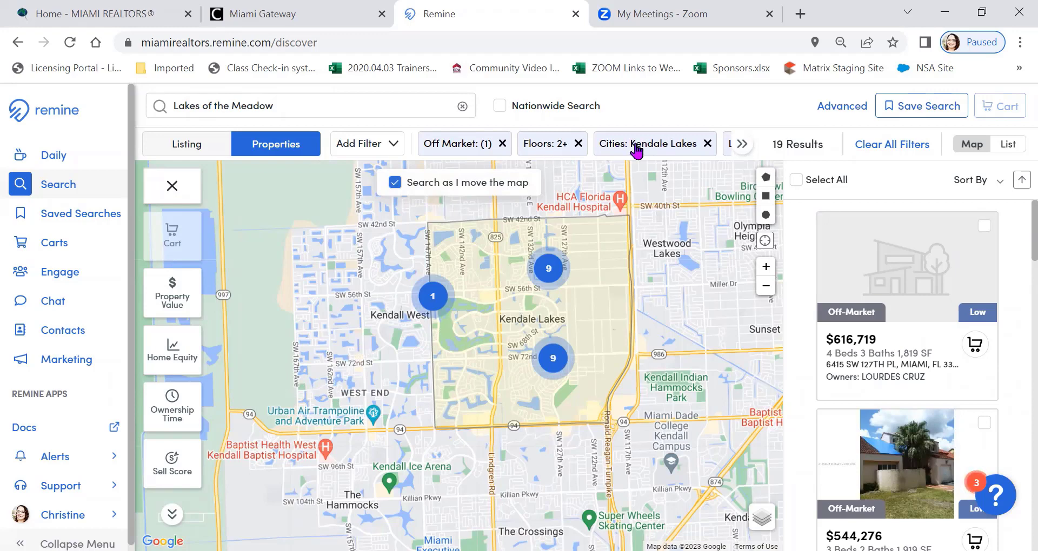
left_click(708, 143)
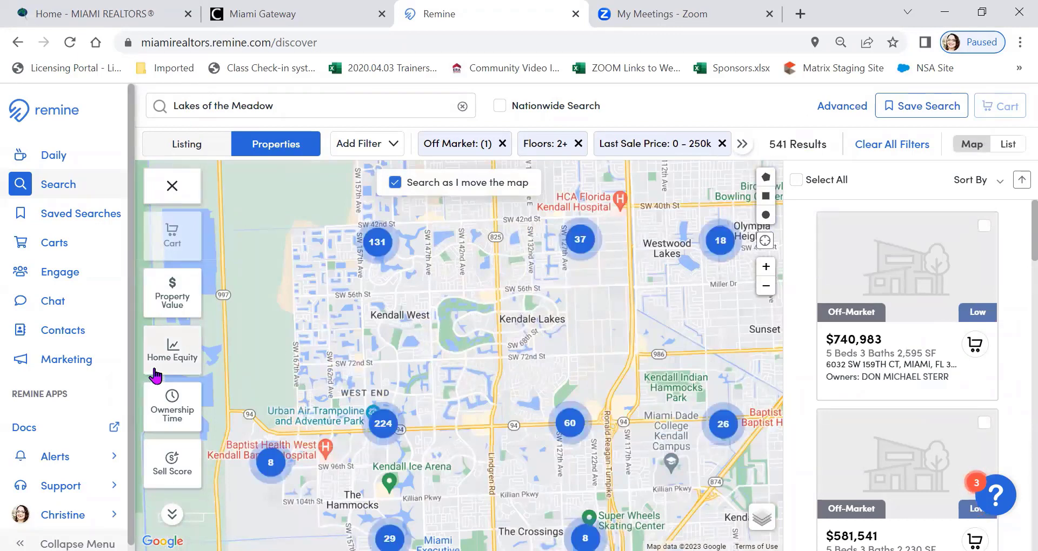
Draw a rectangular search area on the map from SW 26th St to just above SW 42nd St, between SW 152nd Ave and SW 127th Ave
scroll(441, 325, "up", 1)
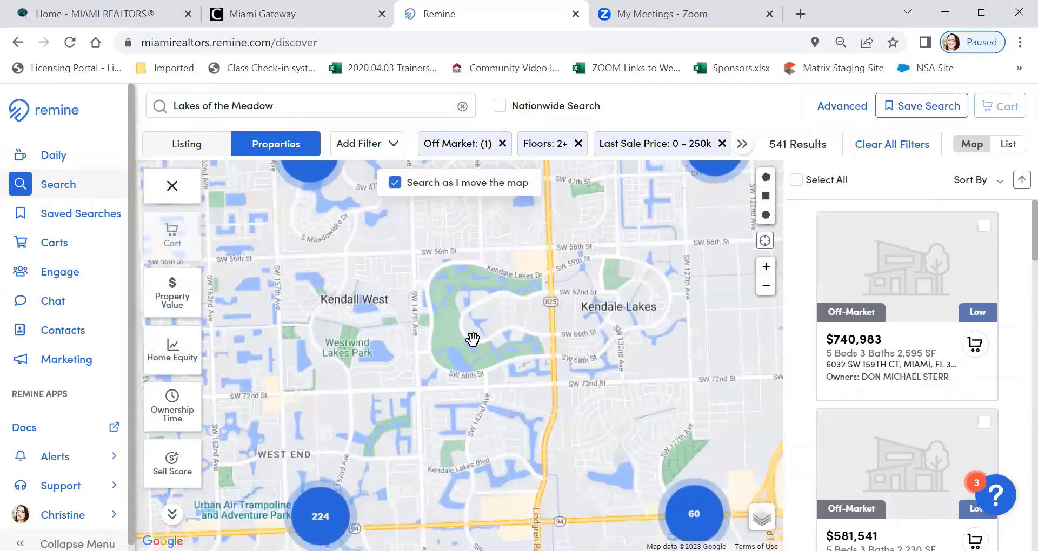
left_click_drag(496, 386, 391, 485)
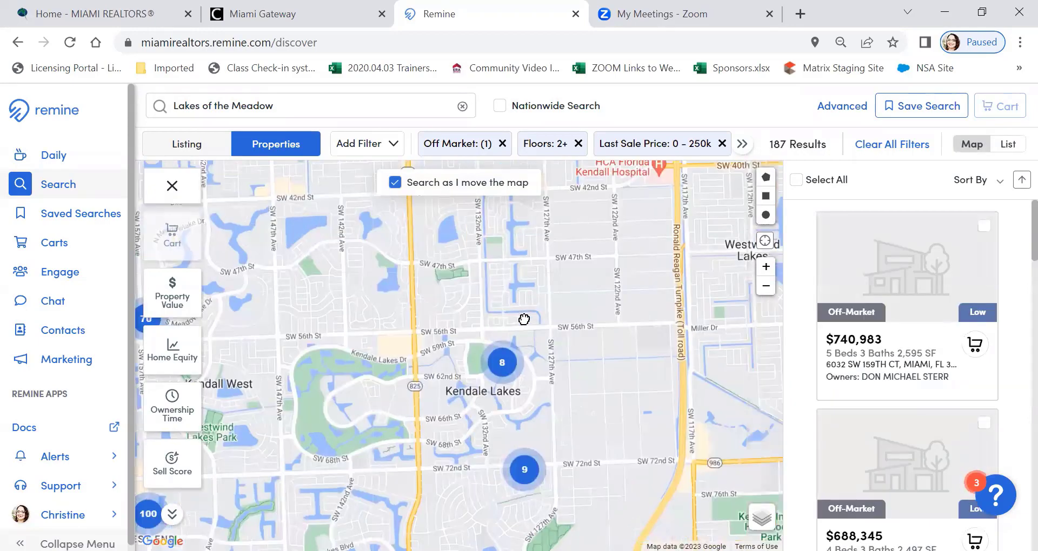
mouse_move(566, 312)
left_mouse_down()
mouse_move(485, 394)
mouse_move(561, 444)
mouse_move(561, 457)
left_mouse_up()
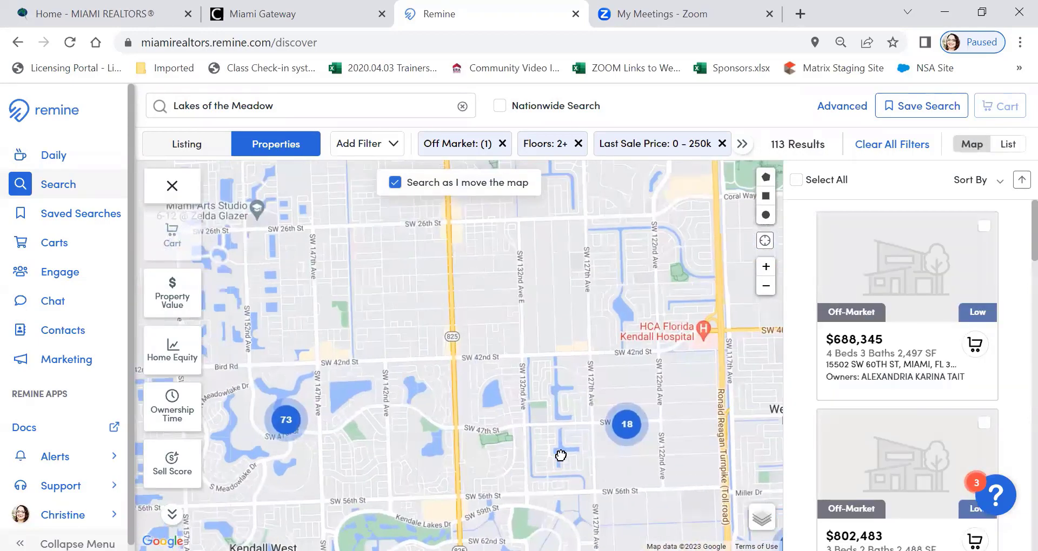
mouse_move(579, 341)
left_mouse_down()
mouse_move(572, 406)
mouse_move(632, 417)
left_mouse_up()
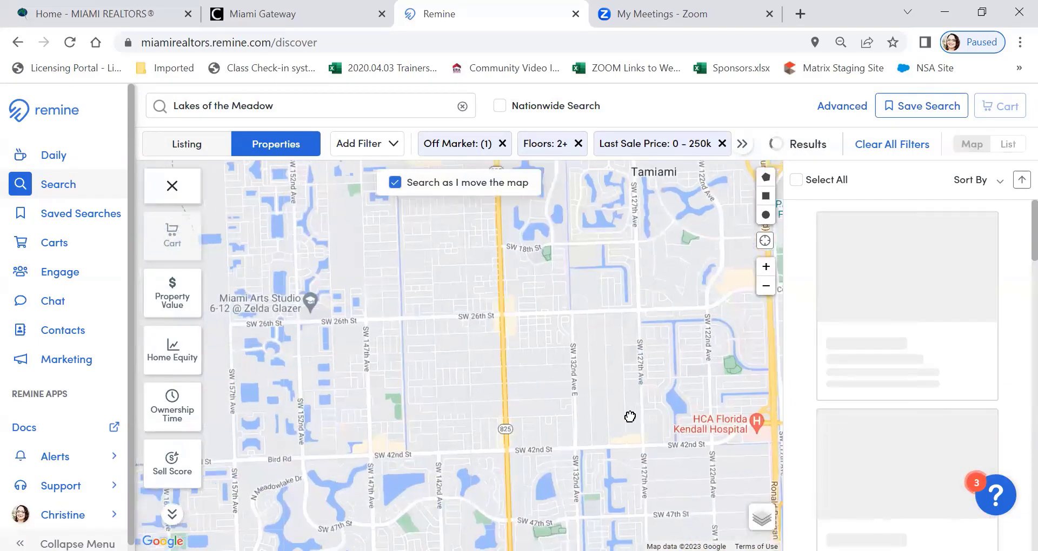
left_click(766, 196)
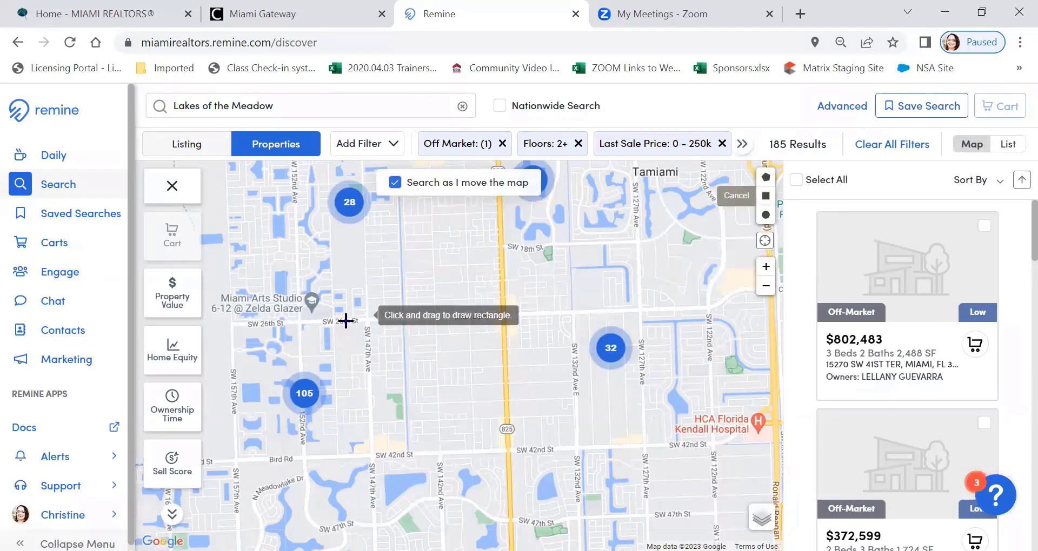
mouse_move(300, 312)
left_mouse_down()
mouse_move(483, 326)
mouse_move(502, 381)
mouse_move(503, 461)
mouse_move(659, 449)
mouse_move(638, 445)
left_mouse_up()
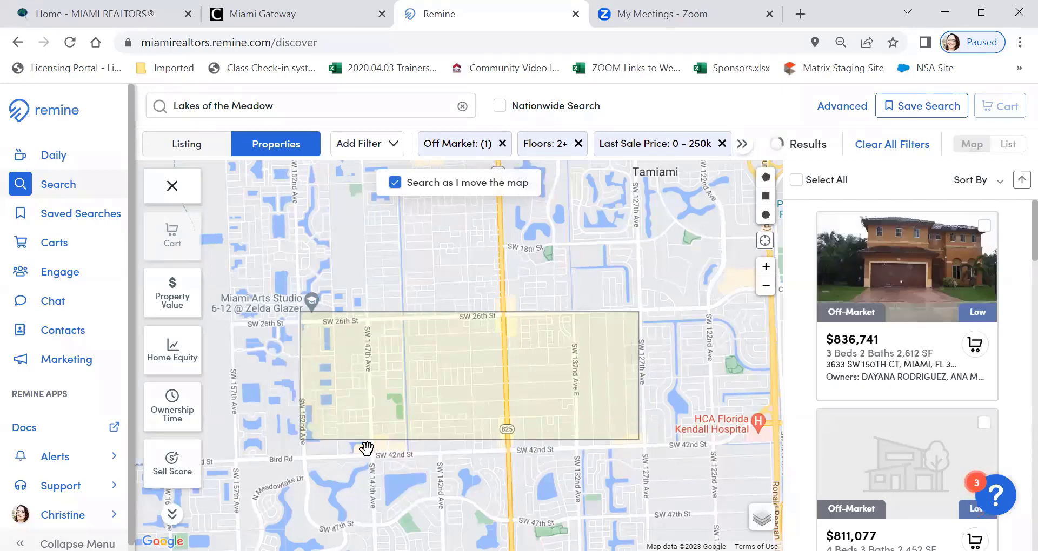
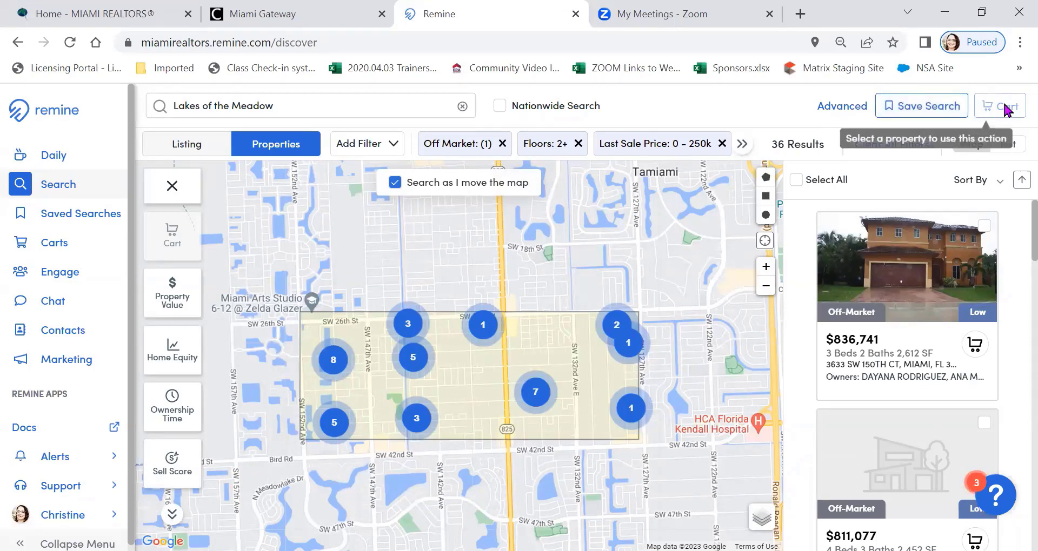
Select all the properties found in the drawn map area, and clear all search filters
left_click(795, 179)
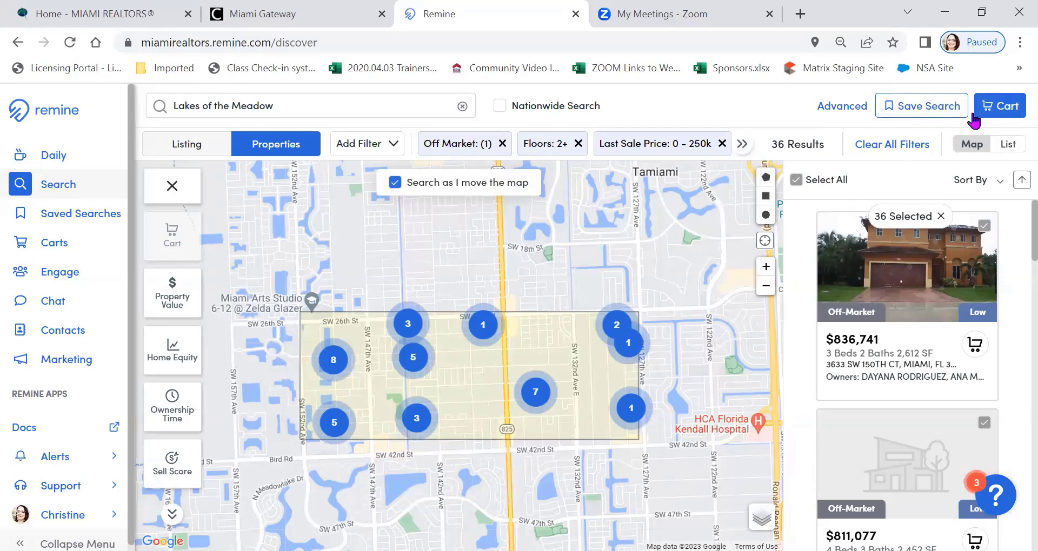
left_click(881, 146)
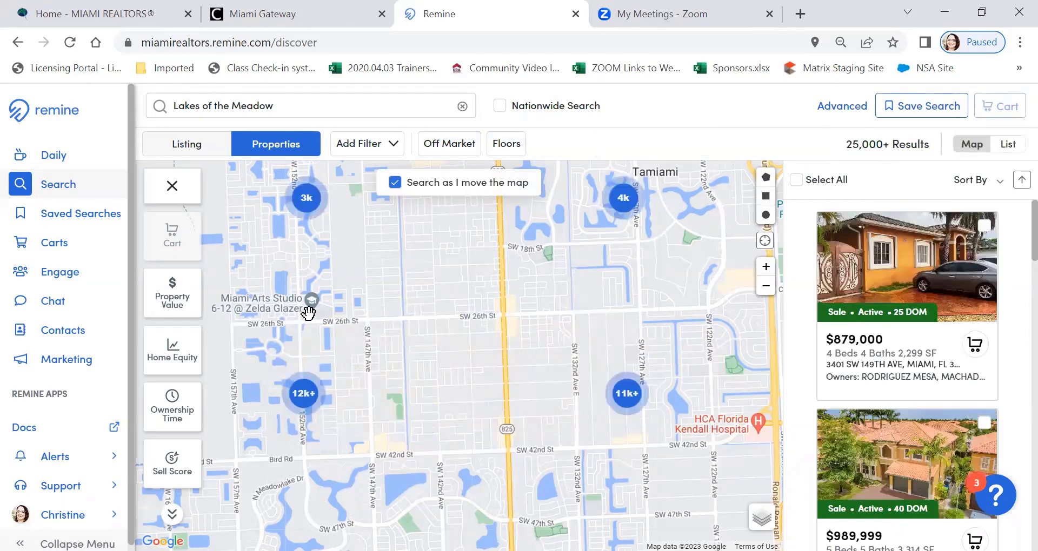
Open the saved carts and view High Equity Pot Investors, High Sell Score LOM and the Lakes of the Meadow absentee owners cart
left_click(55, 245)
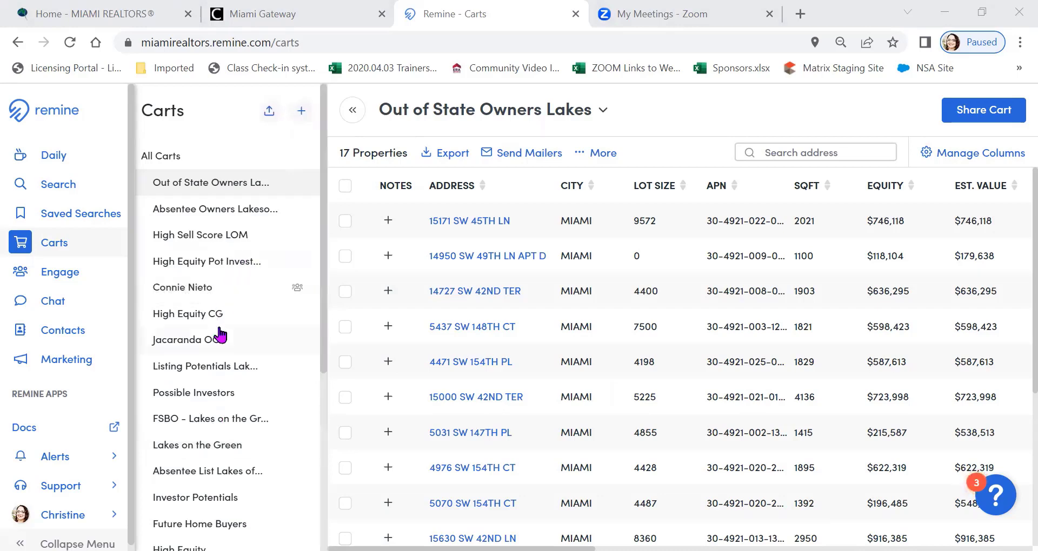
left_click(199, 262)
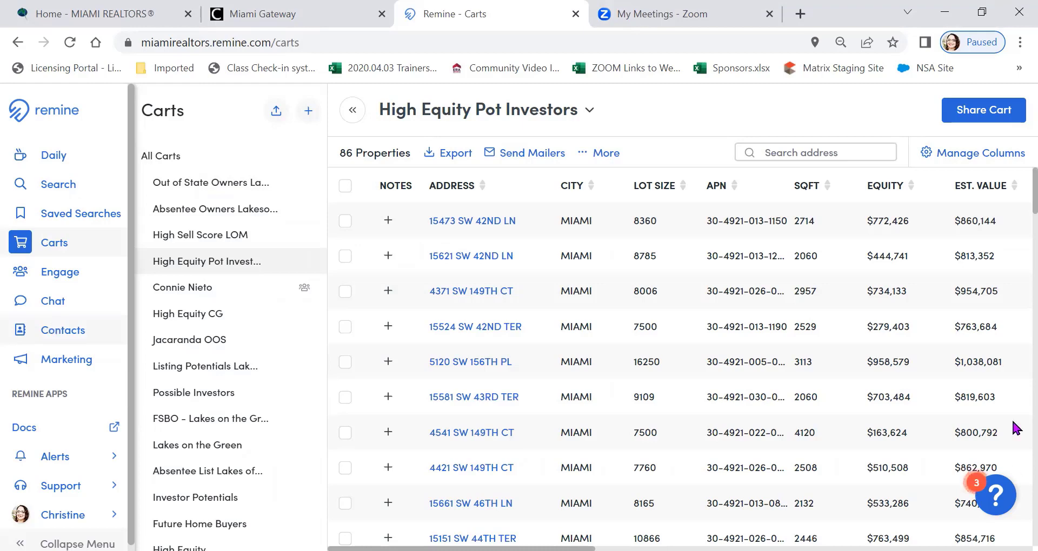
left_click(319, 187)
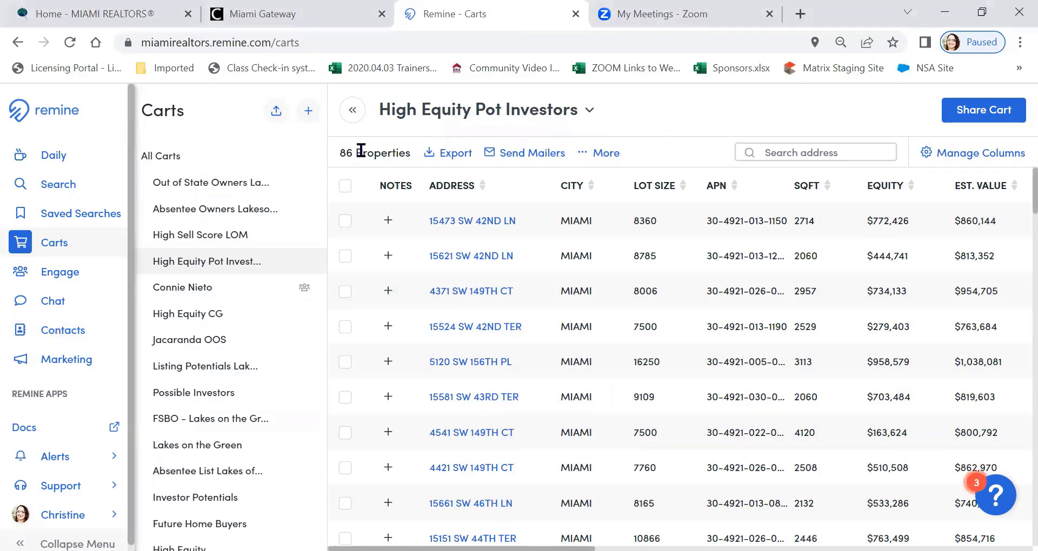
left_click(235, 244)
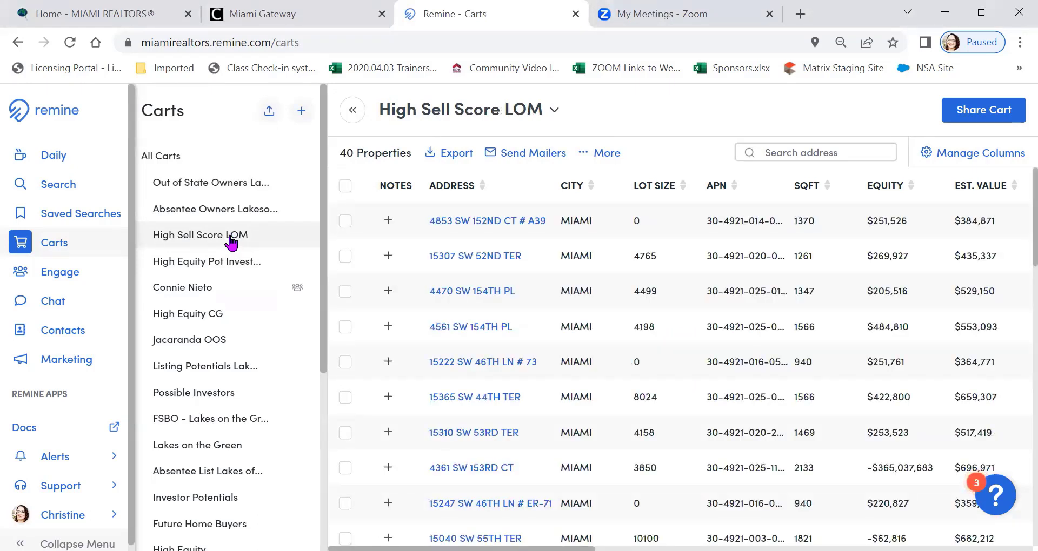
left_click(236, 219)
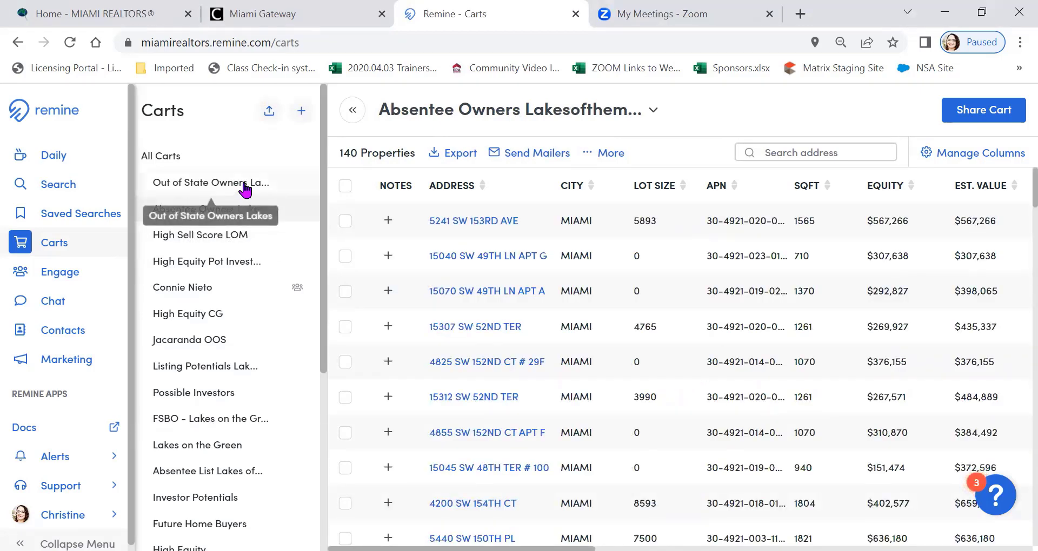
Start a CSV export of all properties in the High Equity Pot Investors cart and name the file High Equity
left_click(214, 263)
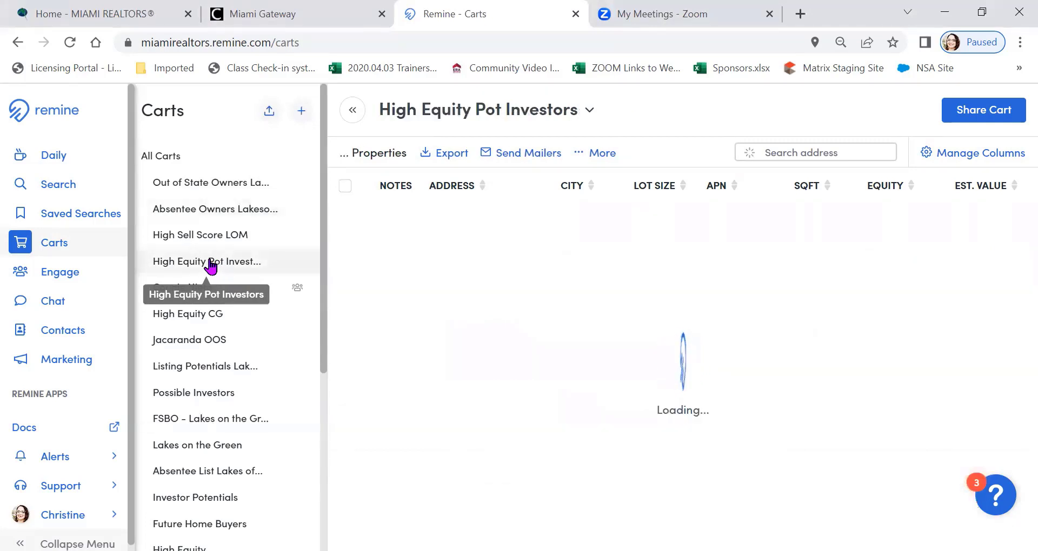
left_click(344, 186)
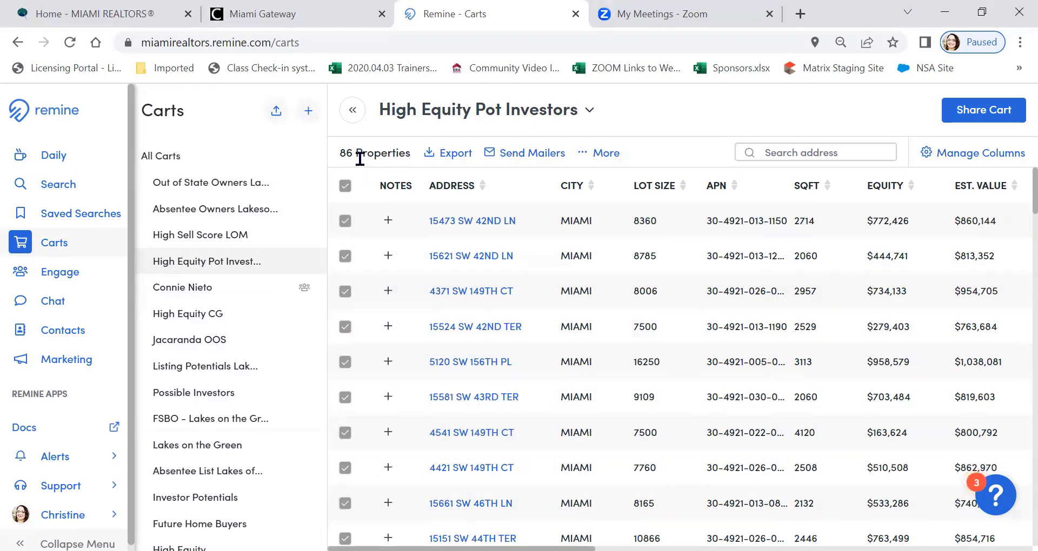
left_click(459, 155)
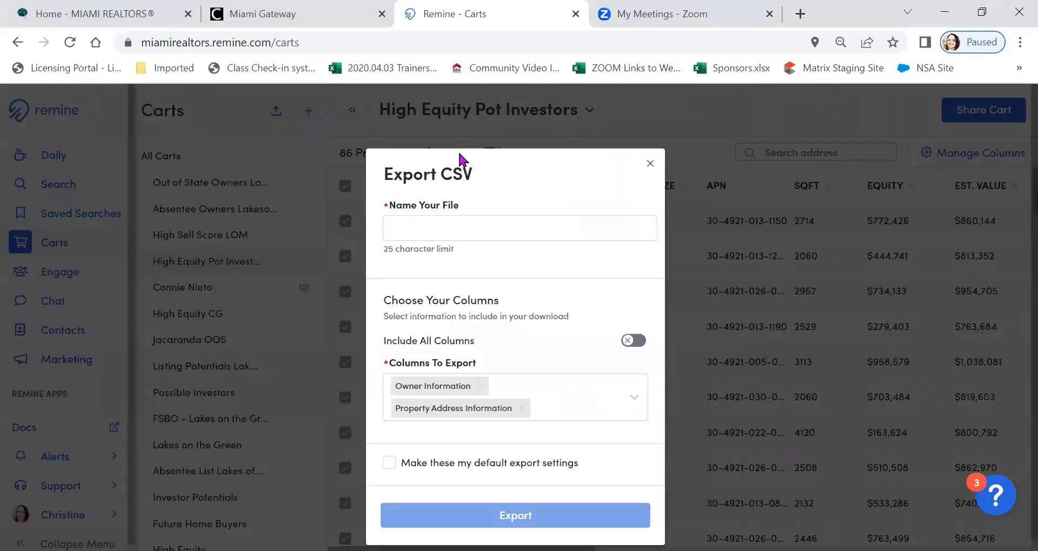
left_click(388, 227)
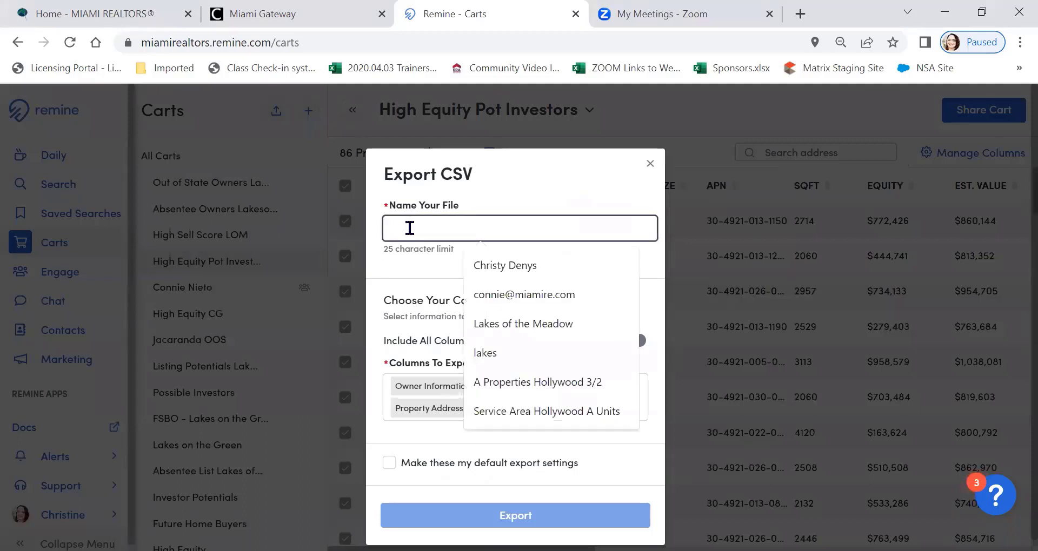
type("High")
type("Equity")
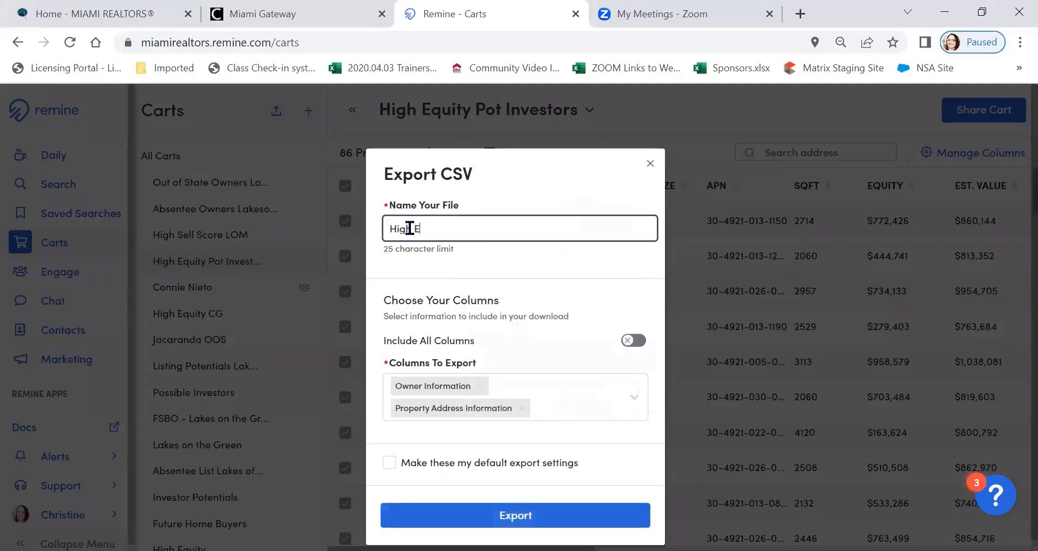
left_click(576, 190)
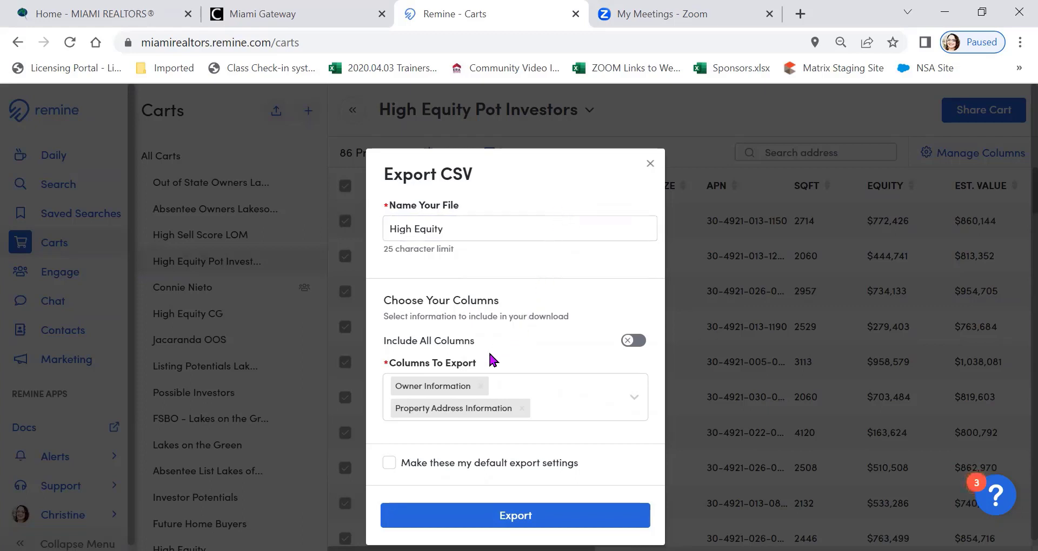
Export the CSV with the Owner Information and Property Address Information columns, making these the default export settings
left_click(628, 342)
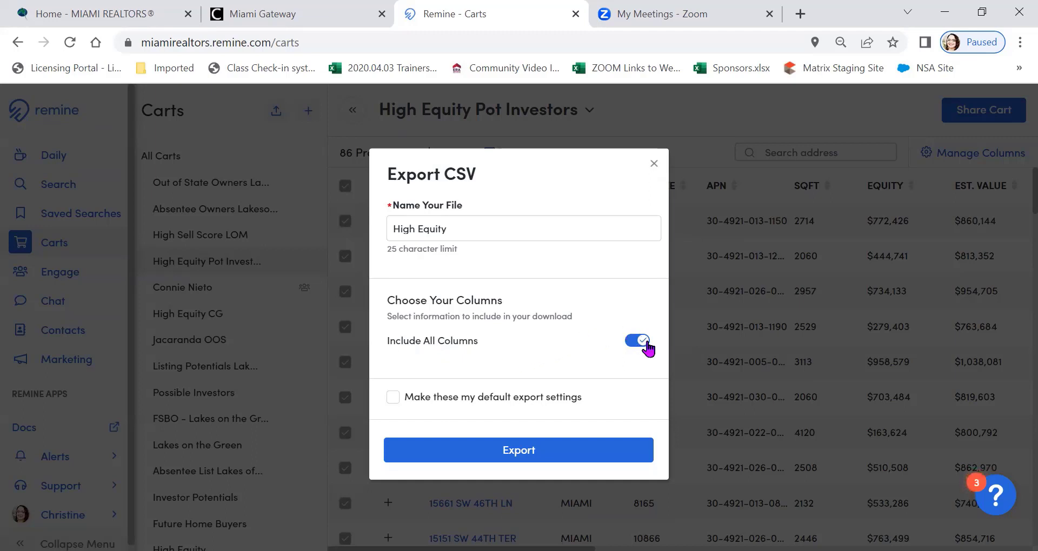
left_click(643, 342)
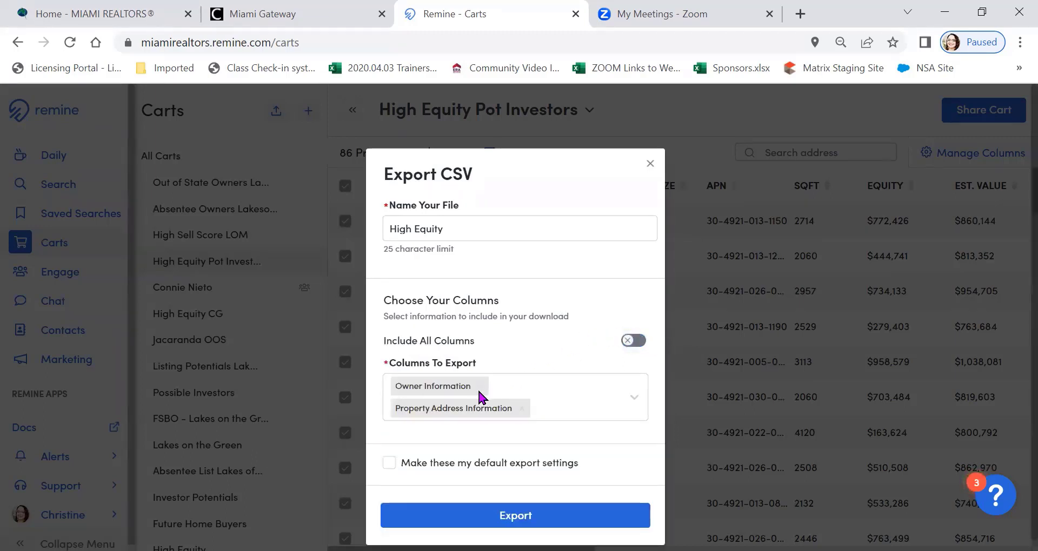
left_click(631, 399)
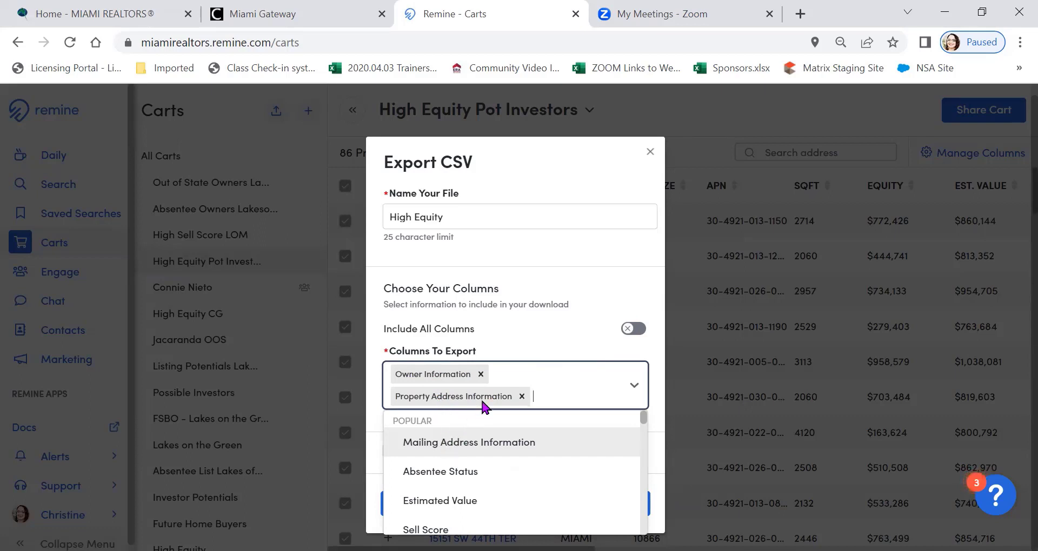
left_click(544, 326)
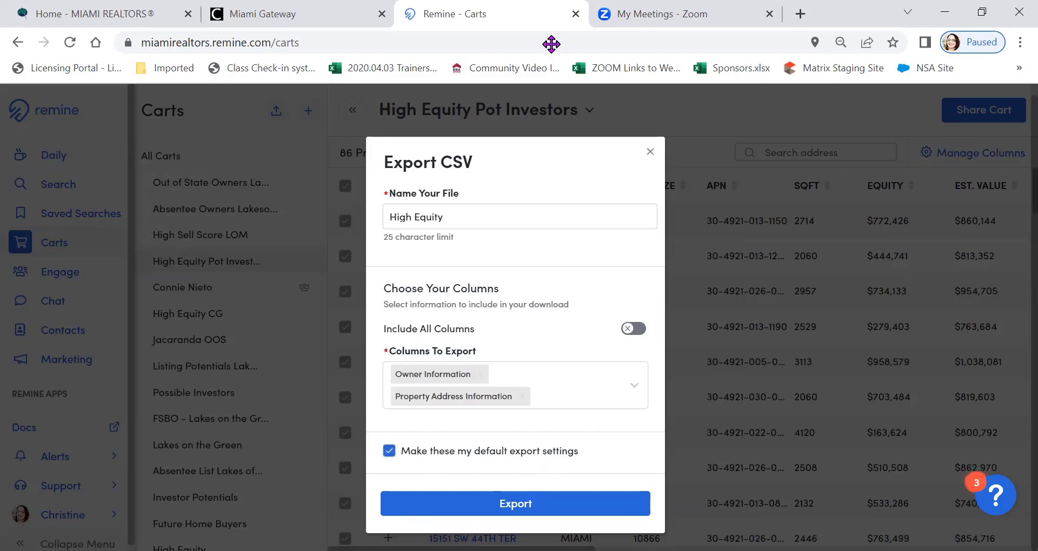
left_click(500, 505)
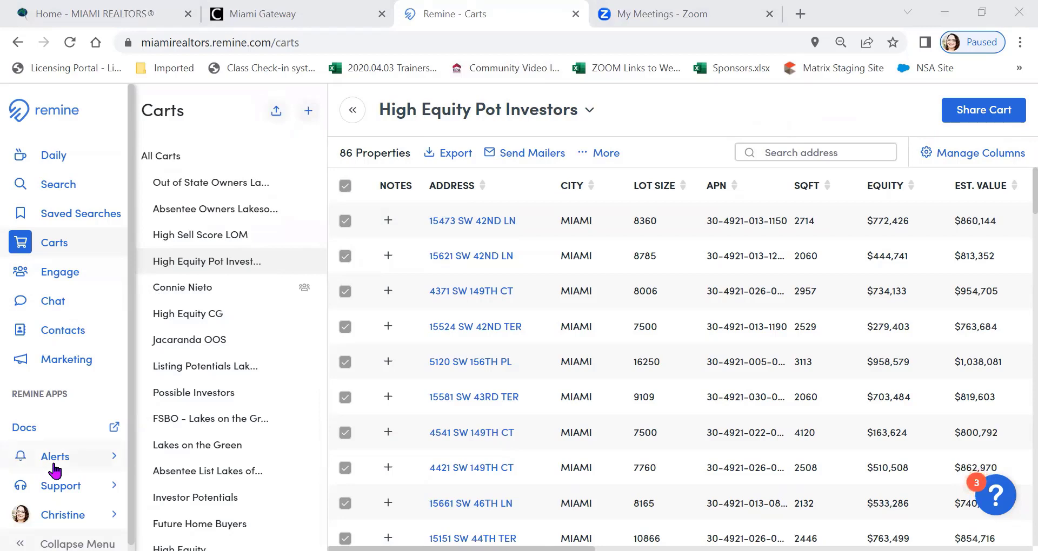
Check the alerts for ready downloads and download the High_Equity CSV
left_click(95, 464)
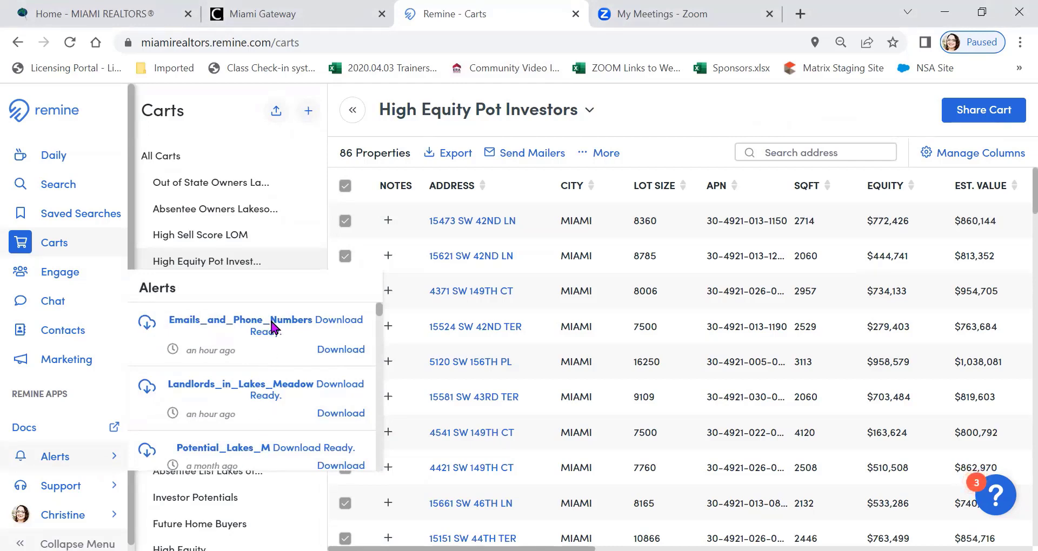
left_click(688, 108)
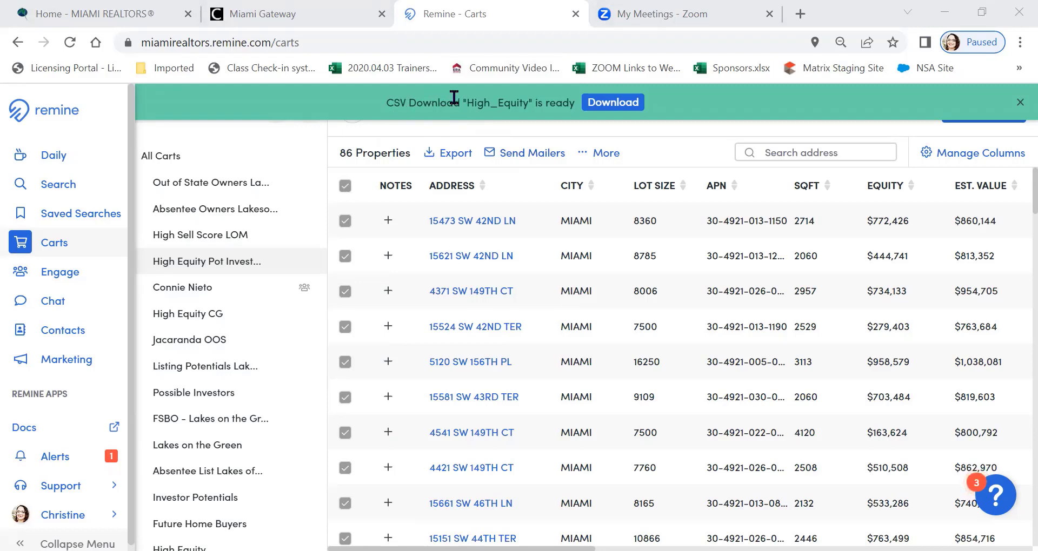
left_click(612, 104)
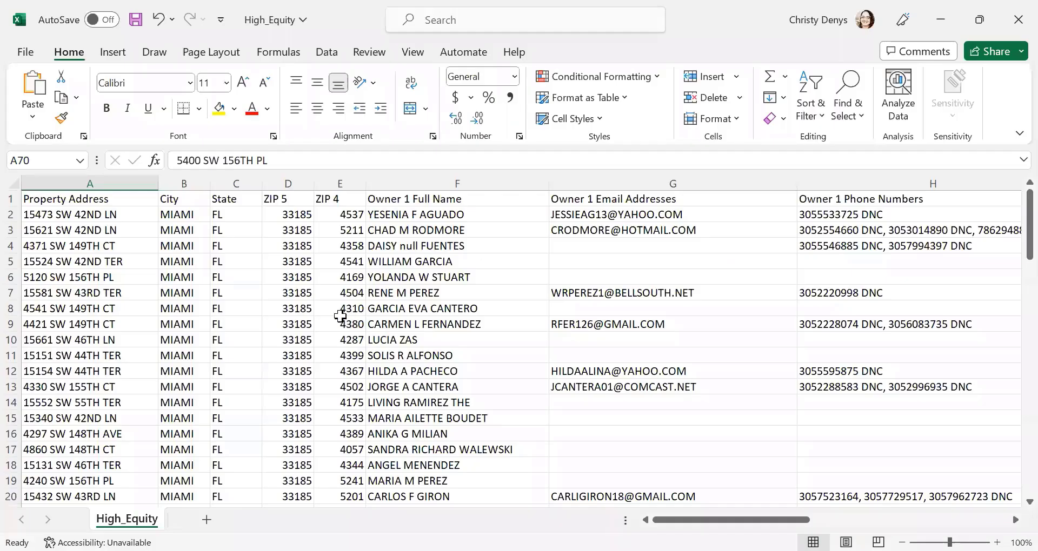
In Excel, look through all rows of the High_Equity sheet, examining property addresses, owner names and contact columns
left_click(340, 310)
key("Left")
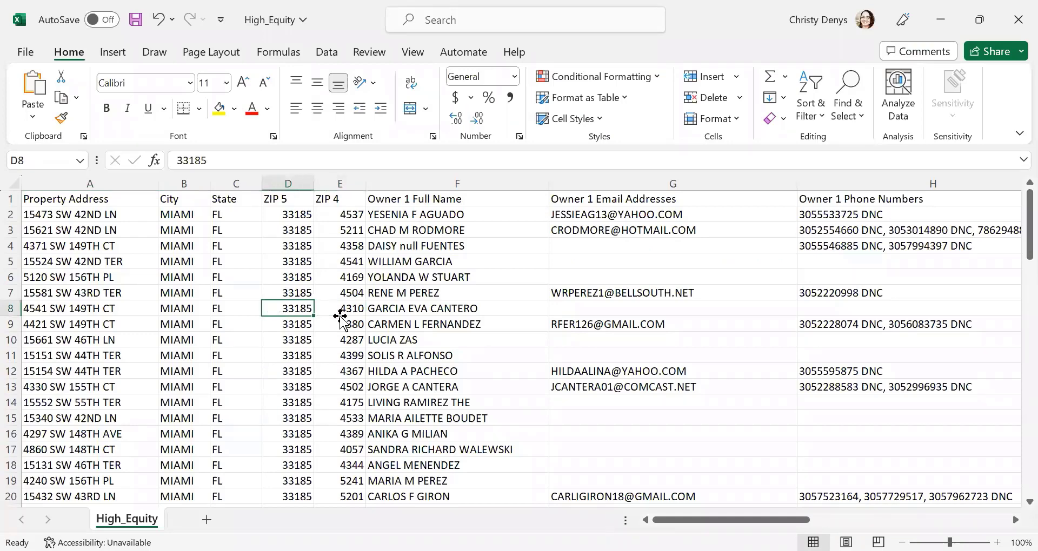
key("Home")
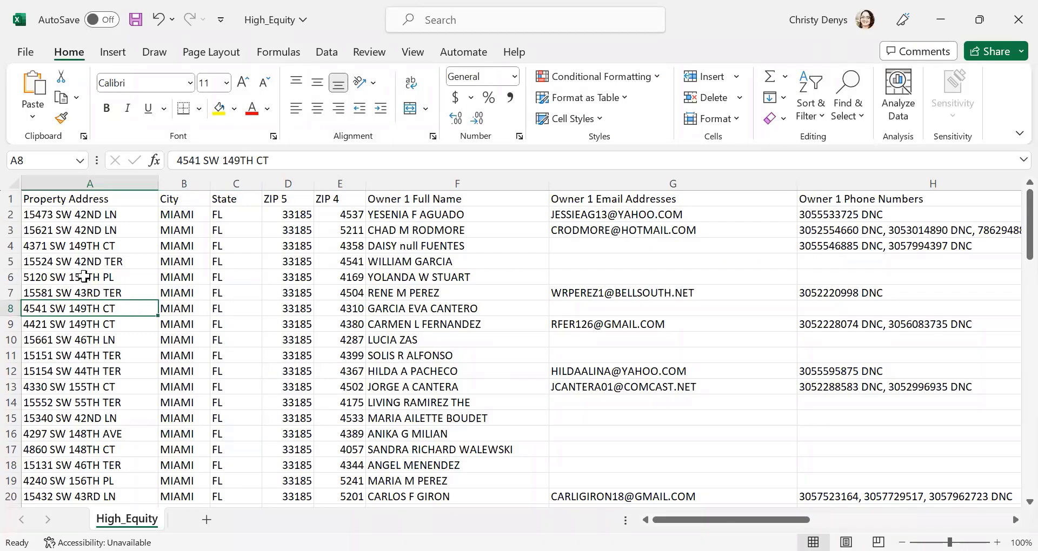
left_click(432, 201)
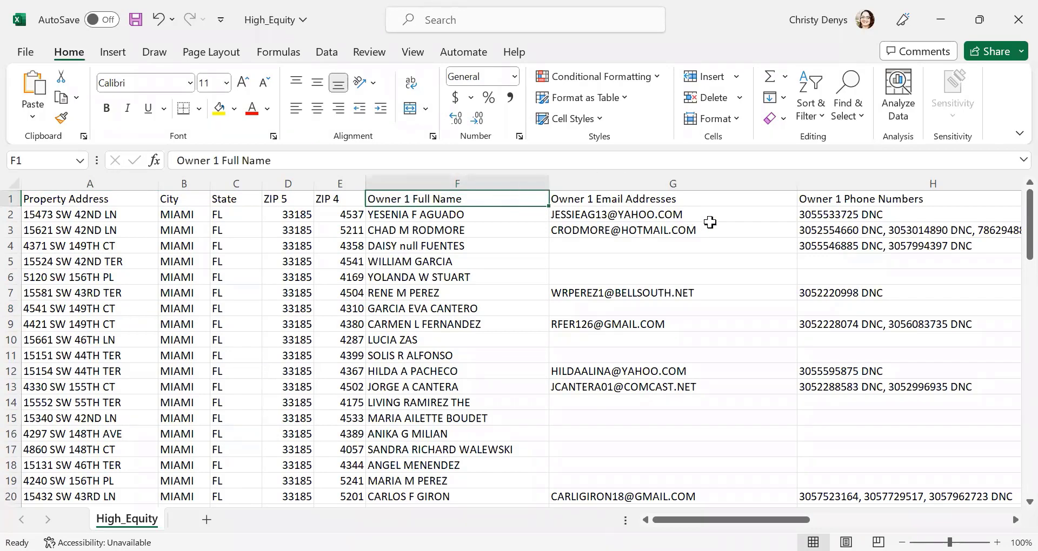
scroll(676, 390, "down", 6)
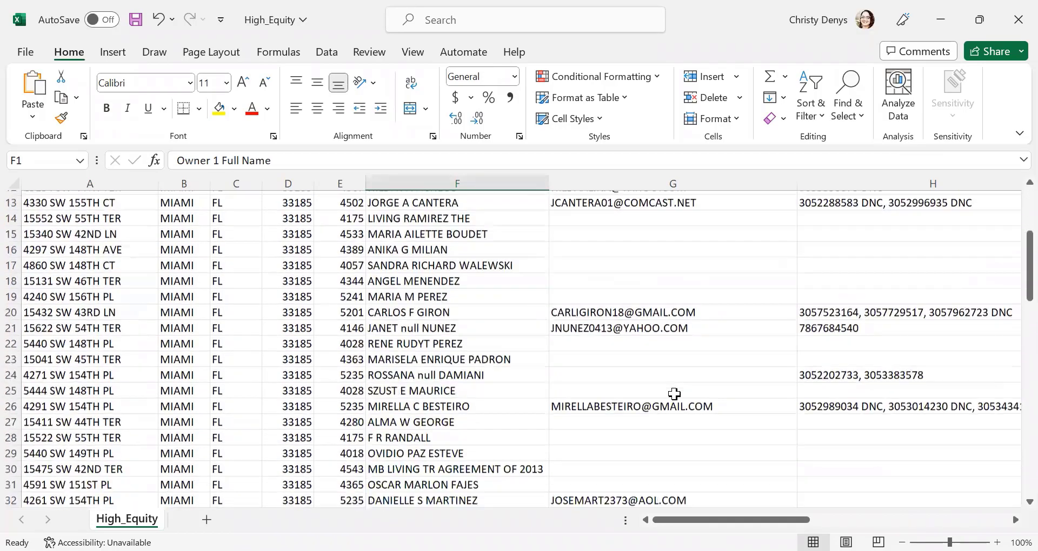
scroll(670, 386, "down", 4)
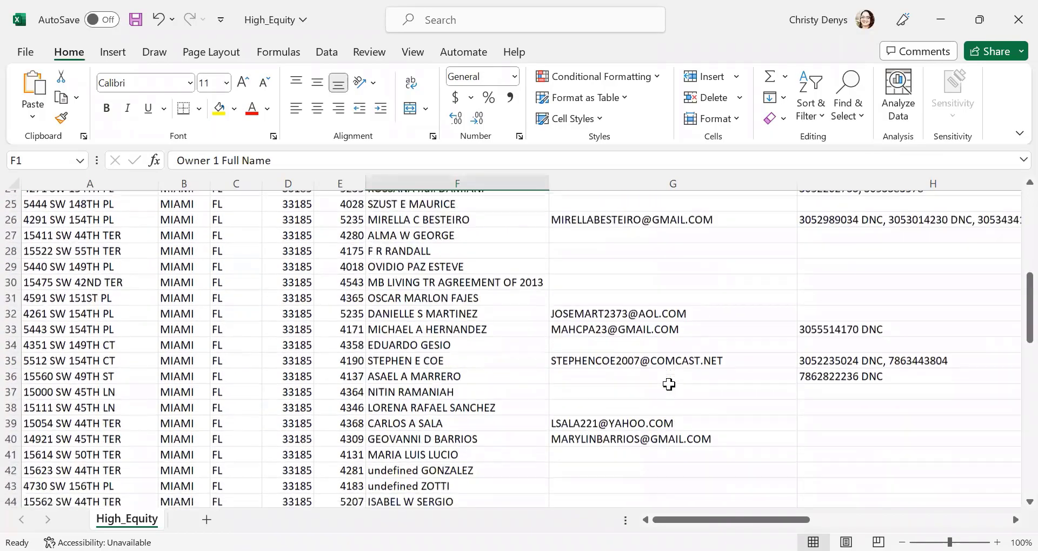
scroll(668, 385, "down", 9)
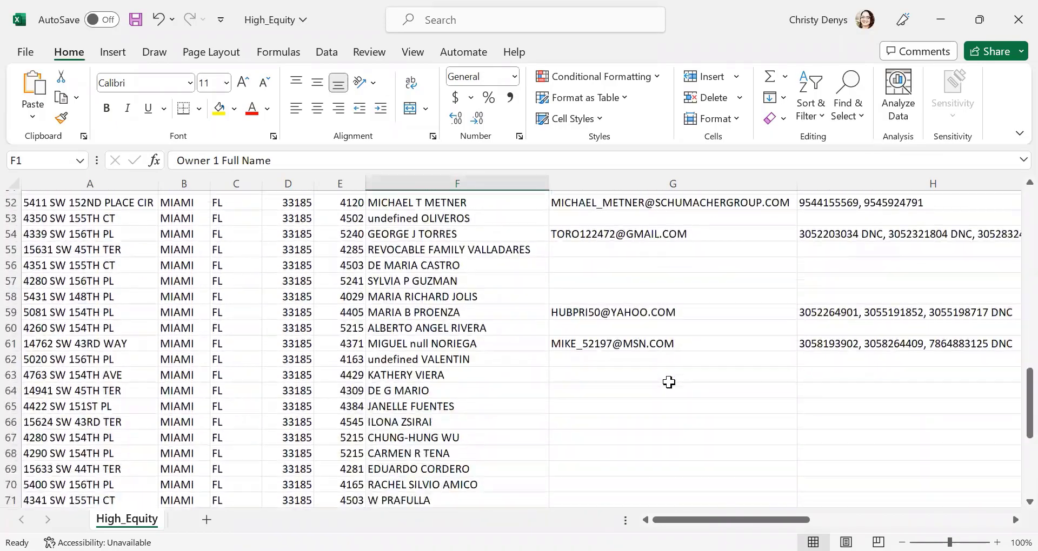
scroll(669, 382, "down", 5)
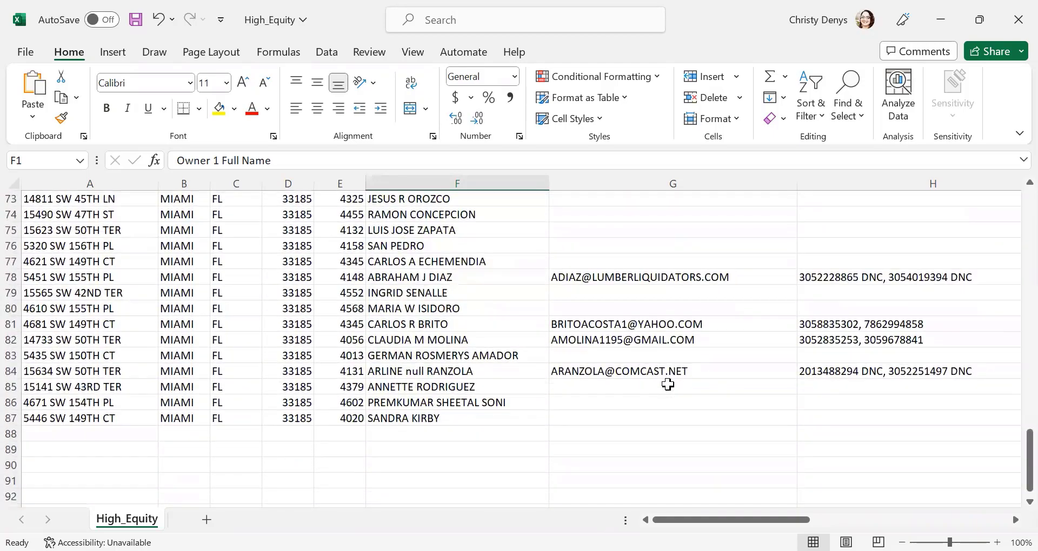
scroll(665, 387, "up", 20)
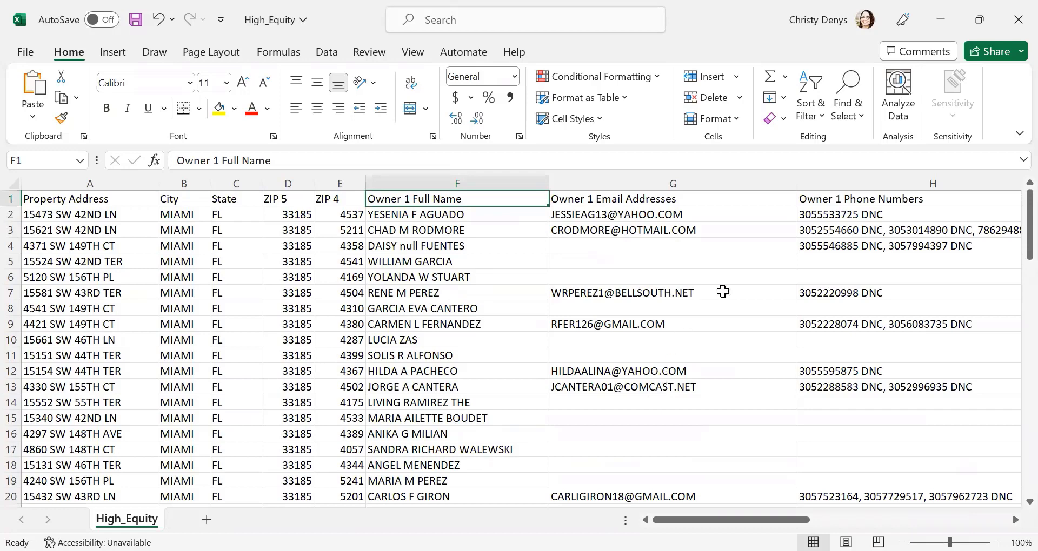
Examine the Owner 1 Phone Numbers column, comparing entries marked DNC with those without the mark
left_click(877, 185)
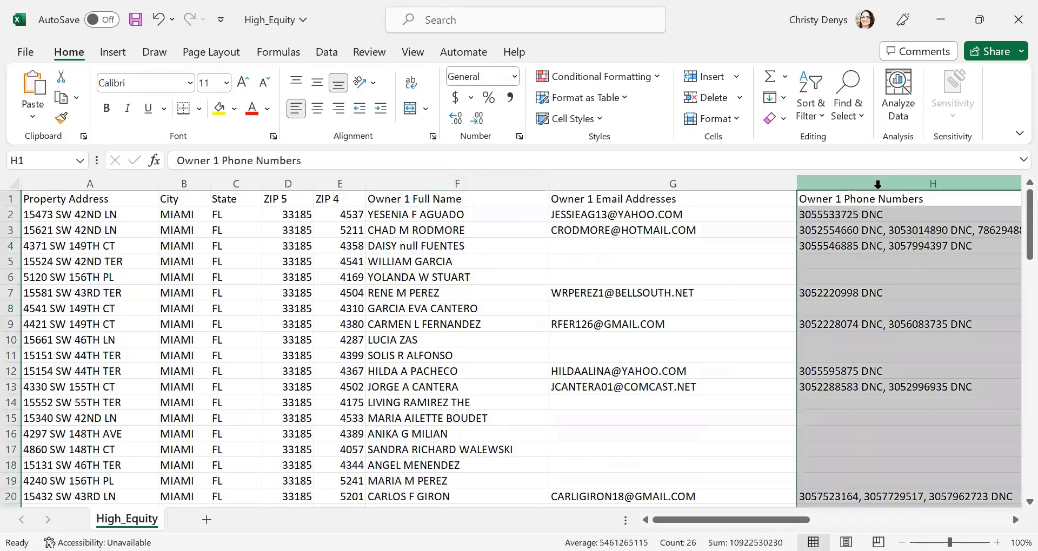
left_click(780, 212)
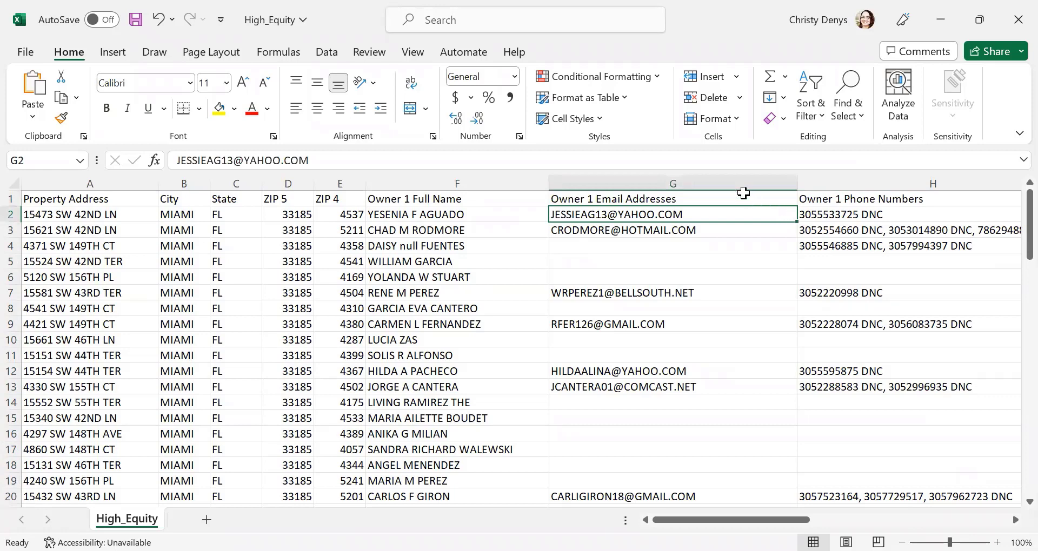
scroll(850, 231, "right", 2)
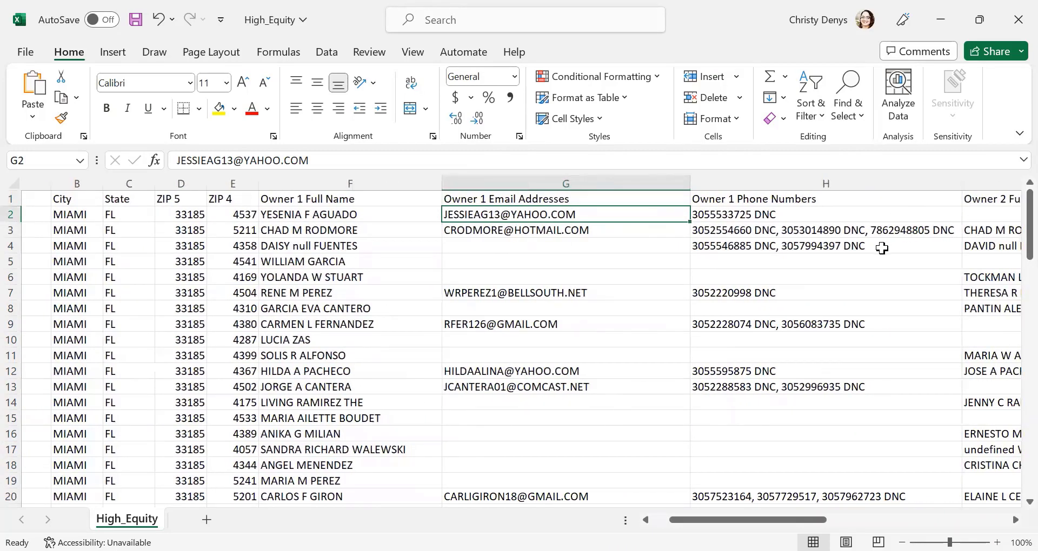
scroll(824, 296, "down", 3)
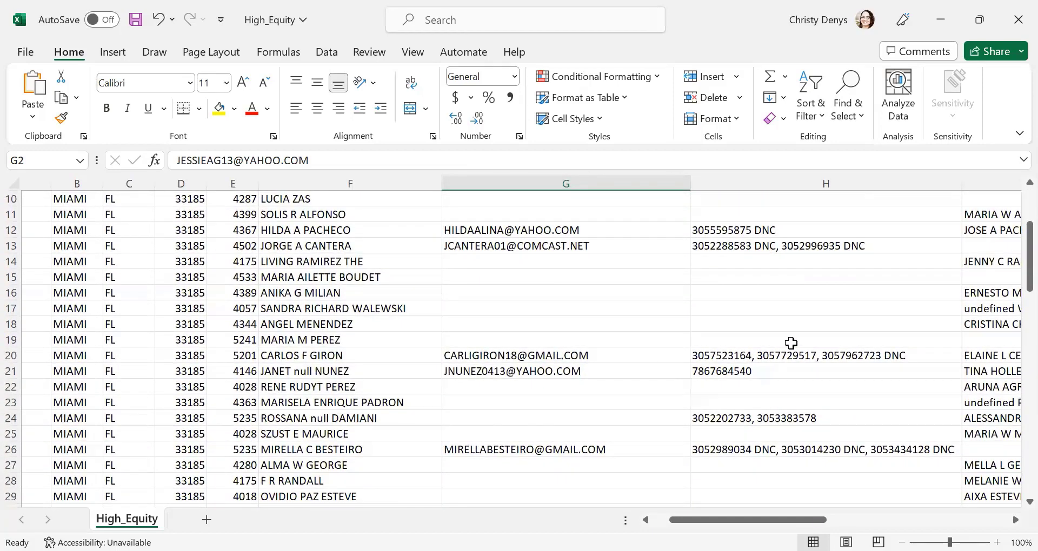
left_click(768, 373)
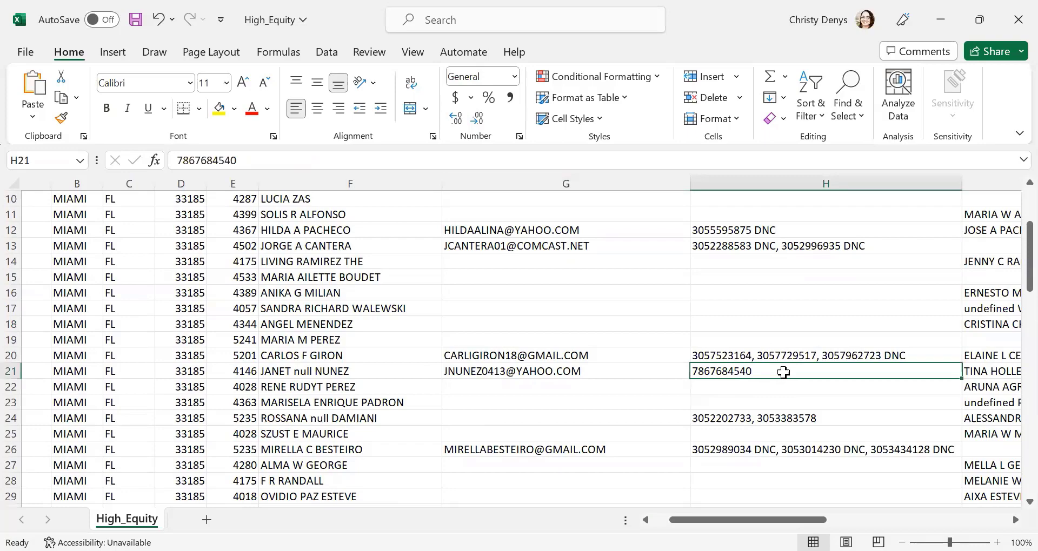
scroll(841, 364, "down", 1)
left_click(842, 373)
scroll(884, 340, "down", 5)
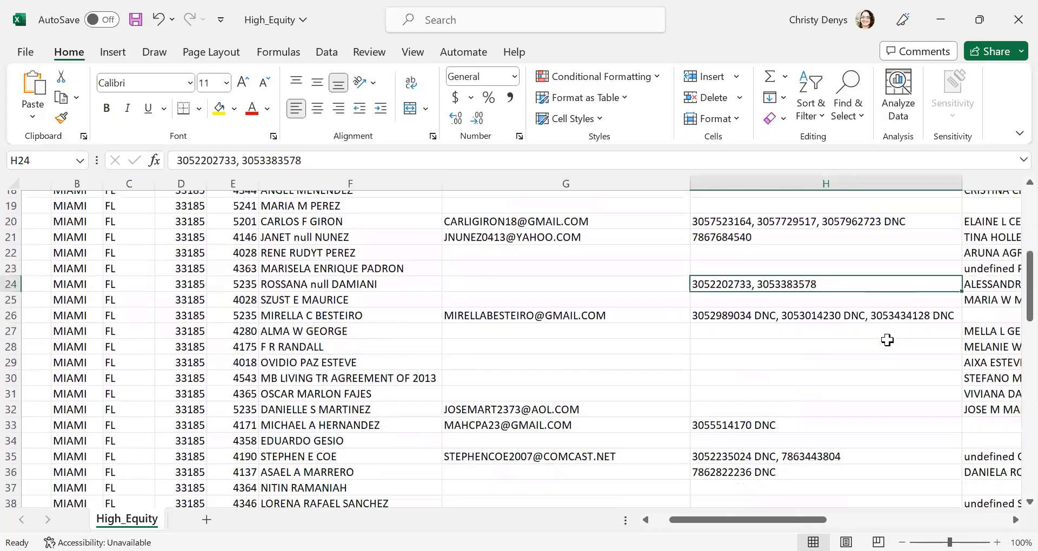
Examine the Owner 2 name, email and phone columns of the High_Equity sheet and close the workbook
scroll(883, 331, "right", 5)
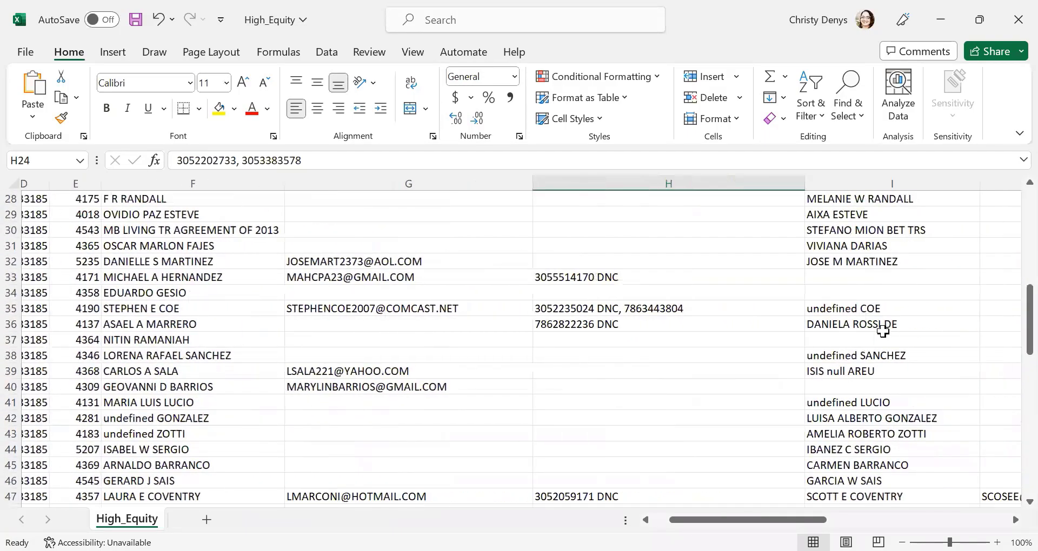
scroll(1015, 286, "up", 1)
scroll(871, 335, "up", 8)
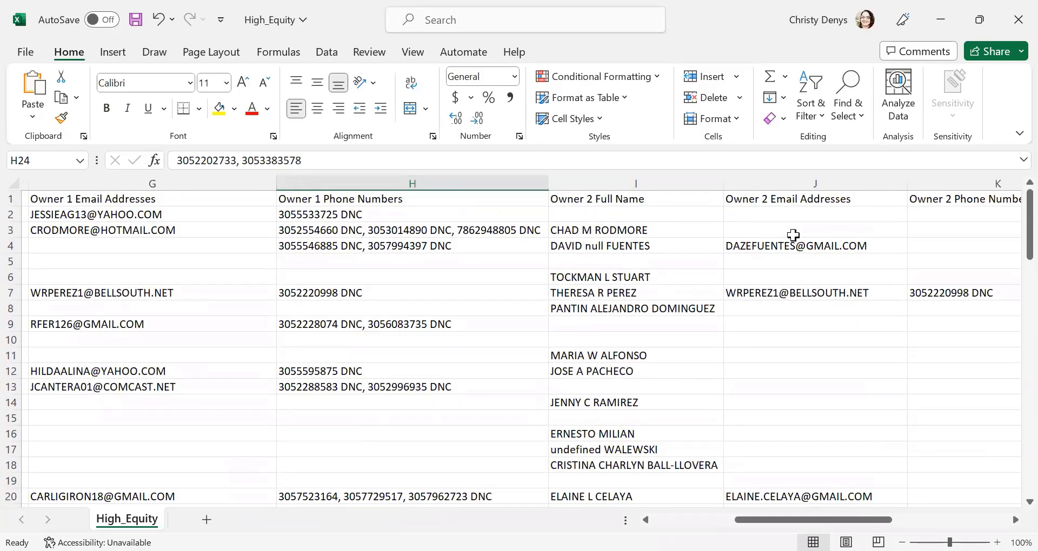
scroll(868, 266, "down", 4)
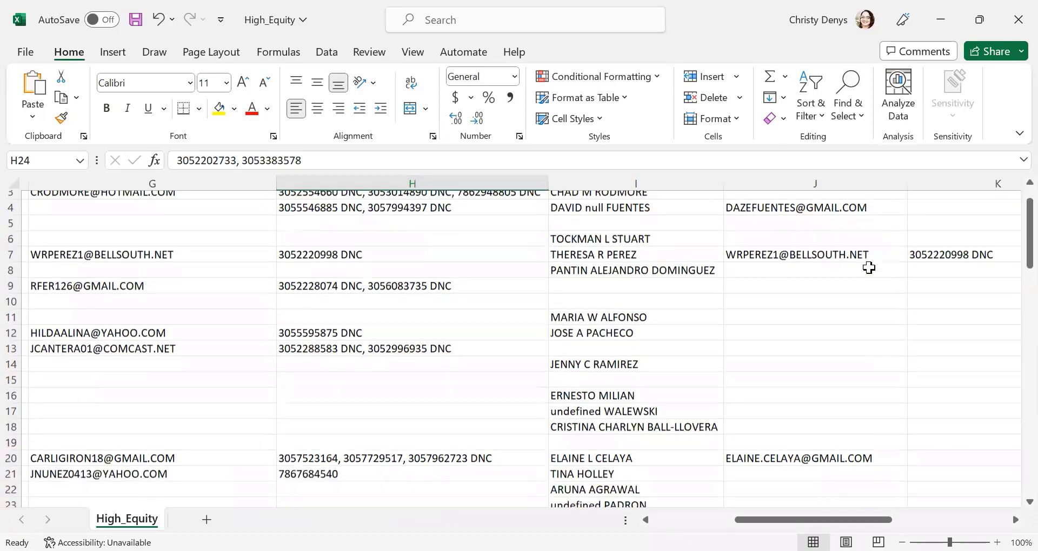
scroll(872, 269, "down", 8)
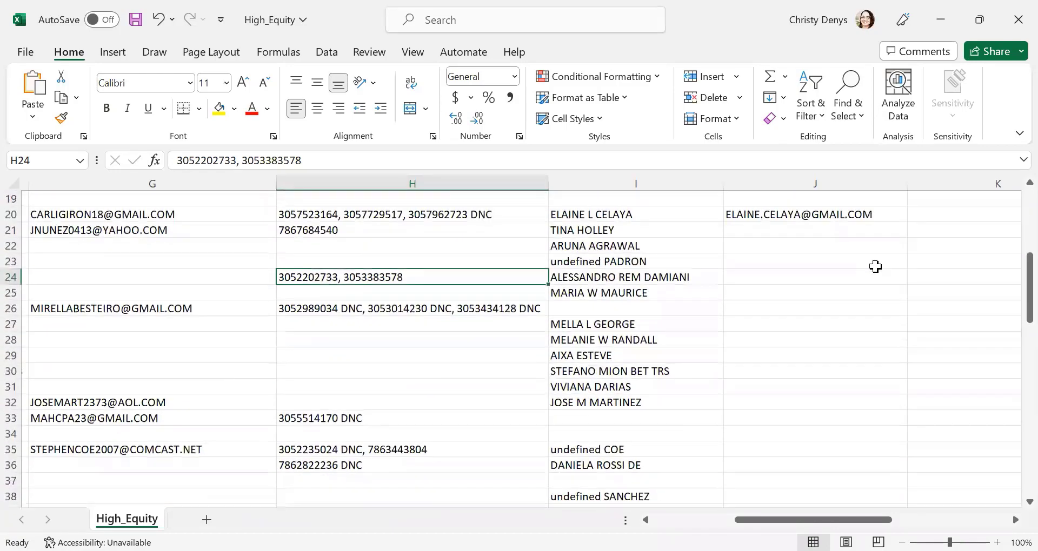
scroll(873, 265, "left", 6)
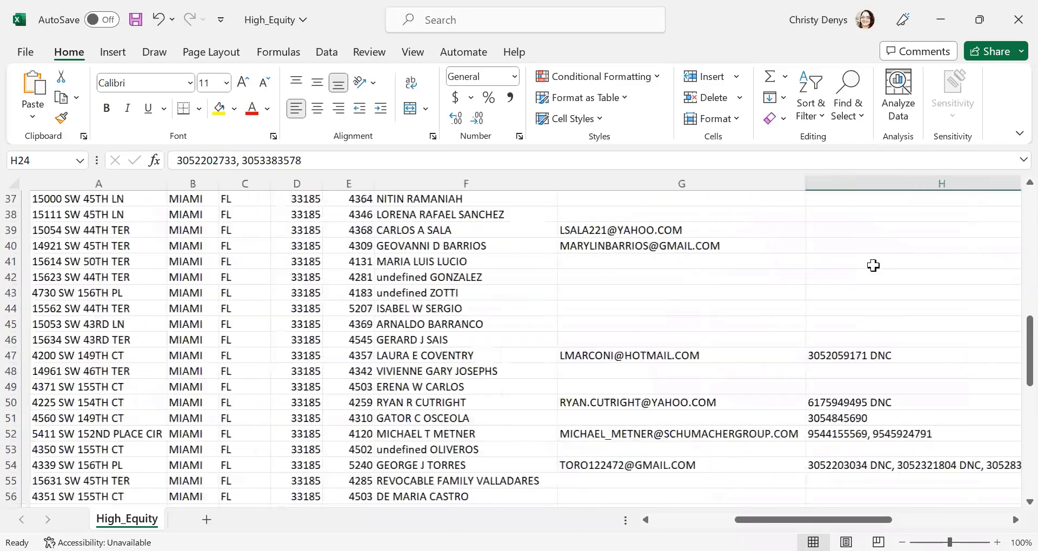
left_click(1016, 21)
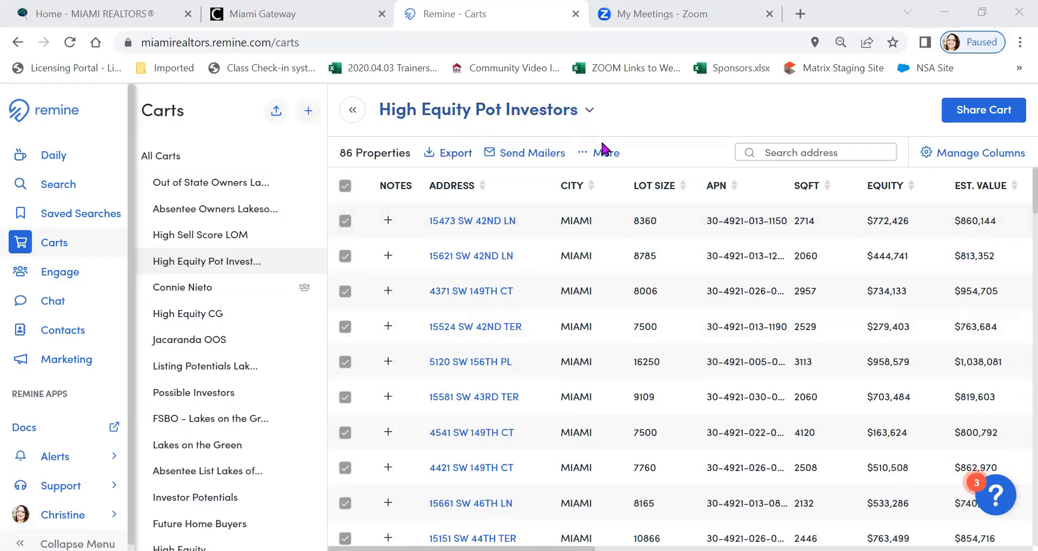
Select all properties in the Absentee Owners Lakesofthemeadow cart and start printing mailing labels for them
left_click(190, 214)
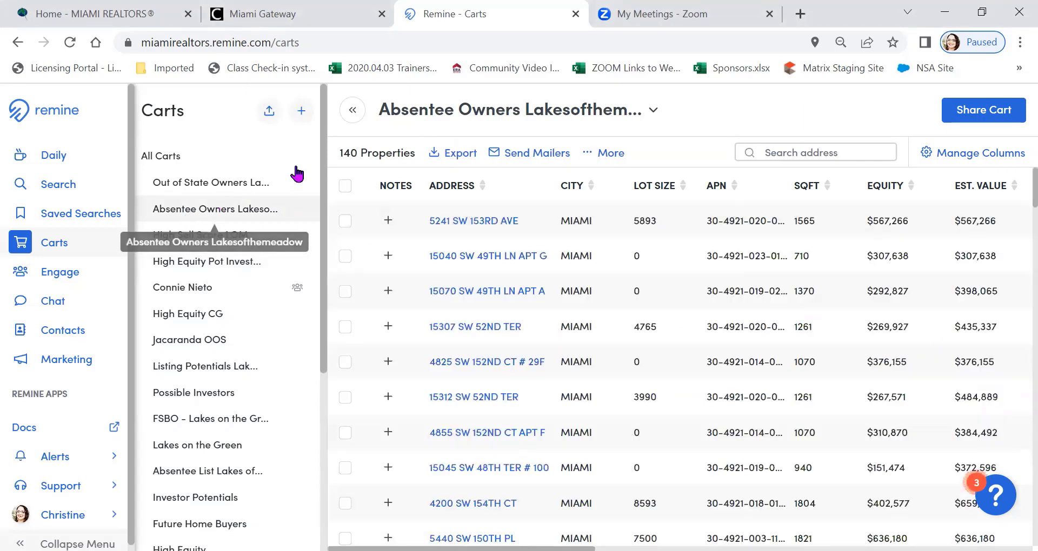
left_click(345, 186)
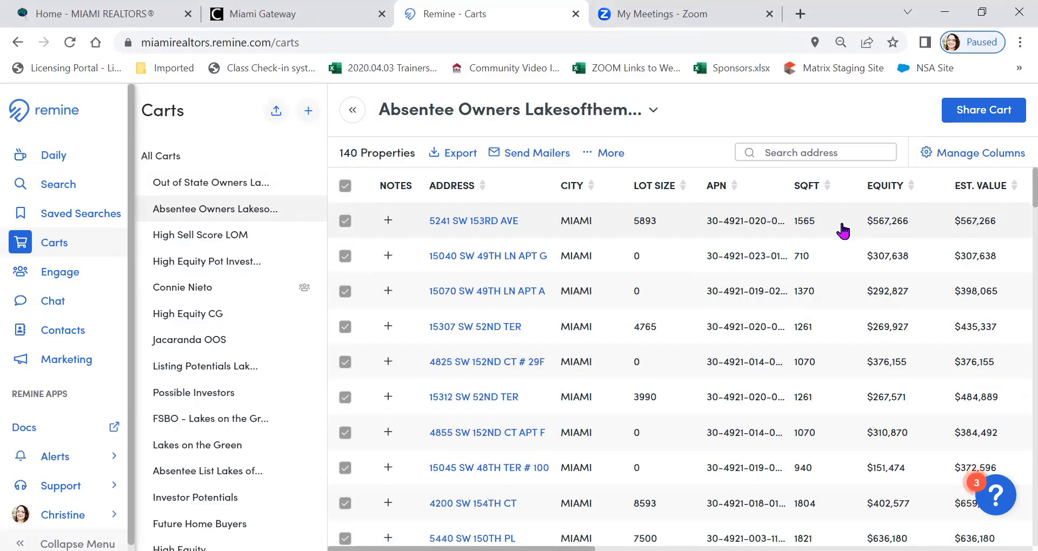
left_click(615, 156)
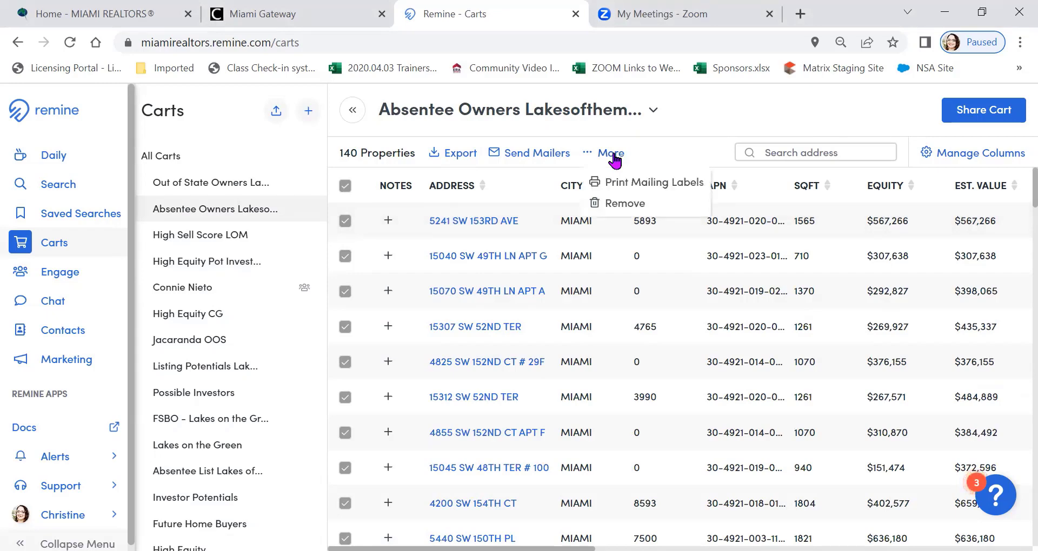
left_click(674, 185)
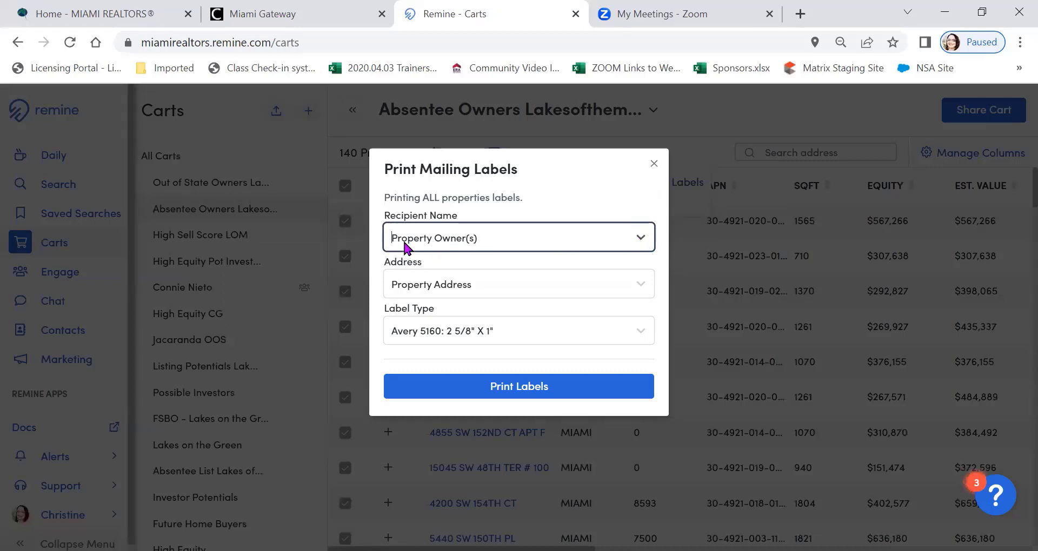
Print the labels for Property Owner(s) using the Mailing Address and the Avery 5160 label type
left_click(487, 278)
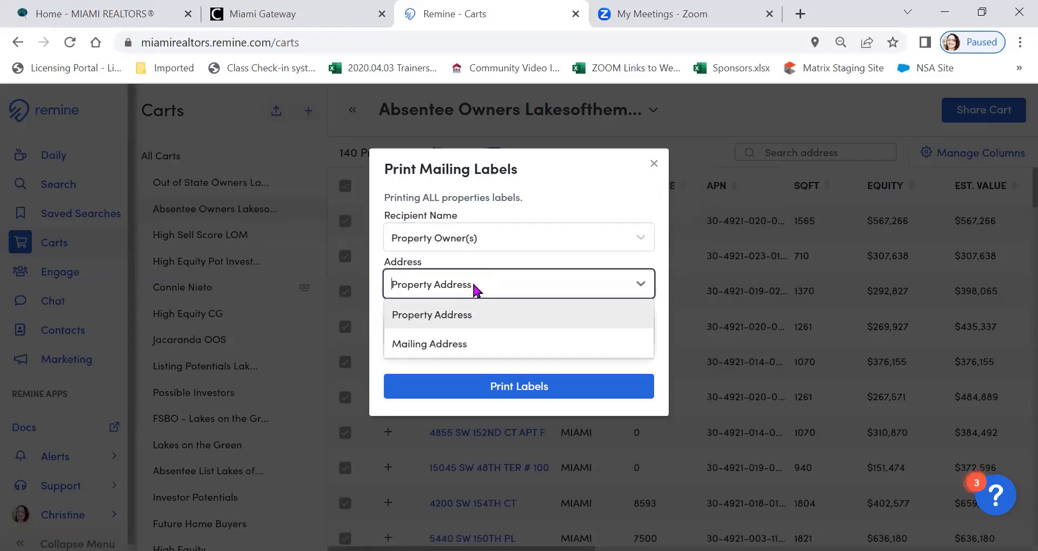
left_click(454, 344)
left_click(545, 257)
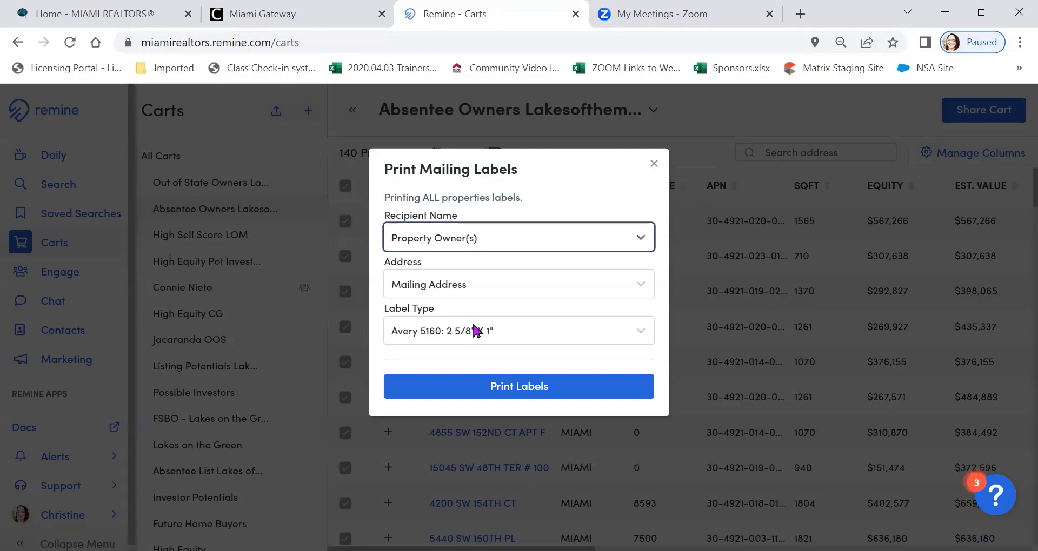
left_click(519, 393)
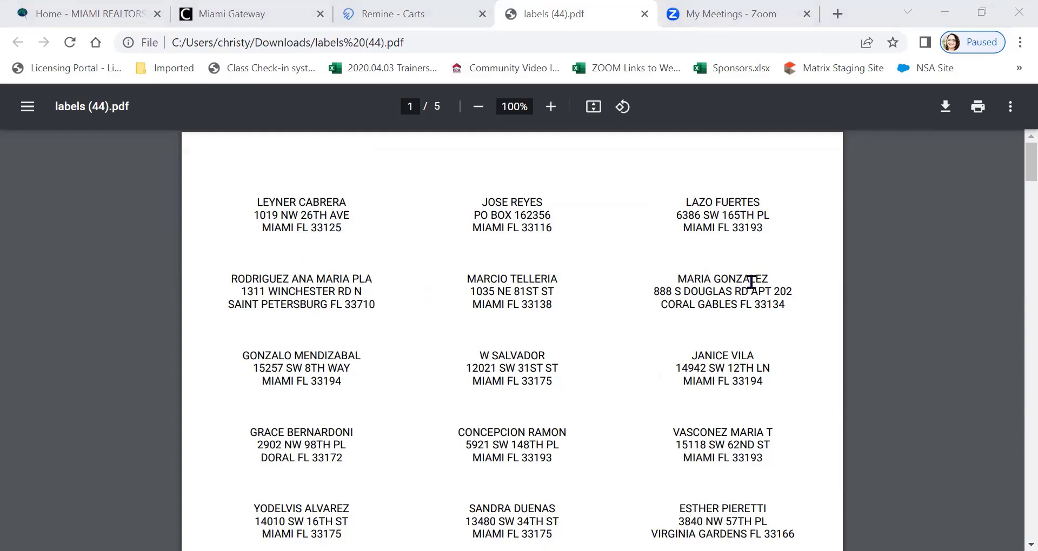
Look through the pages of the generated labels PDF, examining owner names and mailing addresses, and return to the cart
scroll(757, 279, "down", 2)
scroll(756, 280, "down", 6)
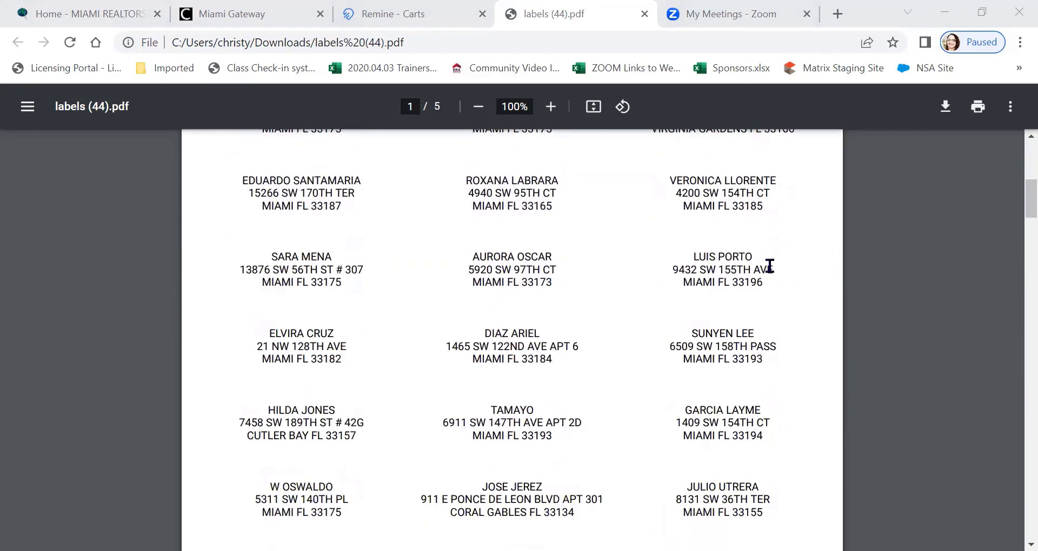
scroll(771, 266, "down", 4)
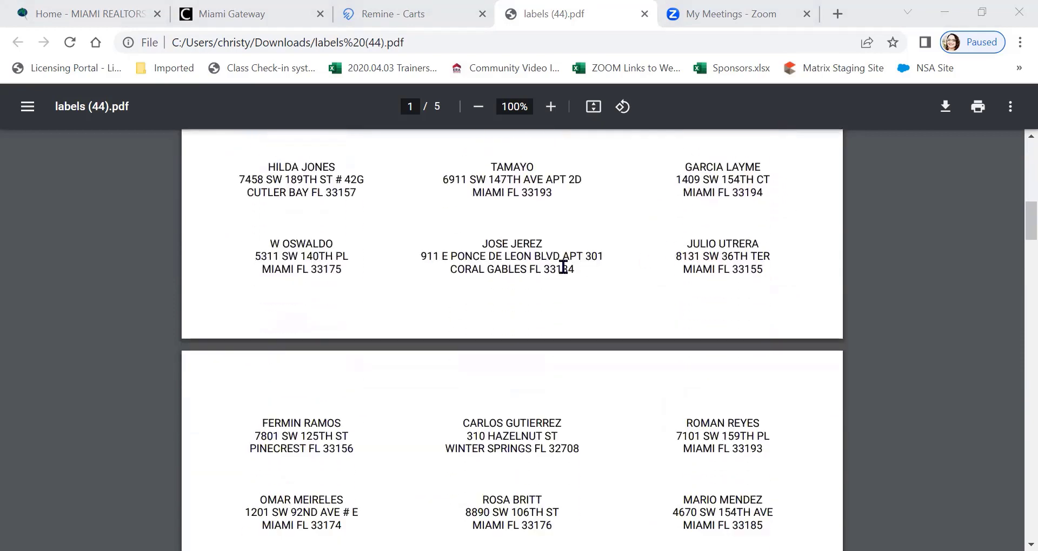
scroll(294, 192, "down", 4)
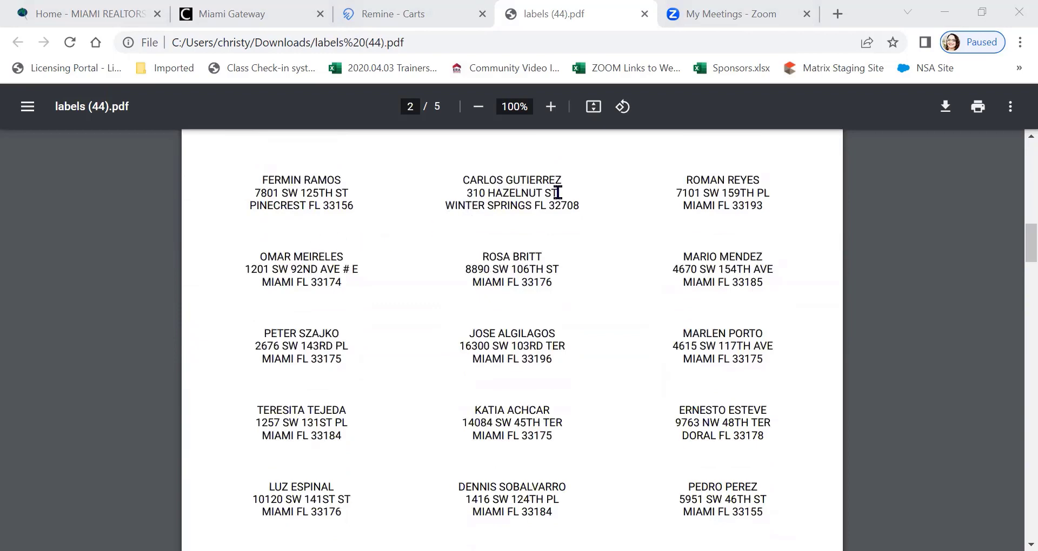
scroll(556, 195, "down", 2)
scroll(562, 200, "down", 4)
scroll(565, 199, "up", 2)
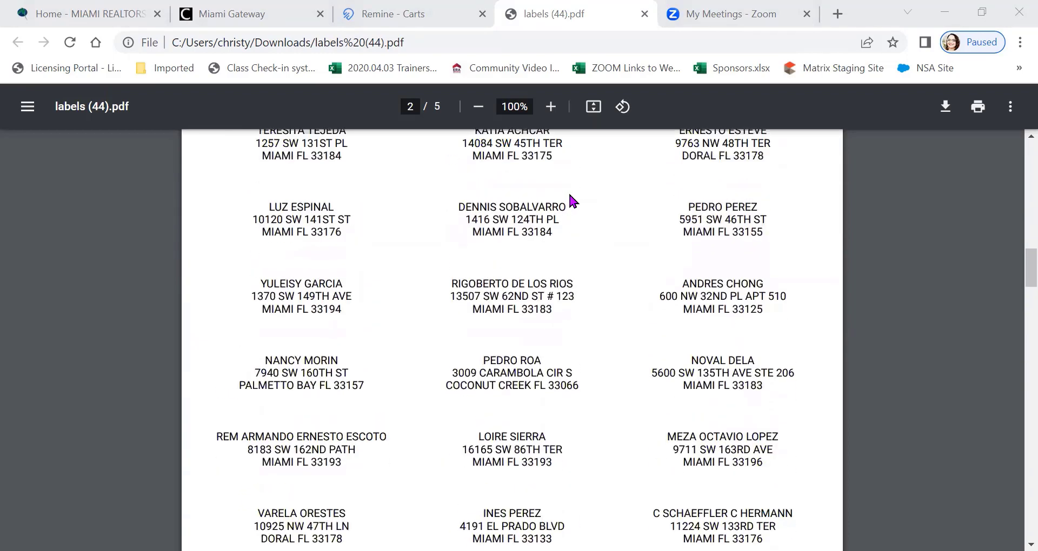
scroll(724, 179, "down", 4)
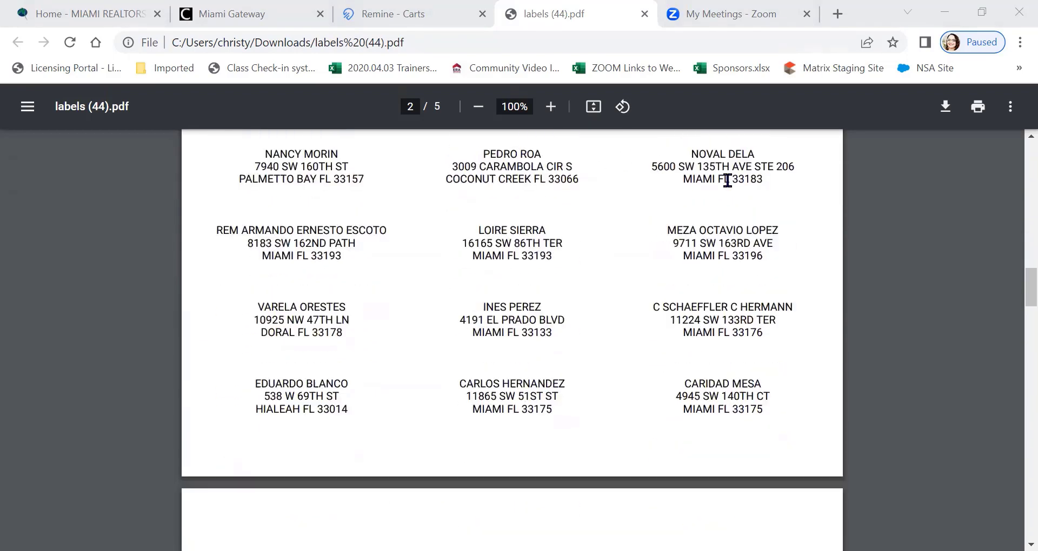
scroll(735, 192, "down", 5)
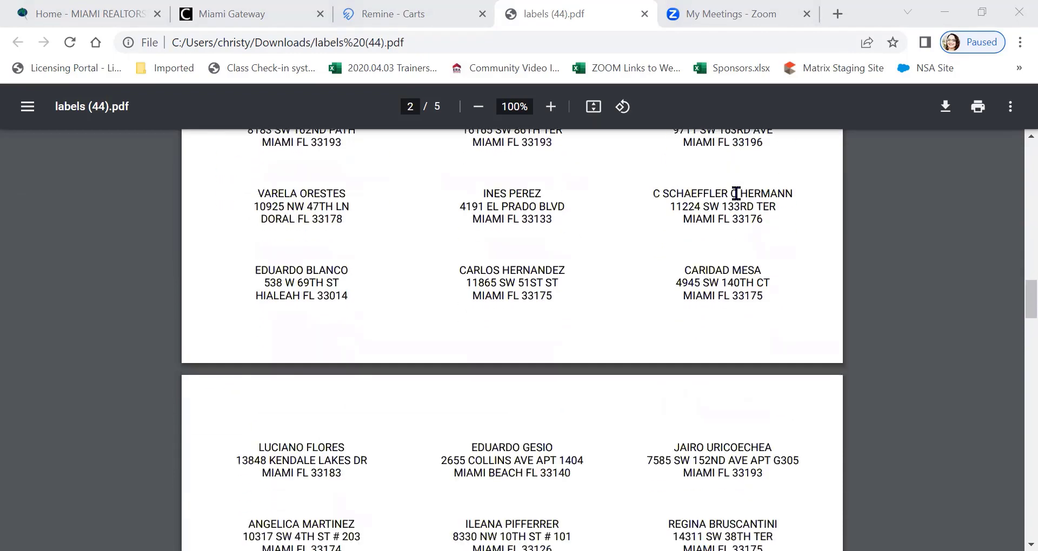
scroll(735, 198, "down", 4)
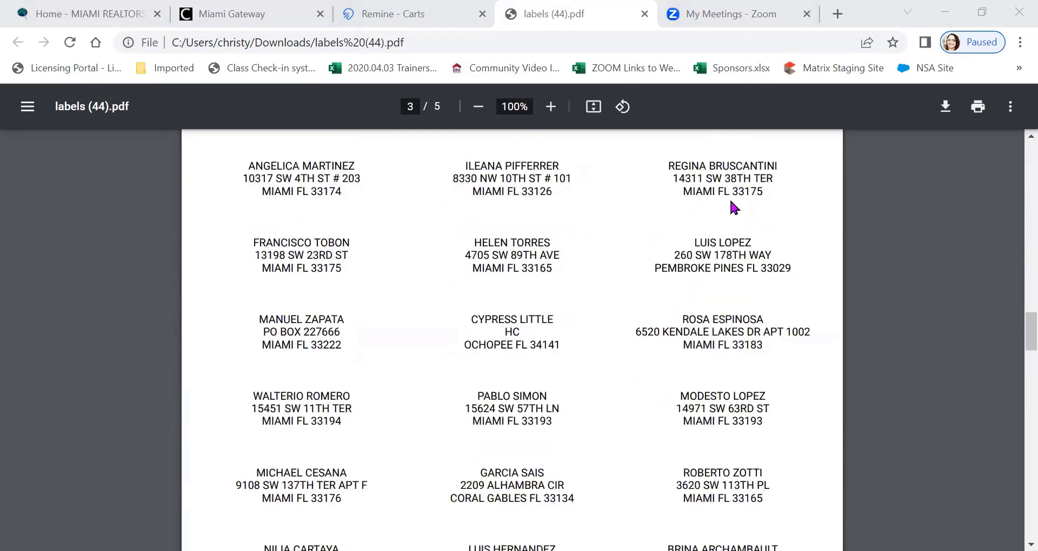
key("ctrl+w")
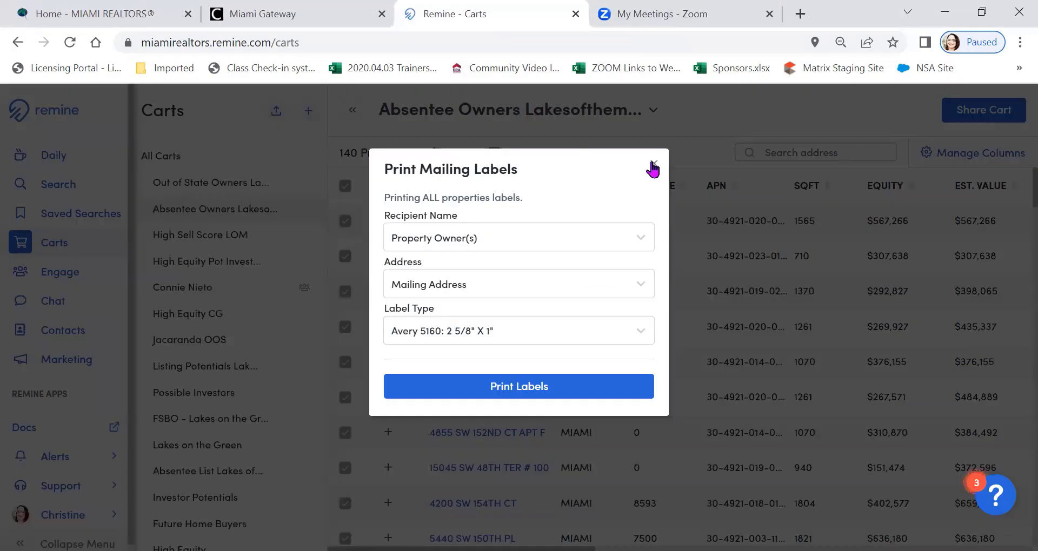
left_click(653, 166)
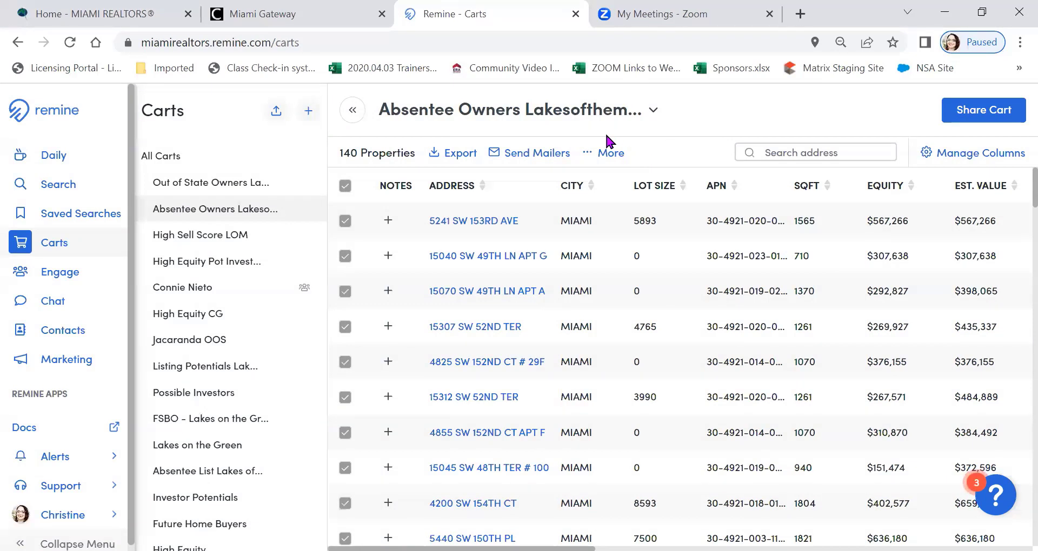
Build a mailing campaign named "Absentee Owners Lakes" from all properties in the cart
left_click(522, 154)
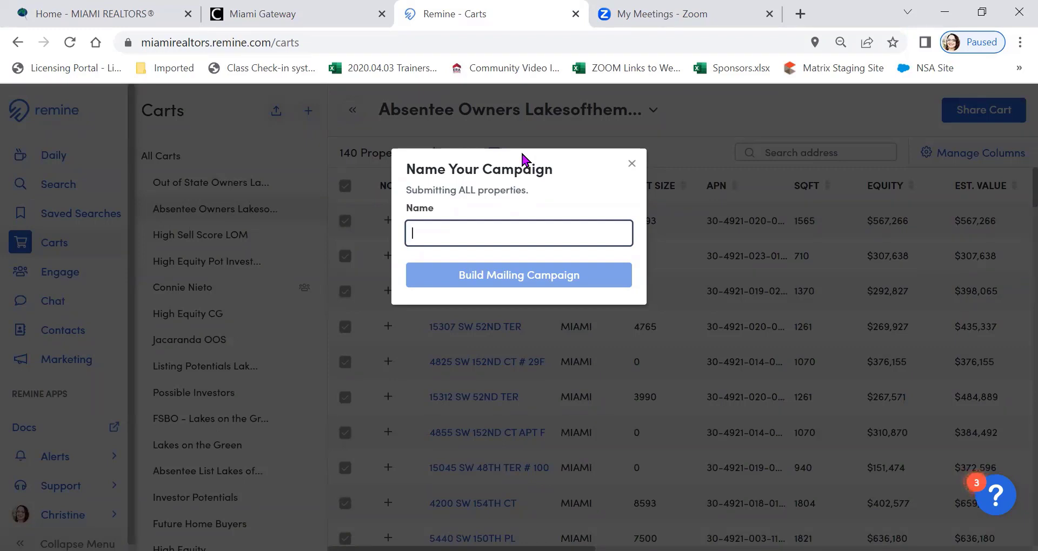
type("Absentee O")
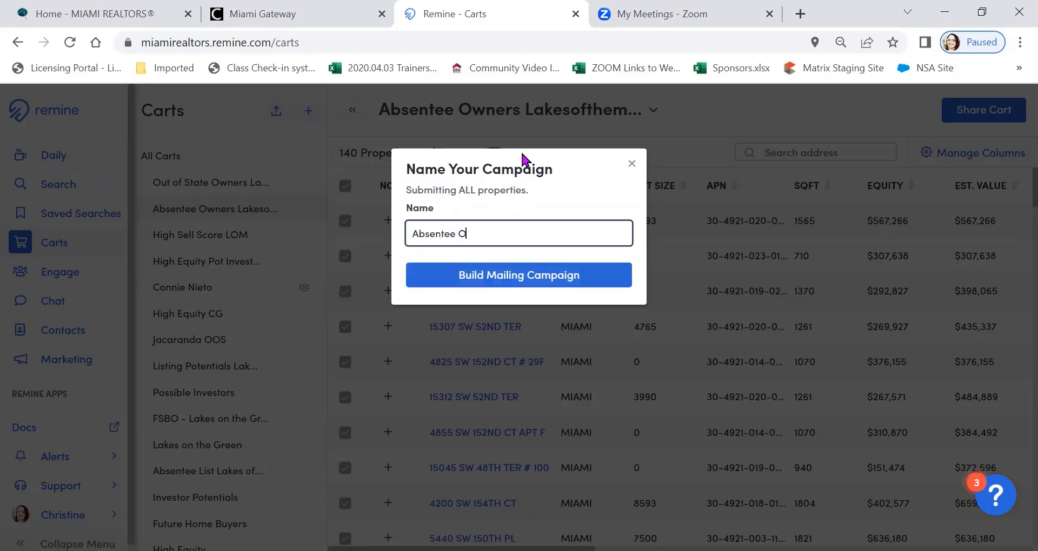
type("wners")
type("akes of Me")
key("BackSpace")
key("BackSpace")
key("BackSpace")
key("BackSpace")
key("BackSpace")
key("BackSpace")
left_click(495, 275)
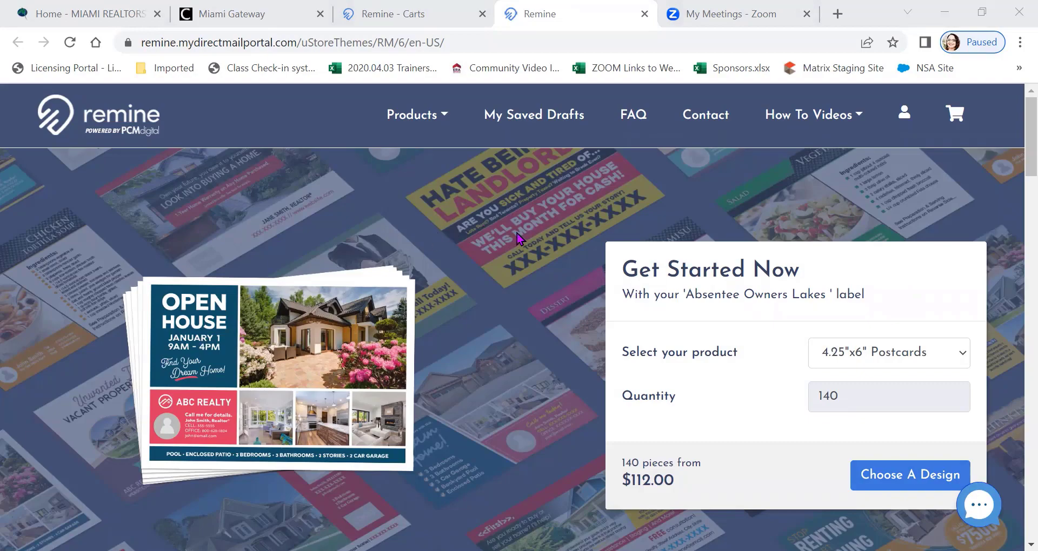
Look over the direct mail products and compare the campaign's price for 6"x8.5" Postcards and 6"x11" Postcards
scroll(519, 241, "down", 2)
scroll(517, 242, "down", 20)
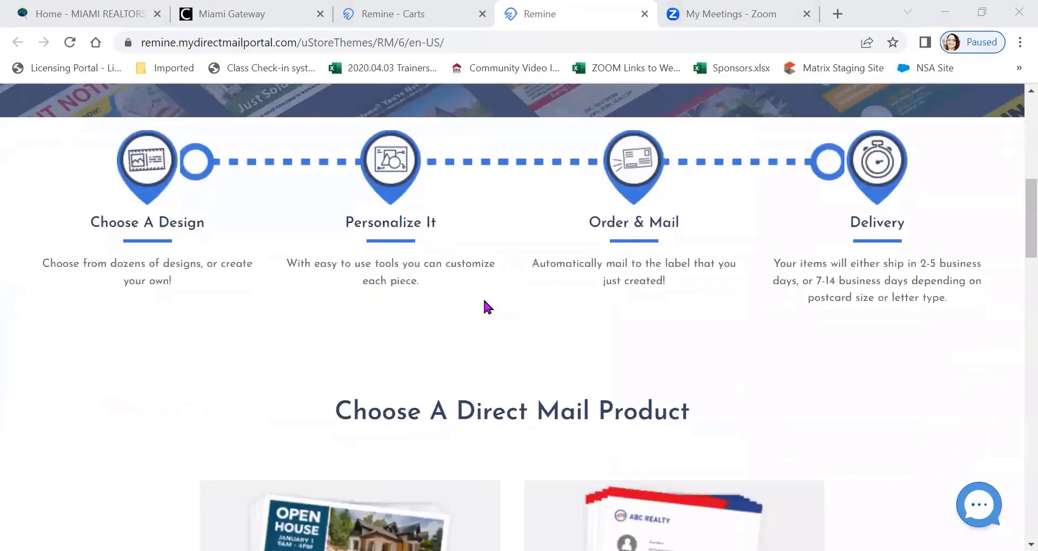
scroll(562, 158, "up", 20)
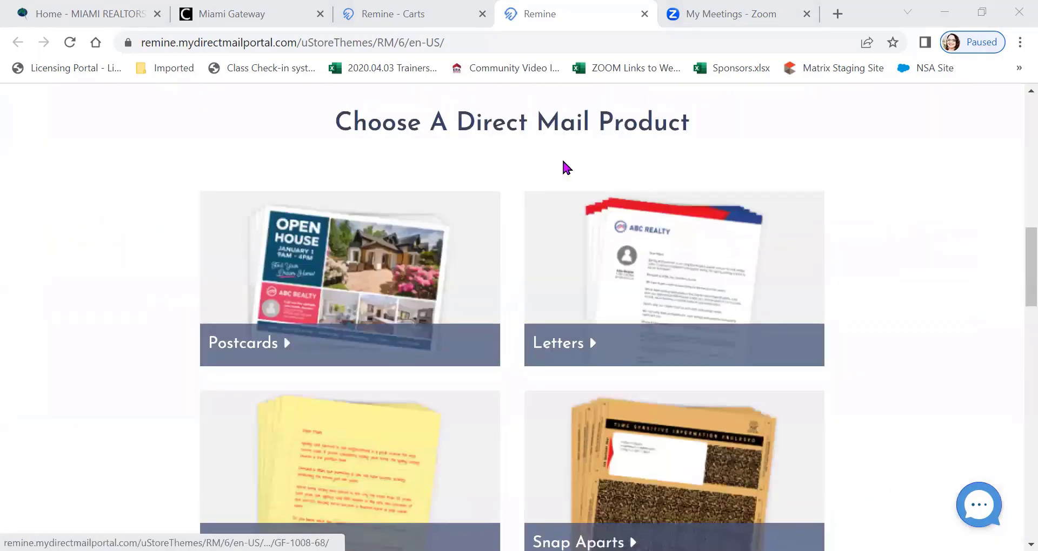
scroll(564, 168, "down", 2)
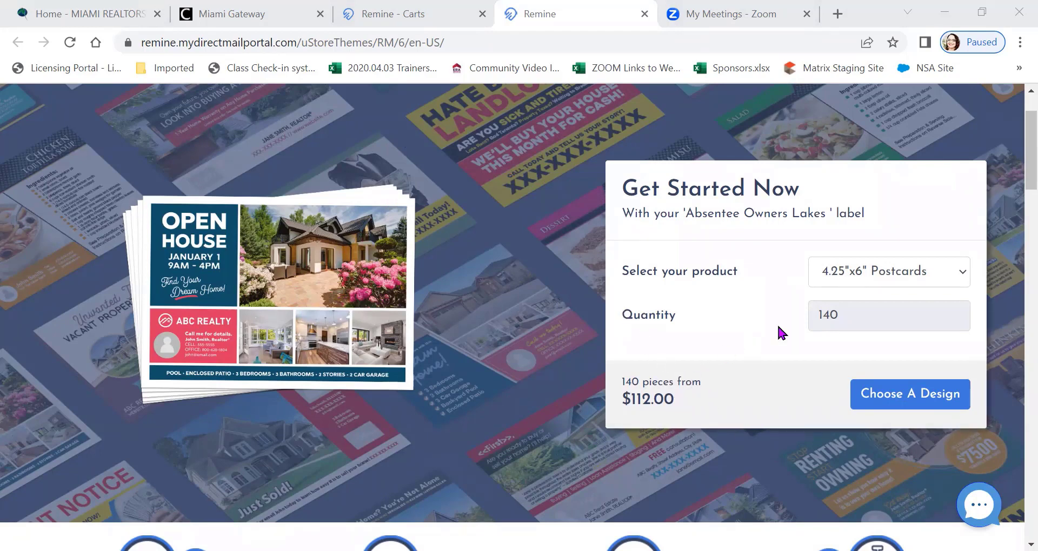
left_click(936, 270)
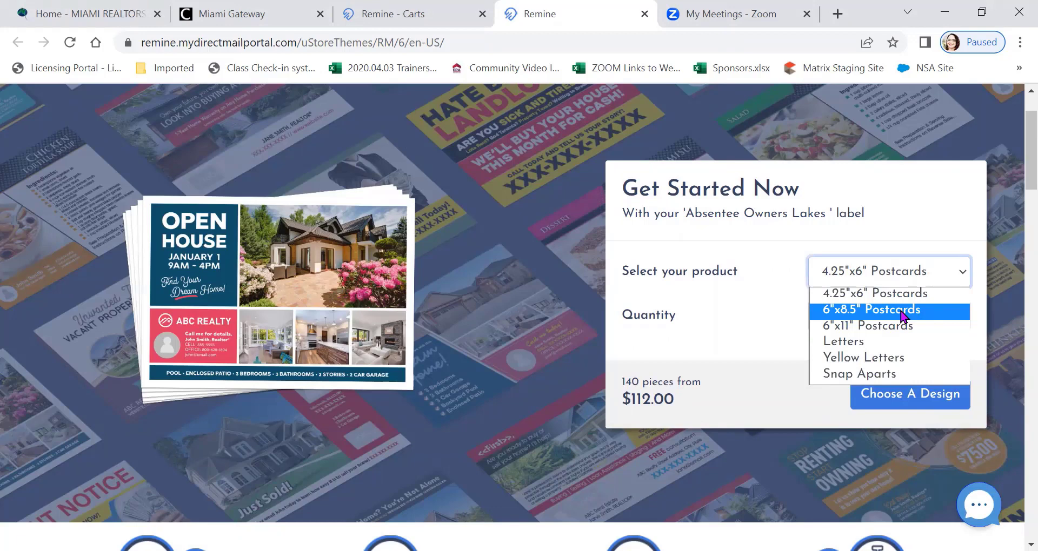
left_click(901, 311)
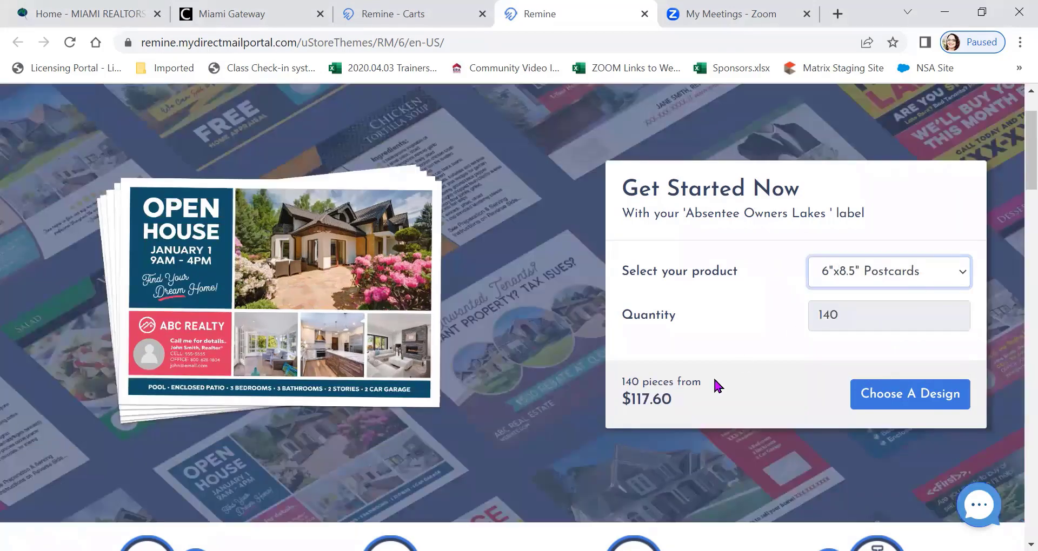
left_click(923, 272)
left_click(893, 327)
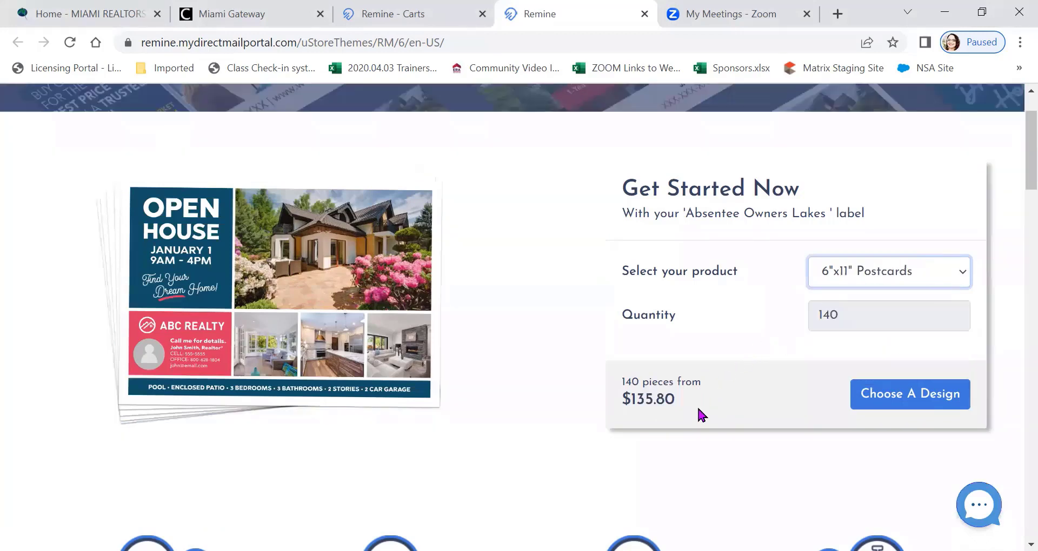
Switch the campaign product to Letters and to Yellow Letters, comparing their prices
left_click(909, 273)
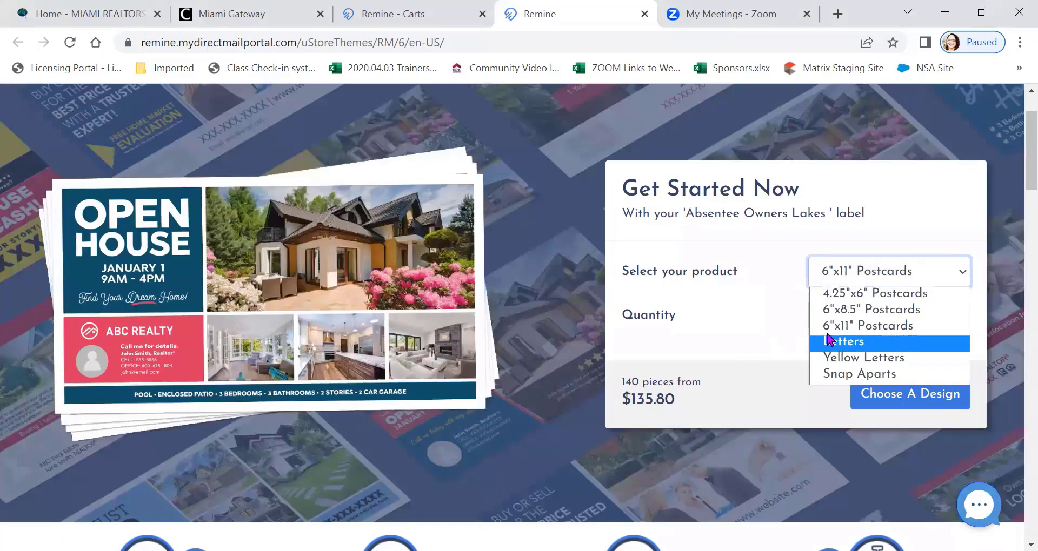
left_click(830, 342)
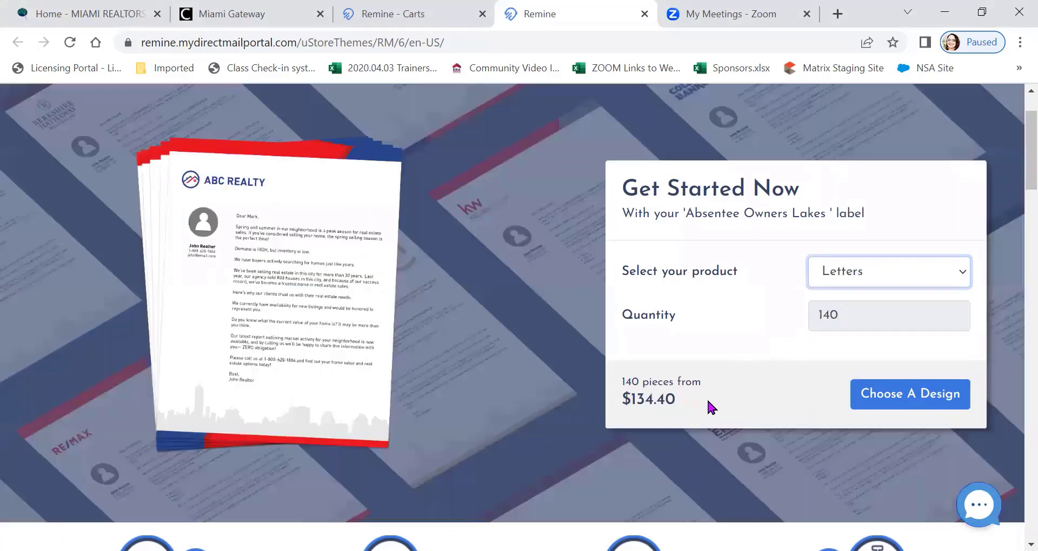
left_click(899, 266)
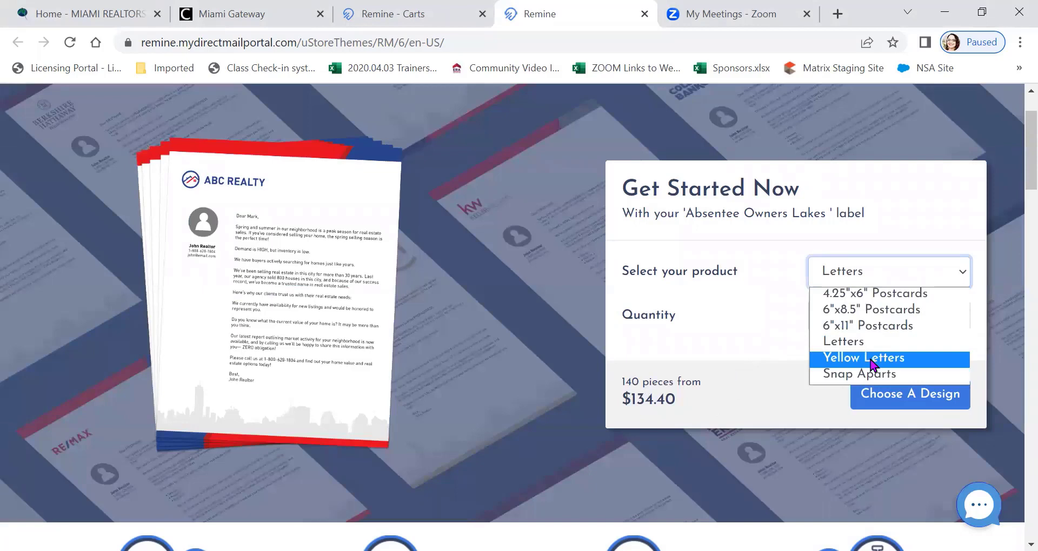
left_click(873, 360)
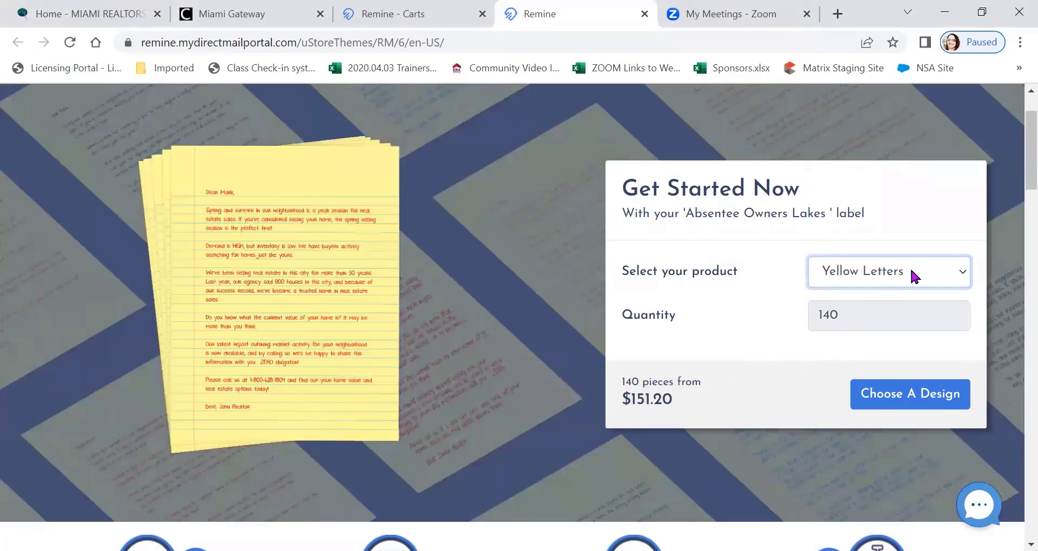
Check the campaign's price for Snap Aparts, set the product to 4.25"x6" Postcards, and proceed to choosing a design
left_click(909, 275)
left_click(885, 374)
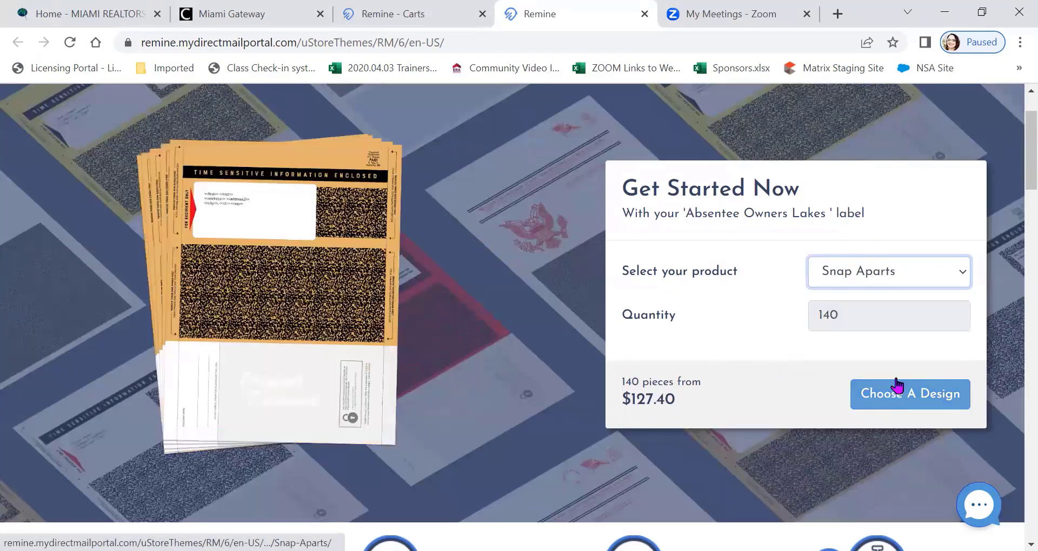
left_click(909, 267)
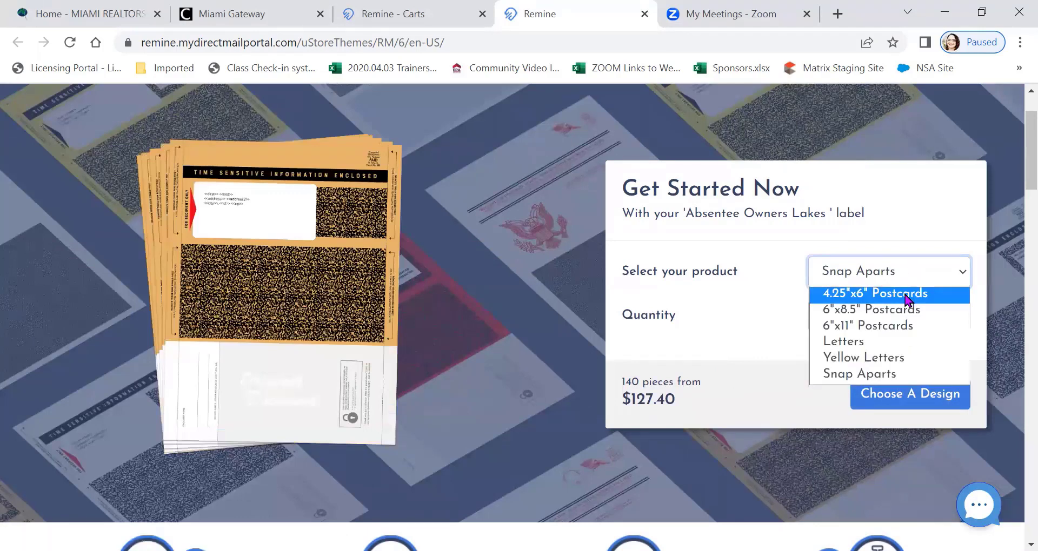
left_click(907, 297)
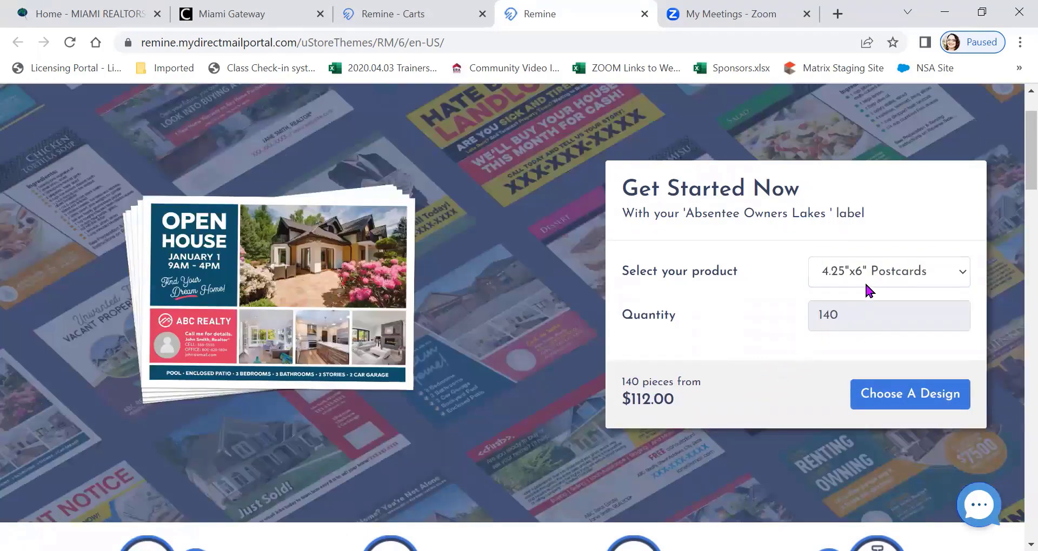
left_click(893, 390)
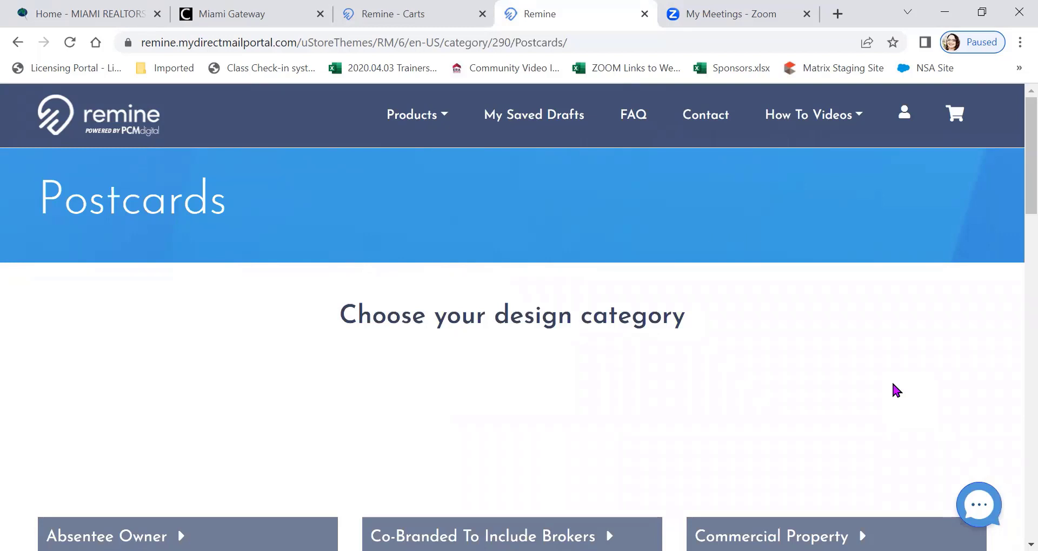
Review the available postcard design categories and open the Absentee Owner category
scroll(865, 399, "down", 1)
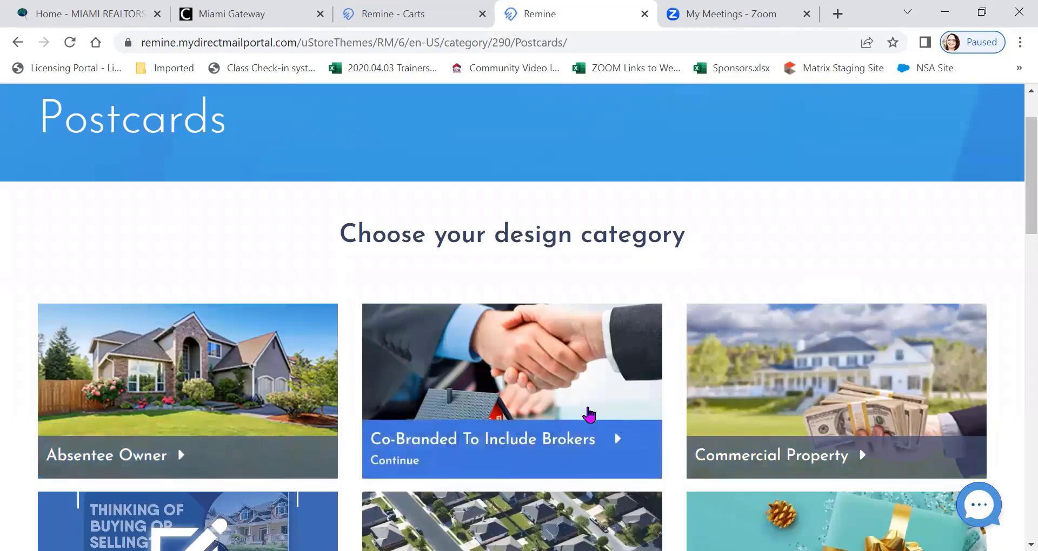
scroll(835, 351, "down", 4)
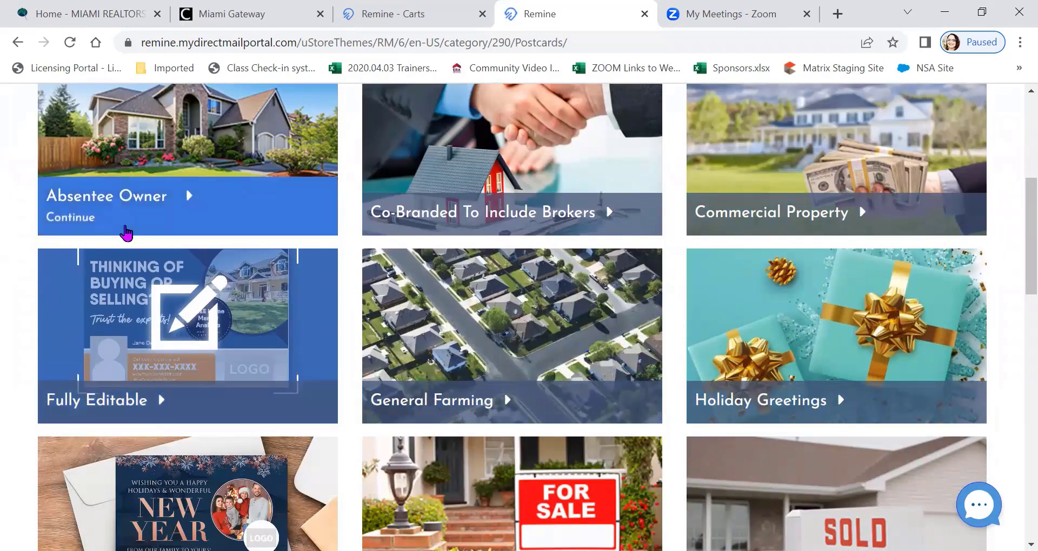
scroll(125, 238, "down", 4)
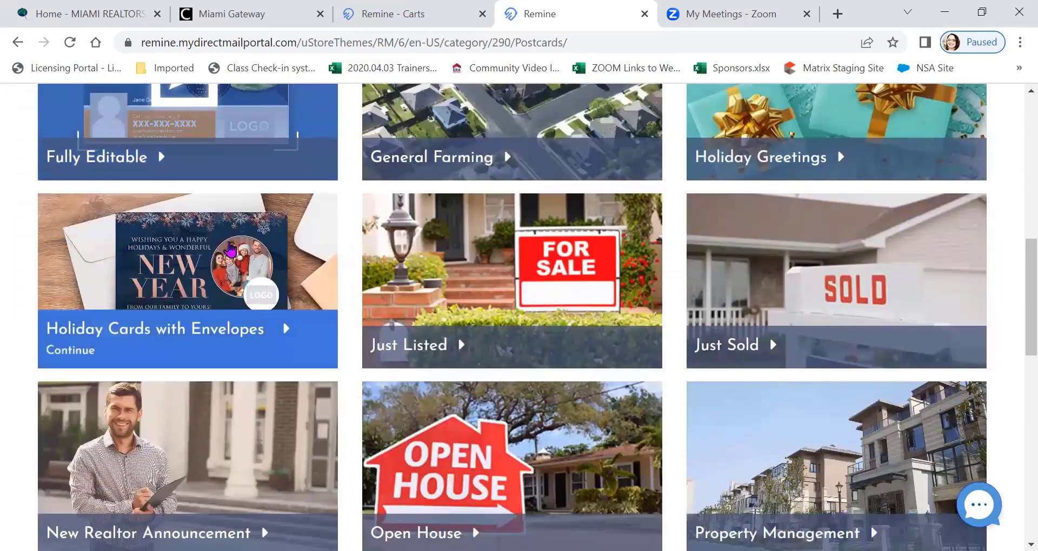
scroll(755, 255, "down", 4)
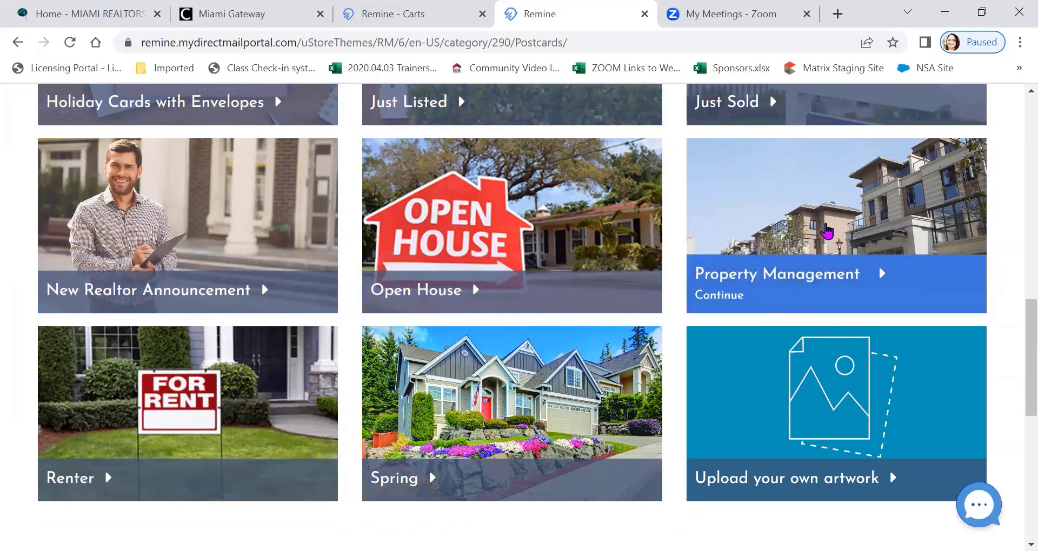
scroll(826, 231, "down", 3)
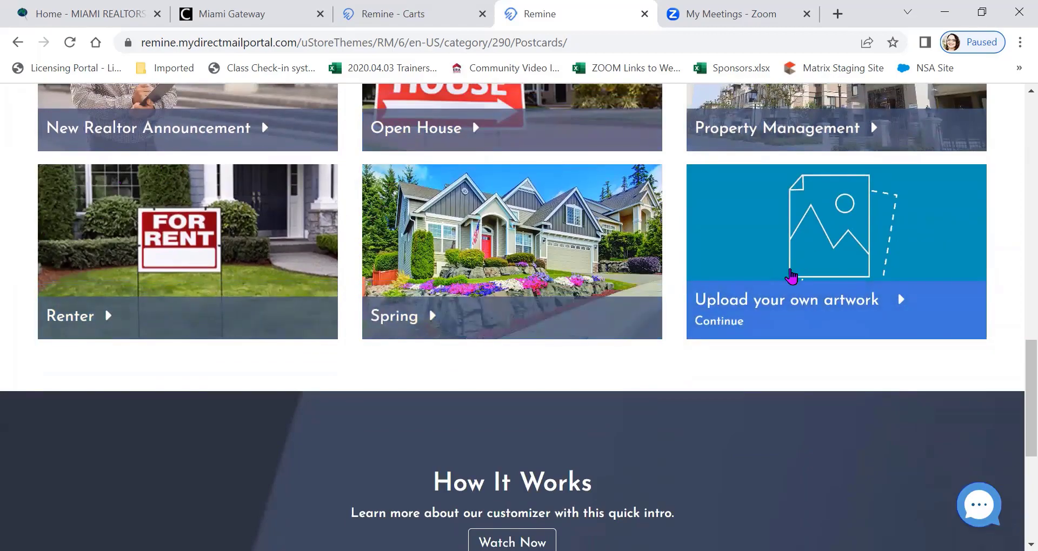
scroll(92, 301, "up", 6)
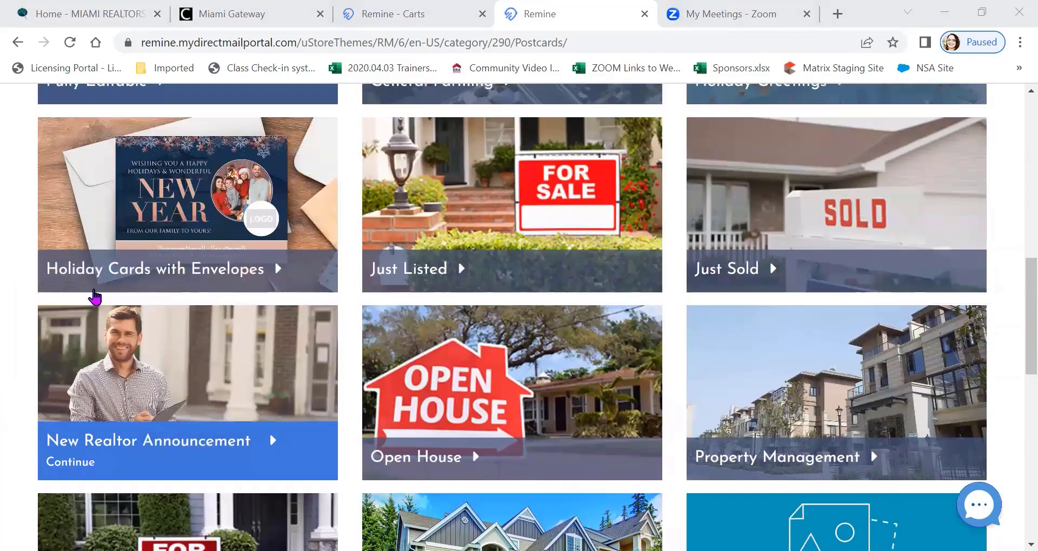
scroll(95, 297, "up", 9)
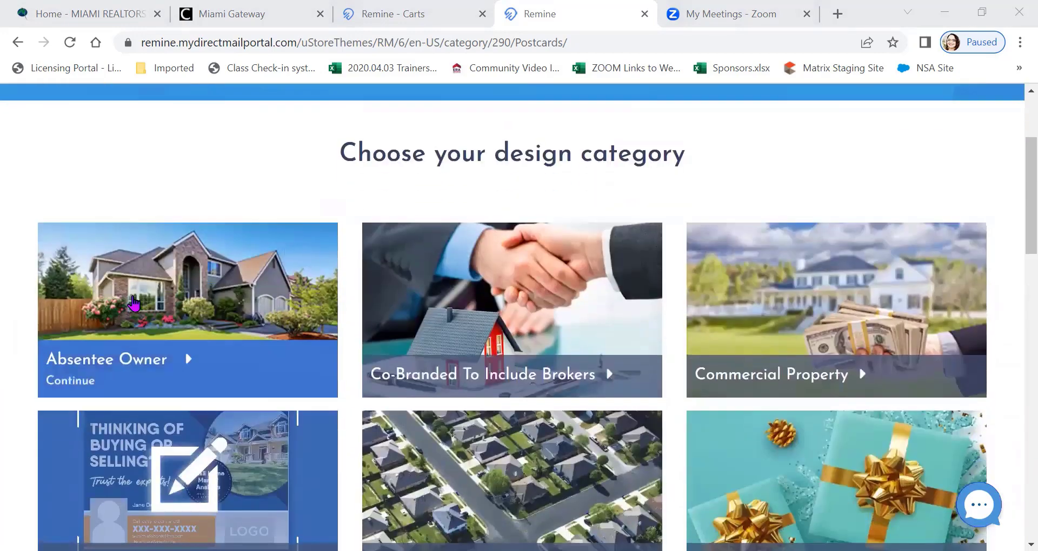
left_click(132, 338)
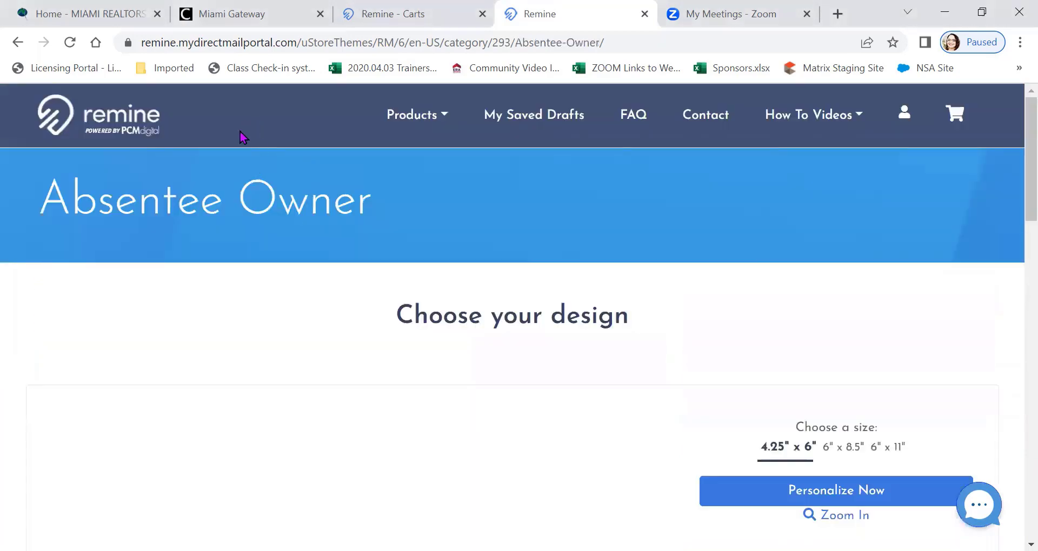
Browse the Absentee Owner postcard designs and start personalizing the "Having Trouble Meeting Your Property Tax Obligations?" design in 4.25" x 6"
scroll(708, 265, "down", 3)
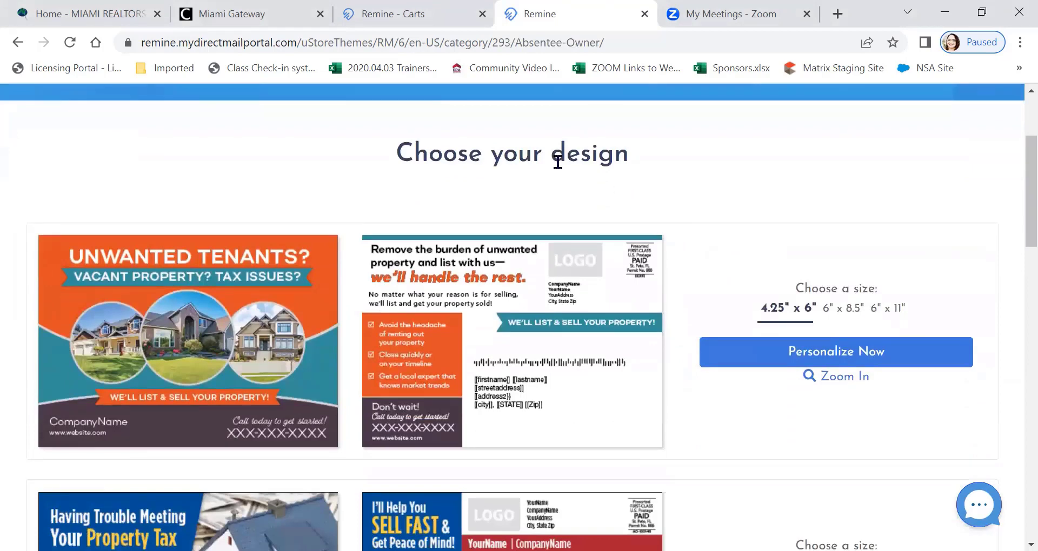
scroll(252, 270, "down", 5)
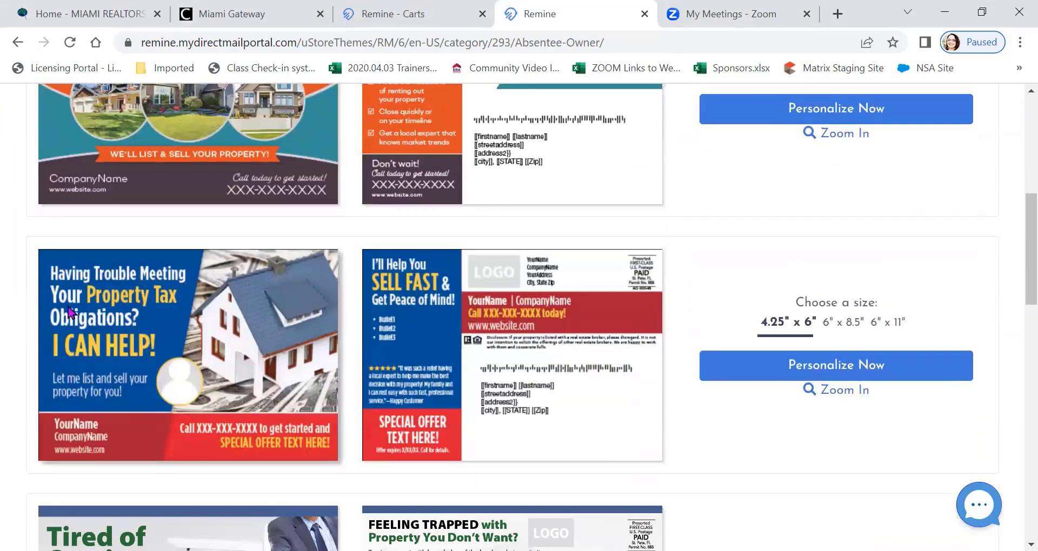
scroll(164, 298, "down", 6)
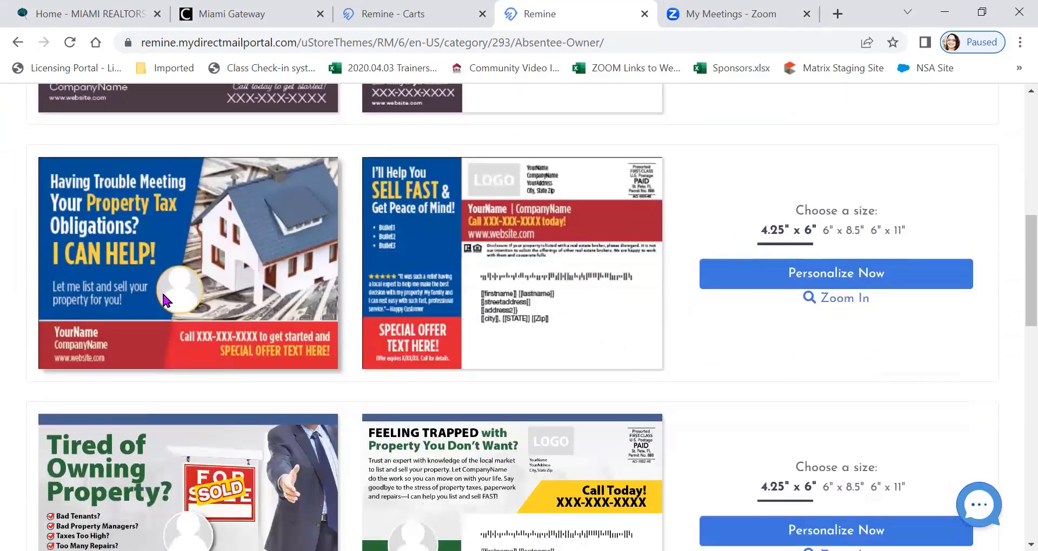
scroll(146, 274, "down", 5)
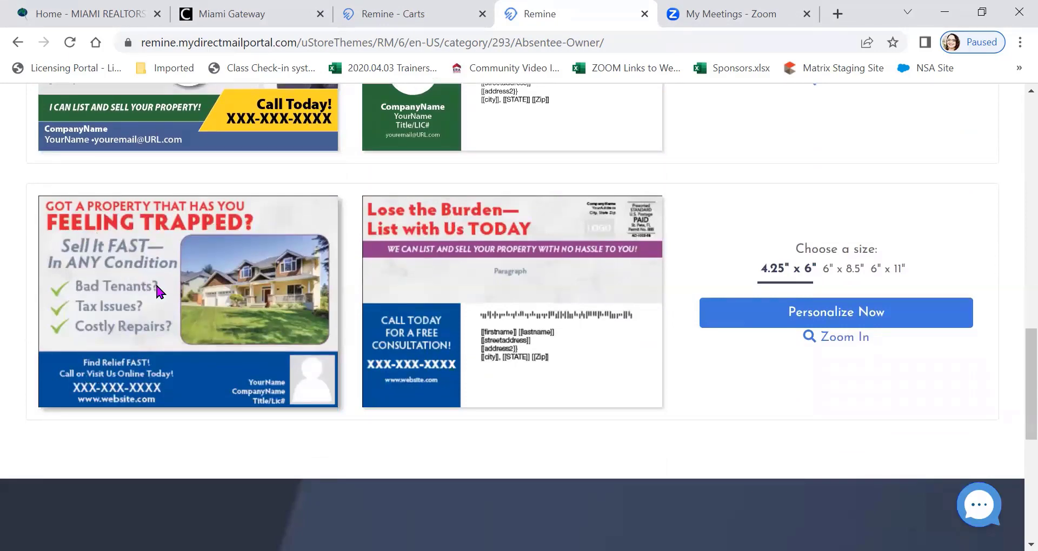
scroll(157, 283, "up", 6)
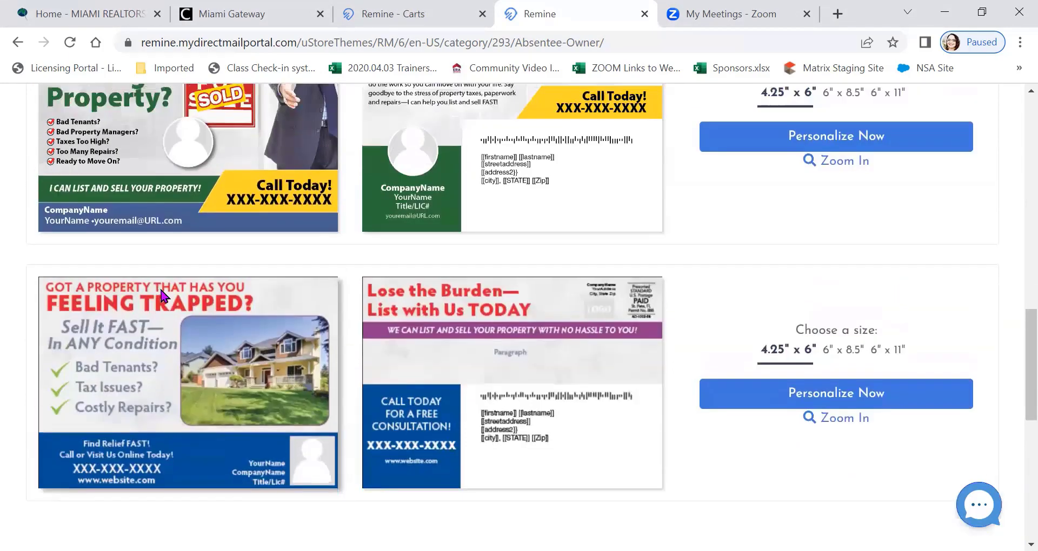
scroll(163, 293, "up", 3)
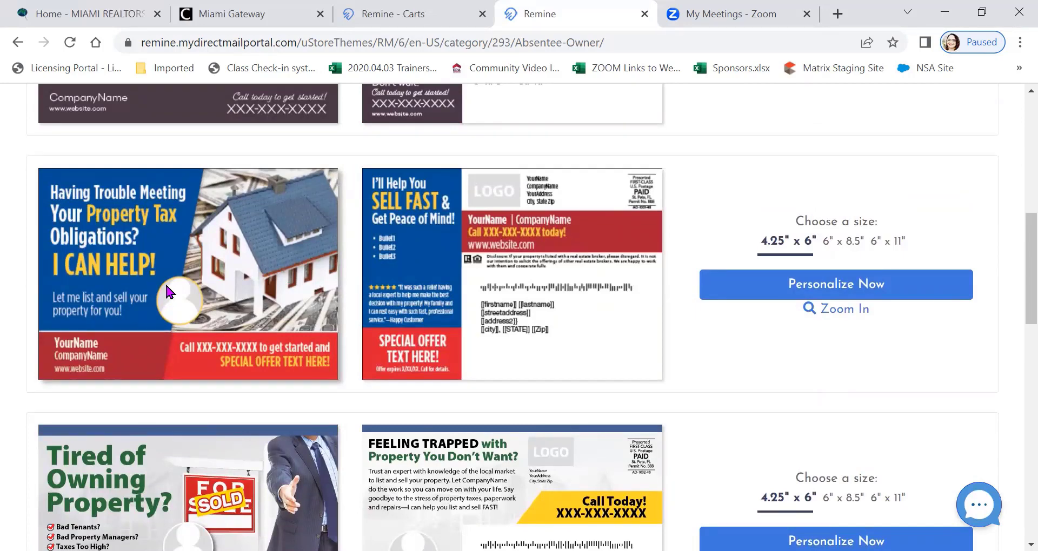
left_click(826, 292)
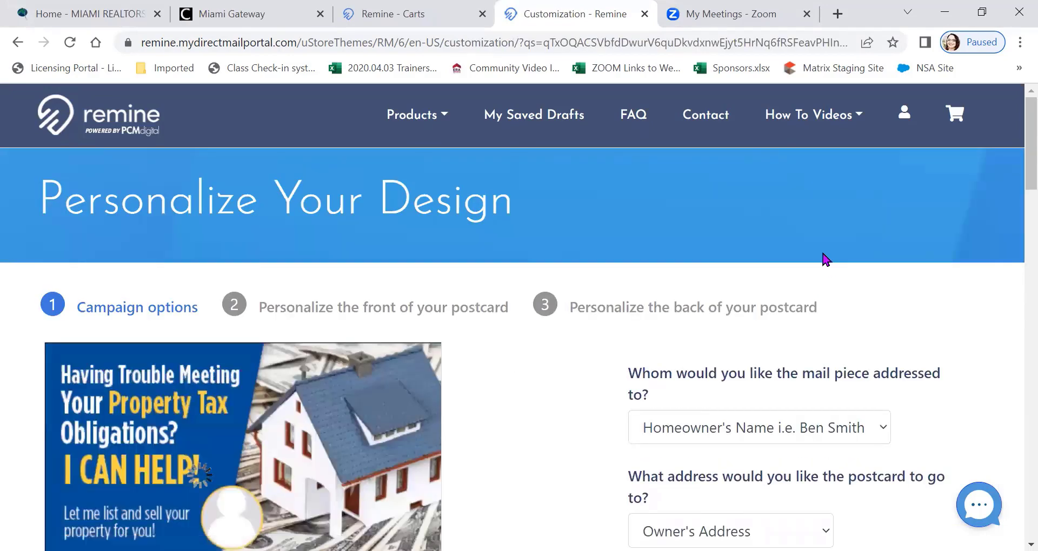
Review the campaign's addressing options, keeping Homeowner's Name as the addressee and Owner's Address as the destination
scroll(795, 241, "down", 2)
scroll(795, 241, "up", 2)
scroll(431, 361, "down", 4)
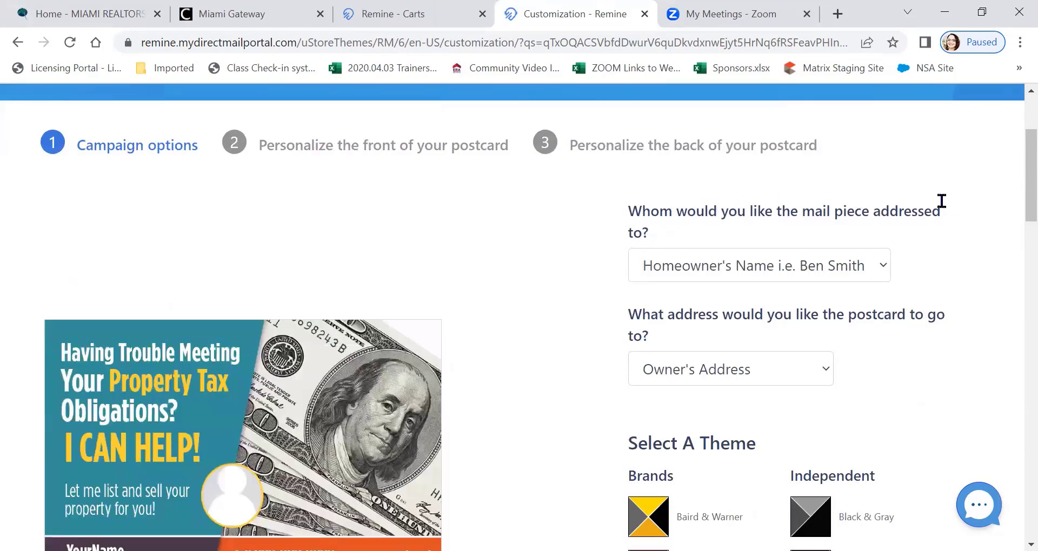
left_click(884, 263)
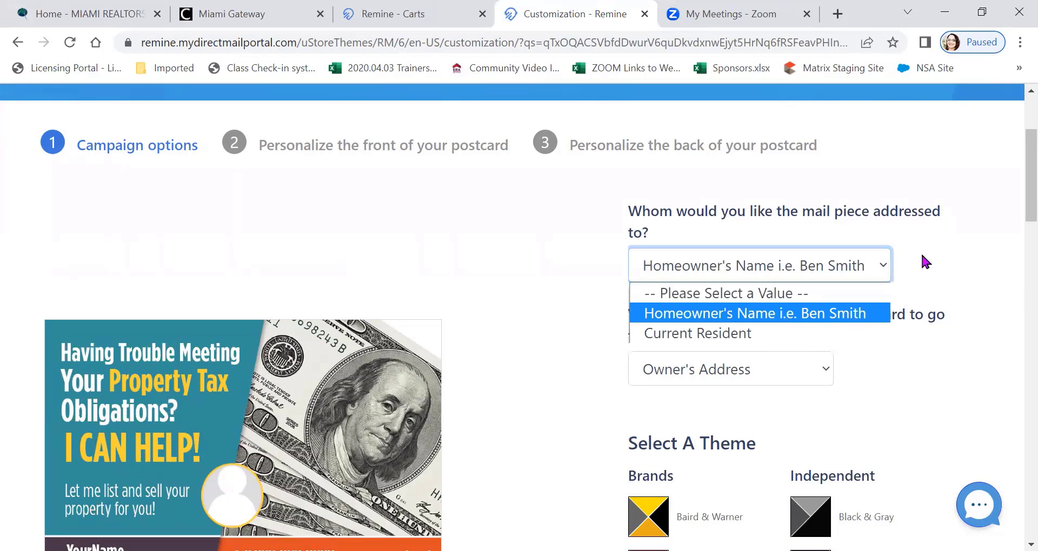
scroll(919, 254, "down", 1)
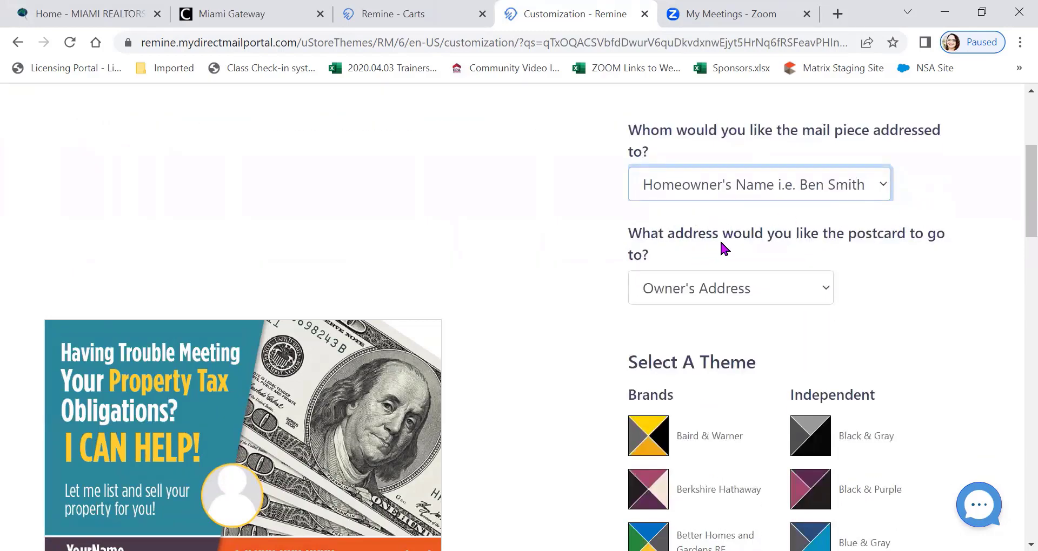
left_click(813, 285)
left_click(746, 340)
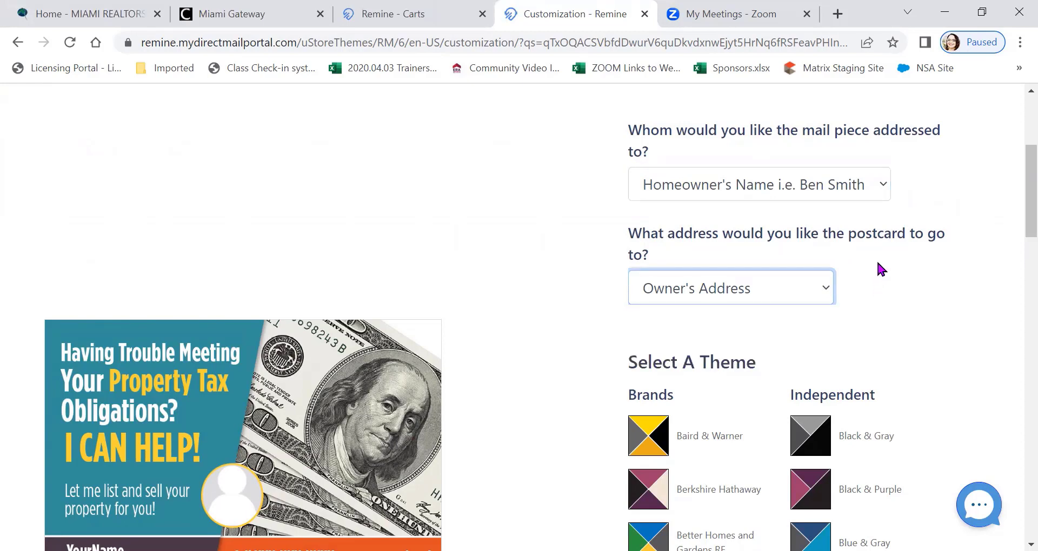
Look through the brand and independent color themes offered for the postcard
scroll(877, 256, "down", 3)
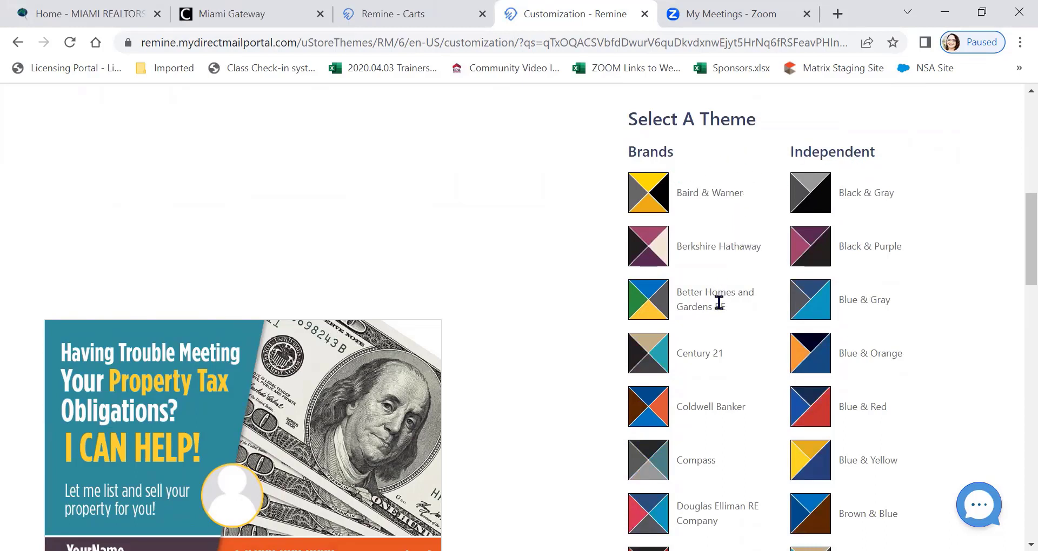
scroll(724, 308, "down", 1)
scroll(723, 307, "down", 6)
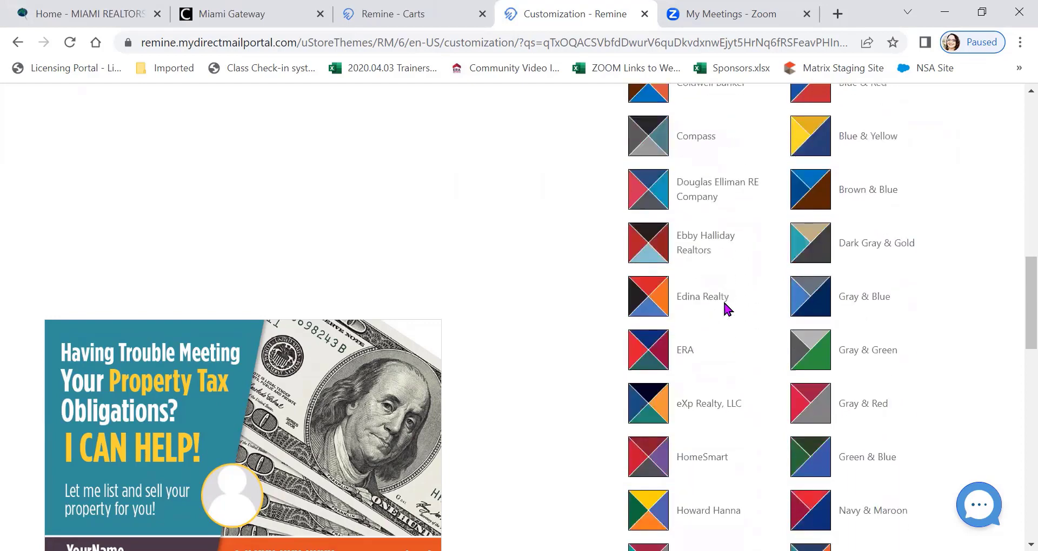
scroll(725, 304, "down", 8)
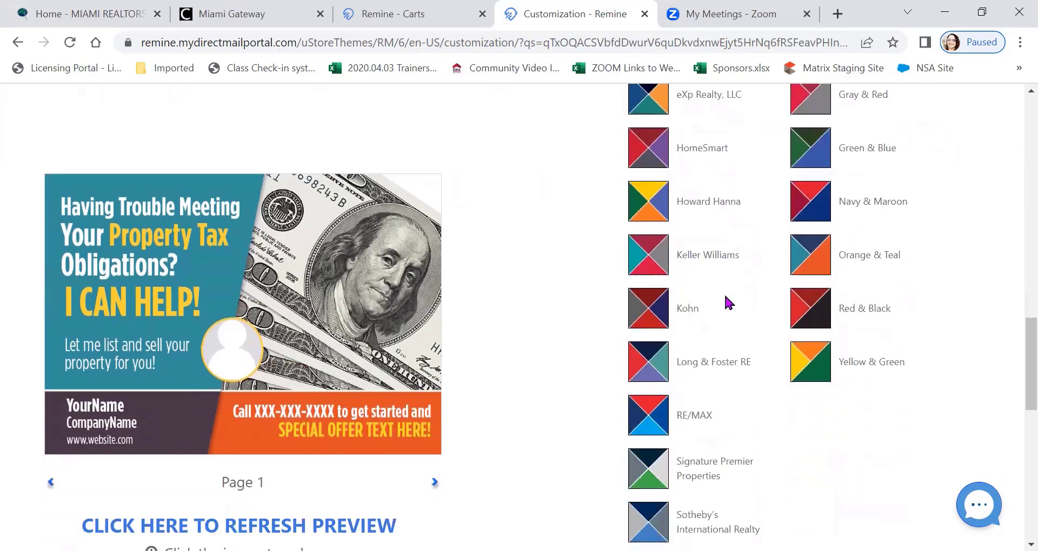
scroll(724, 303, "down", 2)
scroll(729, 302, "up", 8)
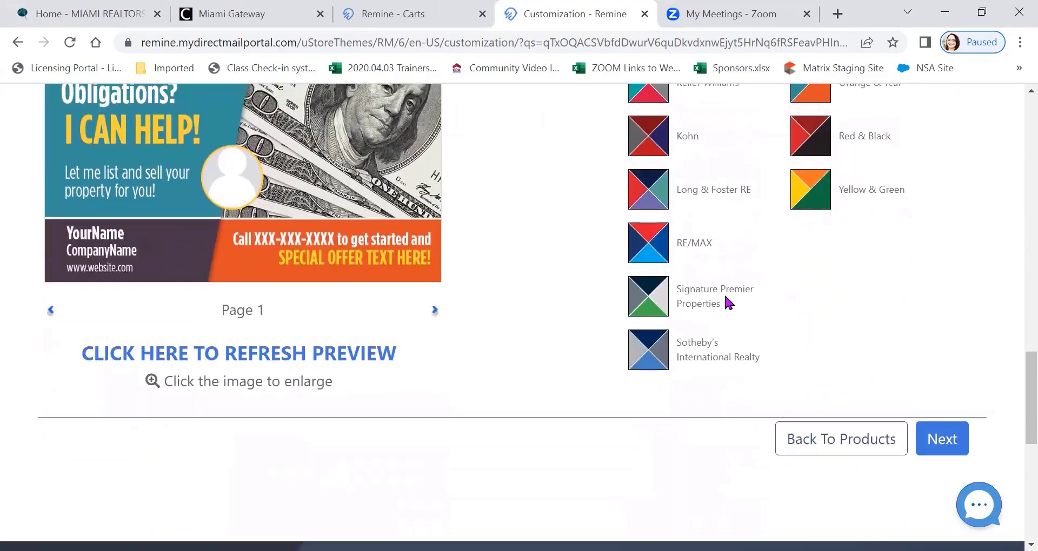
scroll(738, 293, "up", 8)
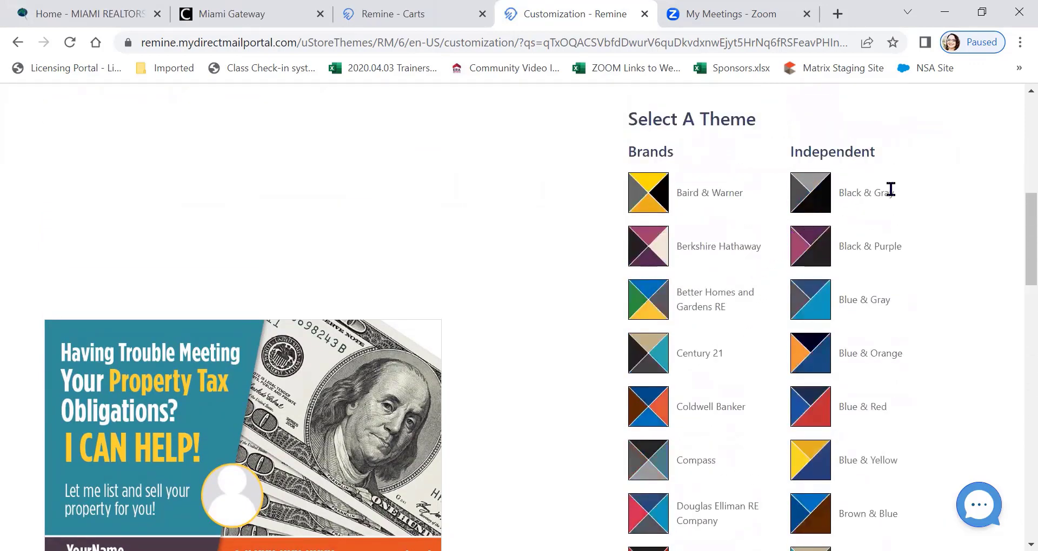
Apply the independent Green & Blue theme to the postcard and refresh its preview
scroll(900, 216, "down", 2)
scroll(907, 245, "down", 5)
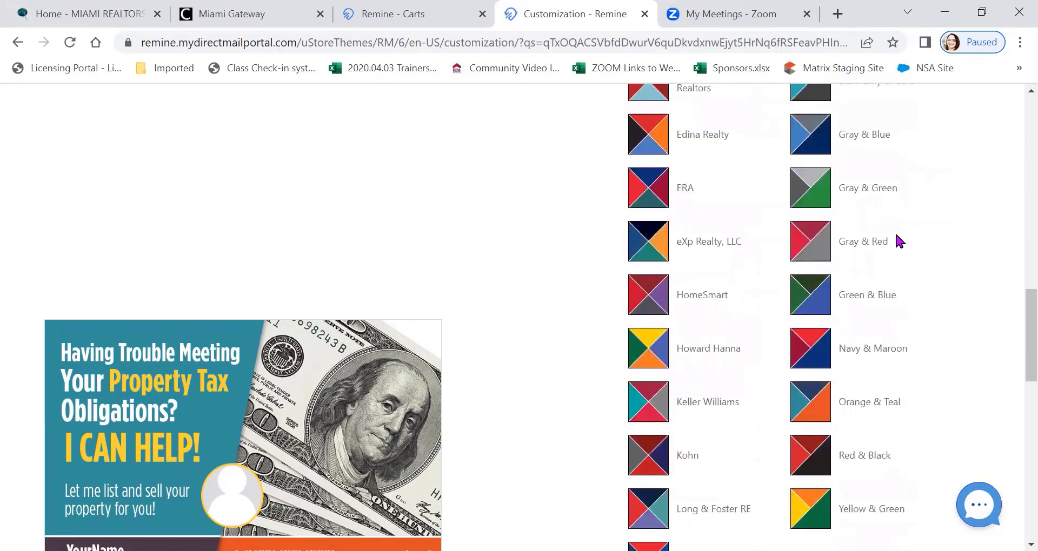
scroll(899, 241, "down", 1)
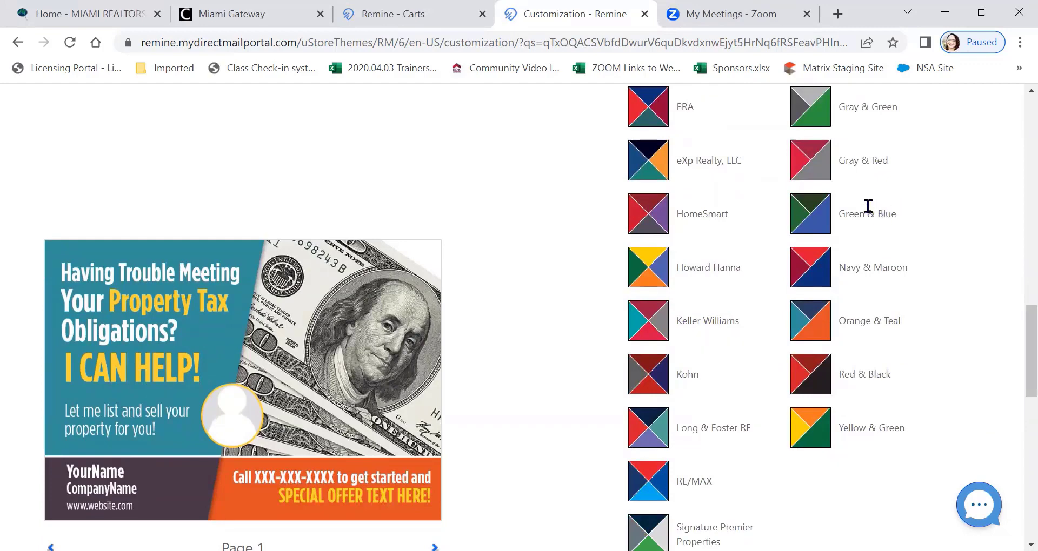
left_click(813, 220)
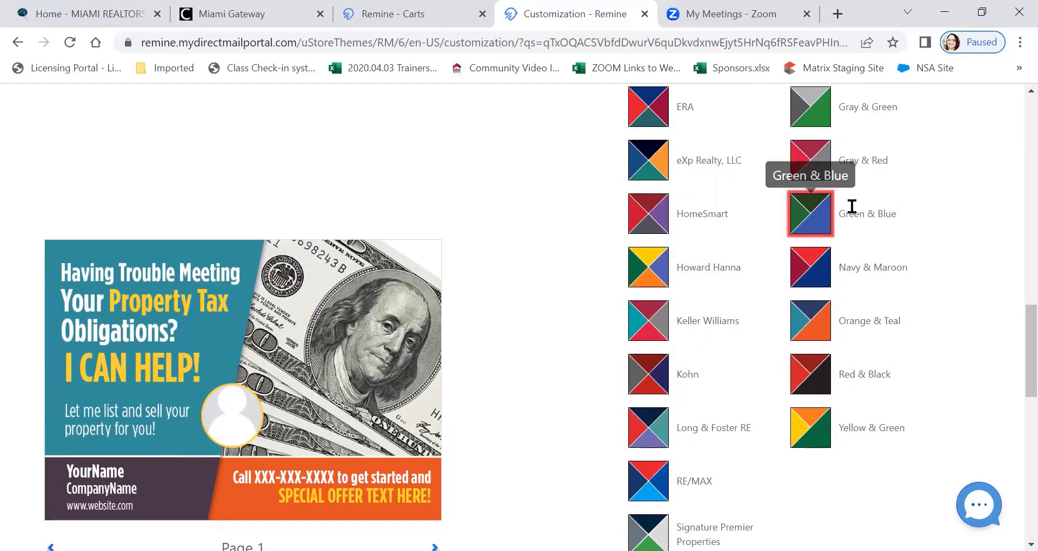
scroll(566, 217, "down", 3)
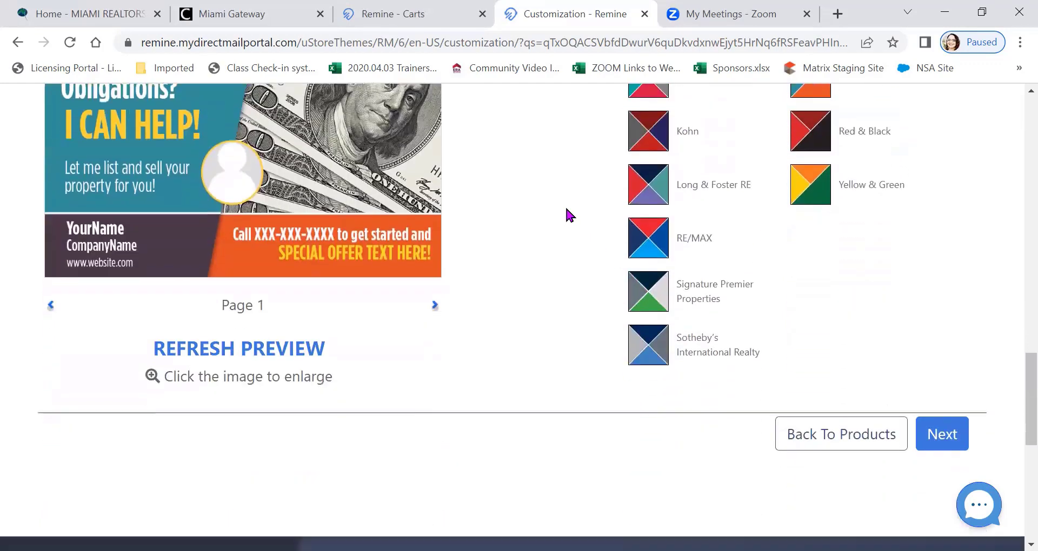
left_click(282, 346)
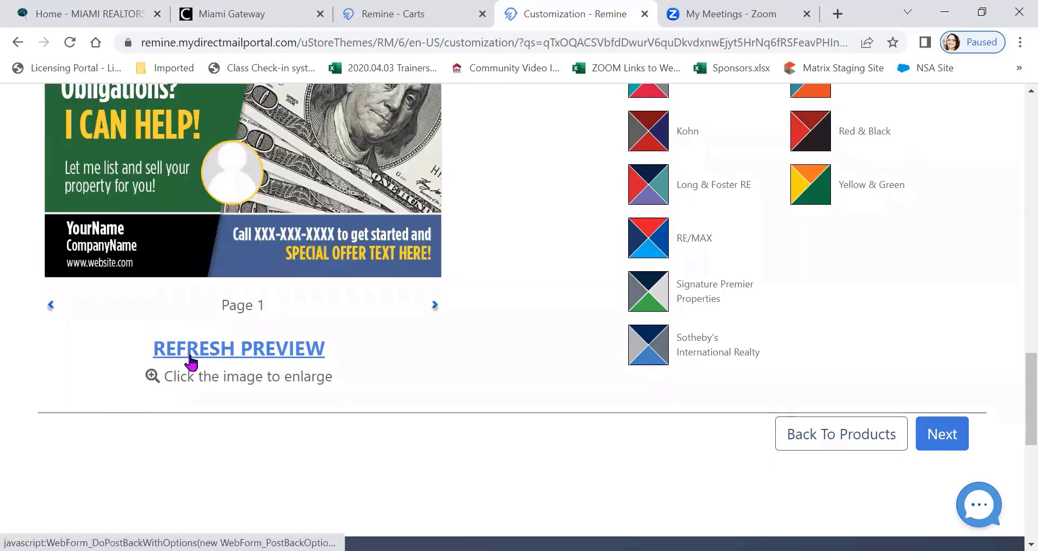
scroll(191, 356, "up", 1)
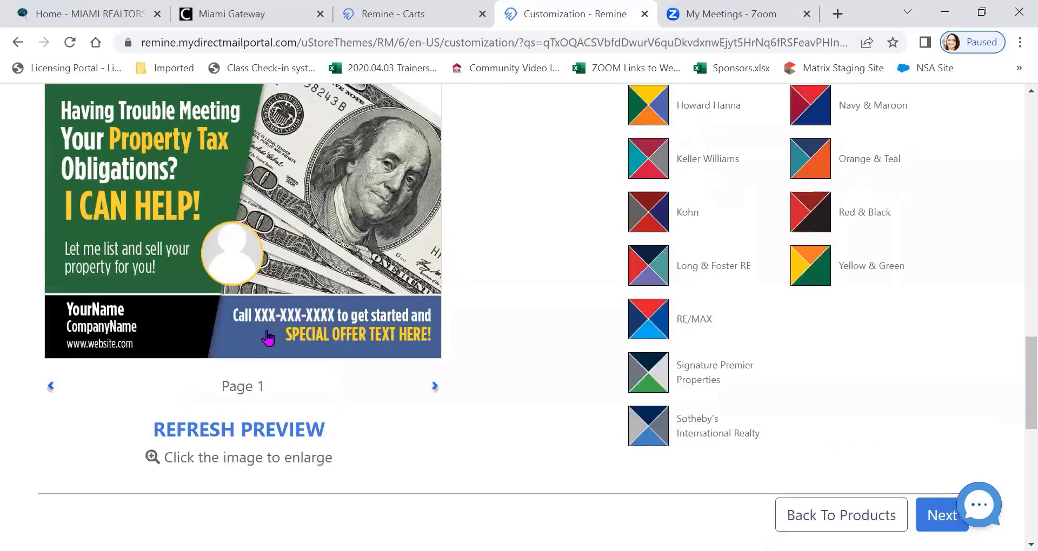
Finish the campaign options and continue to personalizing the front of the postcard
scroll(318, 312, "down", 1)
scroll(317, 319, "down", 1)
left_click(941, 434)
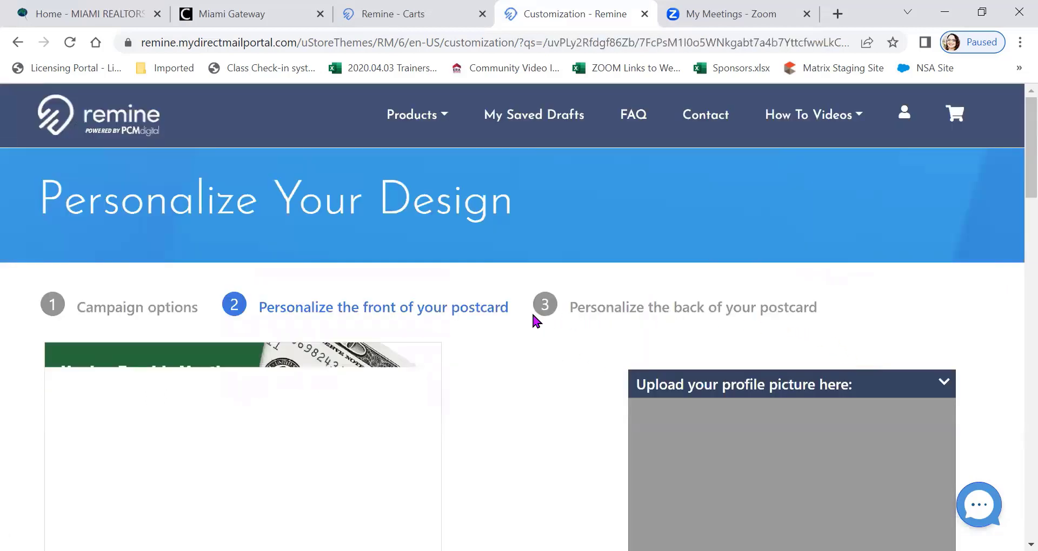
Set the profile picture on the postcard's front to the woman's headshot from the image gallery
scroll(532, 315, "down", 2)
scroll(526, 305, "down", 1)
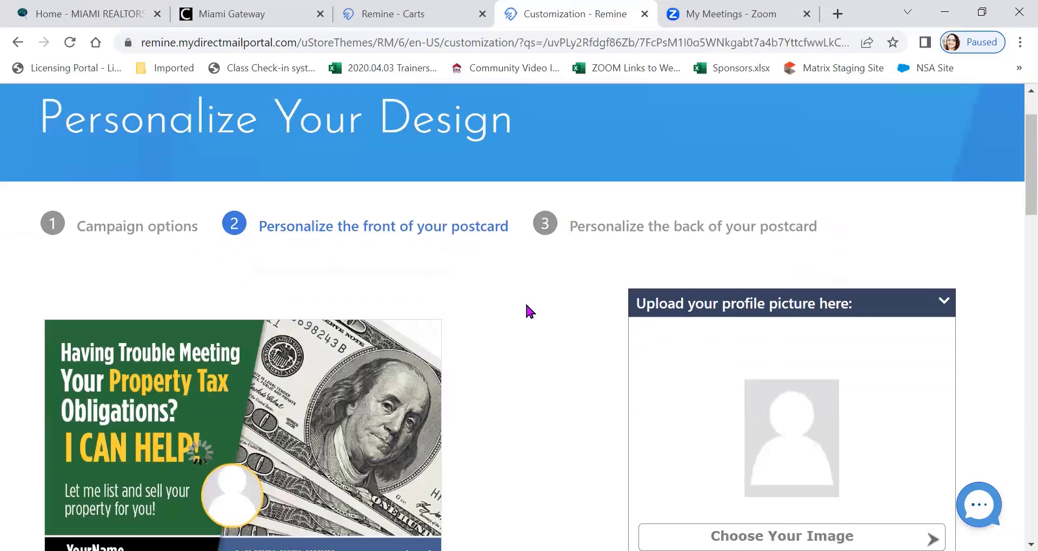
scroll(527, 311, "down", 2)
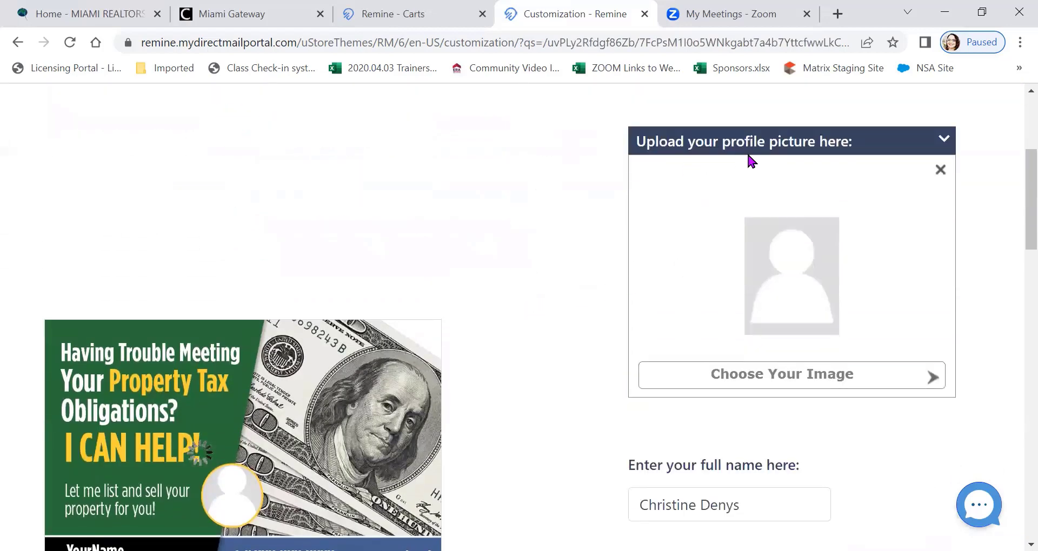
left_click(794, 384)
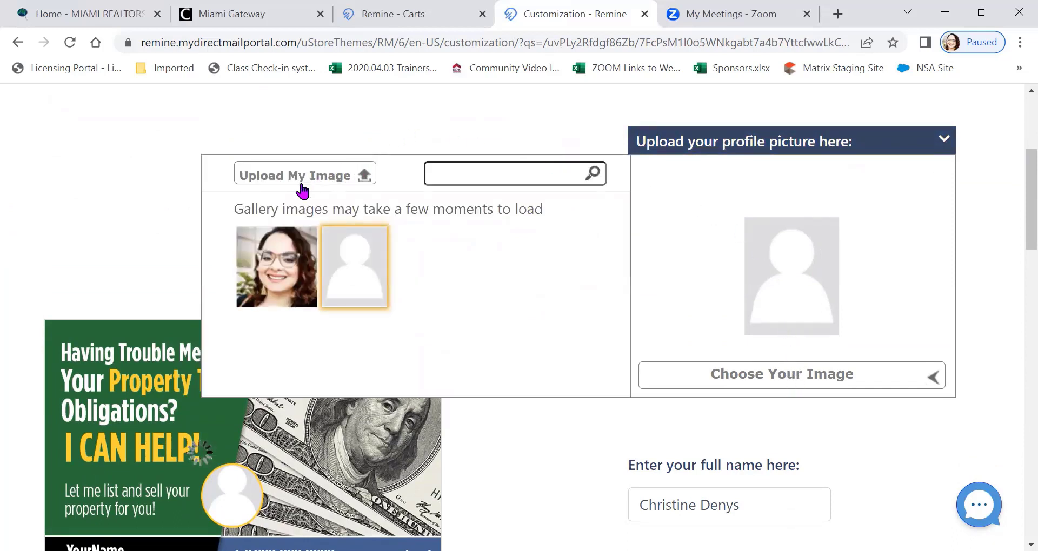
left_click(276, 271)
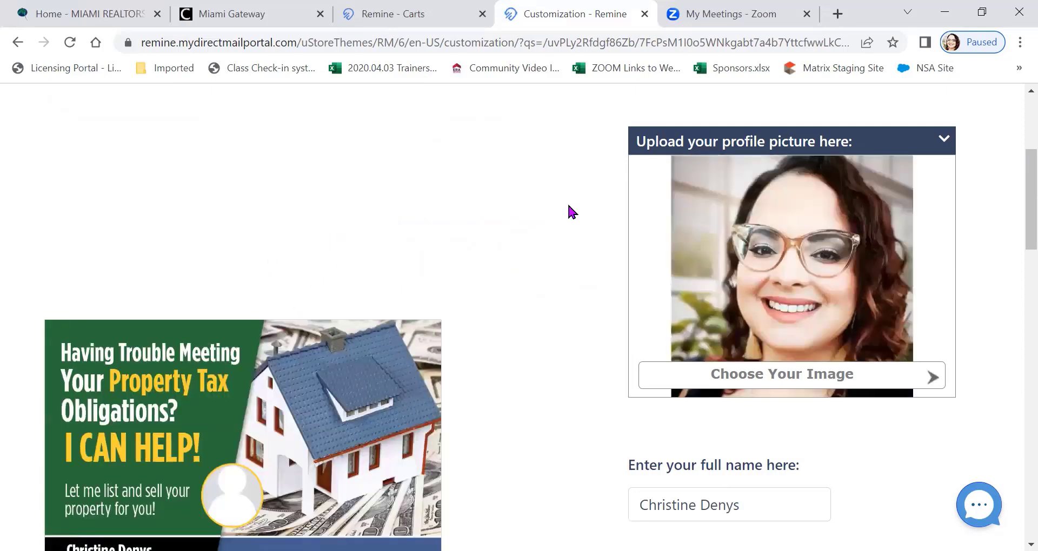
Add ", Realtor" after the agent's full name on the postcard's front
scroll(566, 202, "down", 5)
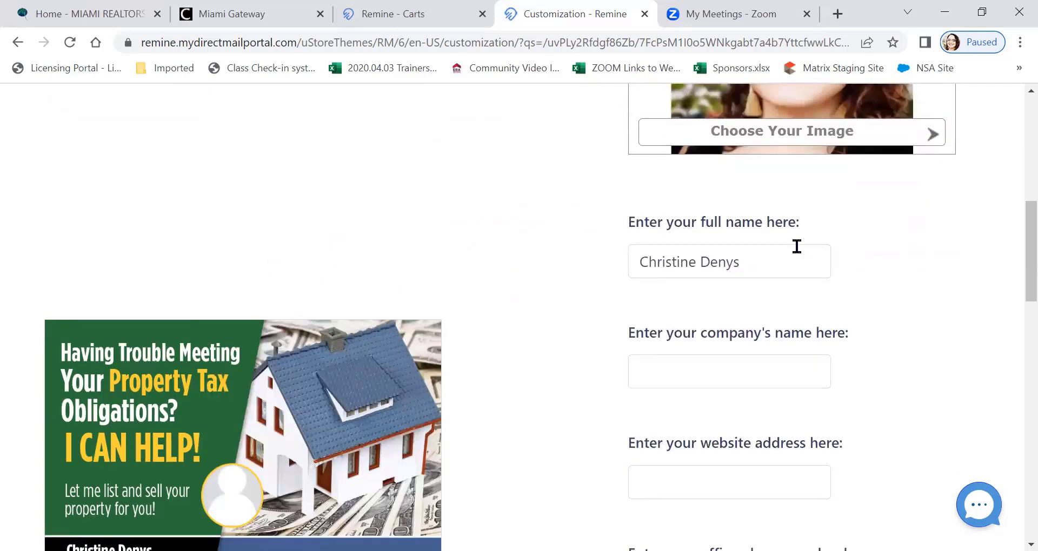
left_click(769, 263)
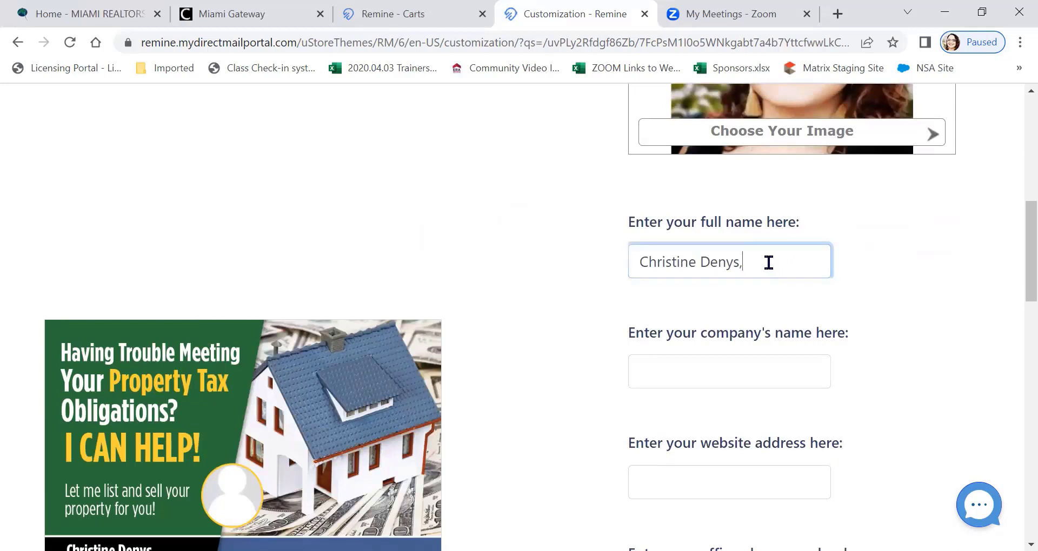
type(", Realtor")
Fill in the company name from the saved Miami Association of Realtors entry and shorten it to Miami Realtor
left_click(682, 374)
left_click(771, 410)
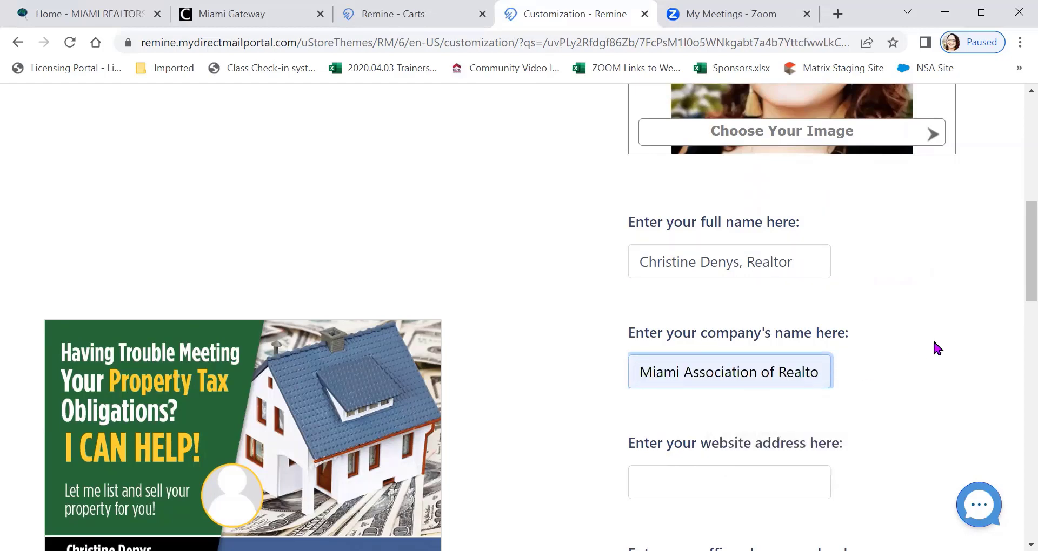
scroll(933, 338, "down", 1)
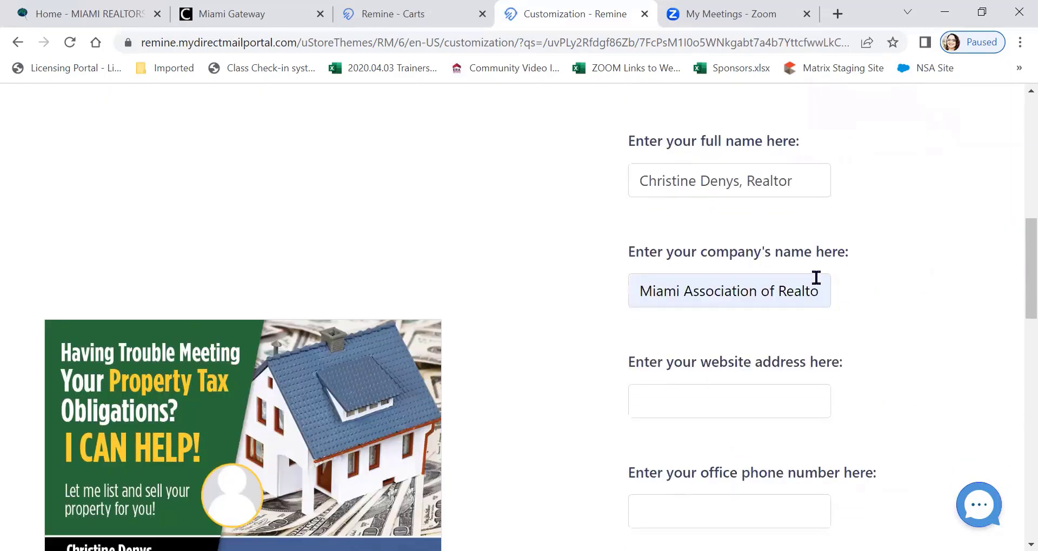
left_click(683, 291)
left_click_drag(684, 291, 787, 301)
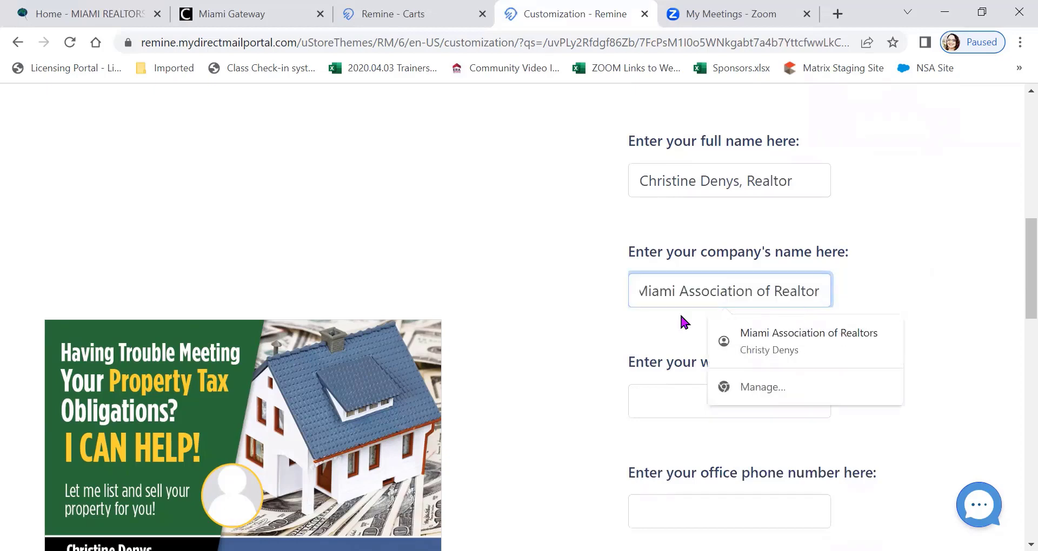
left_click_drag(680, 292, 774, 294)
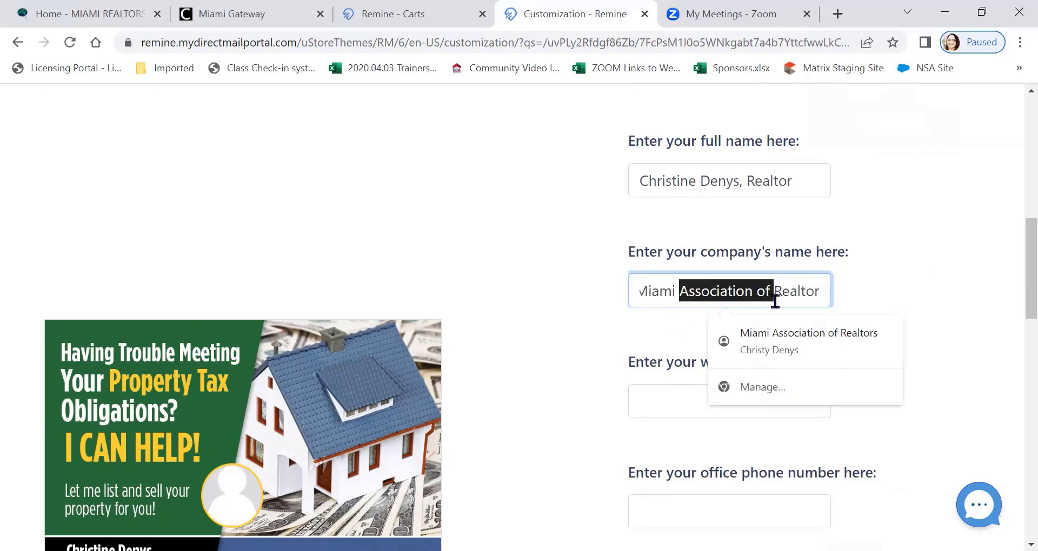
key("BackSpace")
left_click(922, 262)
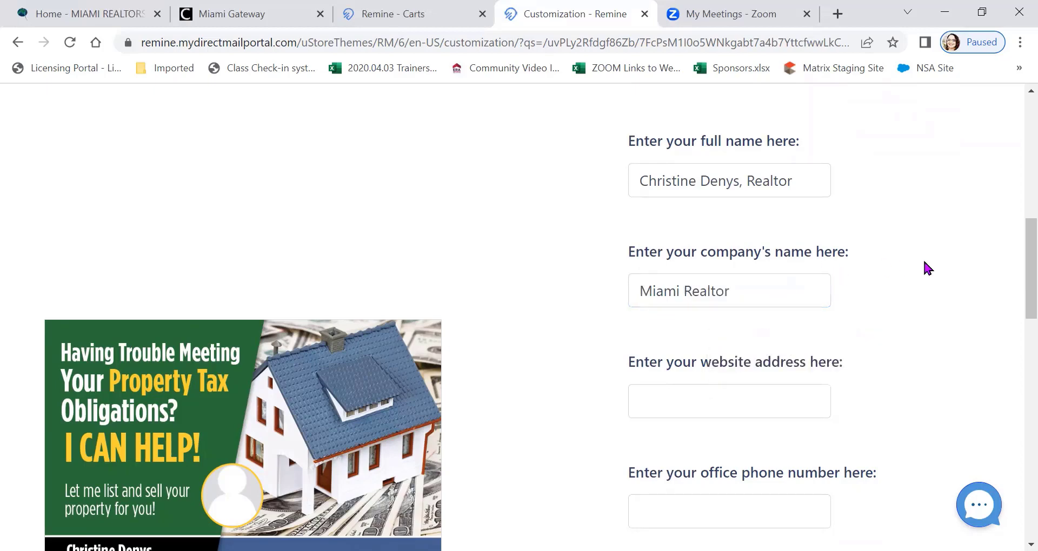
scroll(776, 301, "down", 1)
left_click(721, 313)
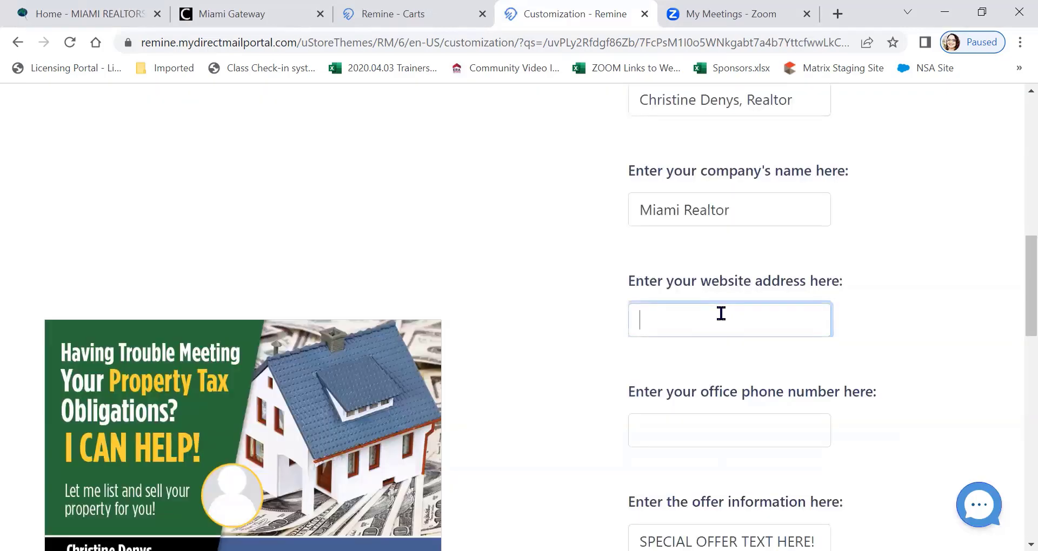
type("www.miamirealtors")
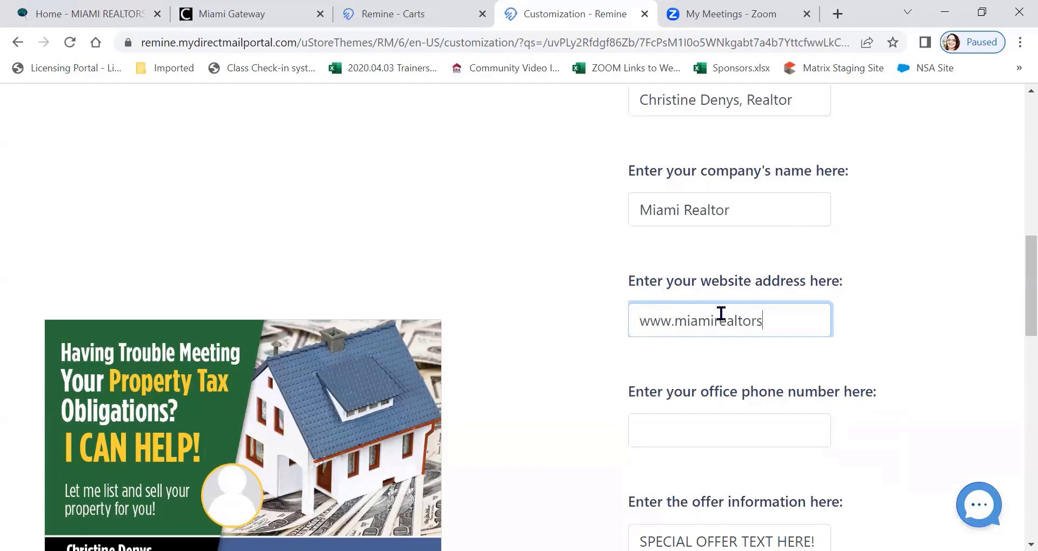
type(".com")
left_click(892, 174)
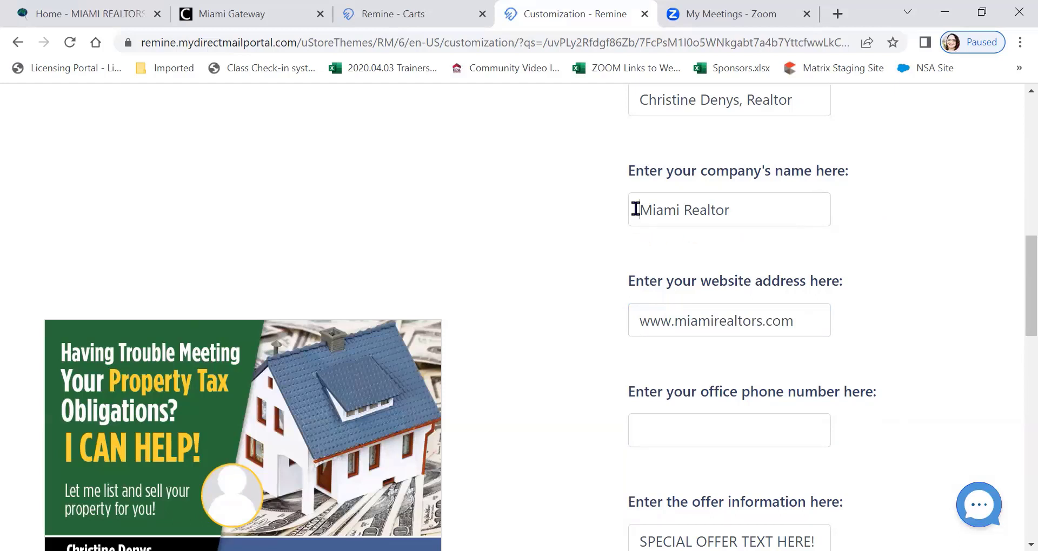
left_click(636, 209)
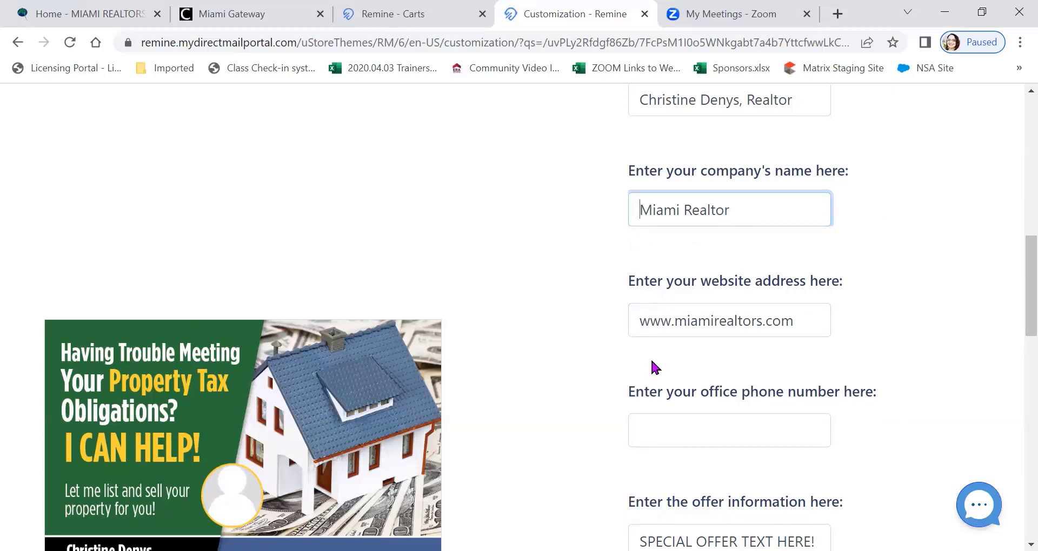
left_click(949, 242)
Fill in the office phone number for the postcard's front
scroll(704, 357, "down", 2)
left_click(684, 357)
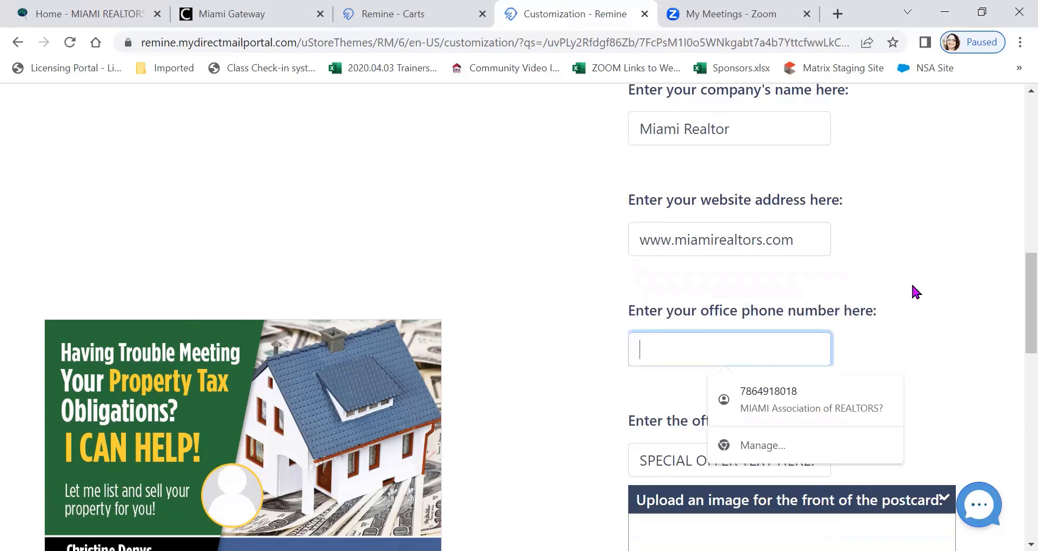
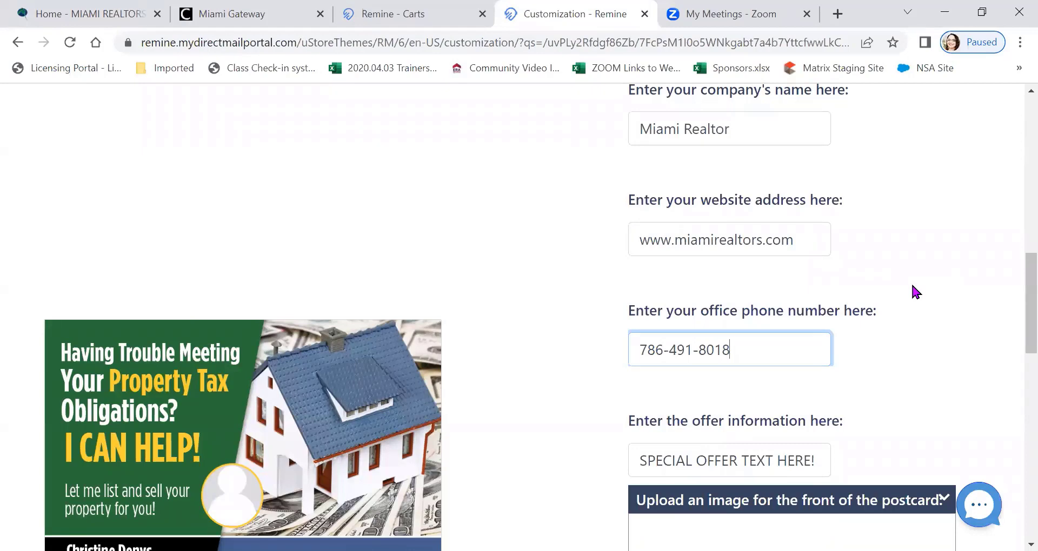
left_click(910, 282)
Upload Ok to Advertise Image 1 from the desktop Photos folder as the postcard's front image and refresh the preview
scroll(920, 279, "down", 4)
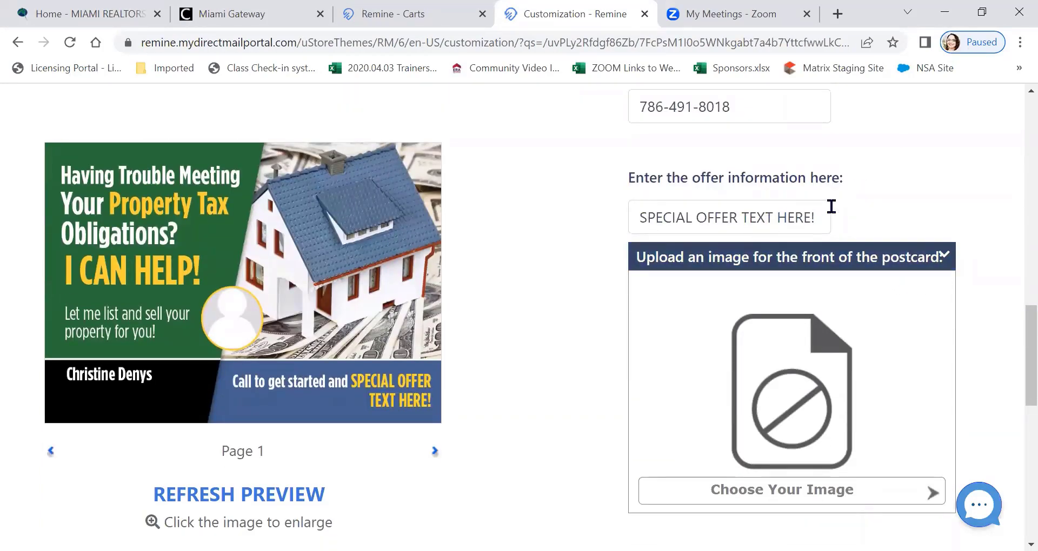
scroll(885, 186, "down", 1)
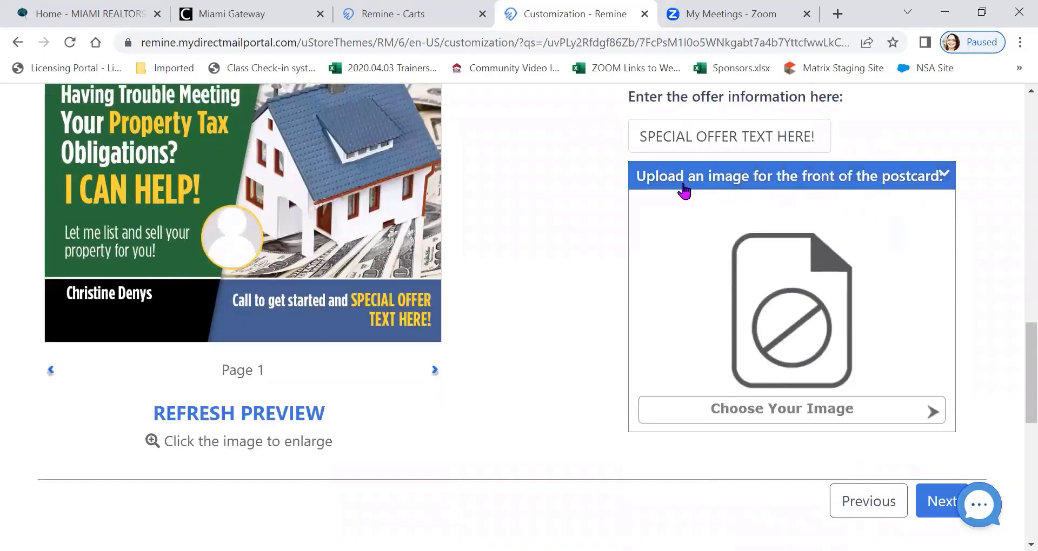
scroll(485, 239, "up", 1)
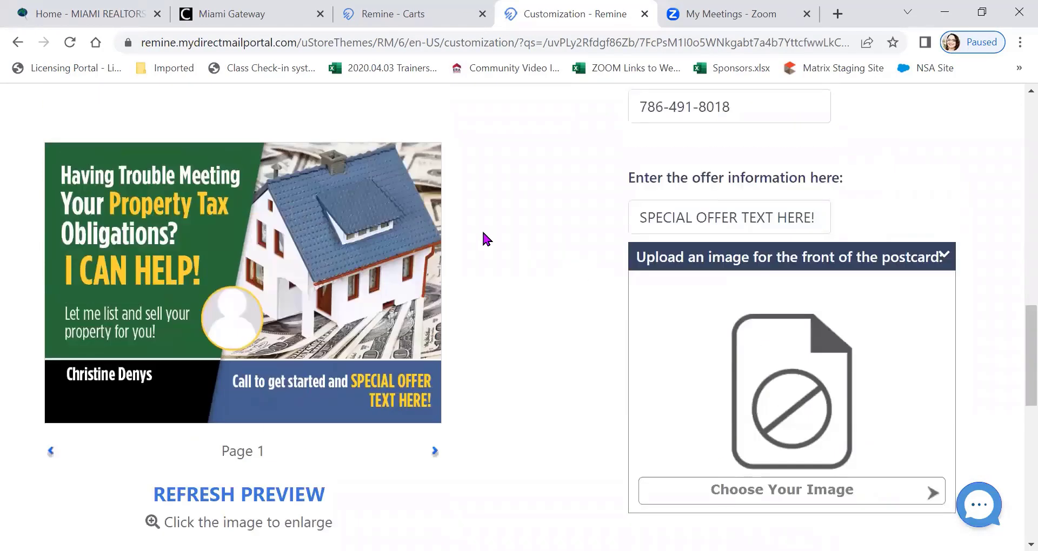
scroll(497, 305, "down", 1)
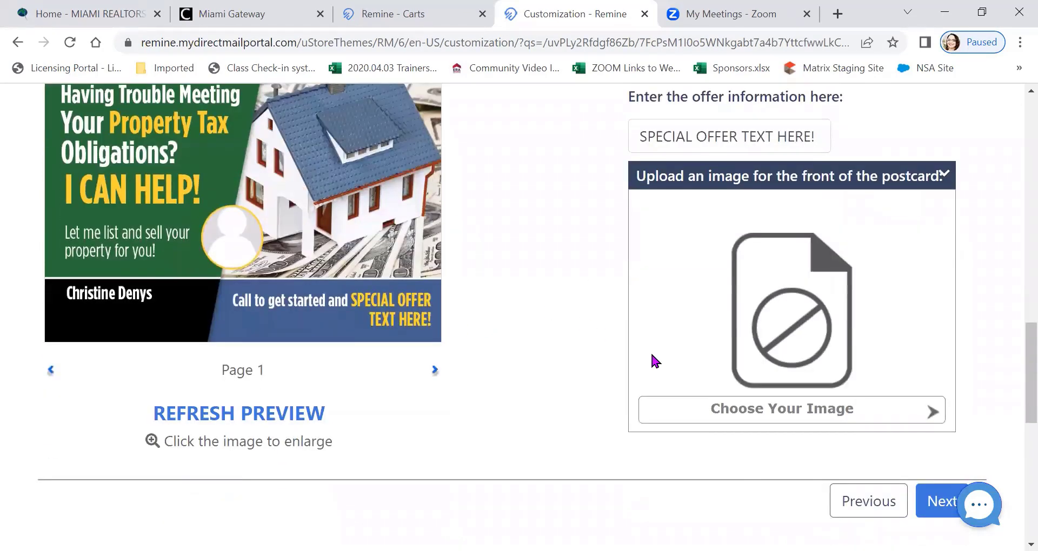
left_click(802, 414)
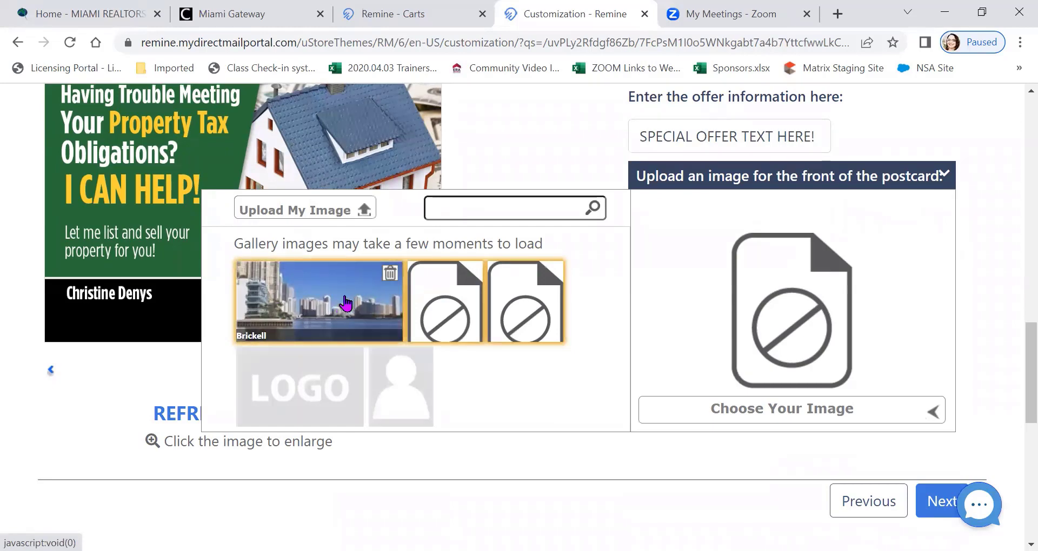
left_click(342, 210)
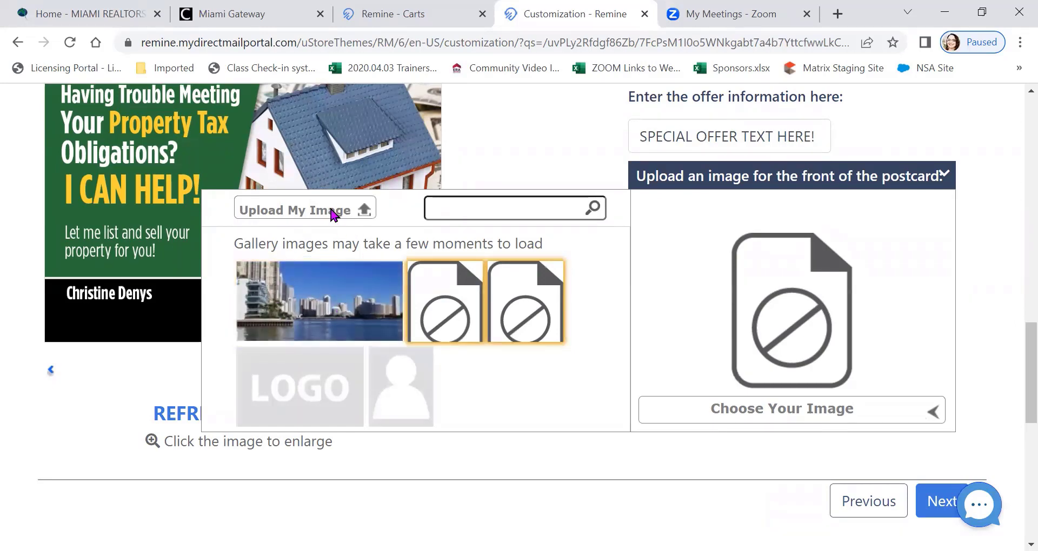
scroll(352, 213, "down", 5)
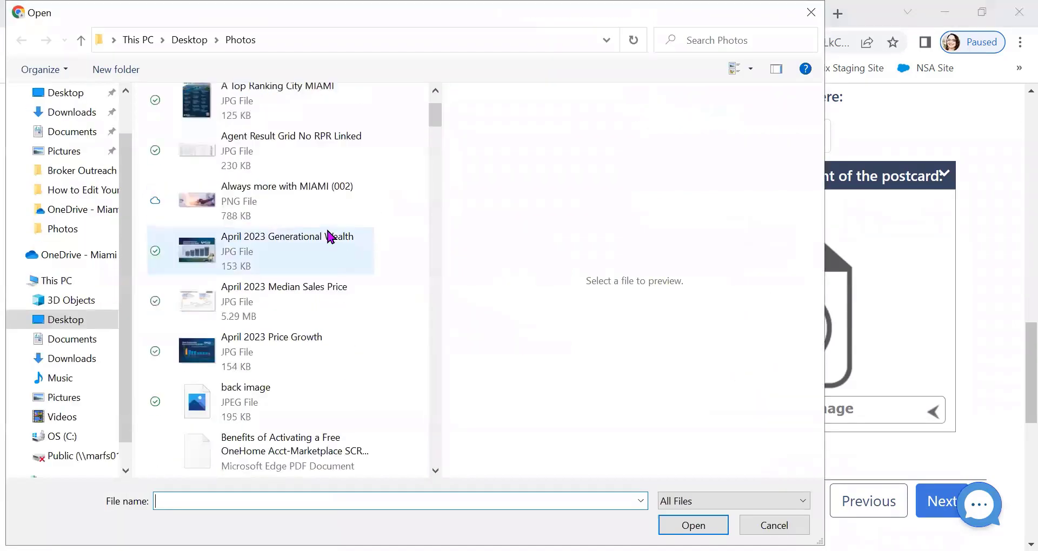
scroll(328, 237, "down", 3)
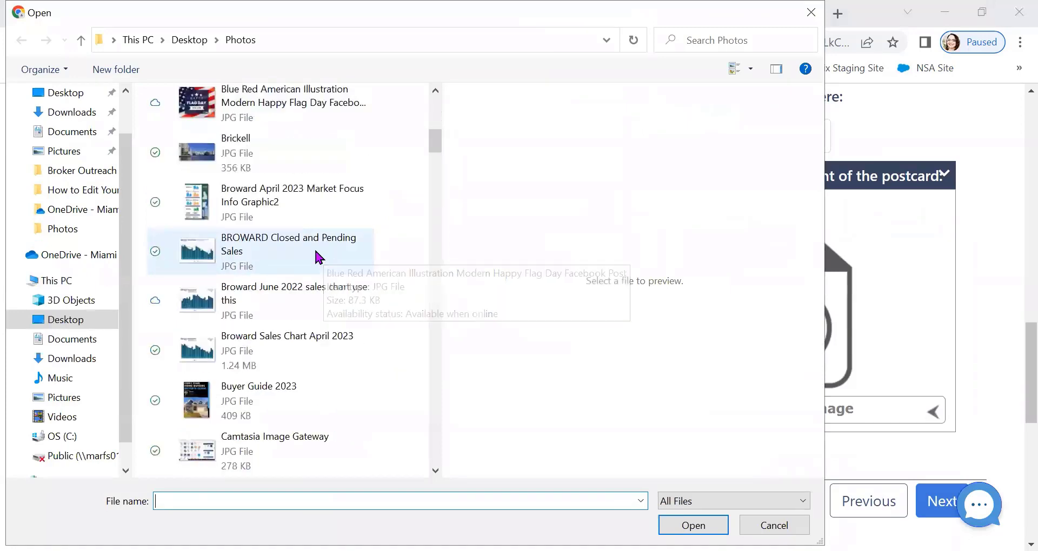
scroll(314, 251, "down", 4)
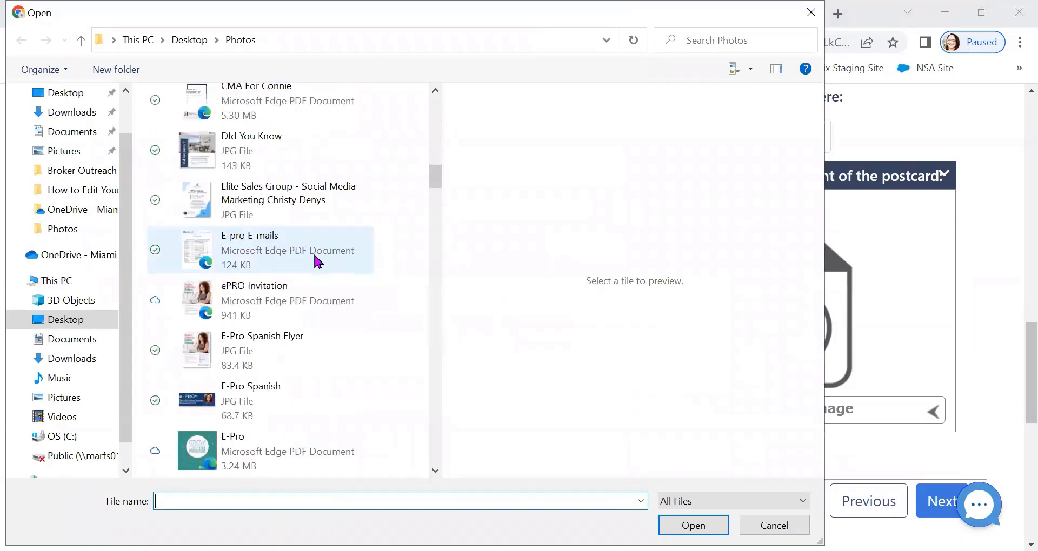
scroll(313, 254, "down", 4)
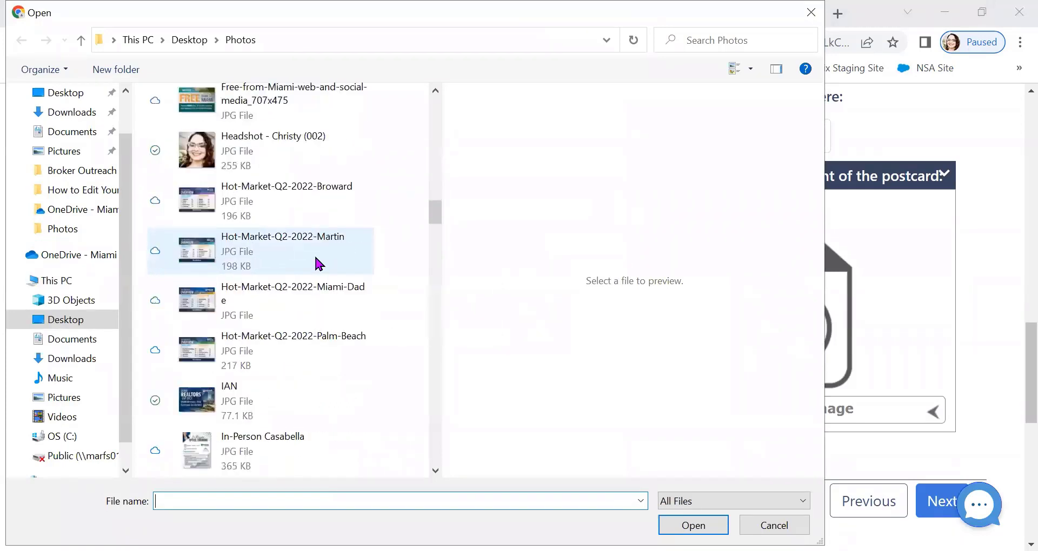
scroll(314, 263, "down", 4)
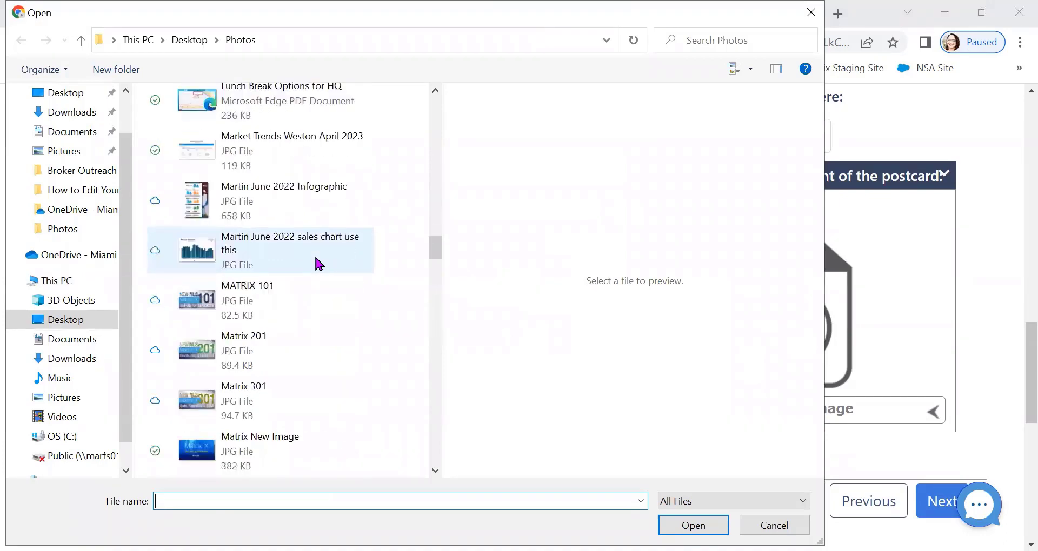
scroll(317, 264, "down", 4)
scroll(317, 265, "up", 2)
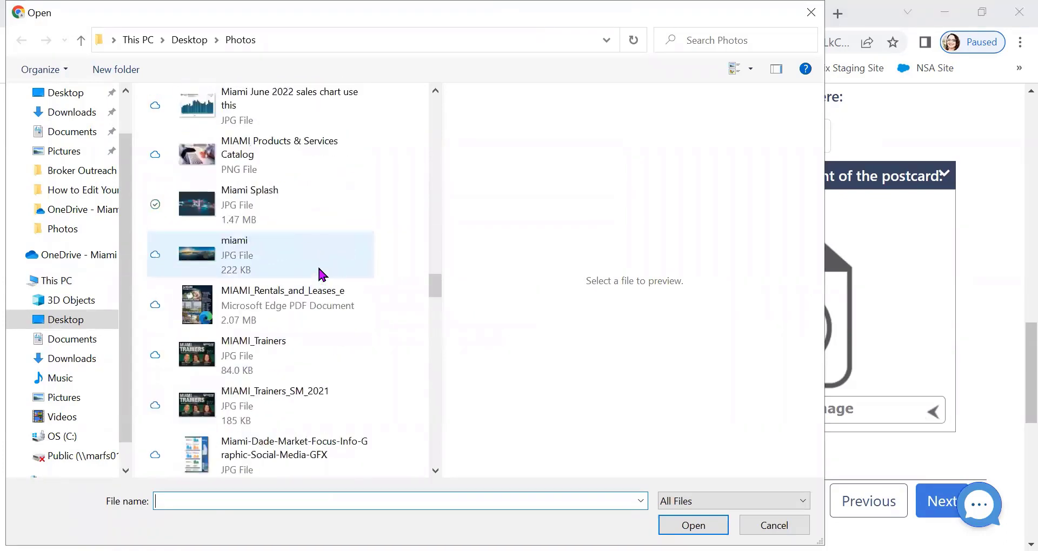
scroll(319, 265, "down", 8)
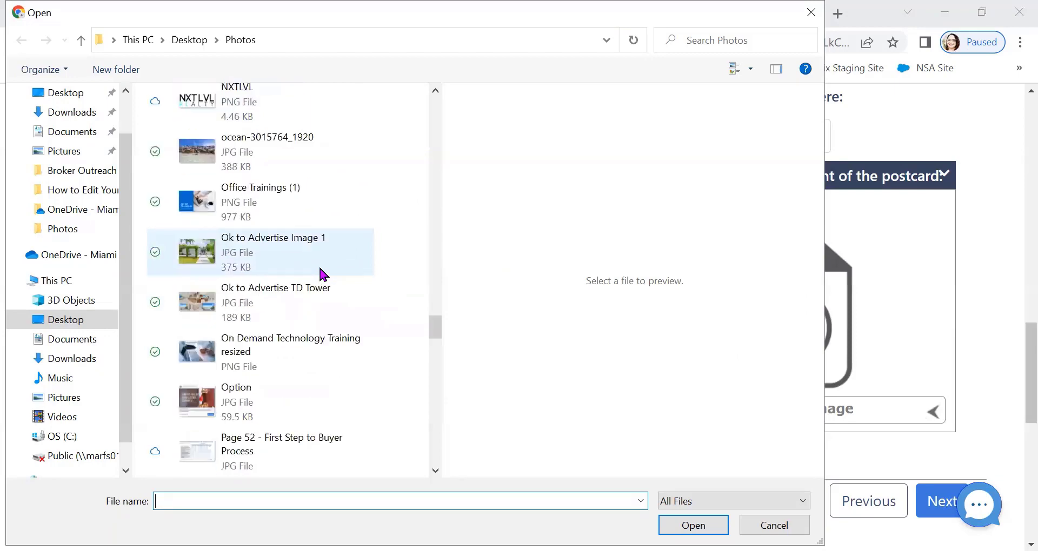
scroll(319, 269, "up", 2)
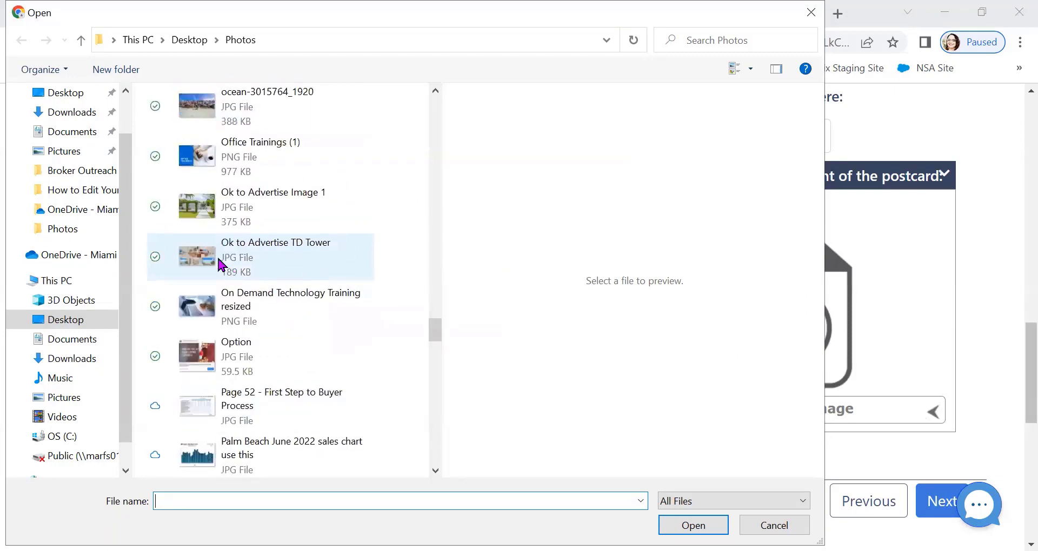
left_click(201, 207)
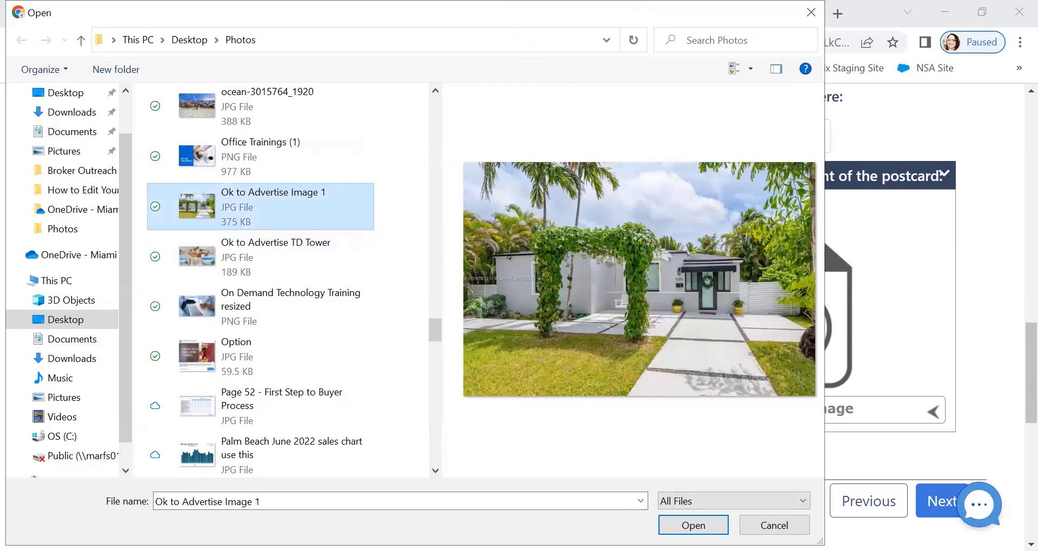
key("Return")
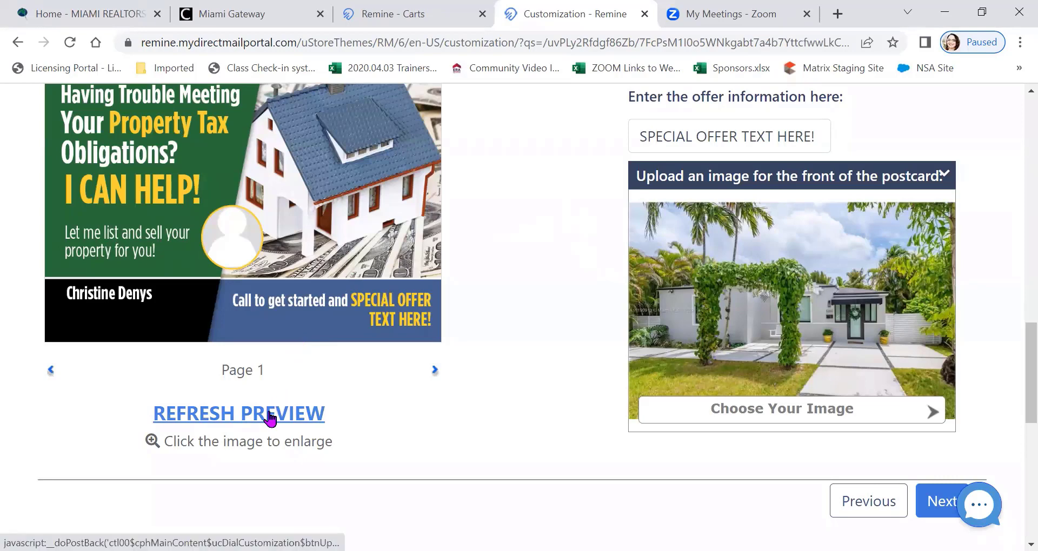
left_click(405, 190)
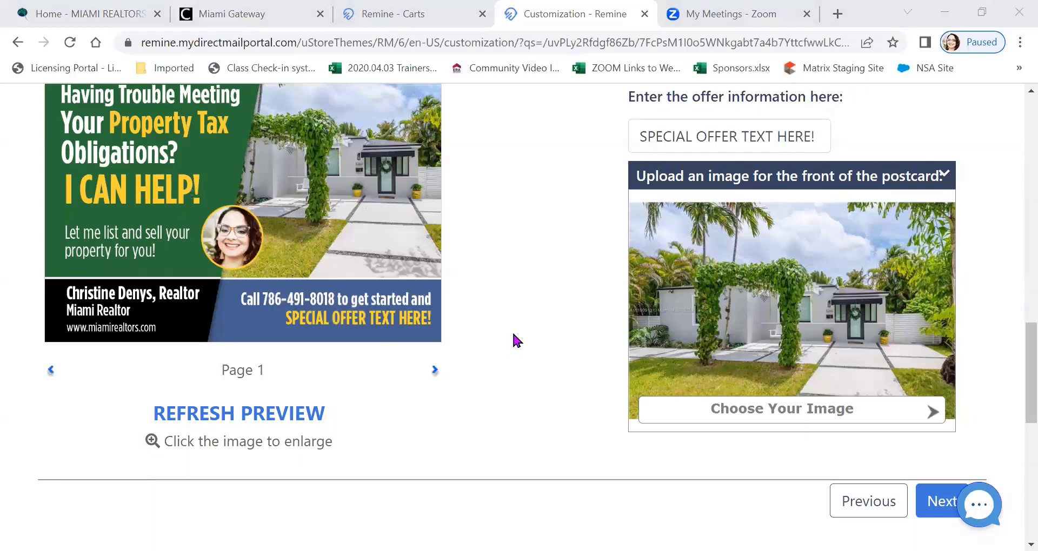
scroll(565, 302, "down", 3)
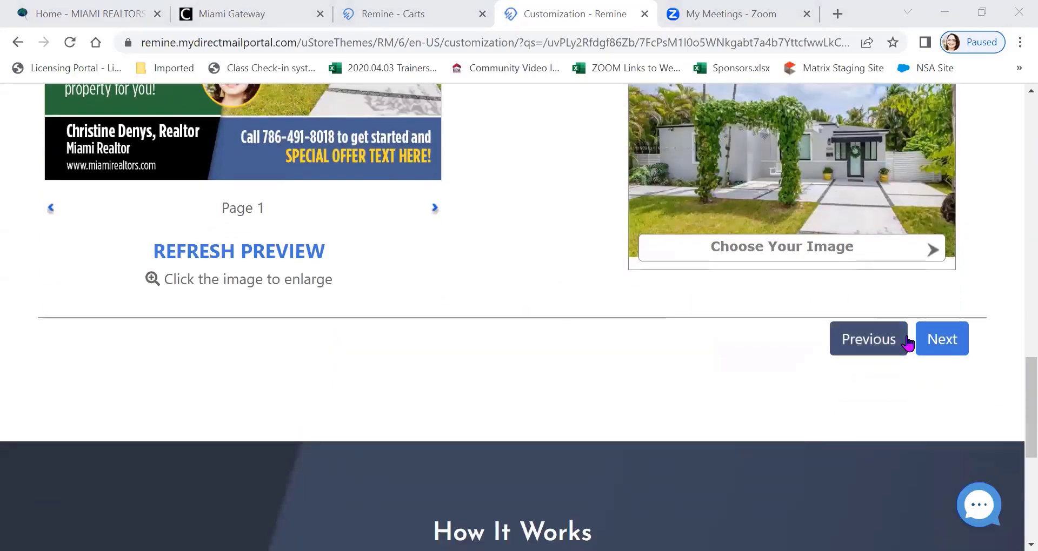
Continue to the postcard's back and choose the Miami Realtors image as the company logo
left_click(947, 340)
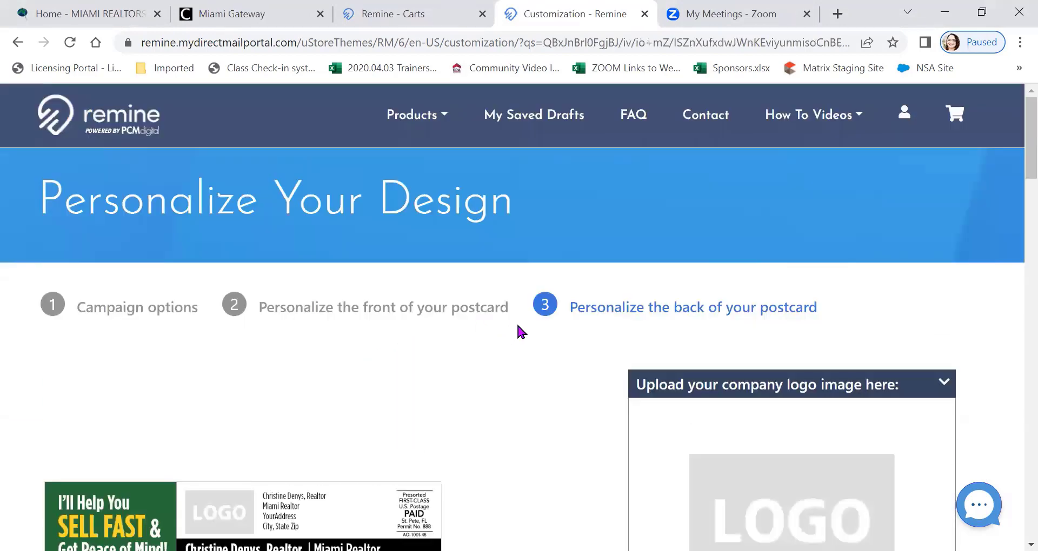
scroll(517, 327, "down", 3)
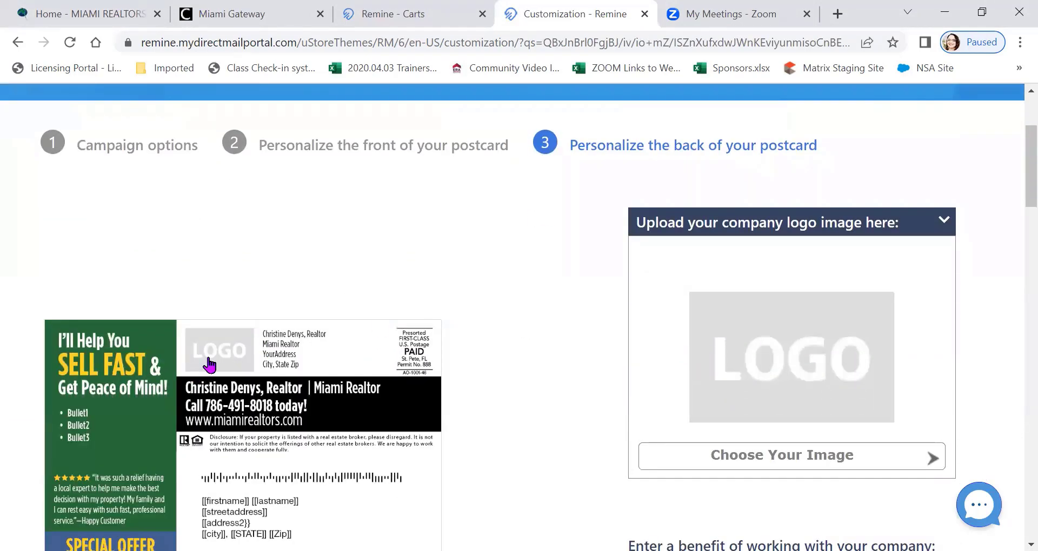
left_click(758, 464)
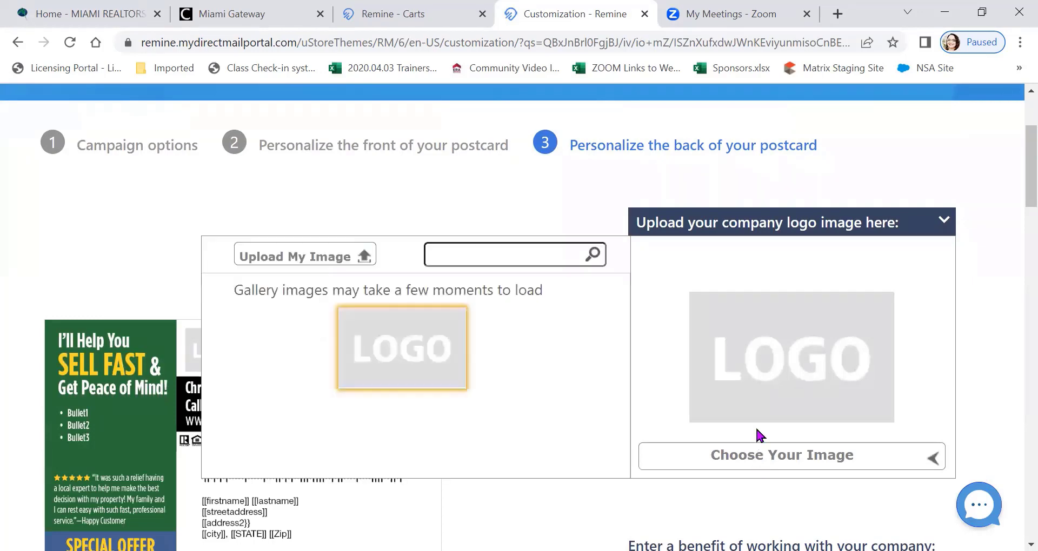
left_click(370, 358)
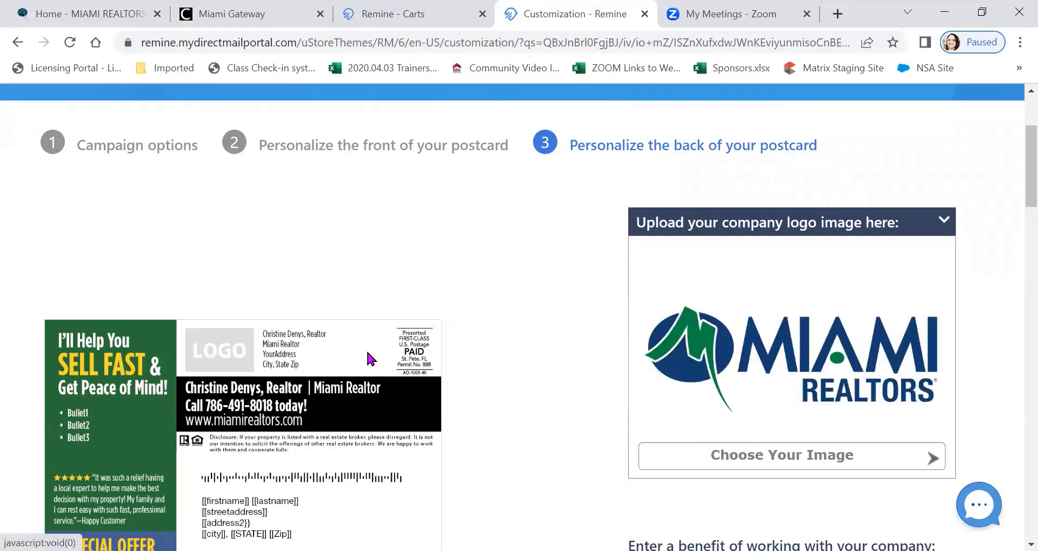
Replace the first company benefit on the postcard's back with Expert Negotiator
scroll(520, 292, "down", 6)
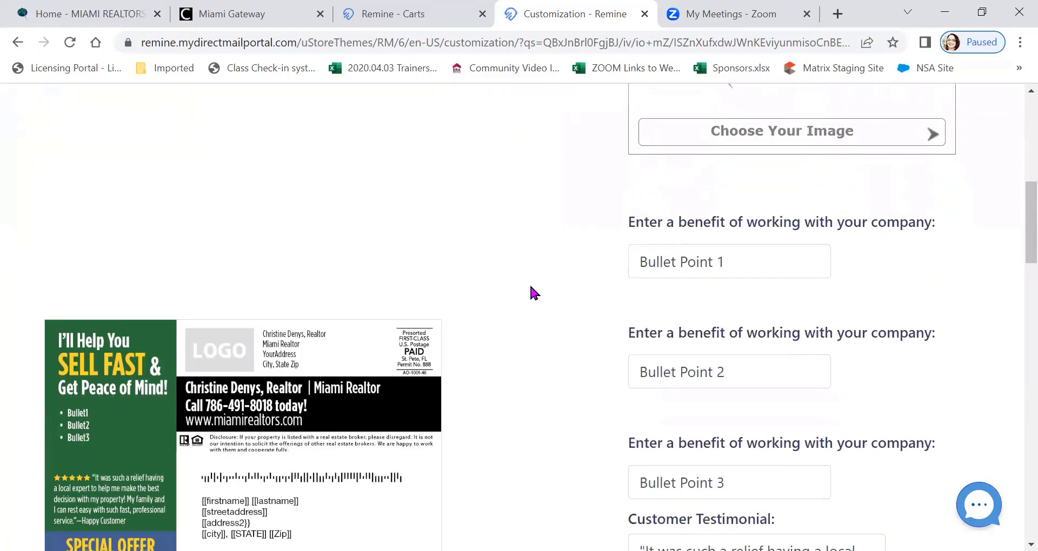
scroll(530, 286, "down", 2)
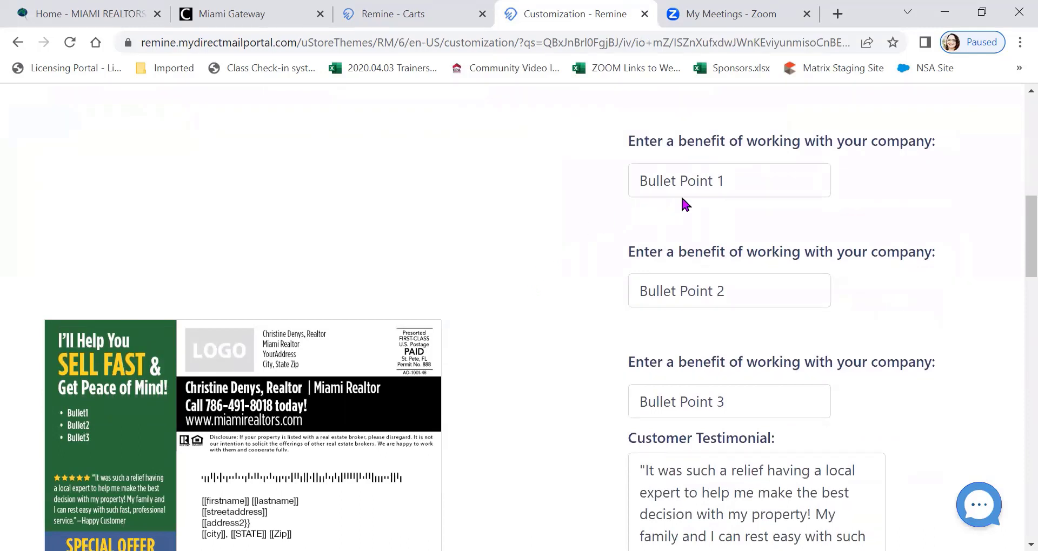
left_click_drag(729, 180, 572, 200)
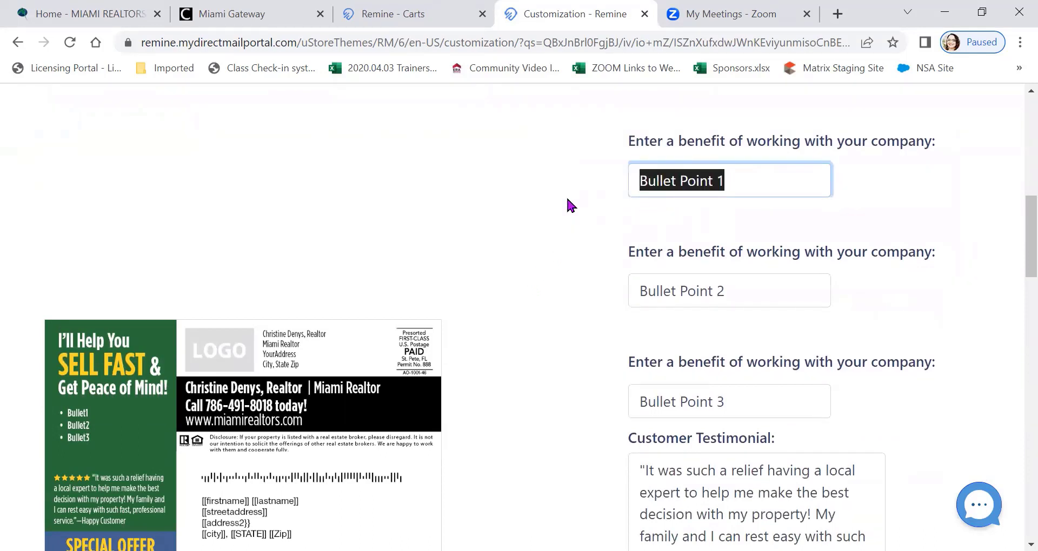
type("Expert N")
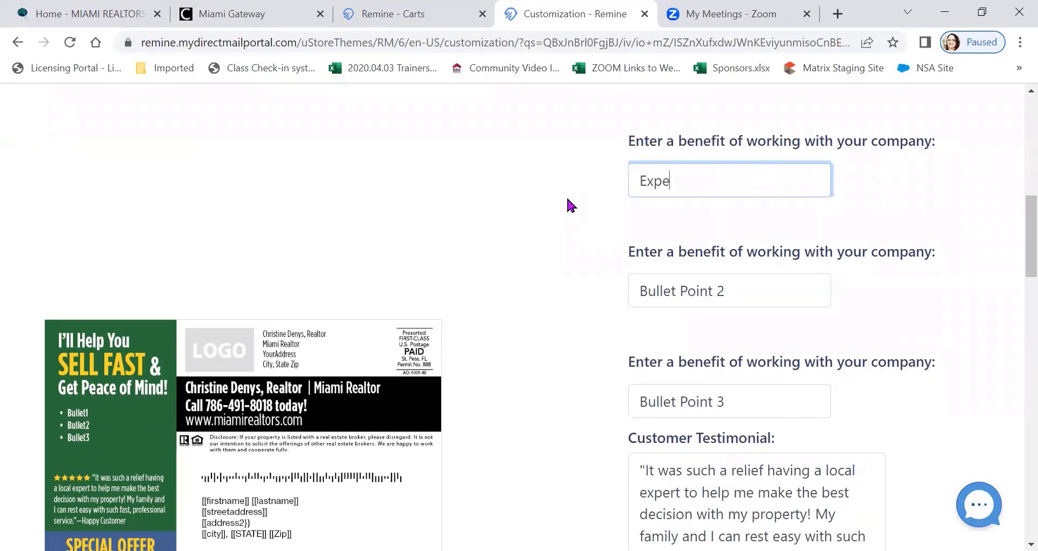
type("egotiator")
Replace the second company benefit with Marketing Specialist
left_click(674, 283)
left_click_drag(728, 290, 576, 314)
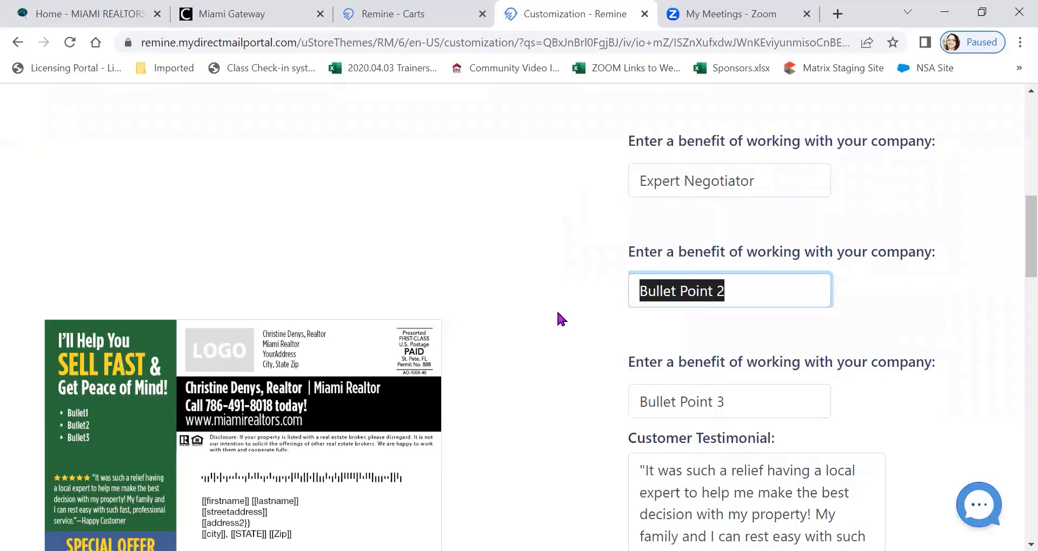
key("BackSpace")
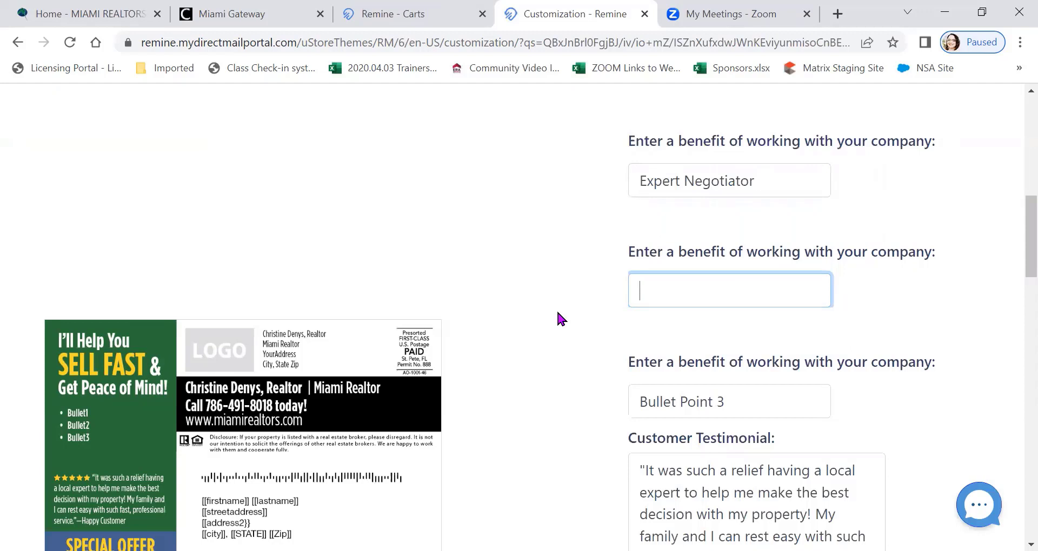
type("M")
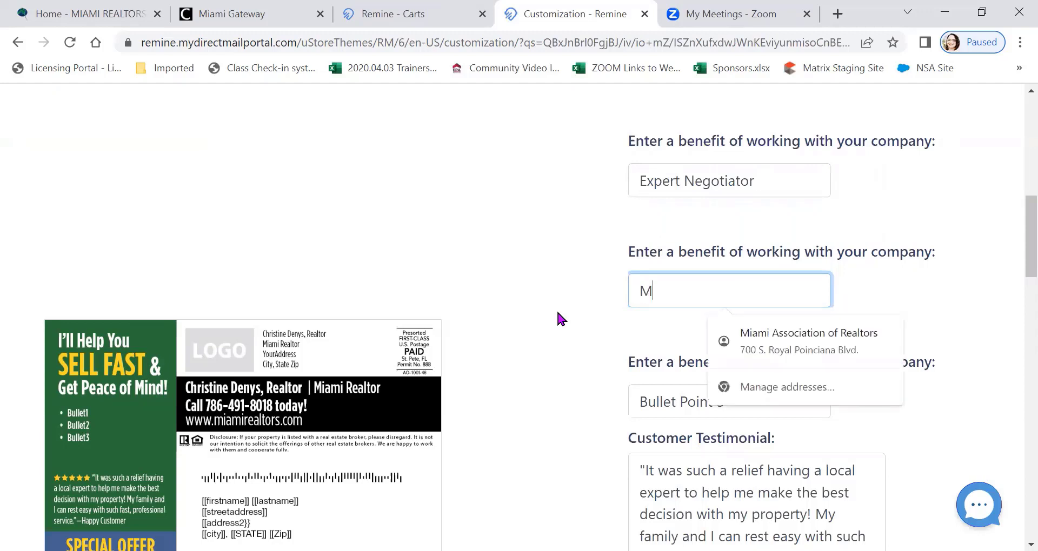
type("arketi")
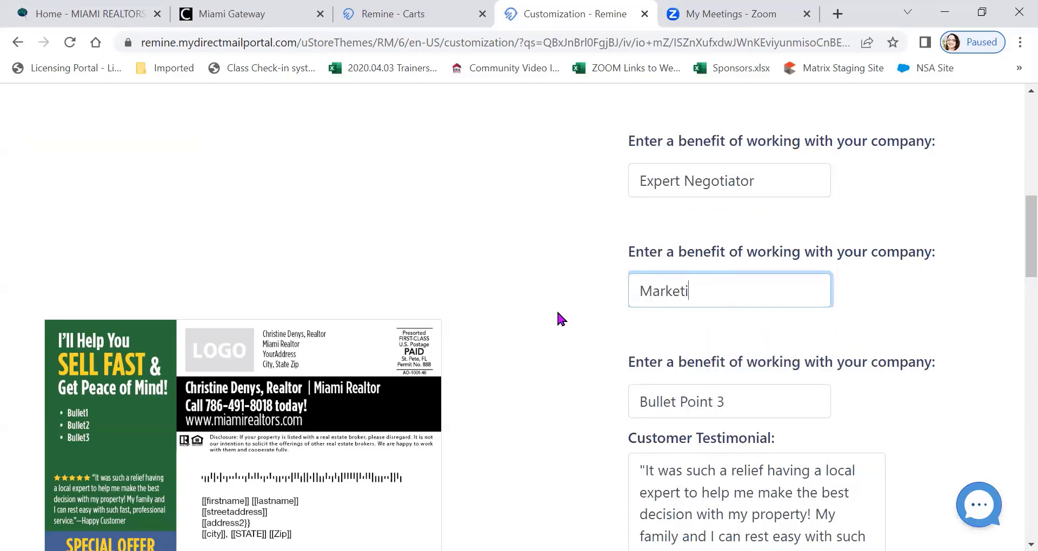
type("ng Specialist")
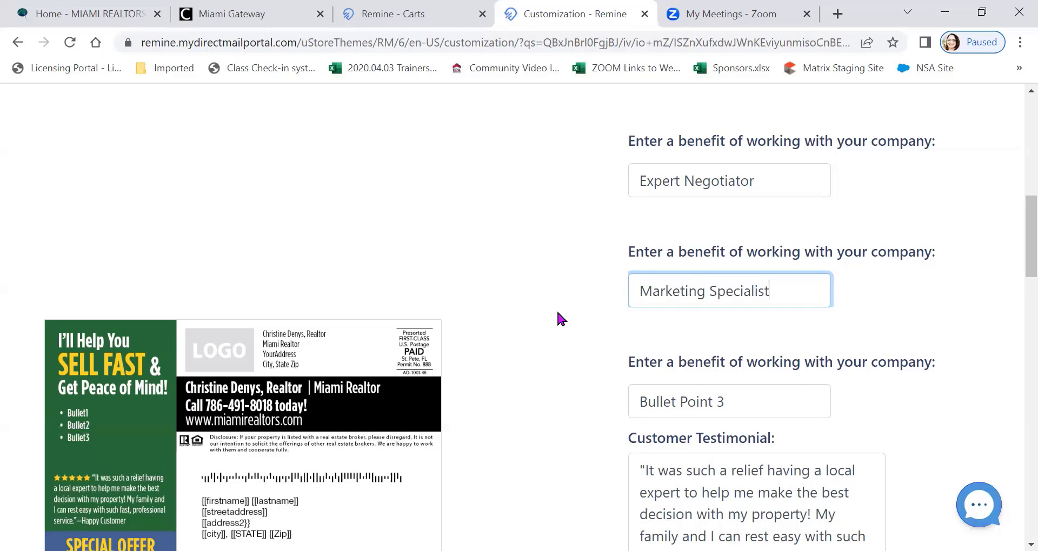
Replace the third company benefit with Local Market Expert
left_click(646, 391)
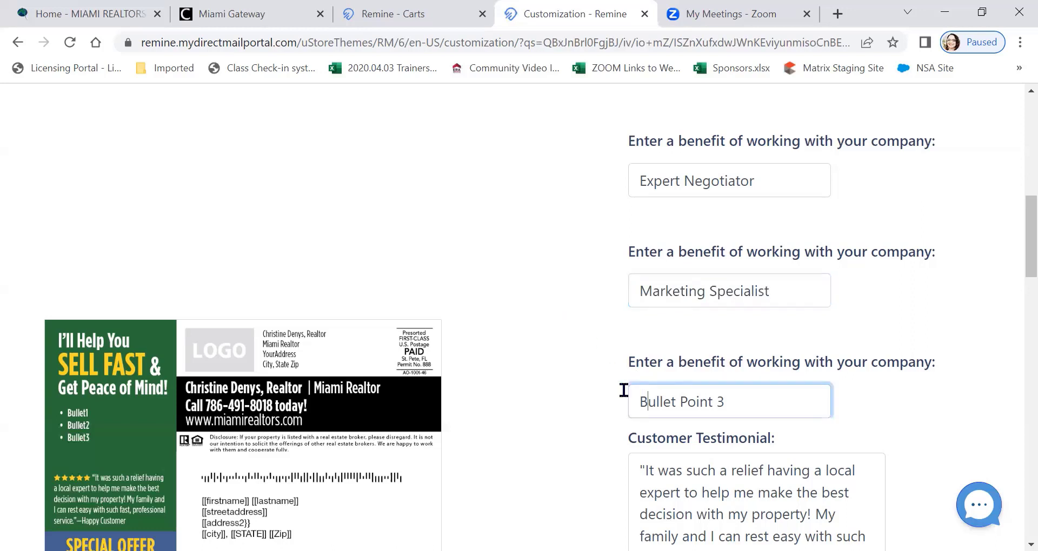
left_click_drag(727, 401, 565, 403)
key("BackSpace")
type("Local MArket")
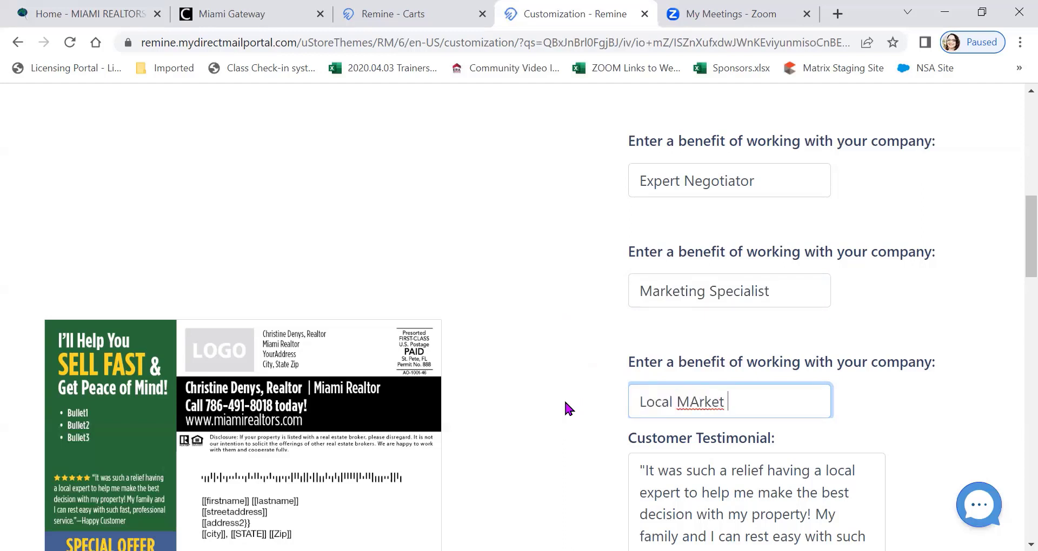
key("BackSpace")
key("BackSpace")
key("BackSpace")
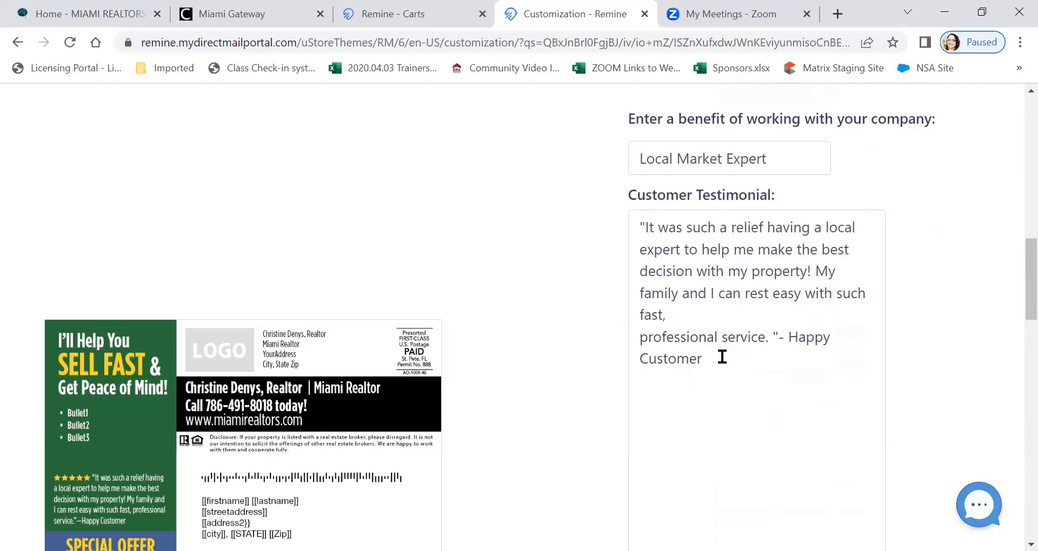
Replace the Happy Customer signature in the testimonial with the client family's name followed by Lakes of the Bay
left_click_drag(702, 359, 813, 366)
key("BackSpace")
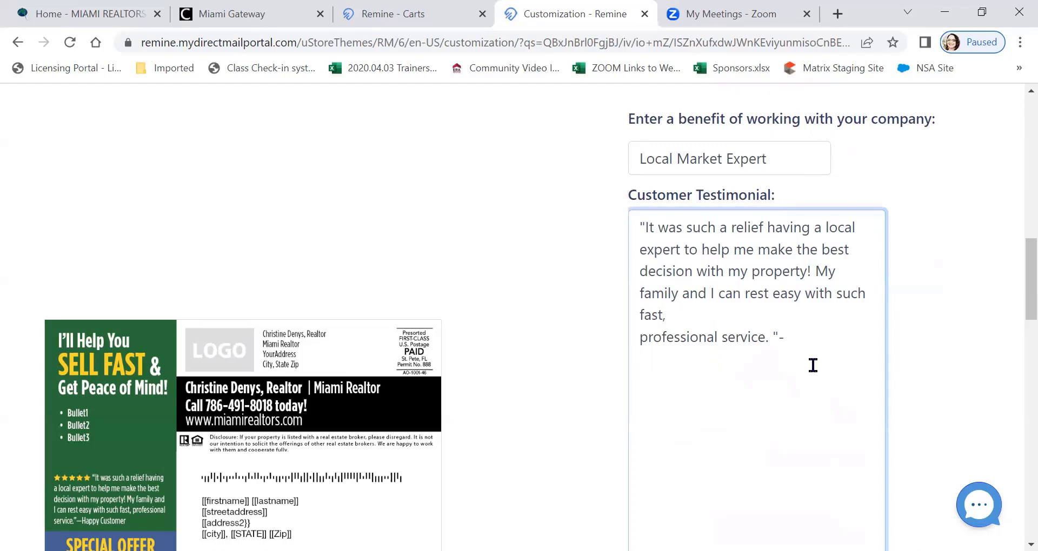
type("Fernandez Family,")
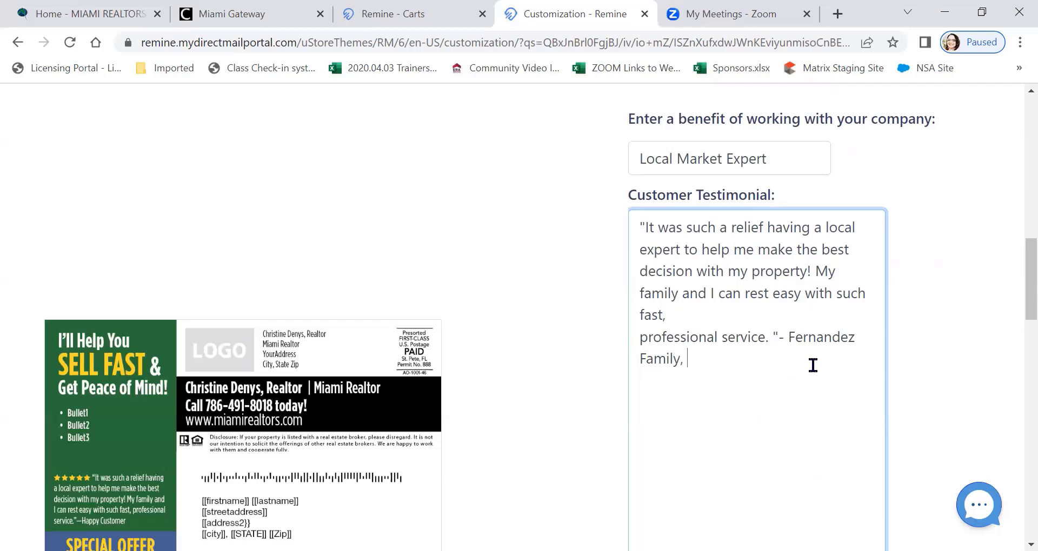
type("Lakes of the Bay")
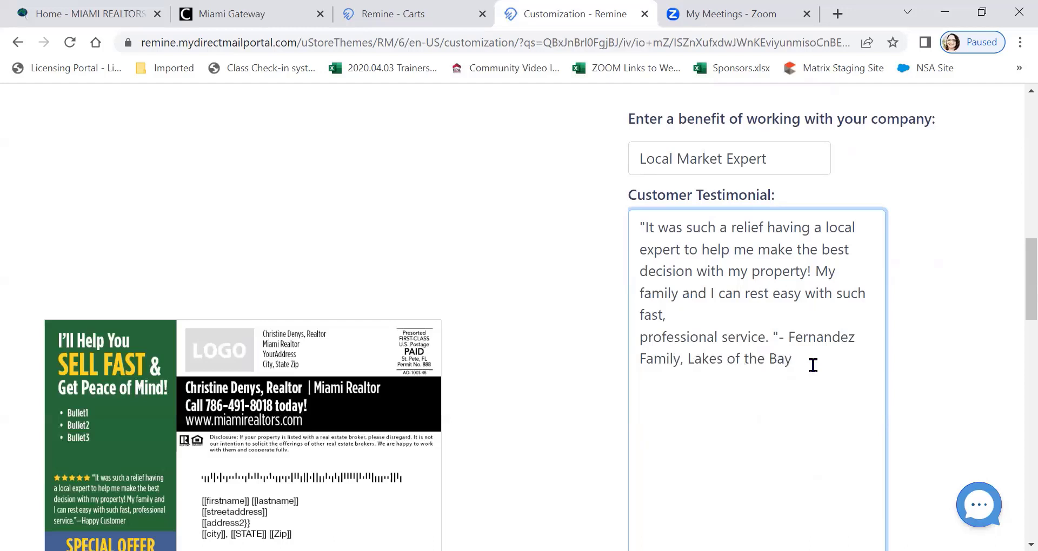
left_click(942, 320)
Fill in the sender's street address and city on the postcard's back from the saved address entry
scroll(940, 322, "down", 3)
scroll(935, 316, "down", 3)
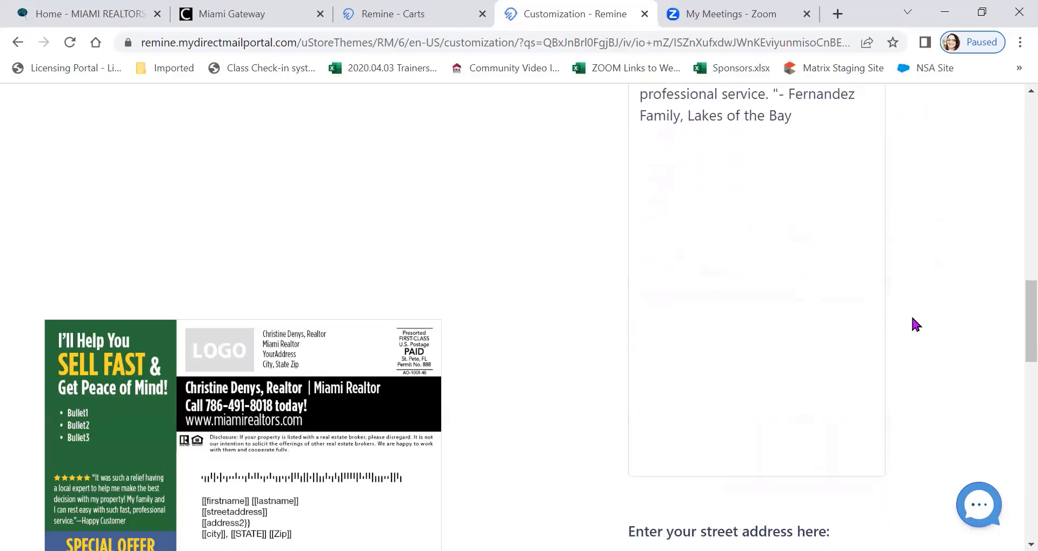
scroll(859, 248, "down", 5)
scroll(859, 251, "down", 1)
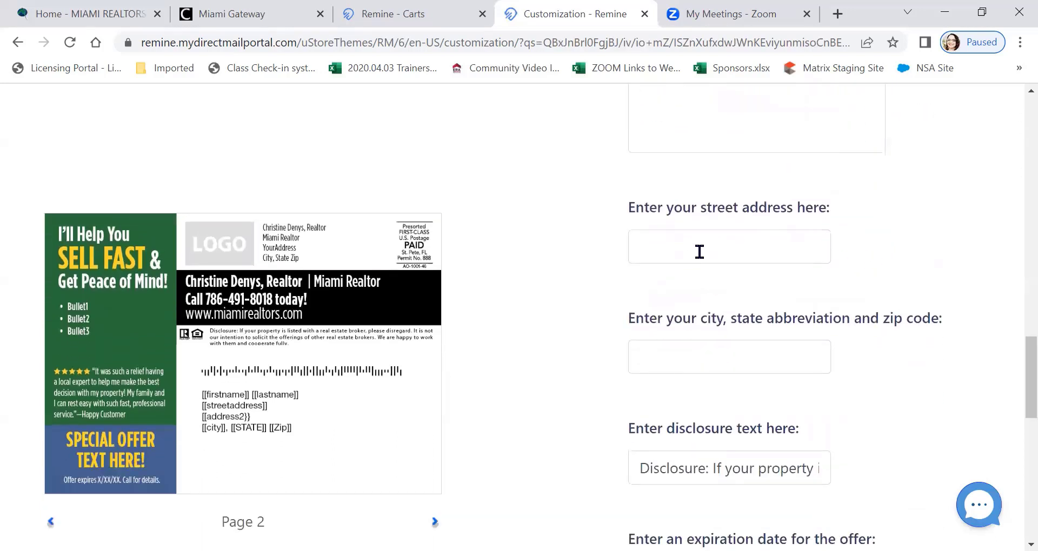
left_click(697, 245)
left_click(754, 296)
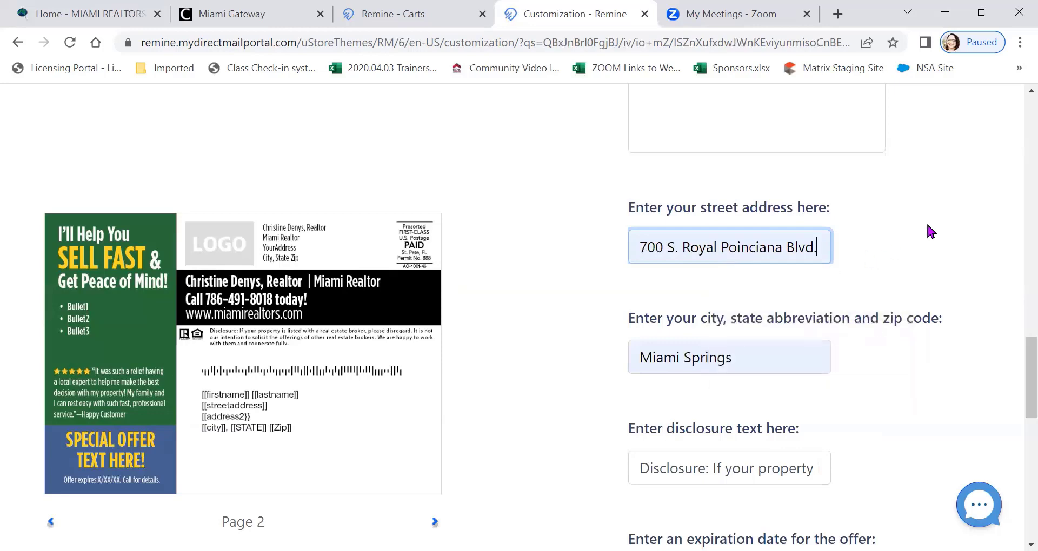
left_click(925, 222)
Set the offer's expiration date to 06/26/2024 and continue to the recipient selection
scroll(906, 238, "down", 4)
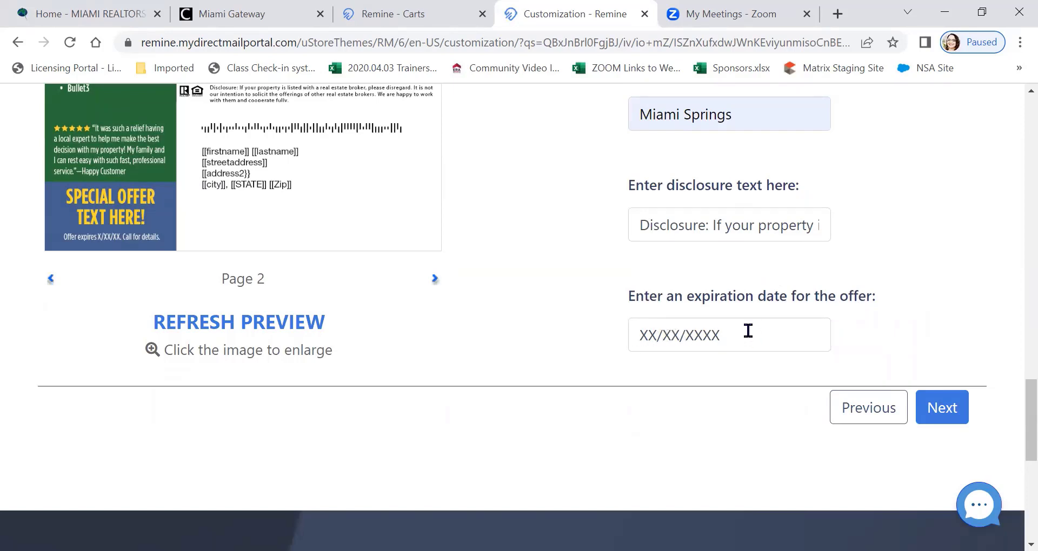
scroll(781, 315, "up", 6)
scroll(873, 294, "up", 12)
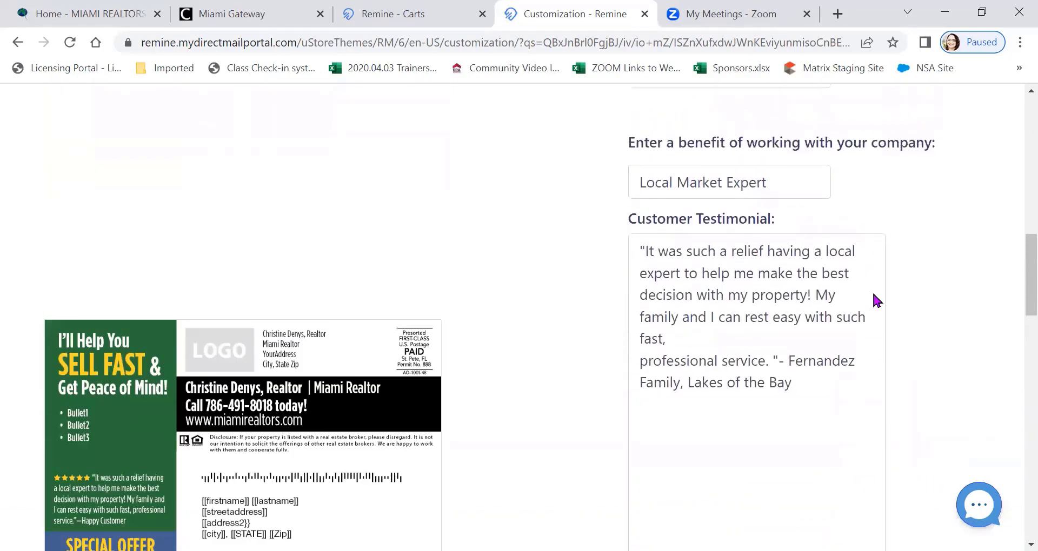
scroll(878, 295, "up", 3)
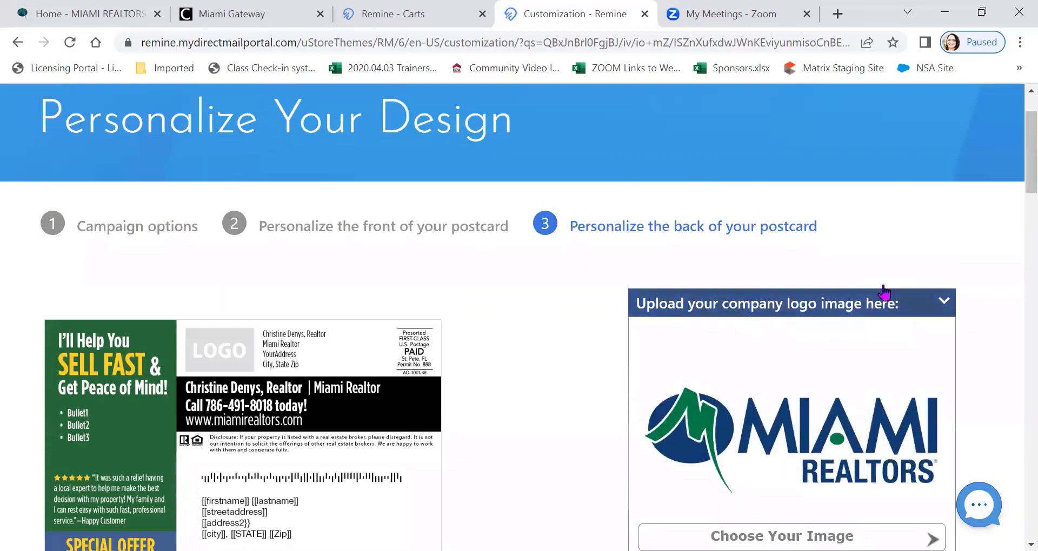
scroll(865, 287, "down", 20)
scroll(782, 294, "down", 3)
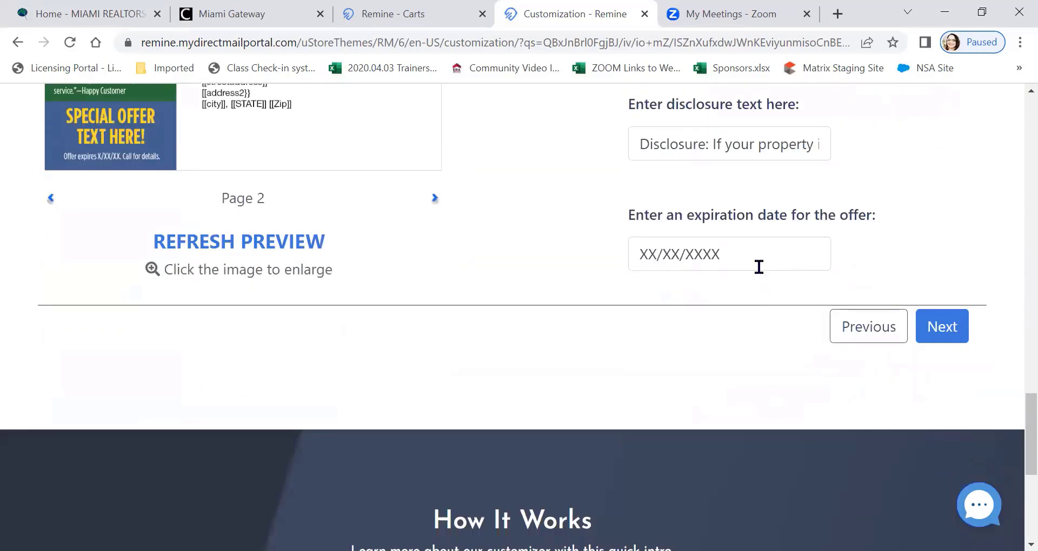
left_click(757, 254)
type("0")
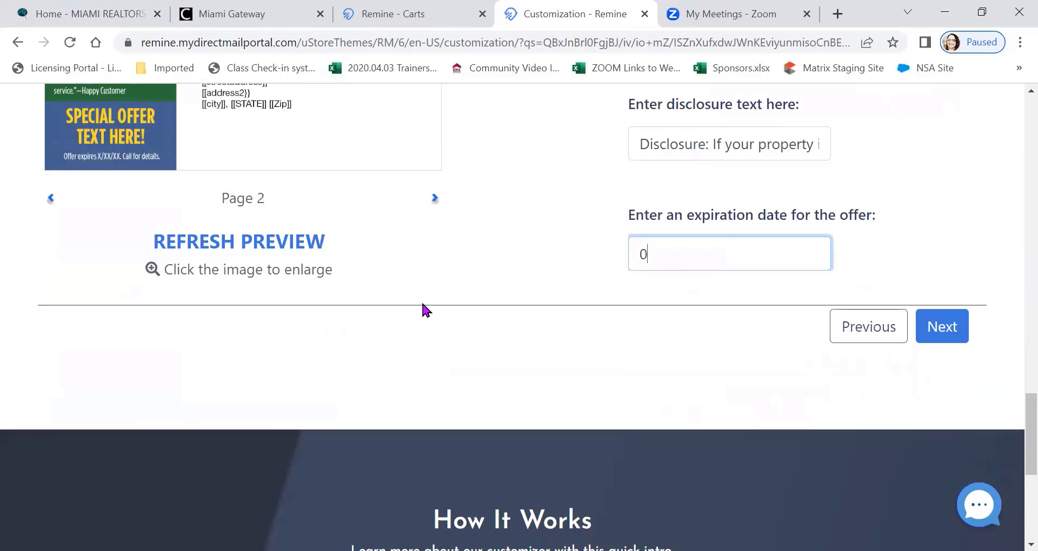
type("6/26/2024")
left_click(559, 251)
left_click(951, 330)
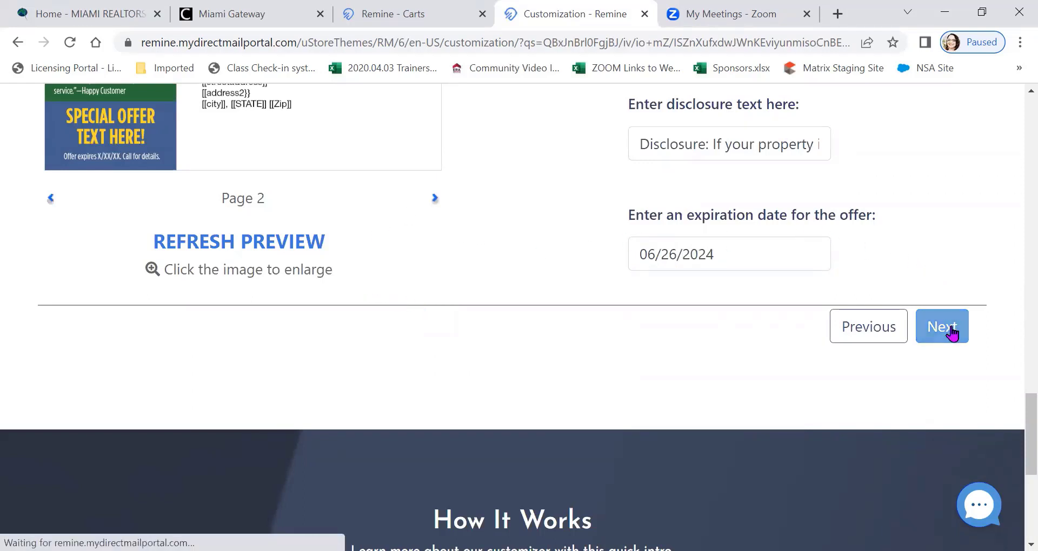
Review the uploaded label lists and continue with Absentee Owners Lakes as the mailing's recipients
scroll(876, 246, "down", 3)
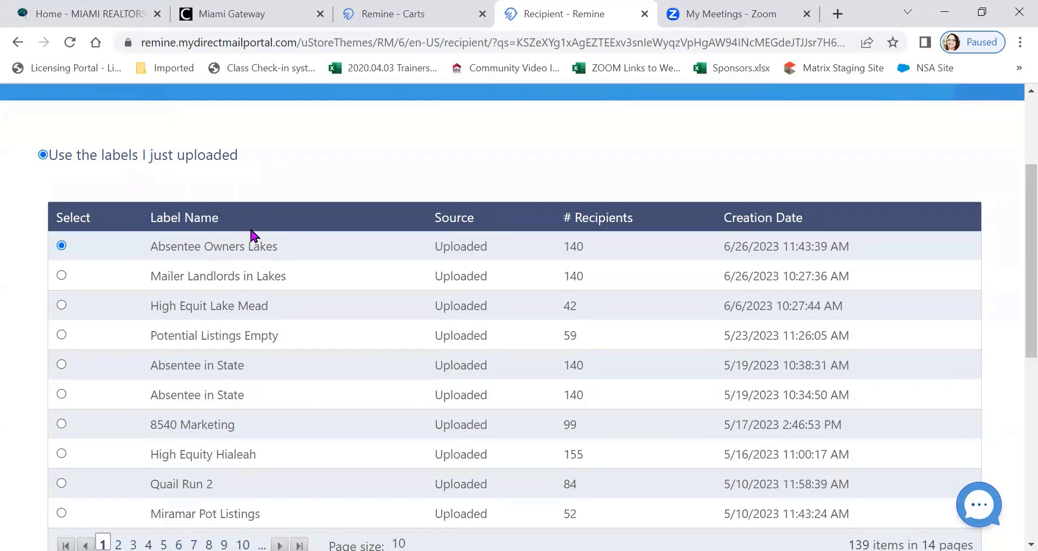
scroll(319, 170, "down", 1)
scroll(324, 169, "down", 2)
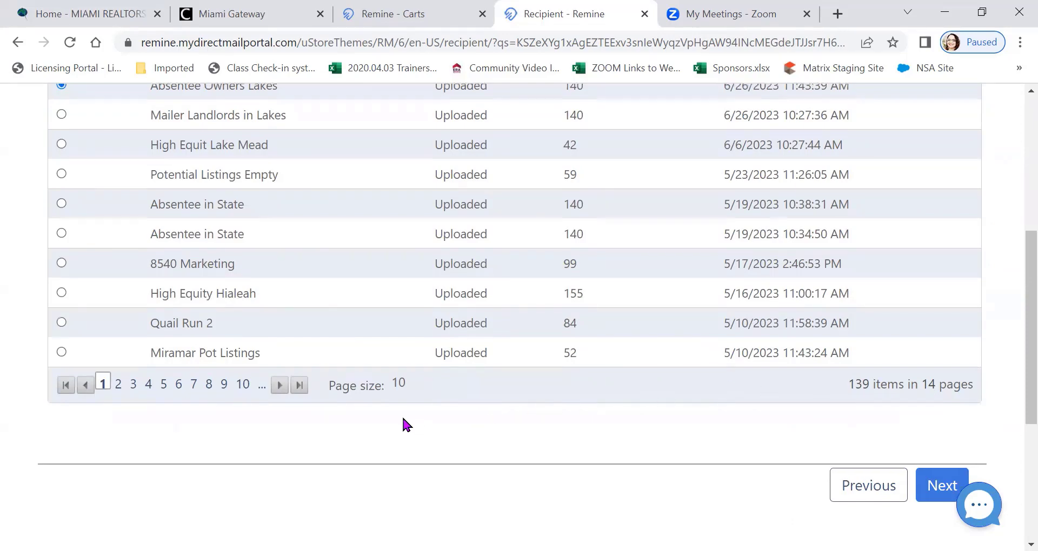
scroll(389, 423, "up", 3)
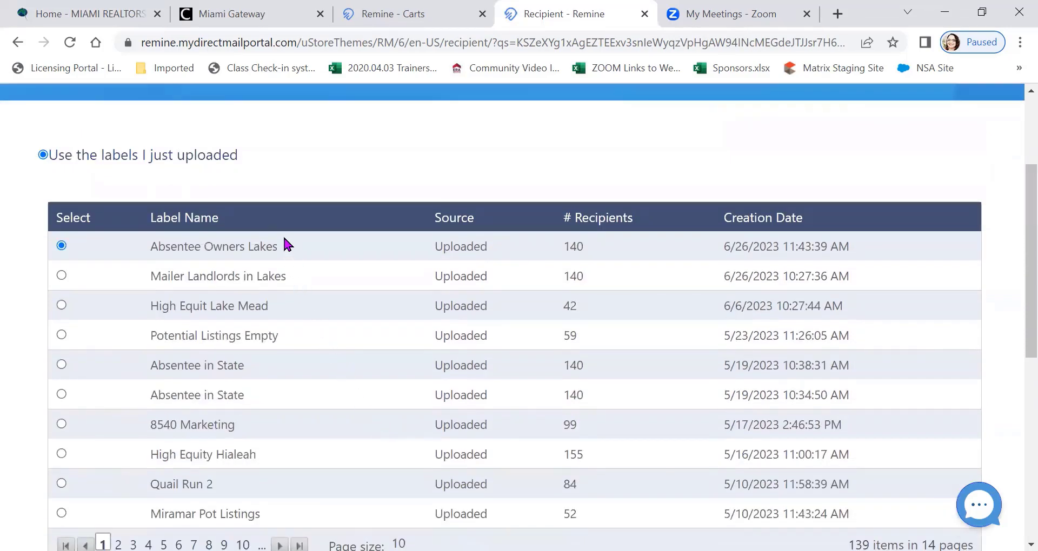
scroll(283, 241, "down", 6)
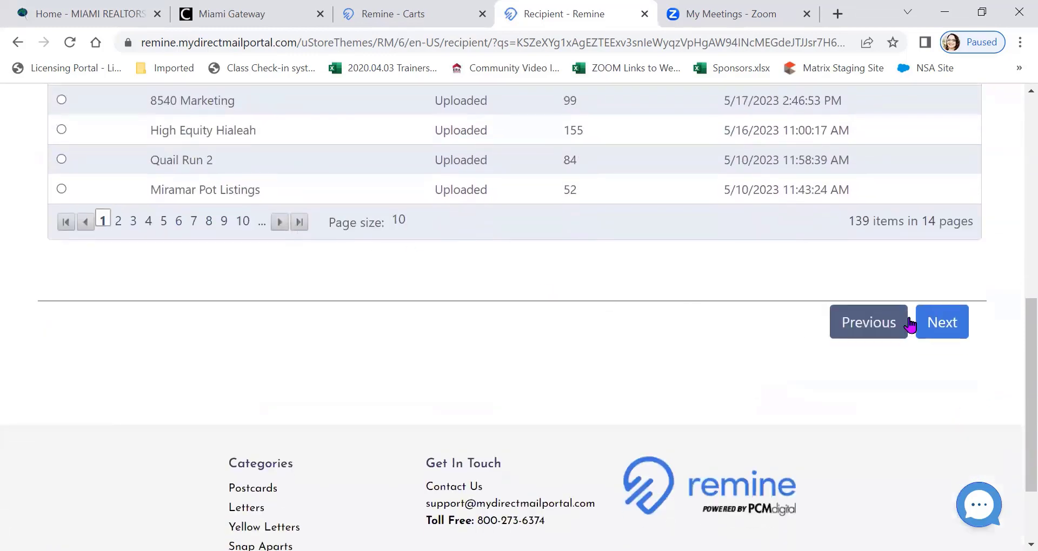
left_click(938, 322)
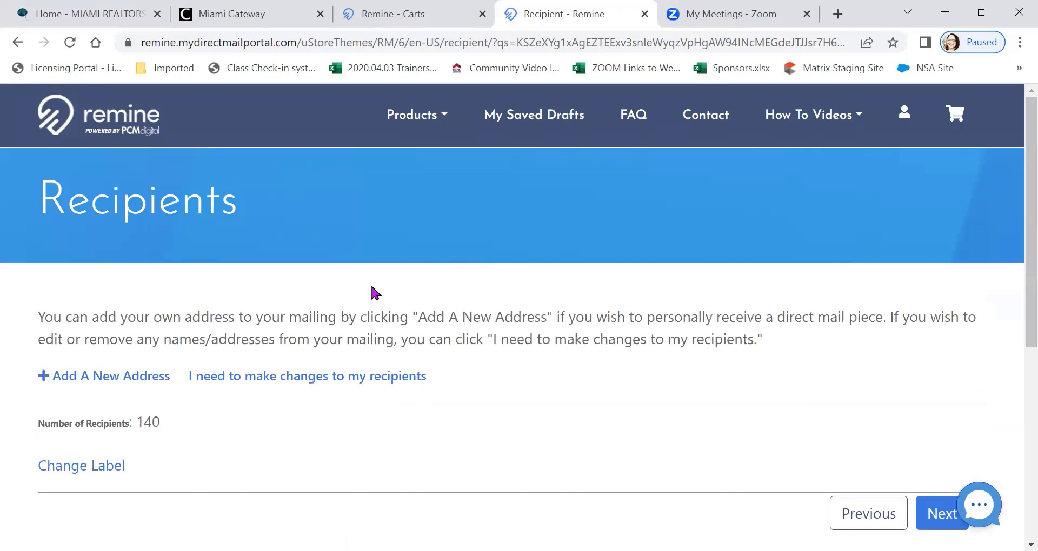
Add a new recipient filled in from the first saved address entry, and save it with the form kept open for another record
scroll(345, 275, "down", 1)
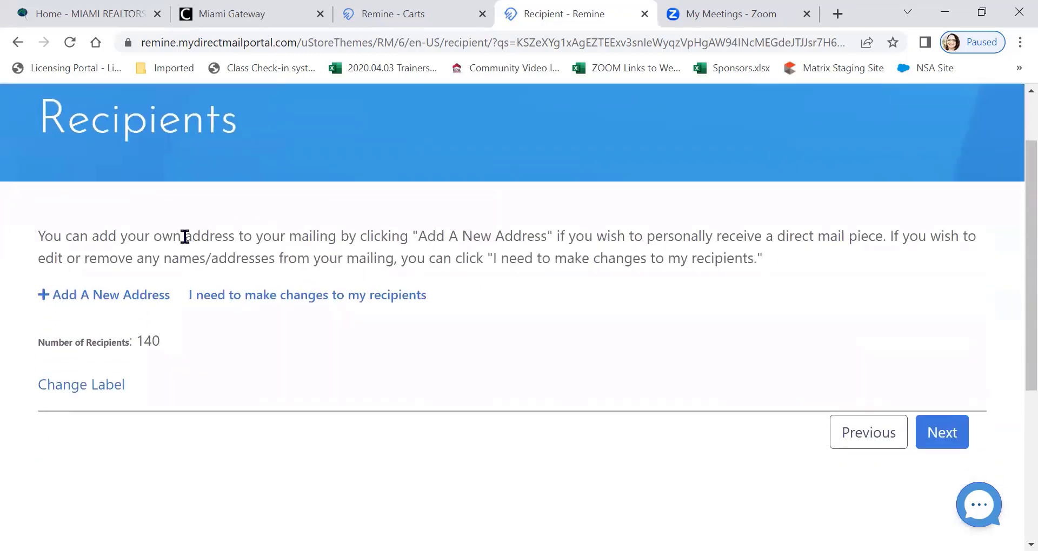
left_click(93, 295)
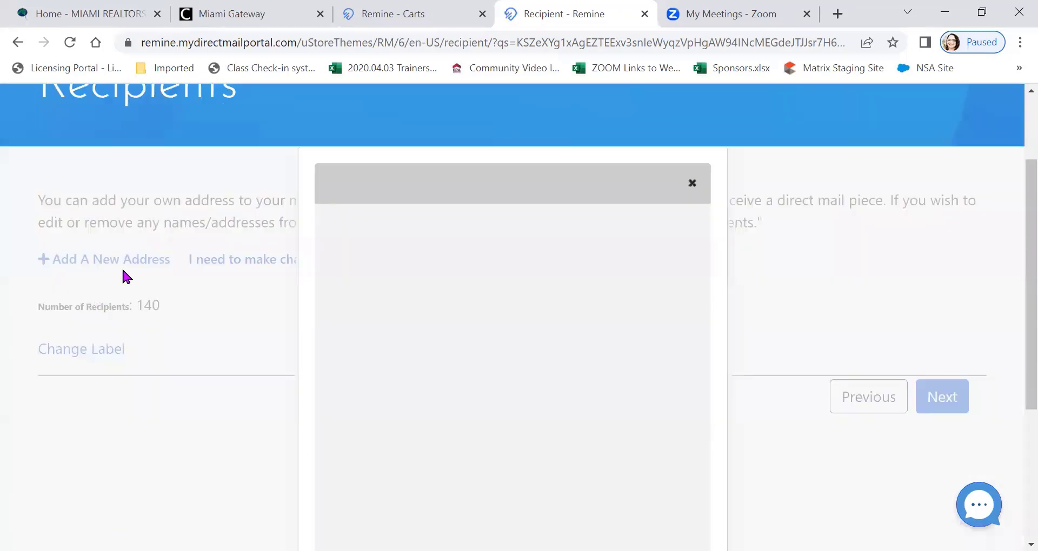
left_click(428, 247)
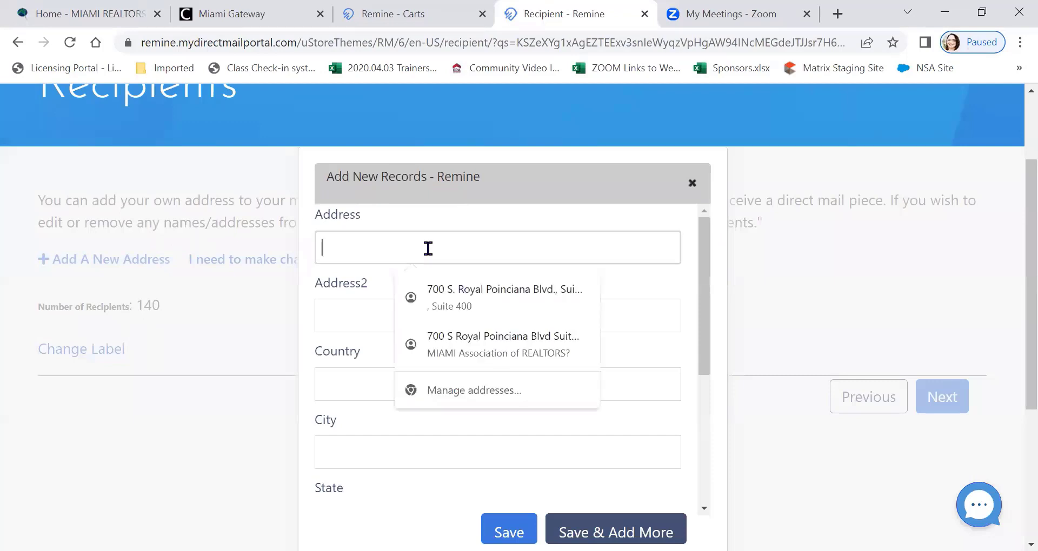
left_click(468, 307)
scroll(527, 240, "down", 4)
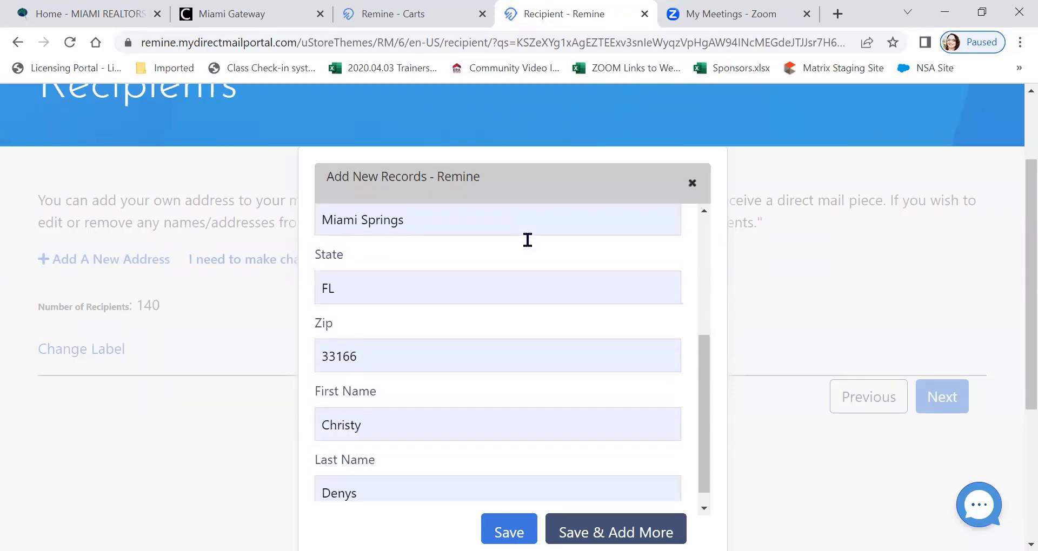
scroll(284, 332, "down", 3)
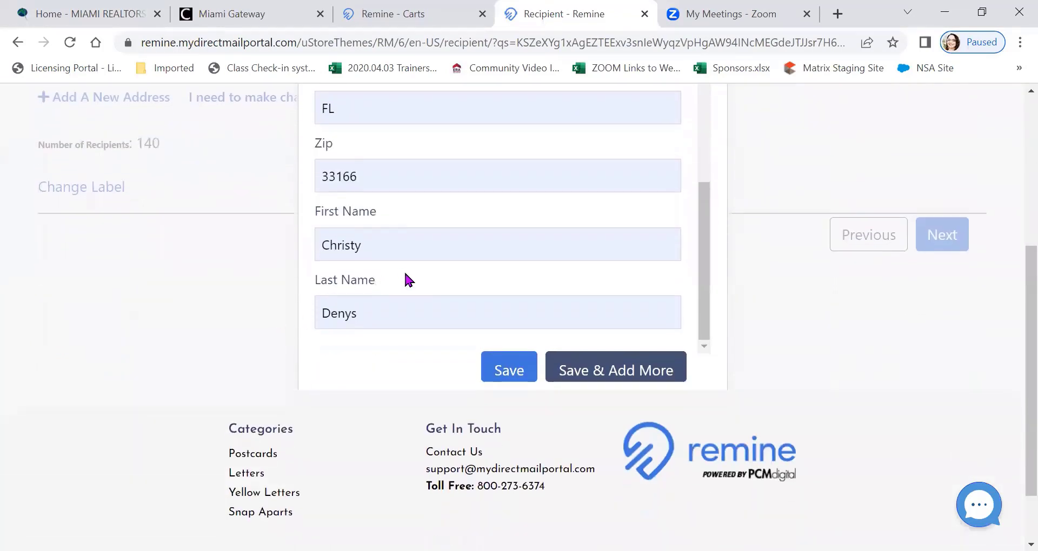
left_click(549, 365)
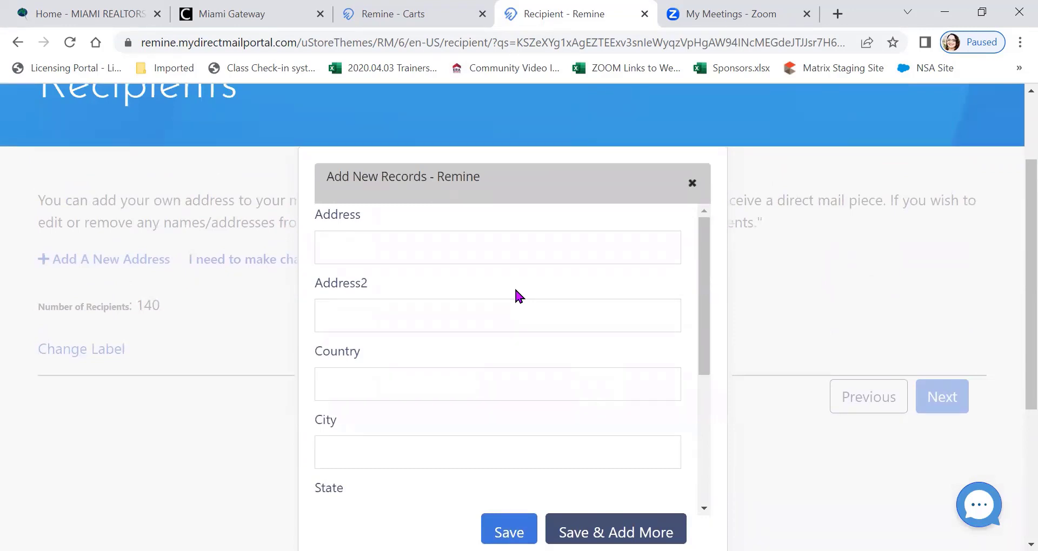
left_click(472, 243)
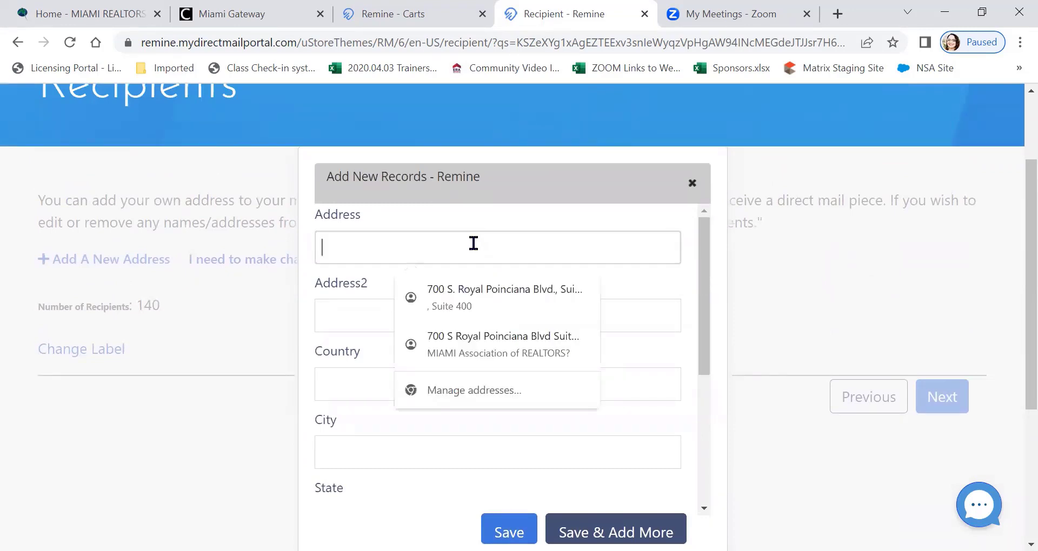
left_click(475, 292)
scroll(519, 265, "down", 3)
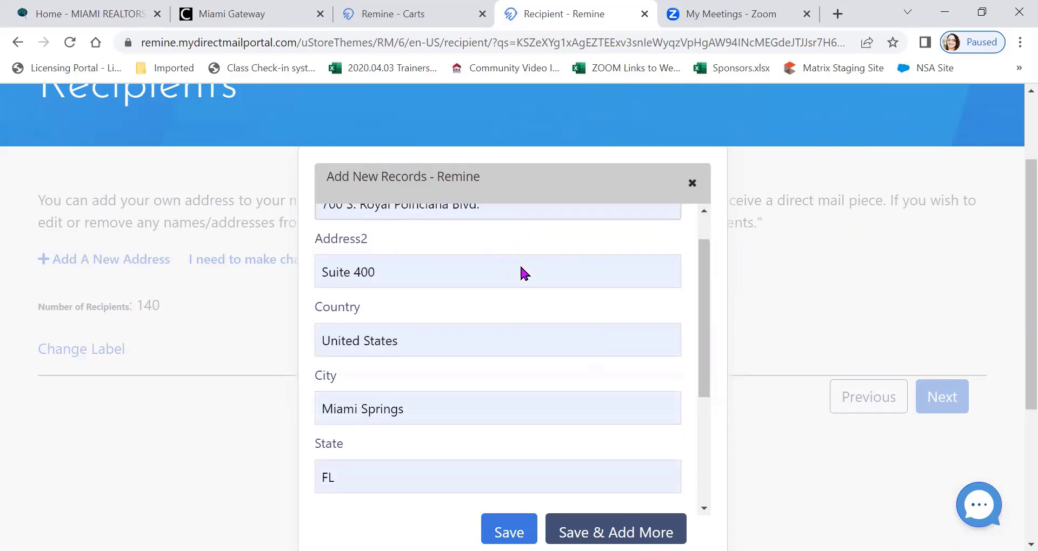
scroll(518, 270, "down", 2)
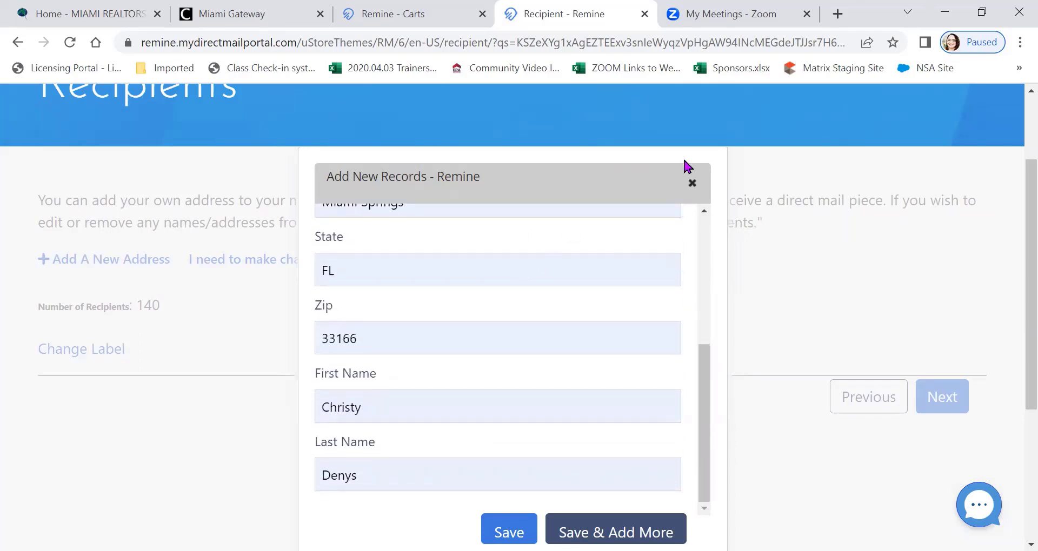
left_click(692, 185)
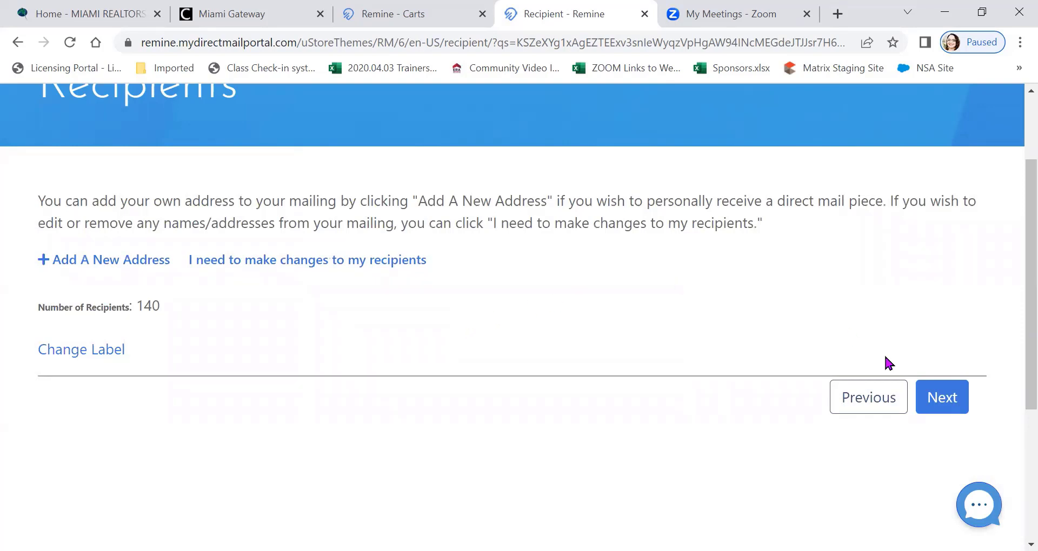
Continue from the recipients to the campaign summary and mark the final design as approved
left_click(380, 262)
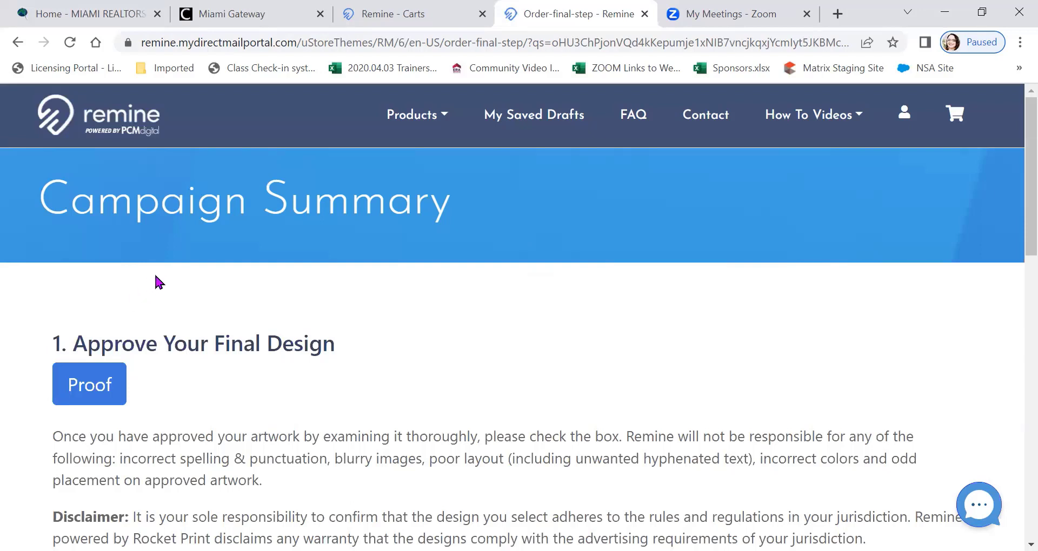
scroll(161, 270, "down", 1)
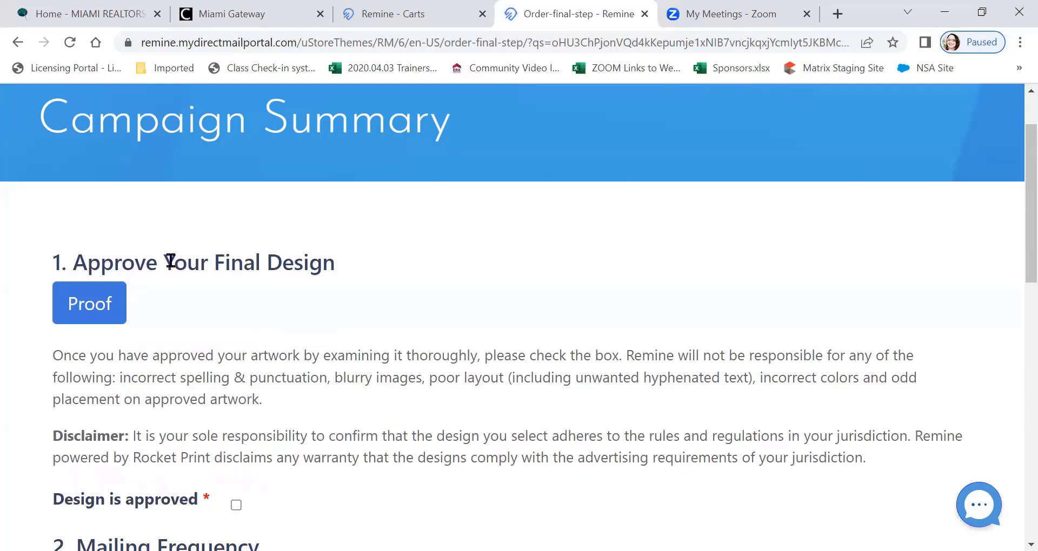
scroll(170, 261, "down", 1)
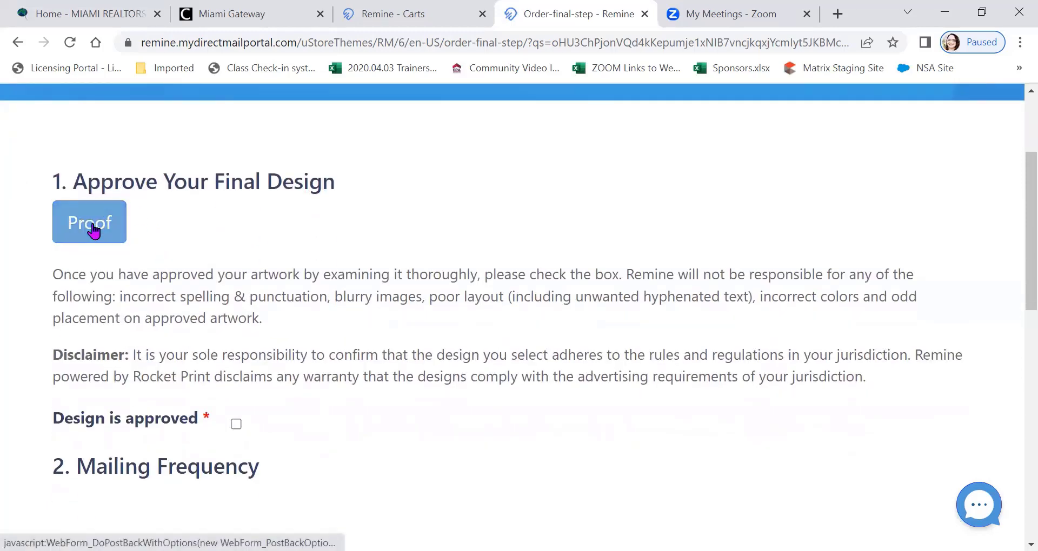
left_click(236, 424)
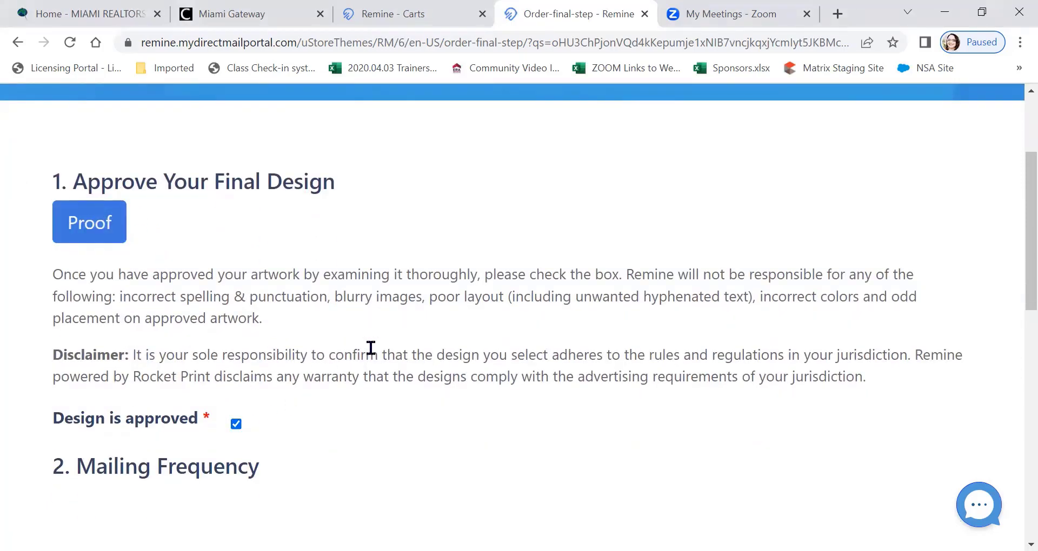
Examine the campaign cost and the breakdown of addresses validated via AccuZip
scroll(470, 263, "down", 3)
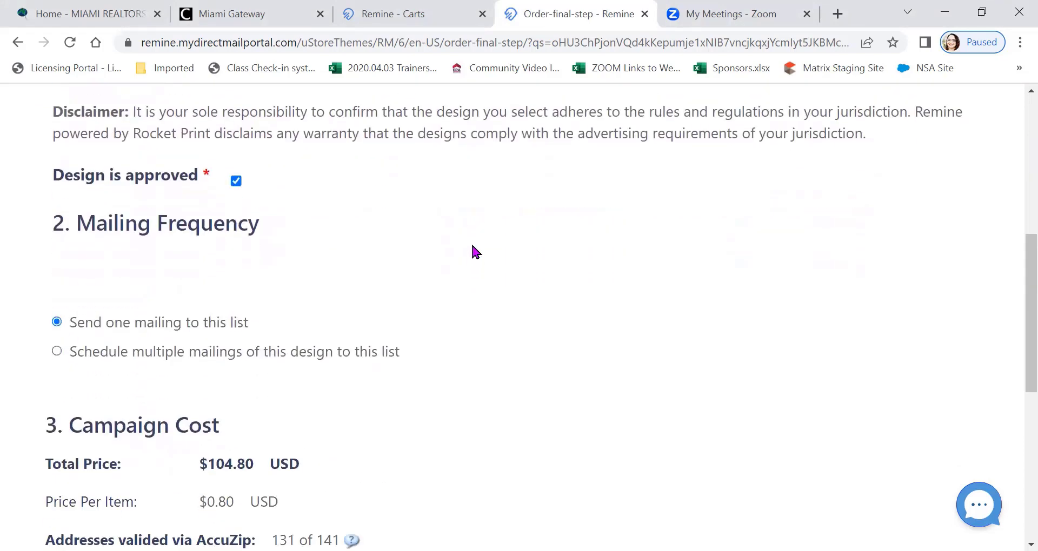
scroll(472, 246, "down", 1)
scroll(472, 240, "down", 1)
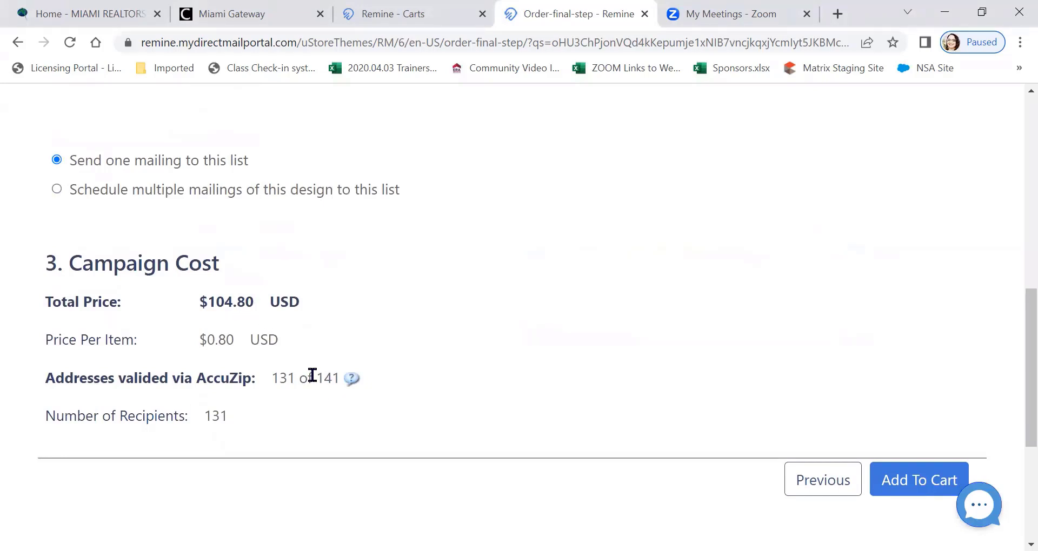
mouse_move(352, 380)
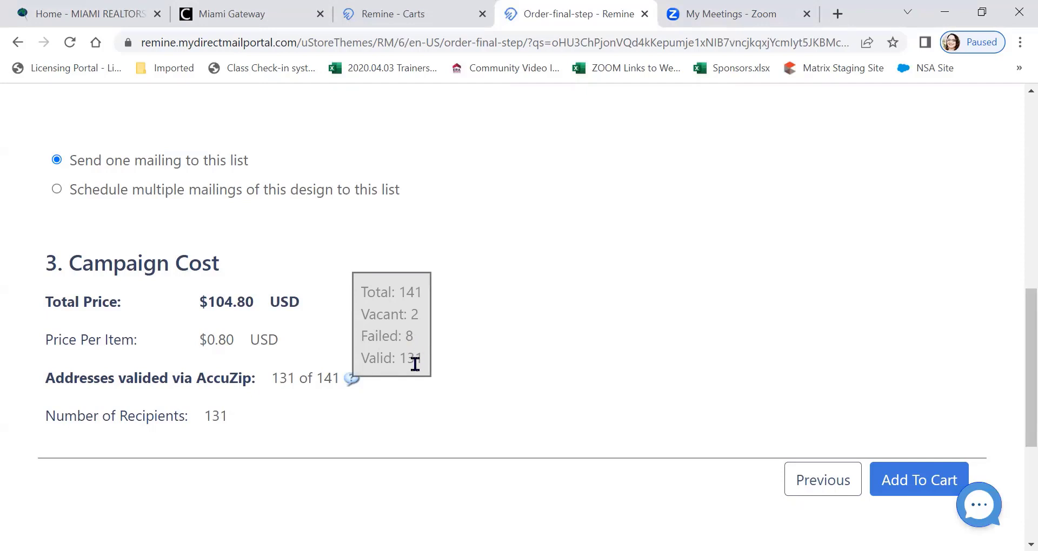
Schedule multiple mailings of this design to the list, with 2 additional mailings
scroll(526, 282, "up", 3)
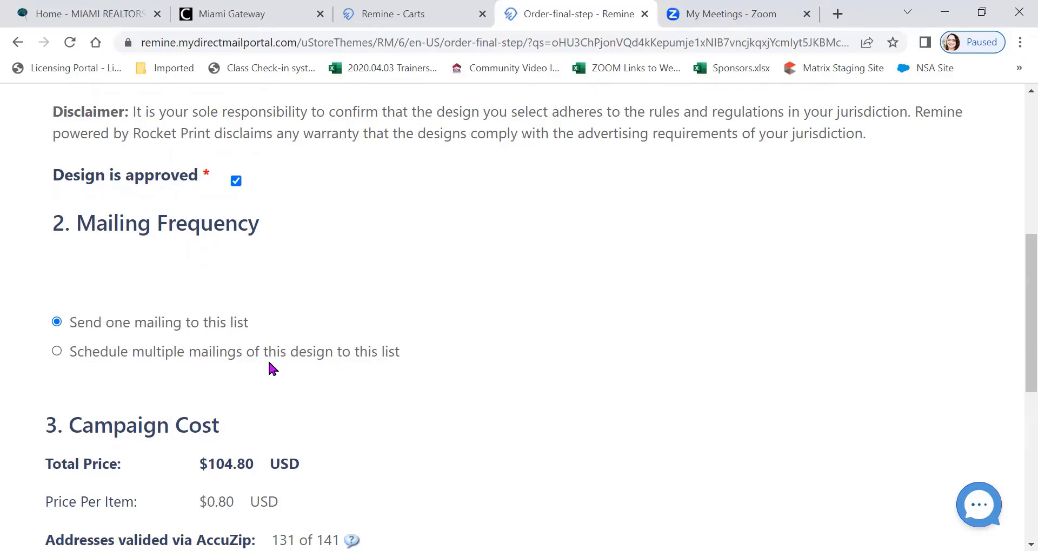
left_click(56, 352)
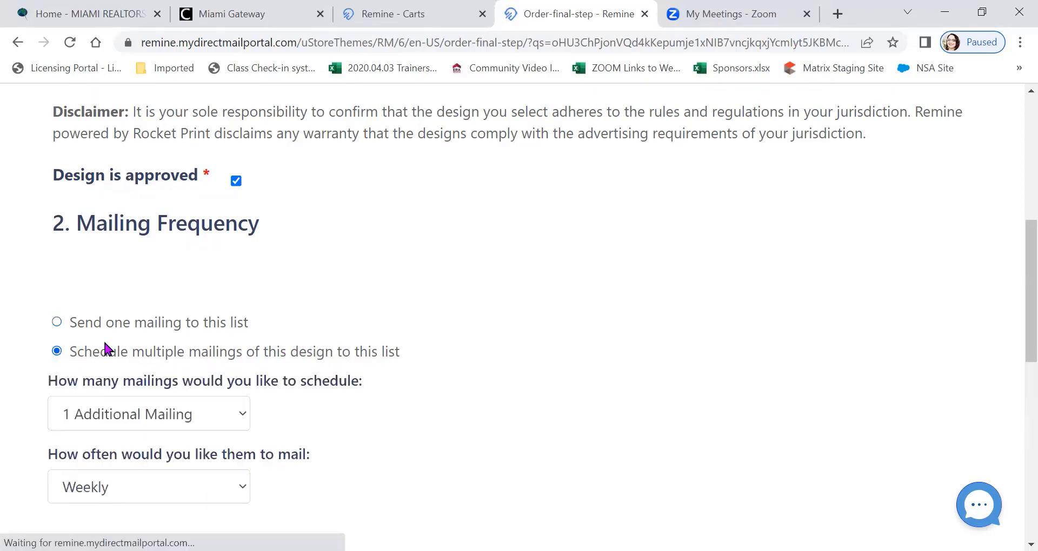
scroll(248, 268, "down", 3)
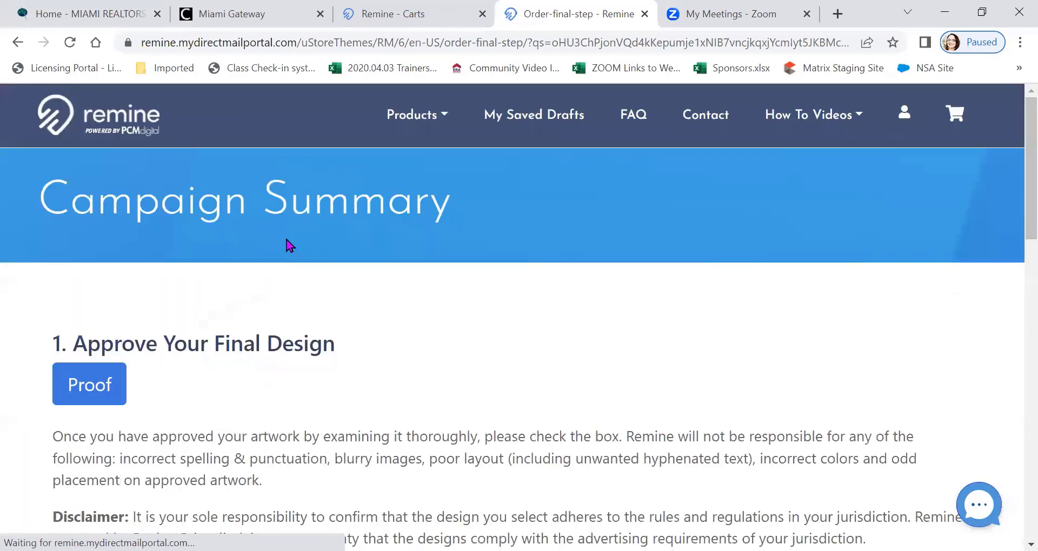
scroll(282, 251, "down", 4)
scroll(270, 265, "down", 5)
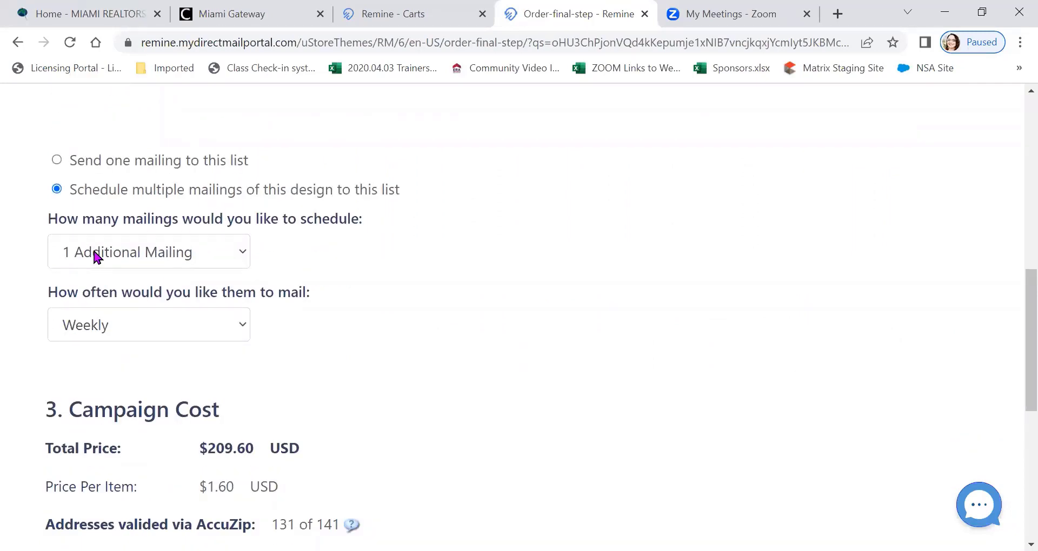
left_click(241, 251)
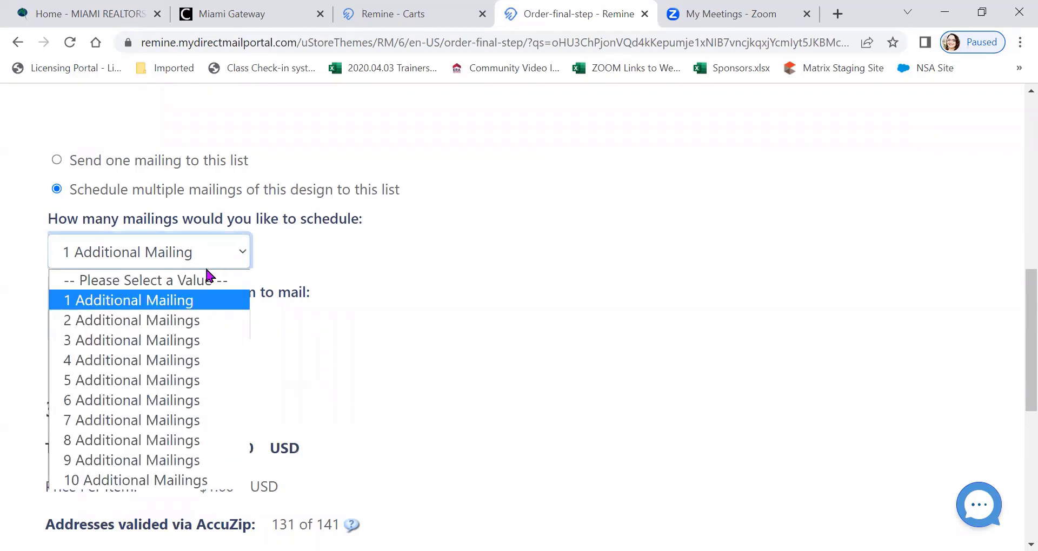
left_click(154, 324)
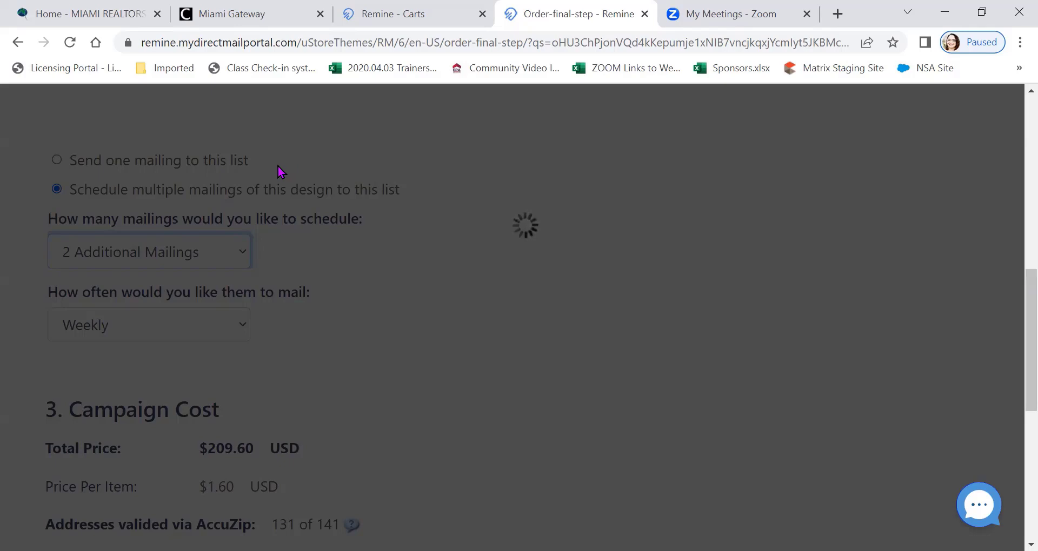
Set the scheduled mailings to go out every 6 weeks
scroll(135, 329, "down", 8)
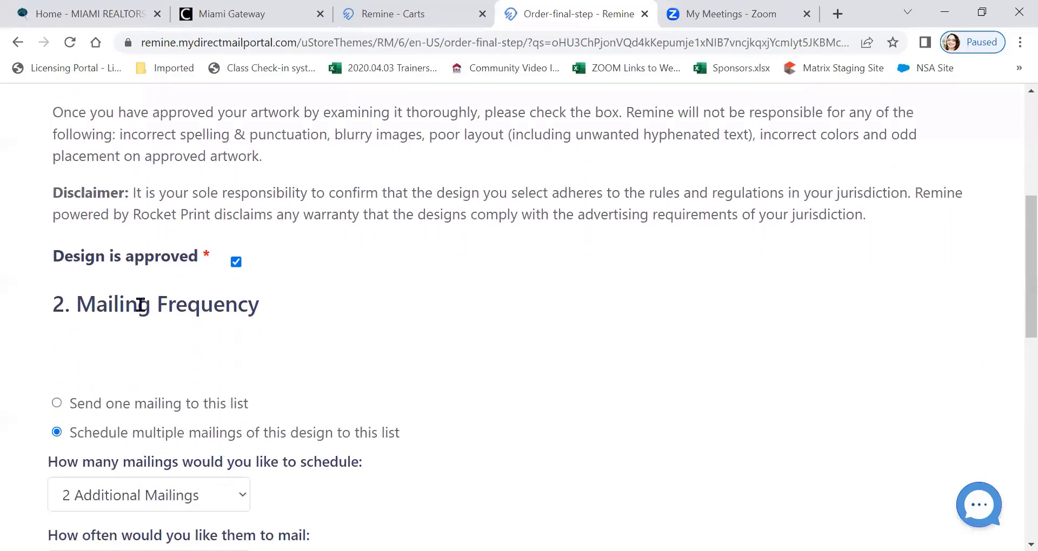
scroll(139, 304, "down", 1)
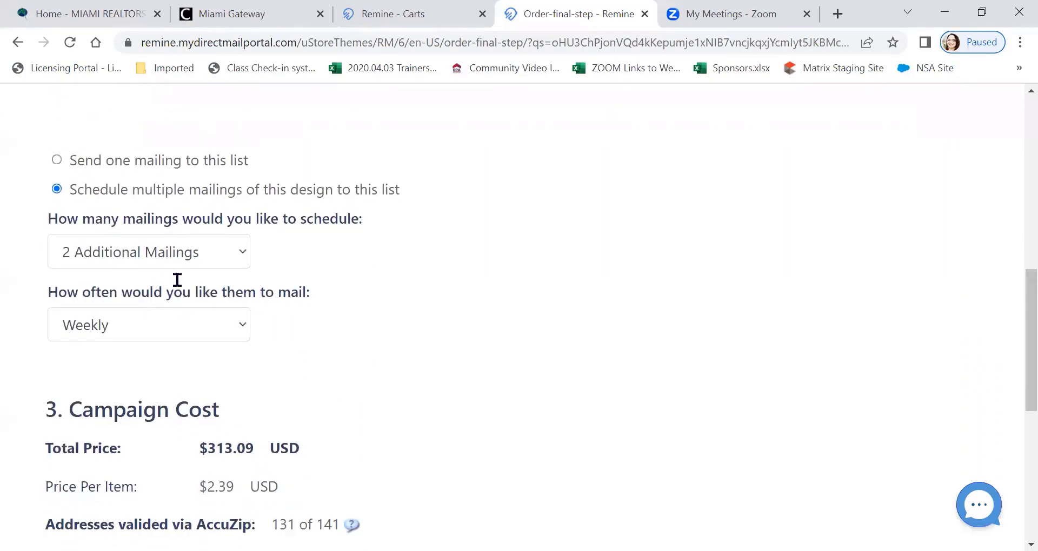
left_click(207, 325)
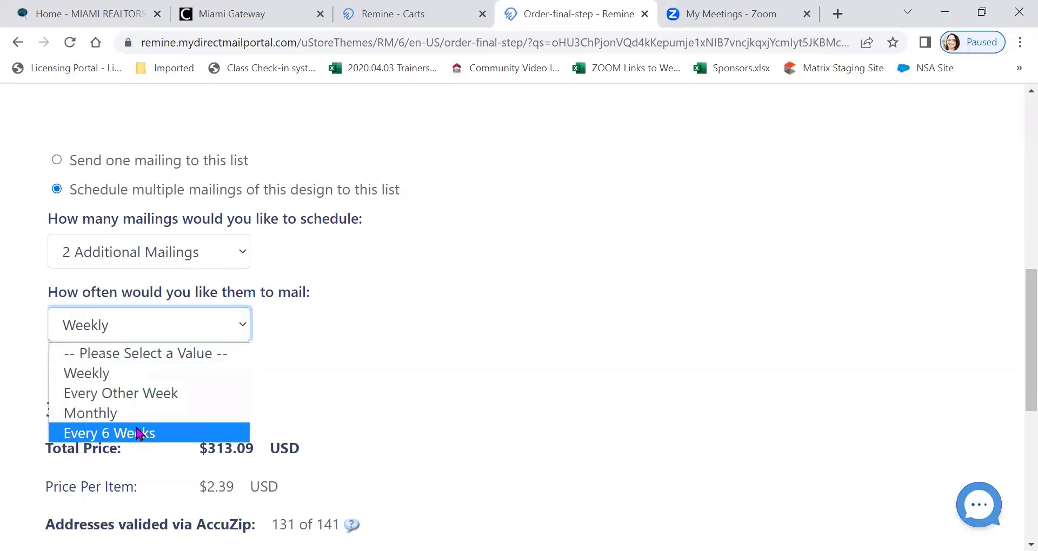
left_click(136, 433)
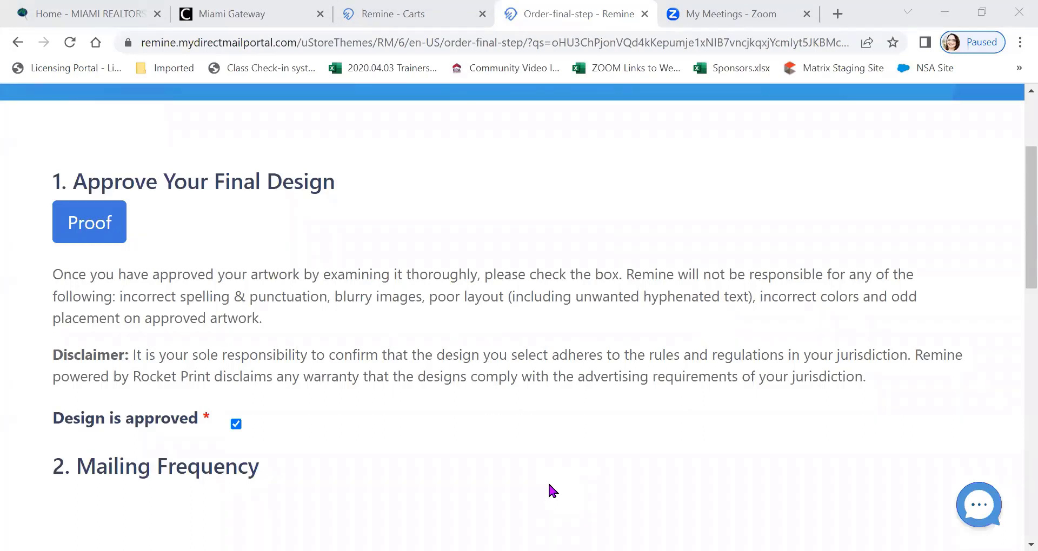
Review the mailing schedule and campaign cost, and add the campaign to the shopping cart
scroll(303, 232, "down", 5)
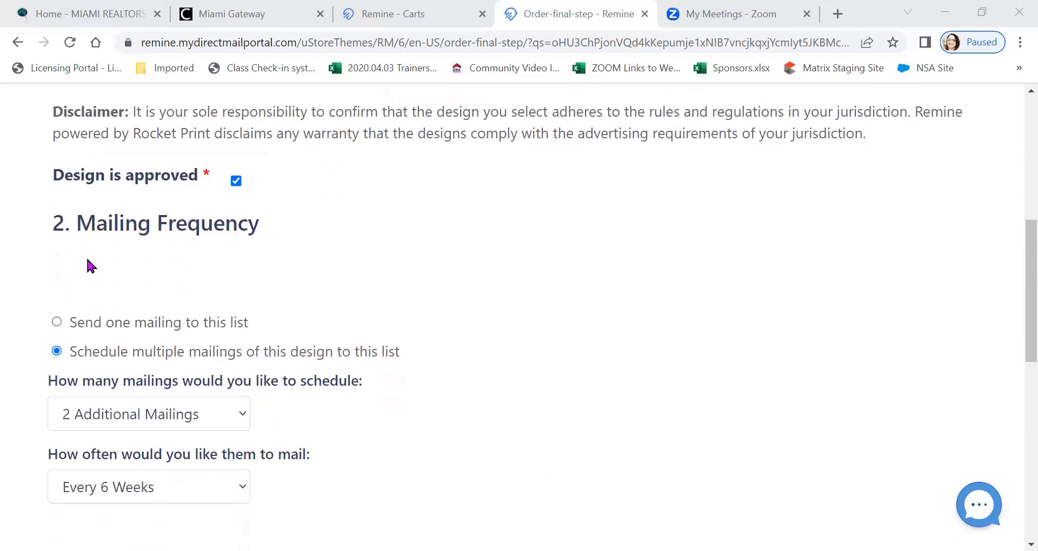
scroll(260, 238, "down", 3)
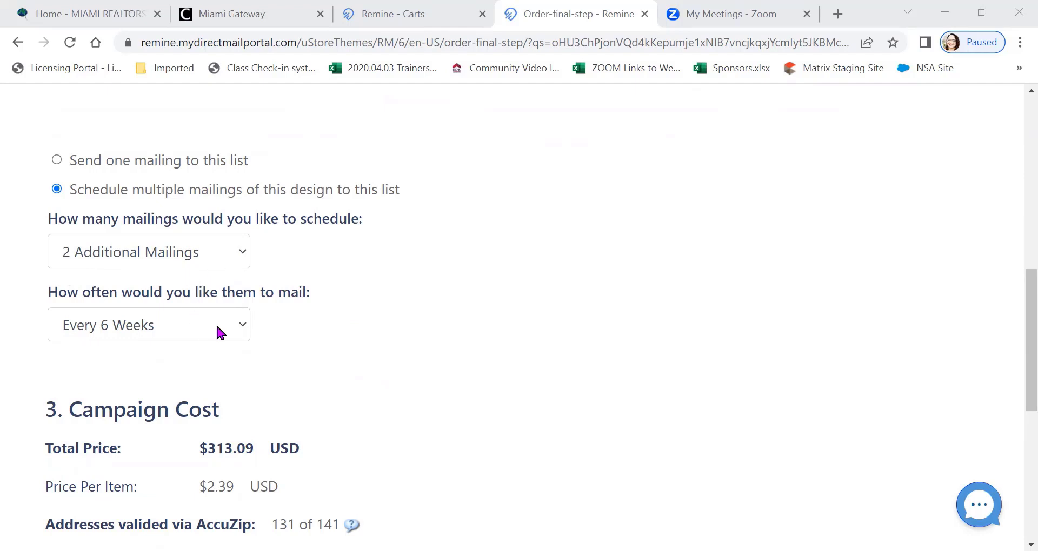
scroll(400, 287, "down", 3)
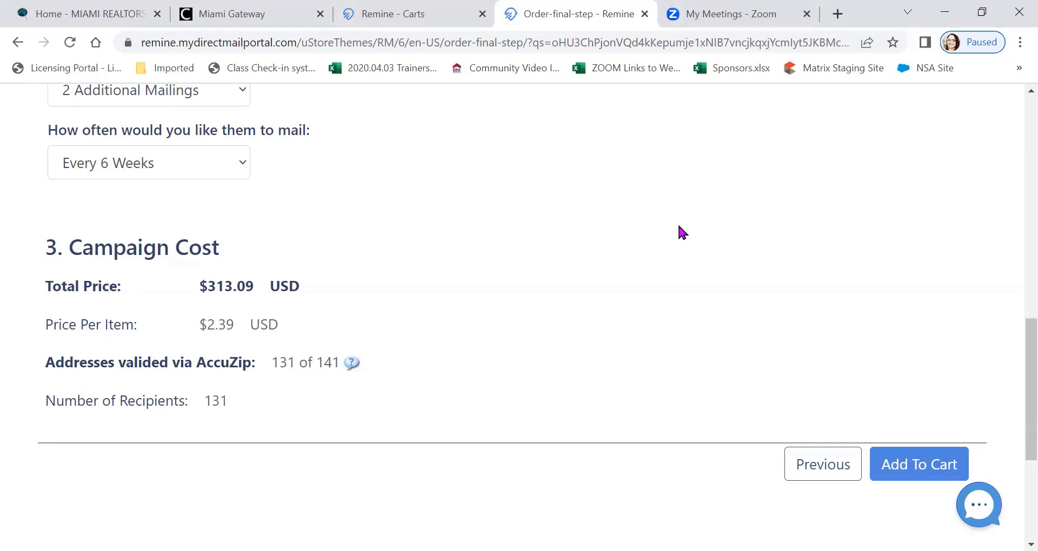
scroll(680, 231, "down", 1)
left_click(914, 385)
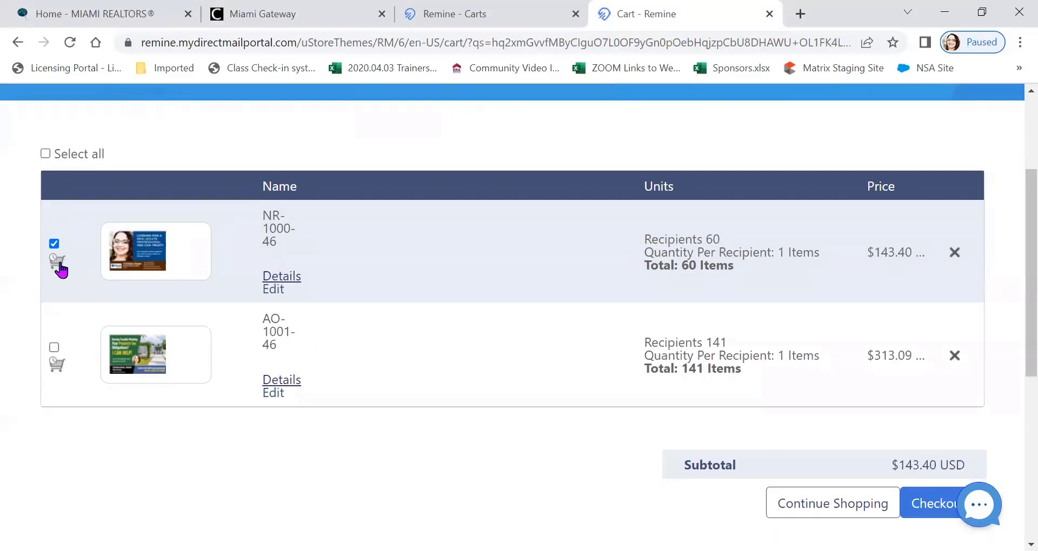
Select only the AO-1001-46 postcard for checkout and remove the NR-1000-46 postcard from the cart
left_click(54, 243)
left_click(54, 346)
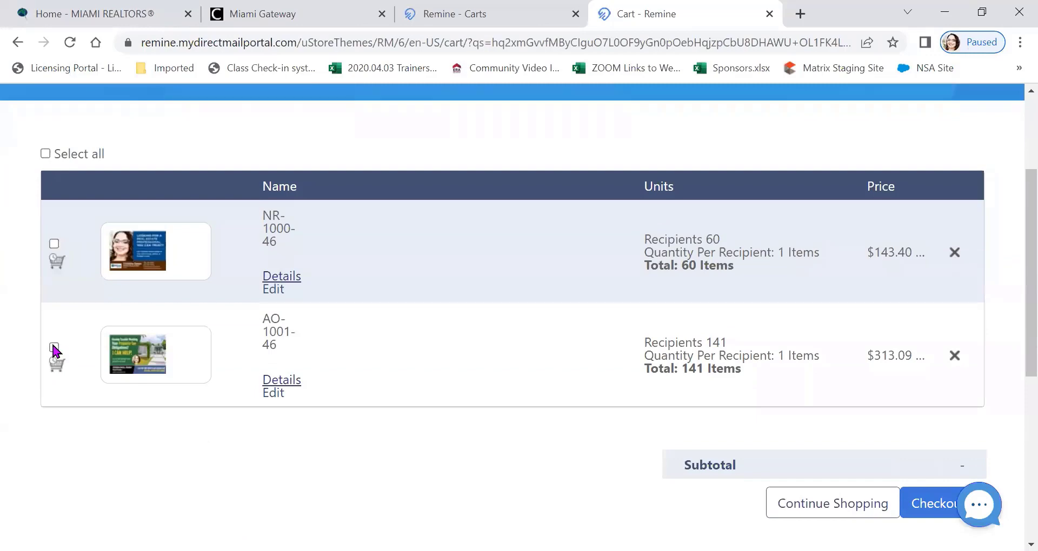
left_click(54, 347)
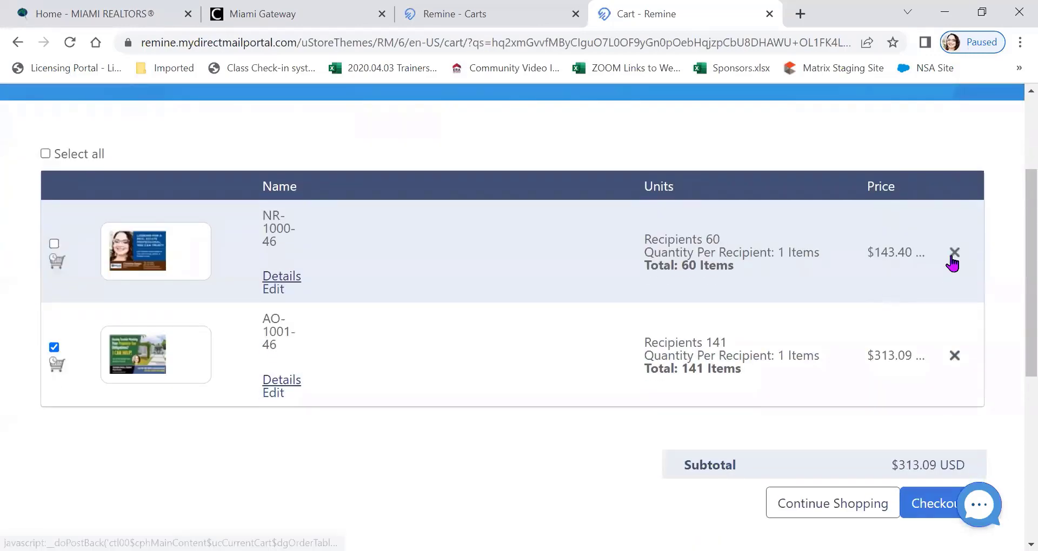
left_click(957, 254)
left_click(586, 138)
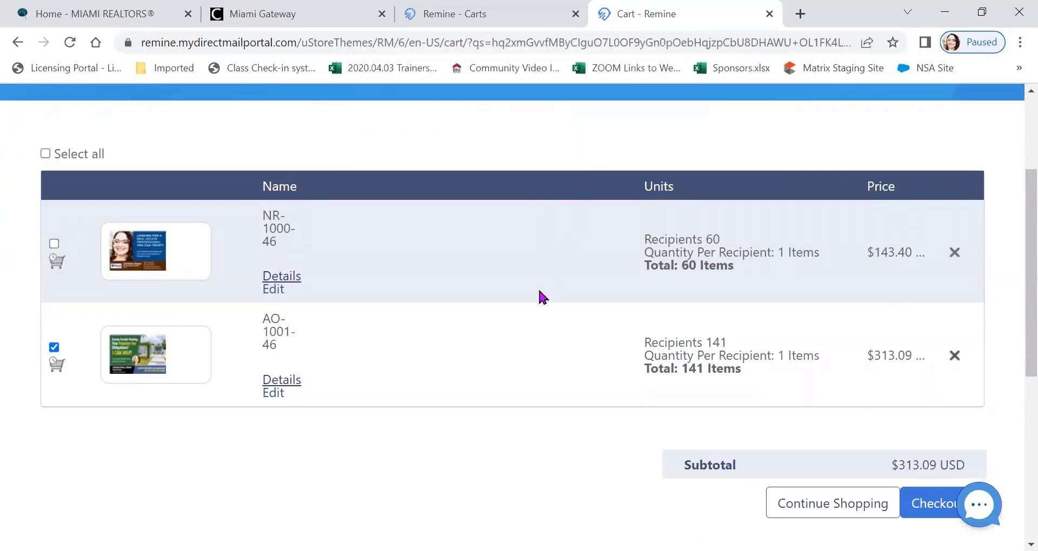
scroll(527, 292, "down", 4)
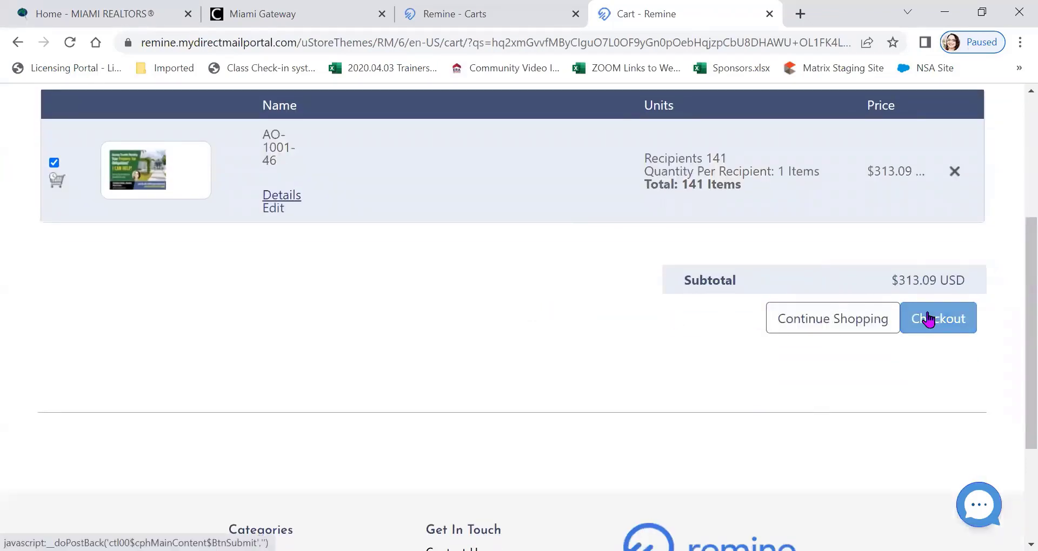
View the direct mail portal's contact page, including the chat information and the support contact details in the footer
scroll(488, 417, "up", 5)
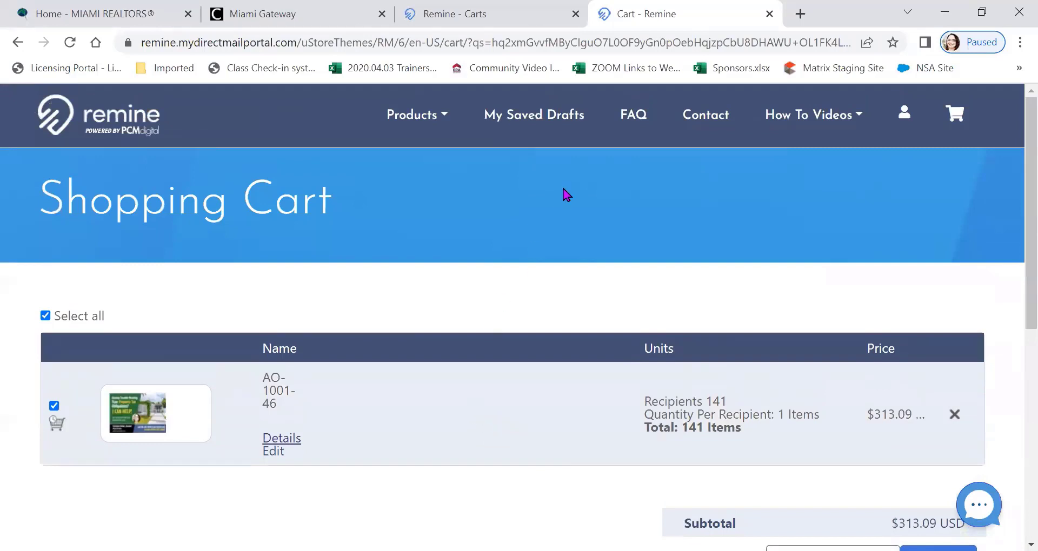
left_click(709, 116)
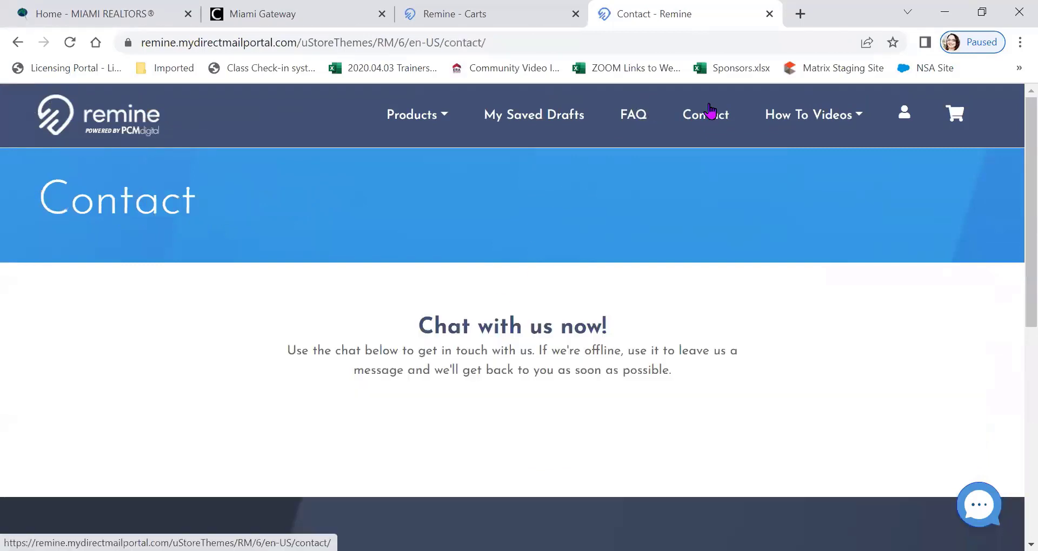
scroll(708, 195, "down", 3)
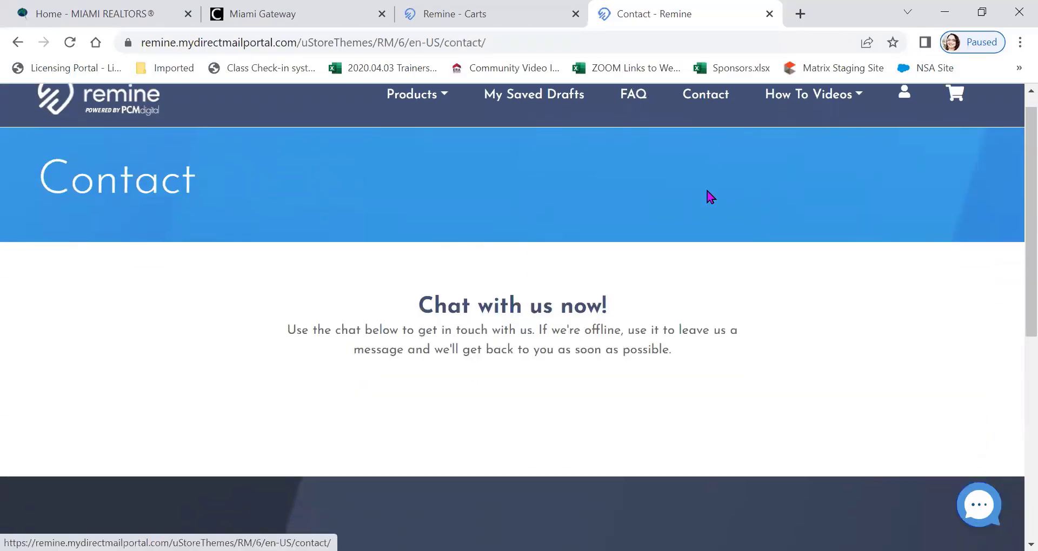
scroll(738, 189, "down", 5)
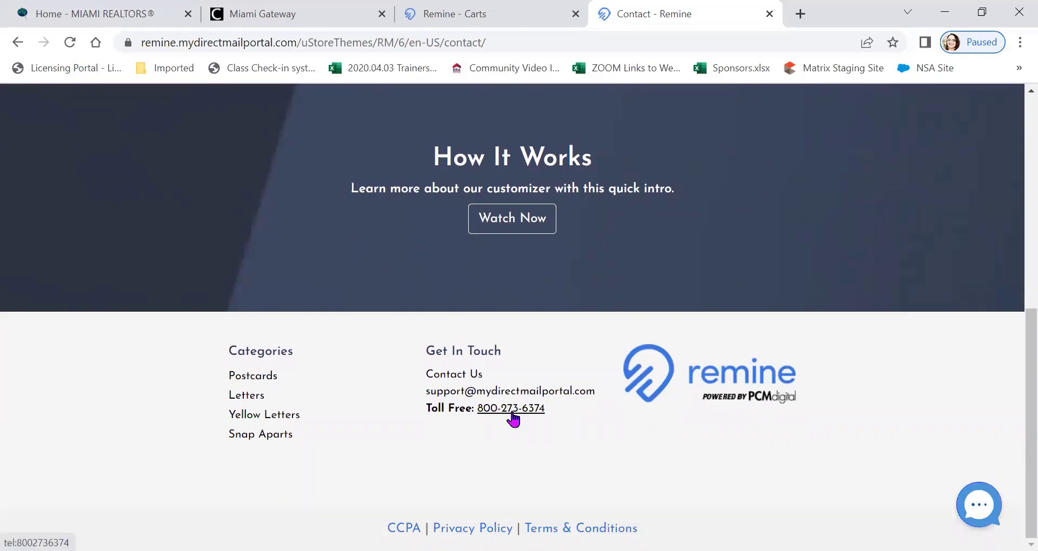
scroll(440, 427, "up", 8)
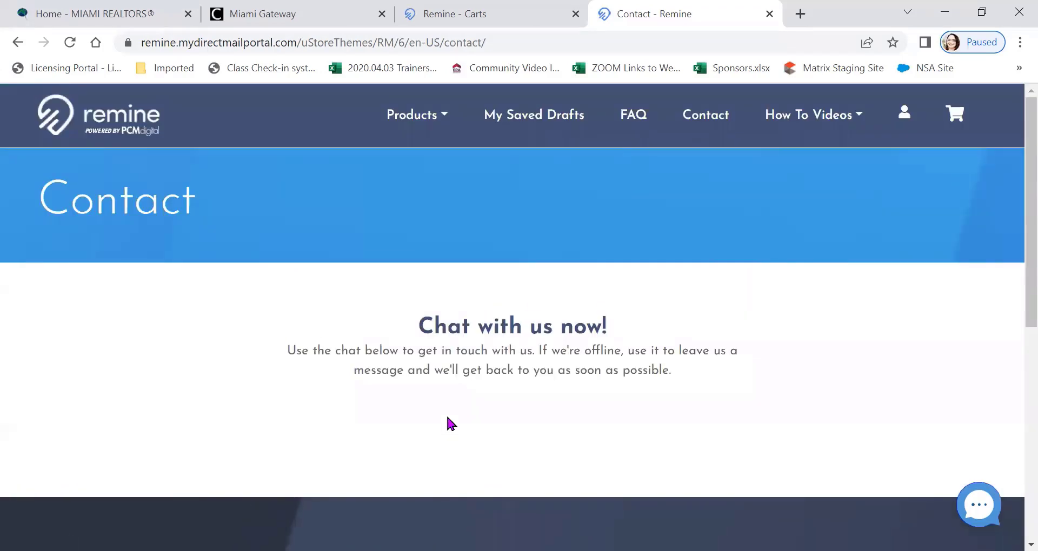
Close the direct mail portal and the list submission notice, and go to Remine's Marketing page
left_click(769, 13)
left_click(630, 163)
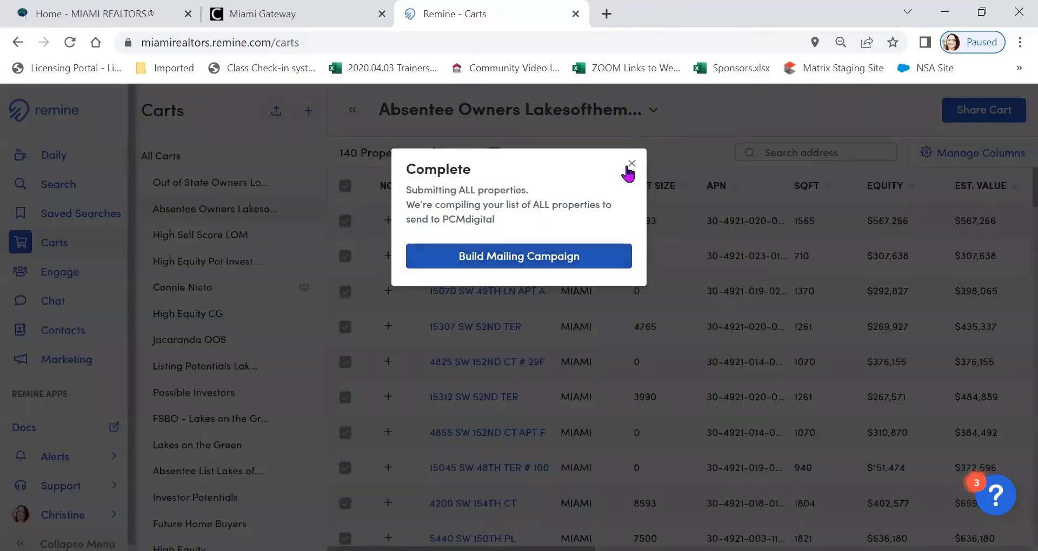
left_click(67, 359)
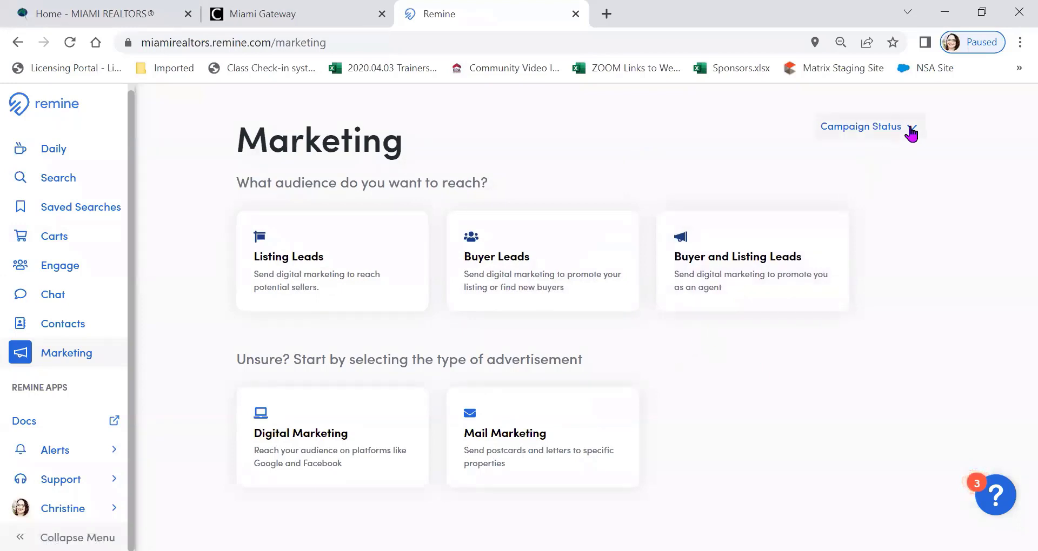
Check the campaign status options, and open Digital Marketing with the ad preview hidden
left_click(916, 131)
left_click(916, 131)
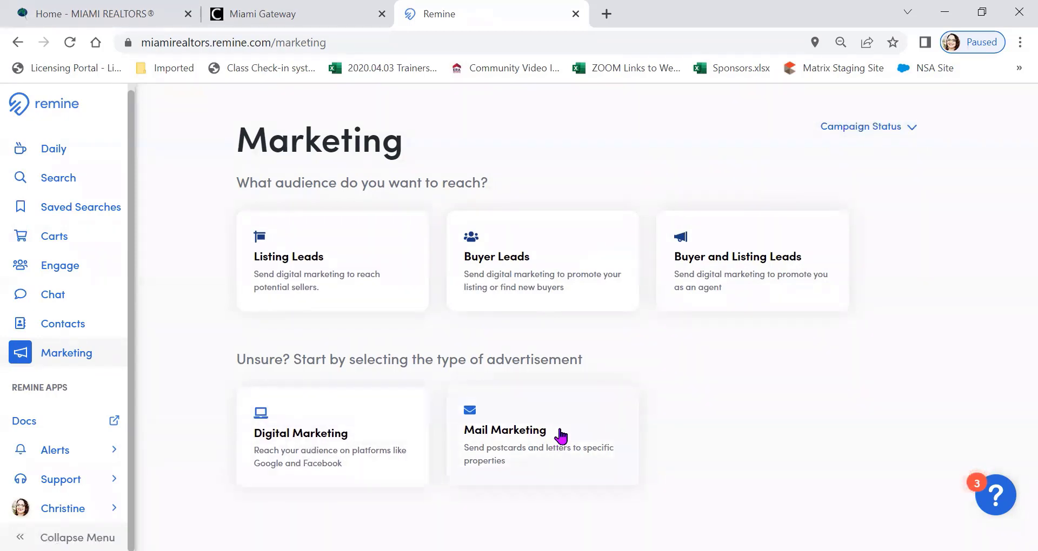
left_click(296, 445)
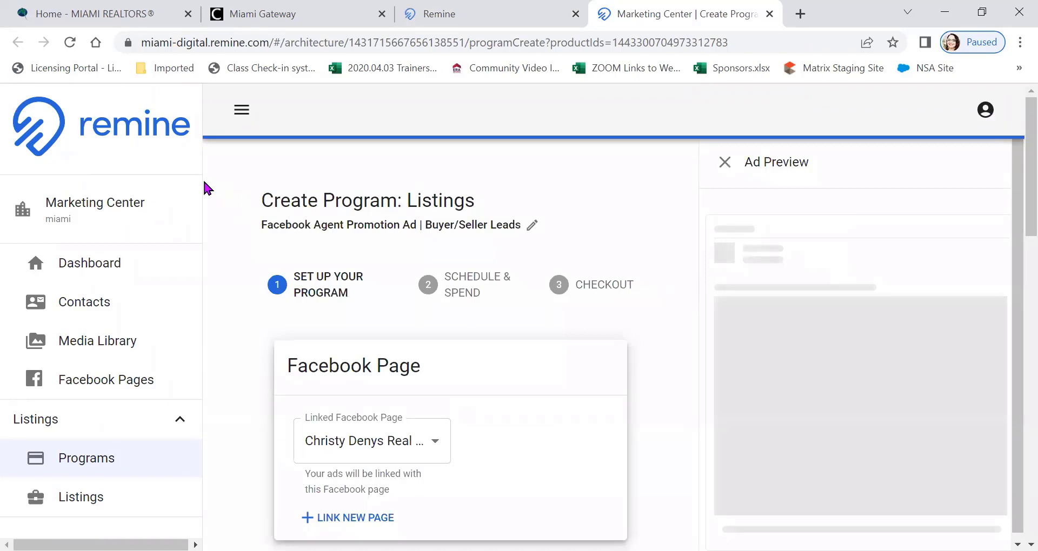
left_click(712, 162)
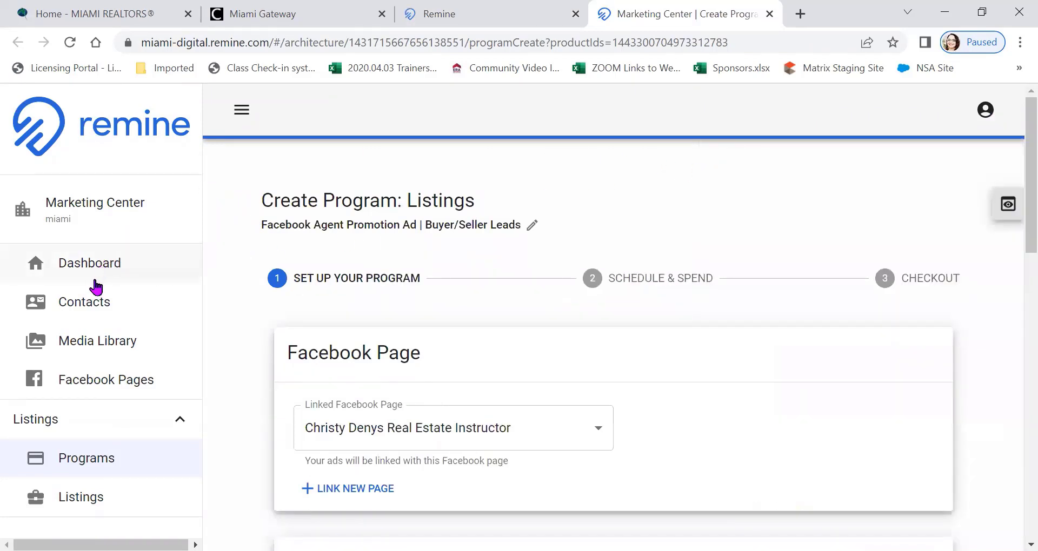
View the linked Facebook pages and the account's pages available for linking, and cancel without linking one
left_click(95, 385)
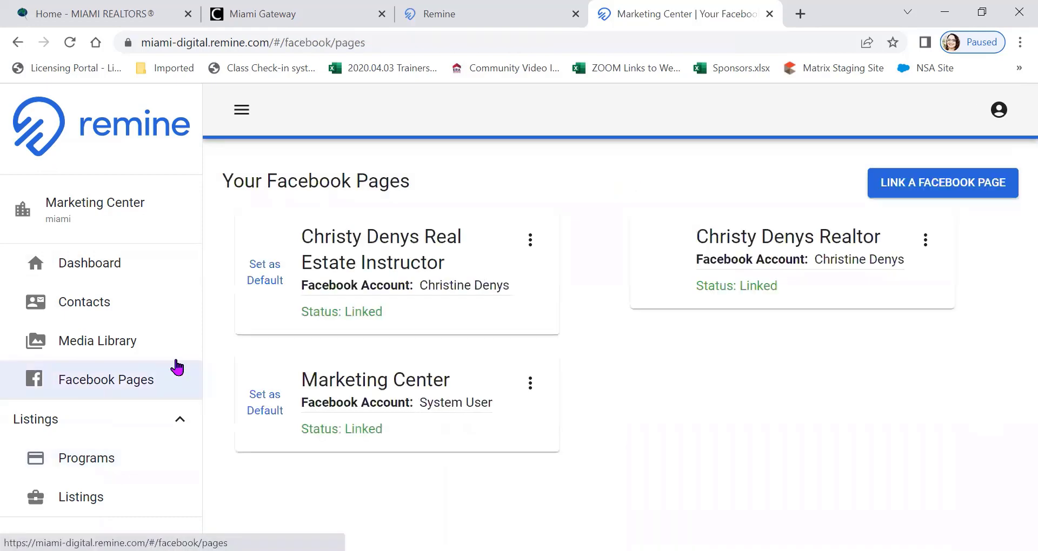
left_click(940, 189)
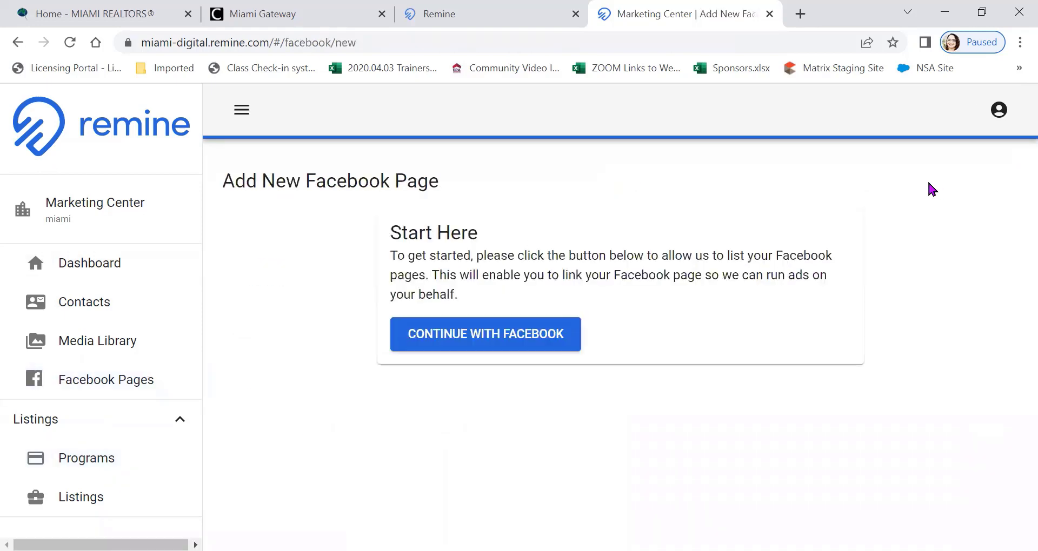
left_click(496, 337)
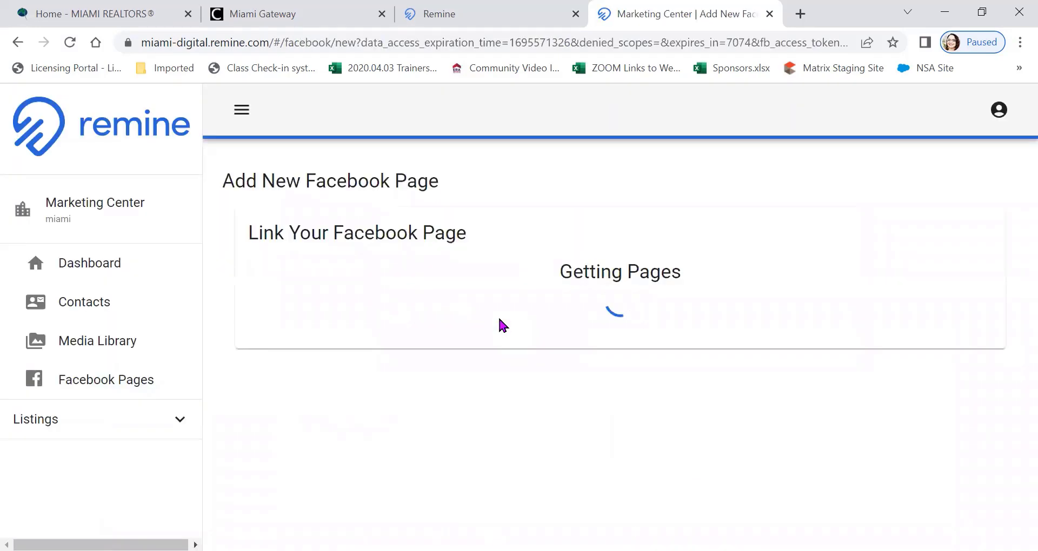
scroll(339, 327, "down", 1)
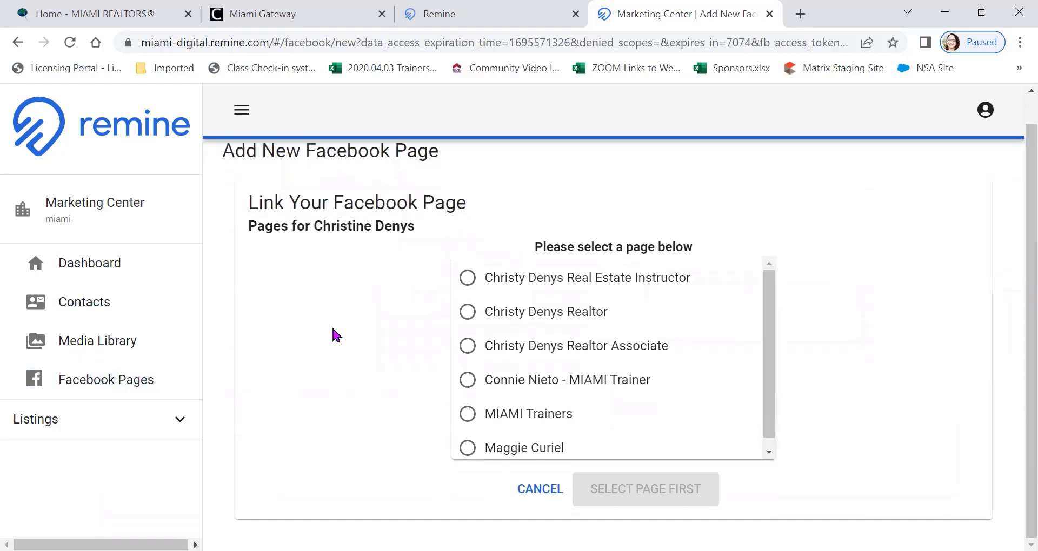
left_click(534, 492)
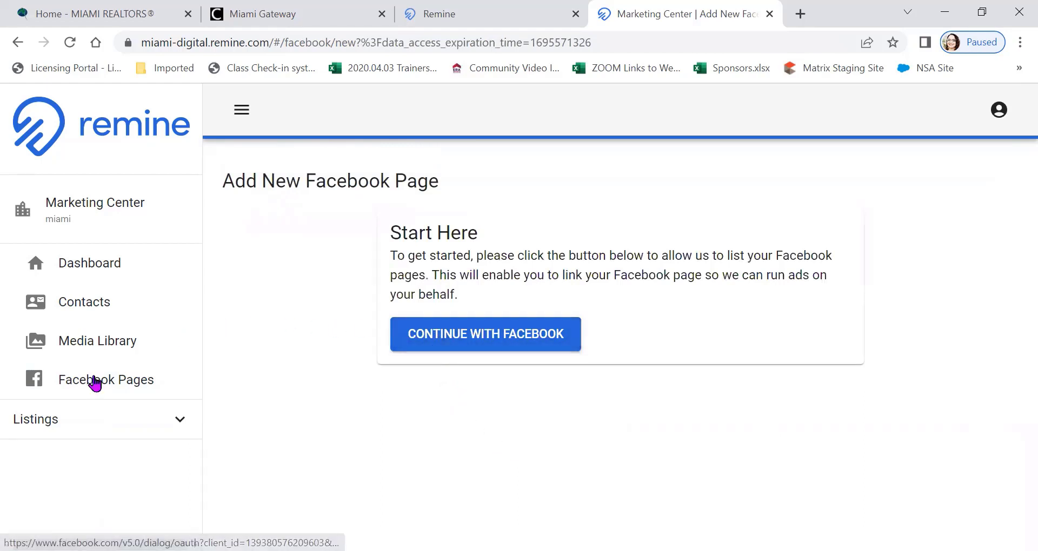
Examine the Media Library's assets and filters, and view the options for adding new media
left_click(102, 351)
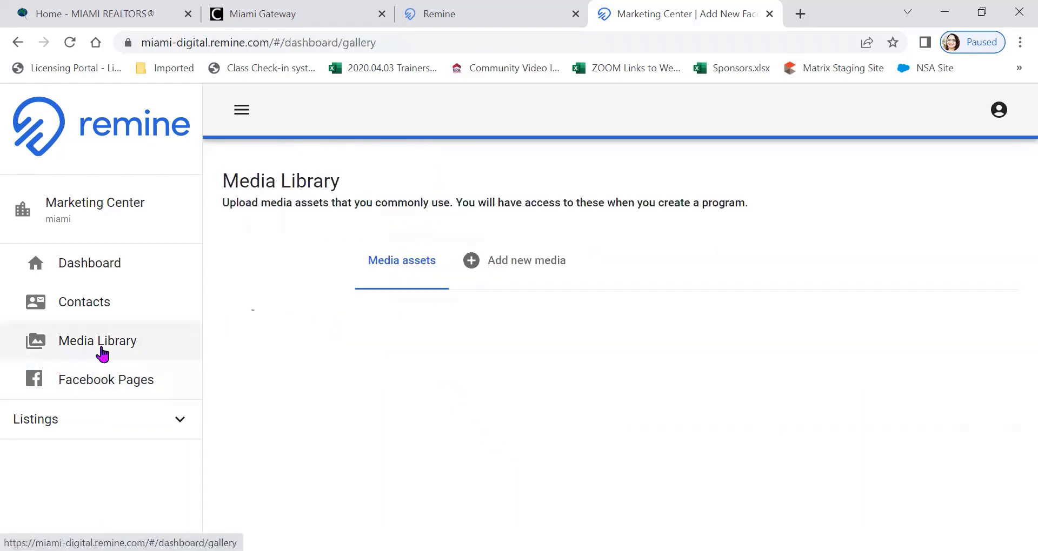
scroll(245, 228, "down", 2)
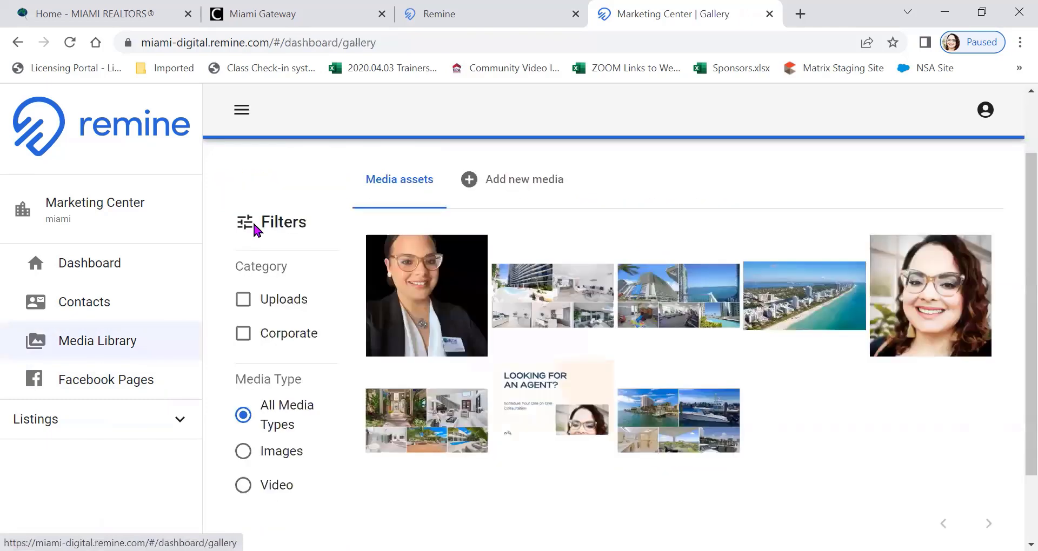
scroll(253, 226, "down", 1)
scroll(249, 232, "up", 1)
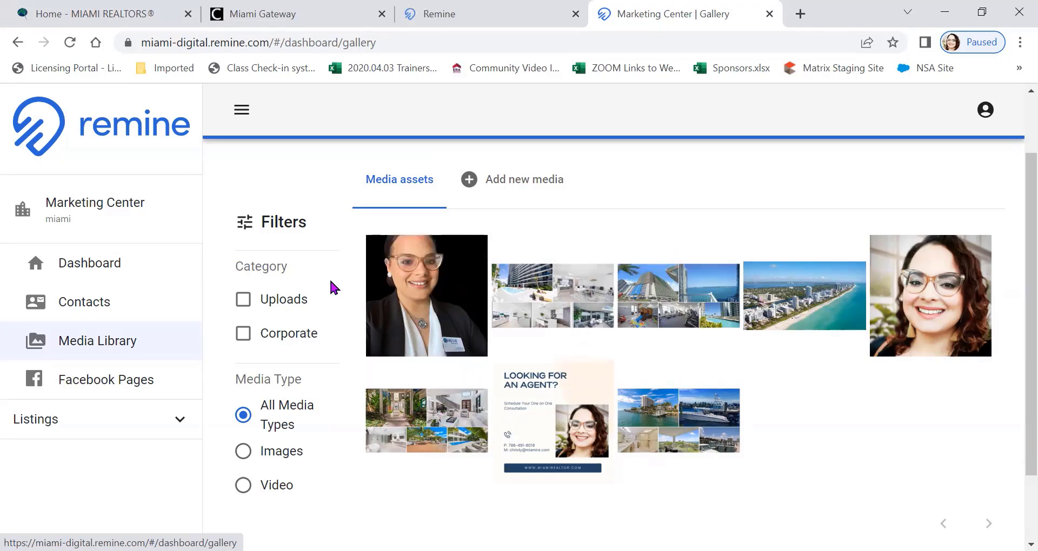
scroll(325, 285, "down", 2)
scroll(320, 285, "up", 2)
left_click(511, 187)
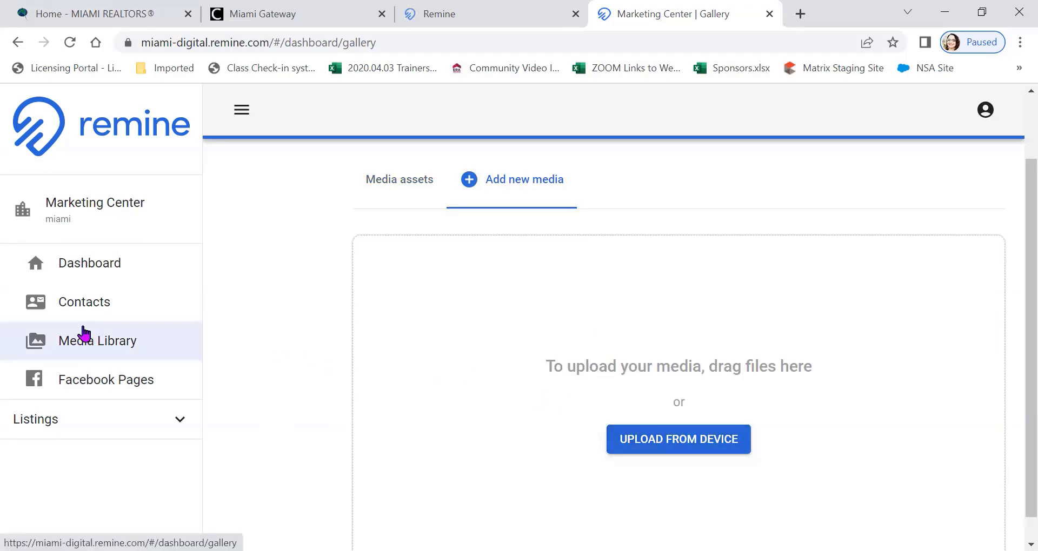
View the Marketing Center's contacts and review the Facebook and Google ad types offered on its dashboard
left_click(92, 304)
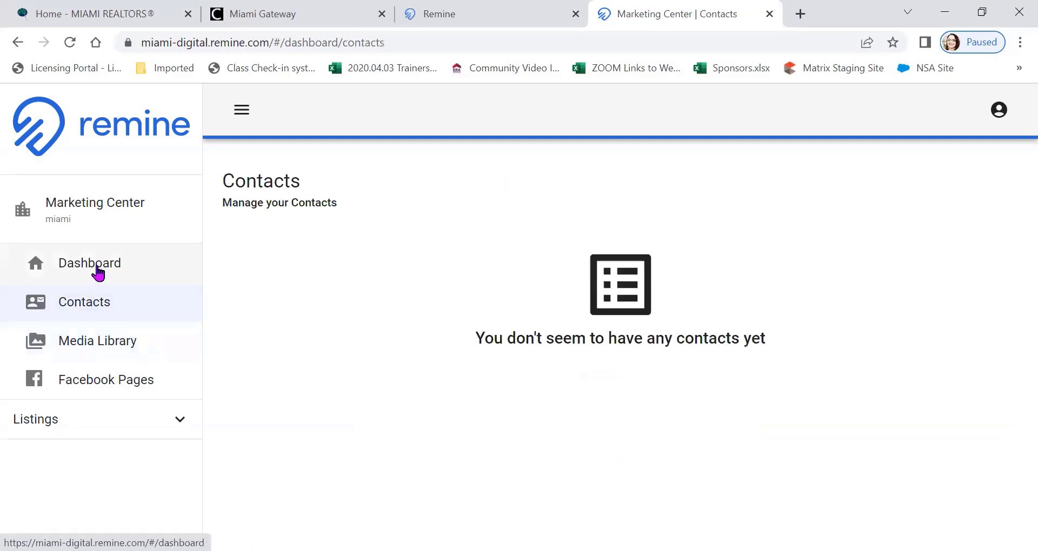
left_click(98, 274)
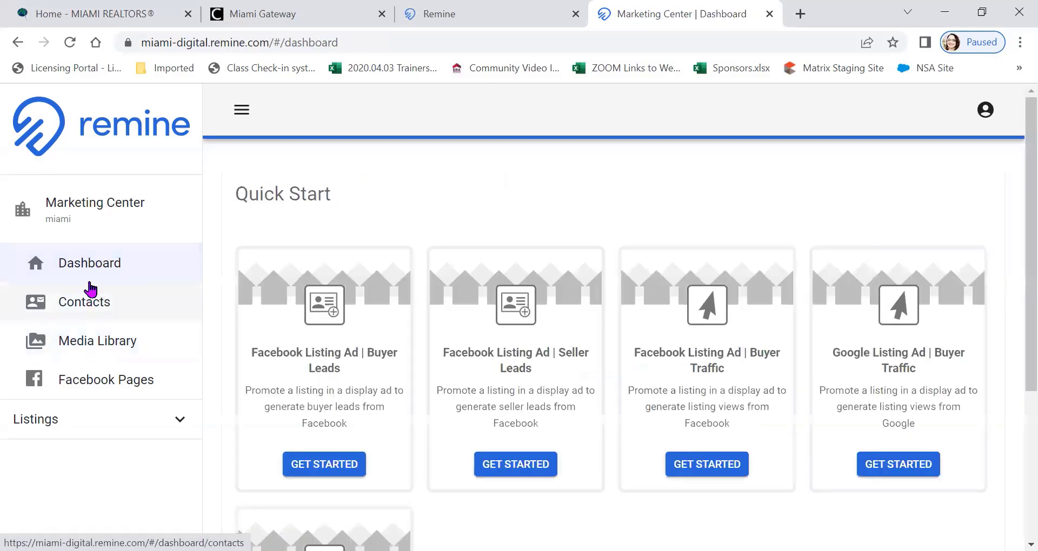
scroll(471, 189, "down", 2)
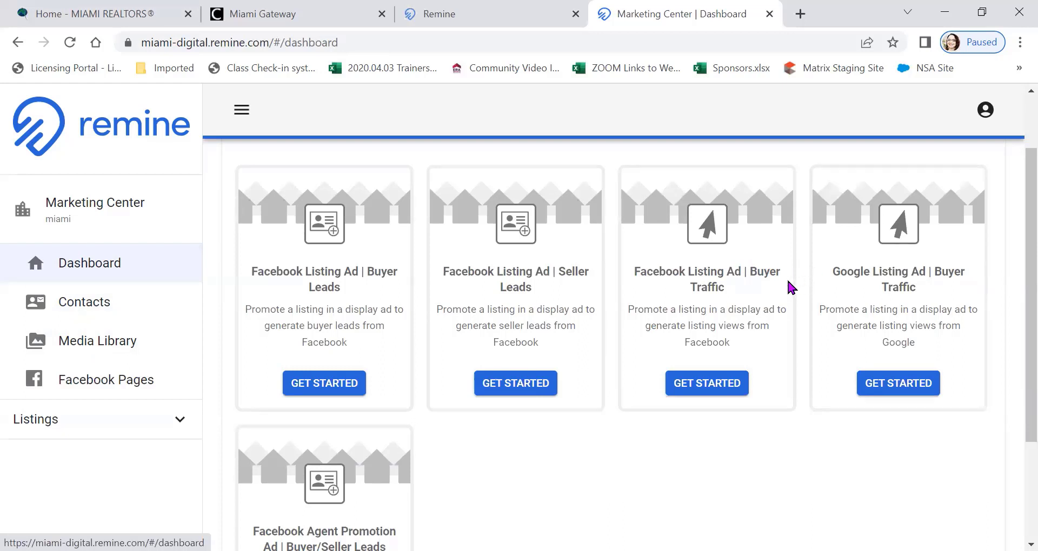
left_click_drag(764, 294, 767, 307)
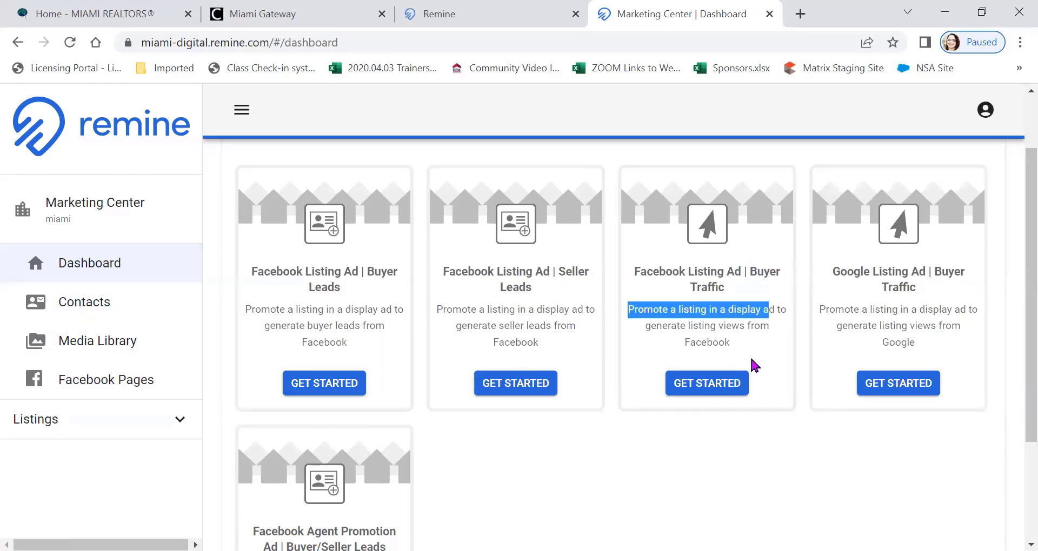
left_click(786, 336)
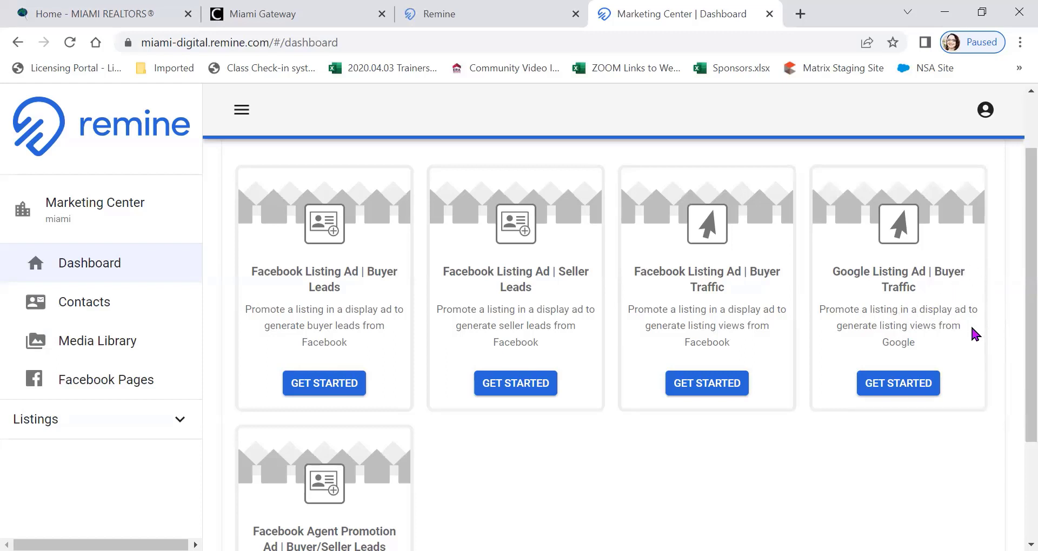
scroll(971, 301, "down", 3)
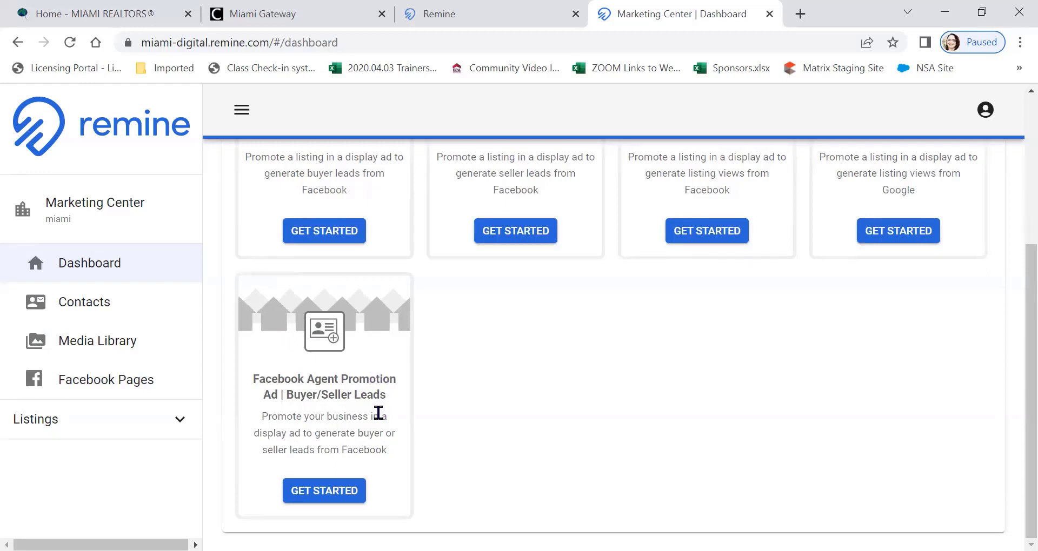
Start a Facebook Agent Promotion Ad for buyer/seller leads and check which linked Facebook pages it can use
left_click(314, 492)
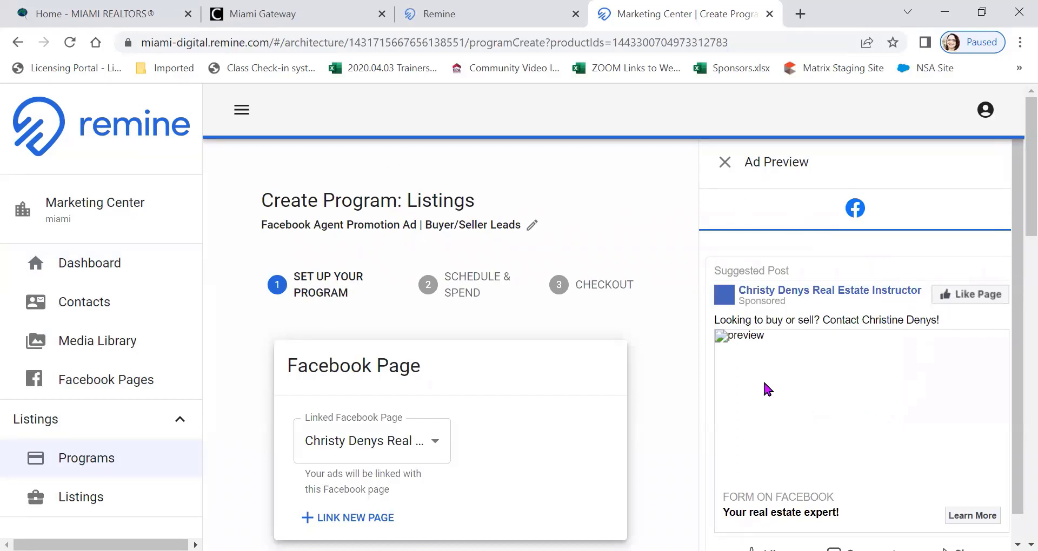
left_click(725, 163)
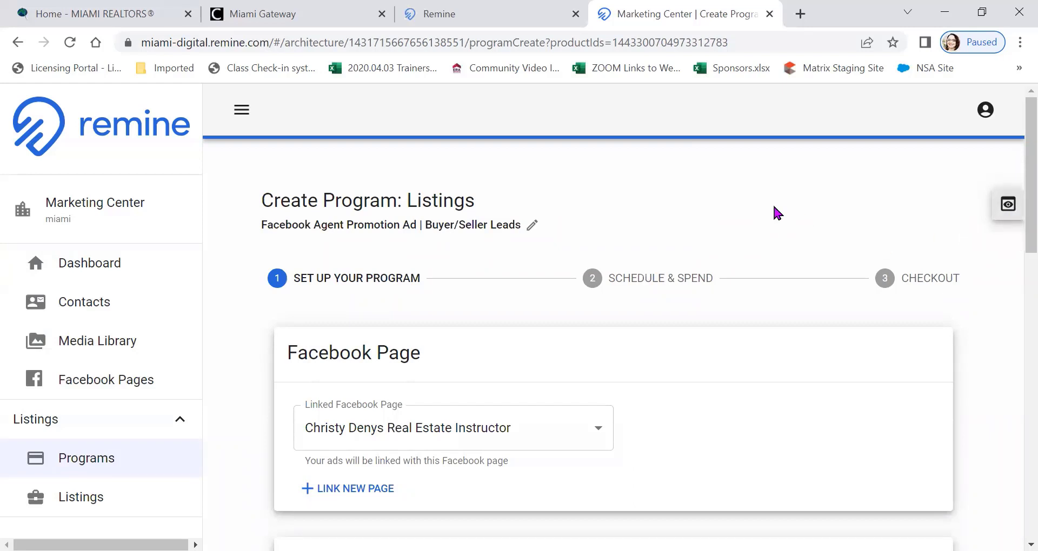
scroll(705, 173, "down", 3)
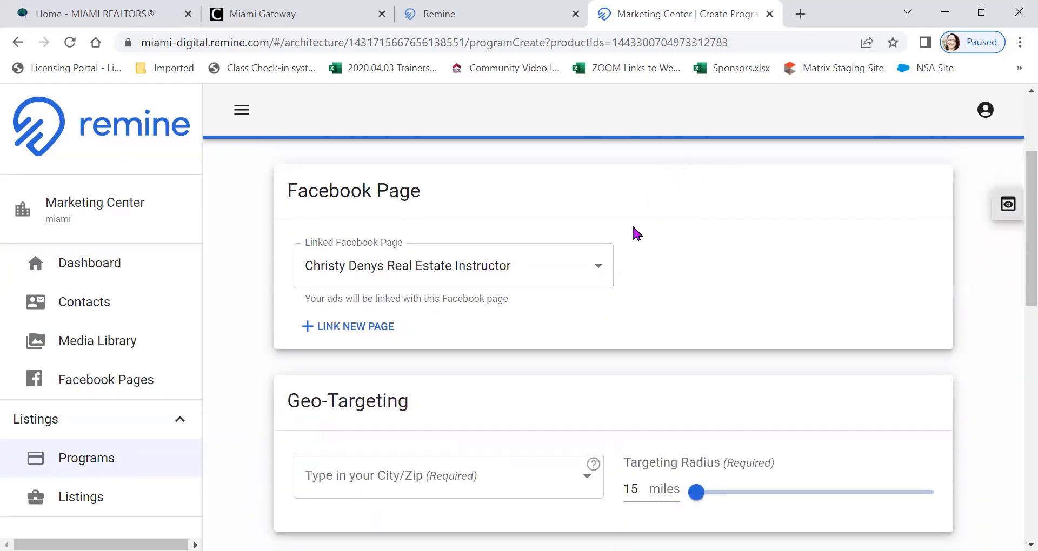
left_click(597, 267)
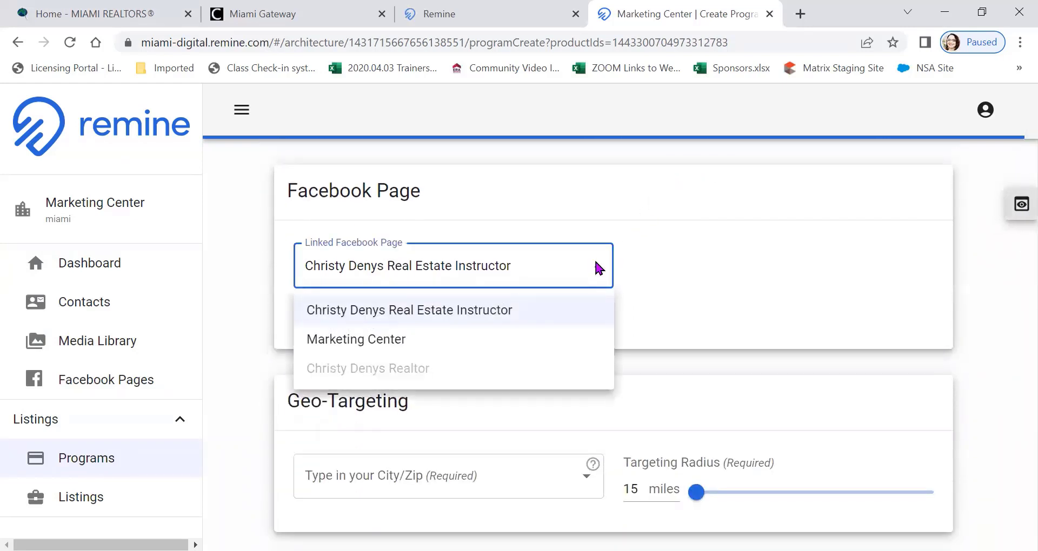
left_click(596, 264)
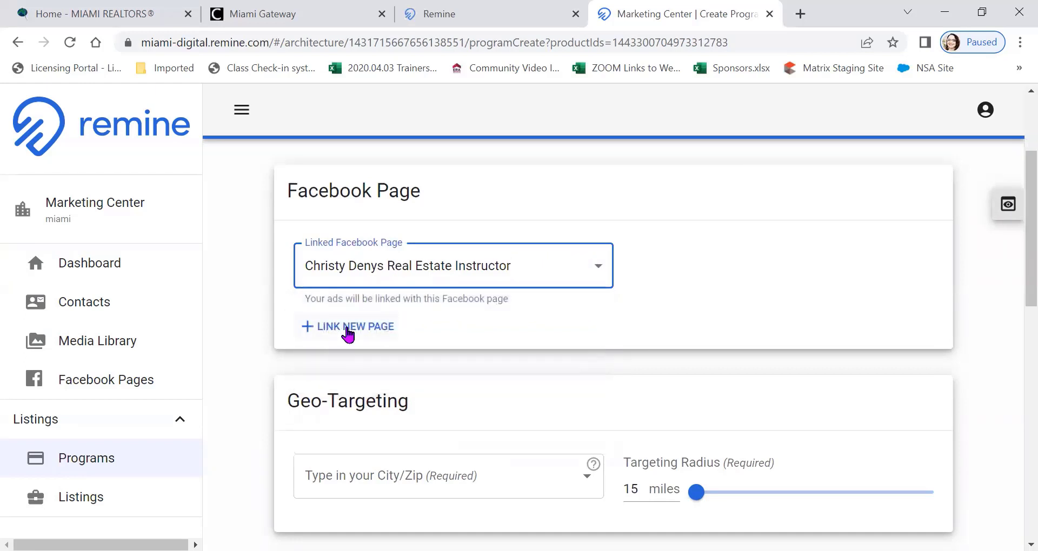
Set the ad's geo-targeting location to Kendall West, FL, USA
scroll(355, 327, "down", 3)
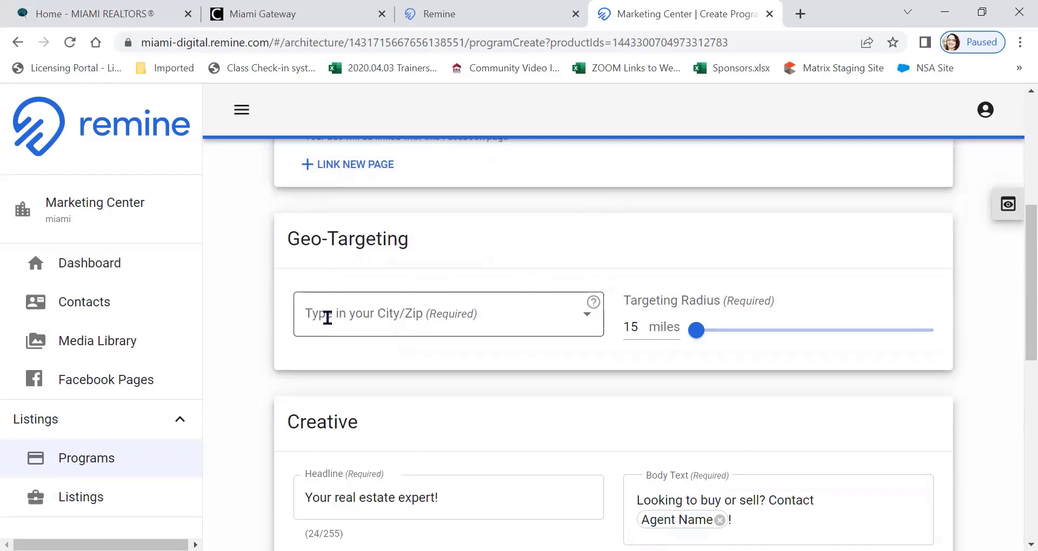
left_click(327, 317)
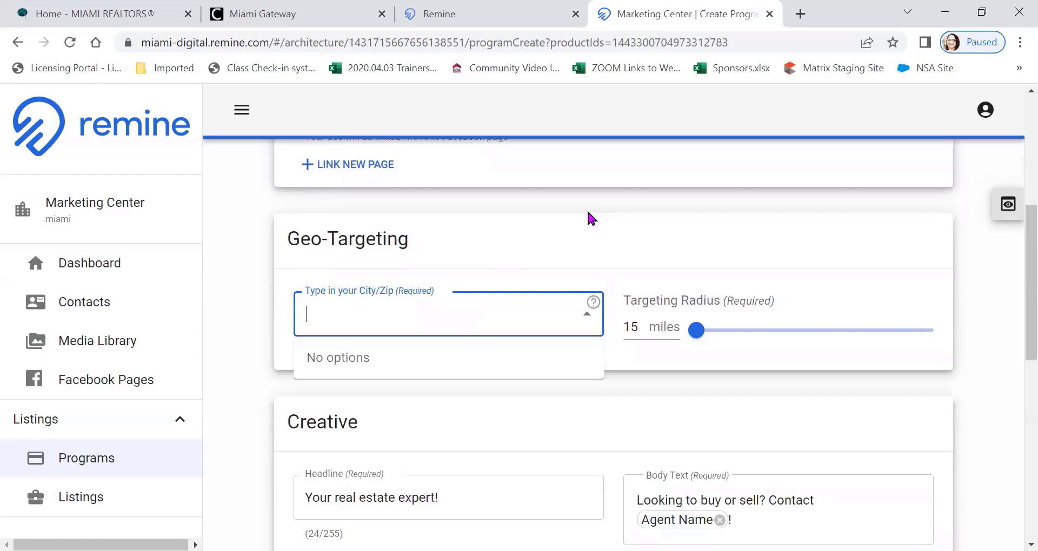
type("Ke")
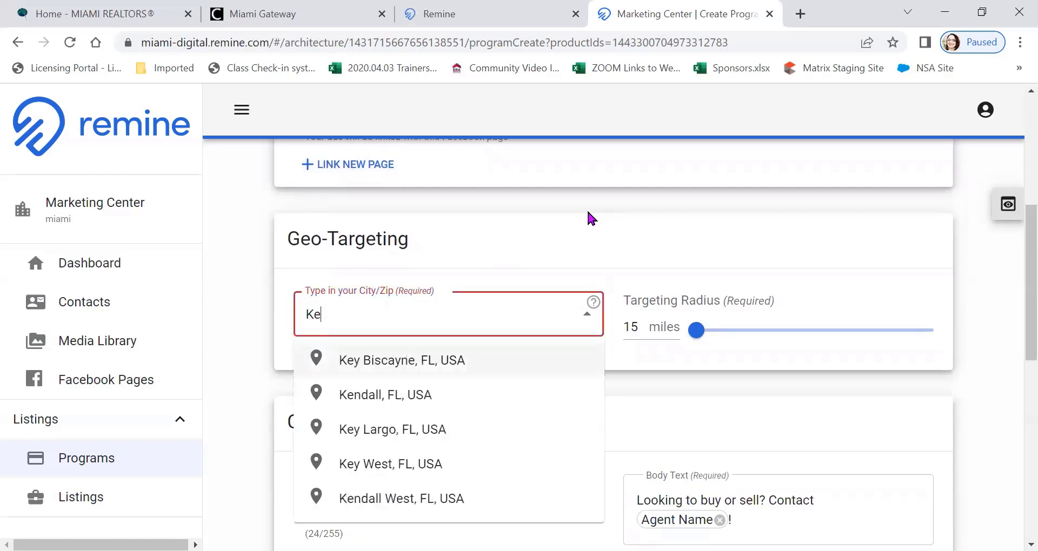
type("ndall")
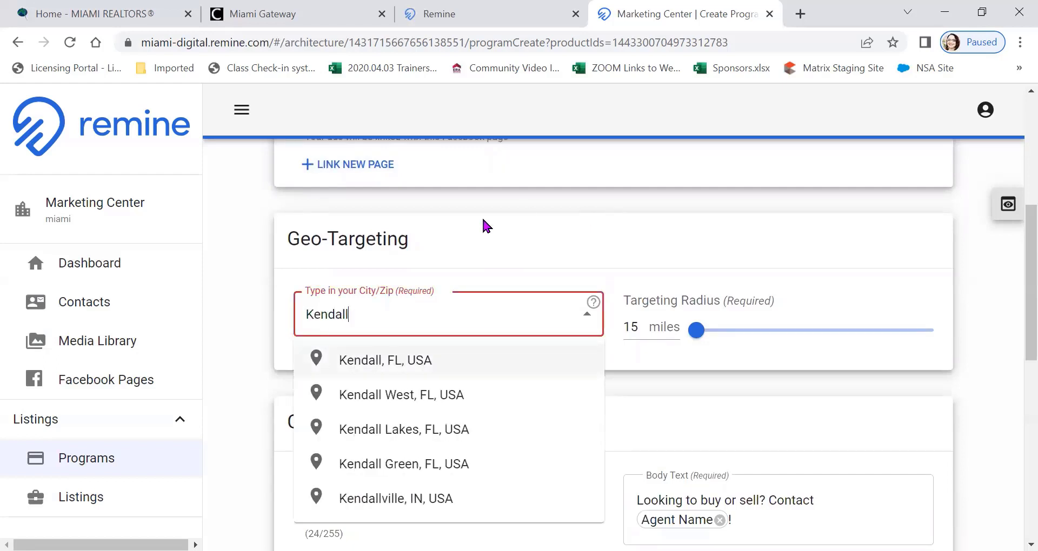
left_click(357, 393)
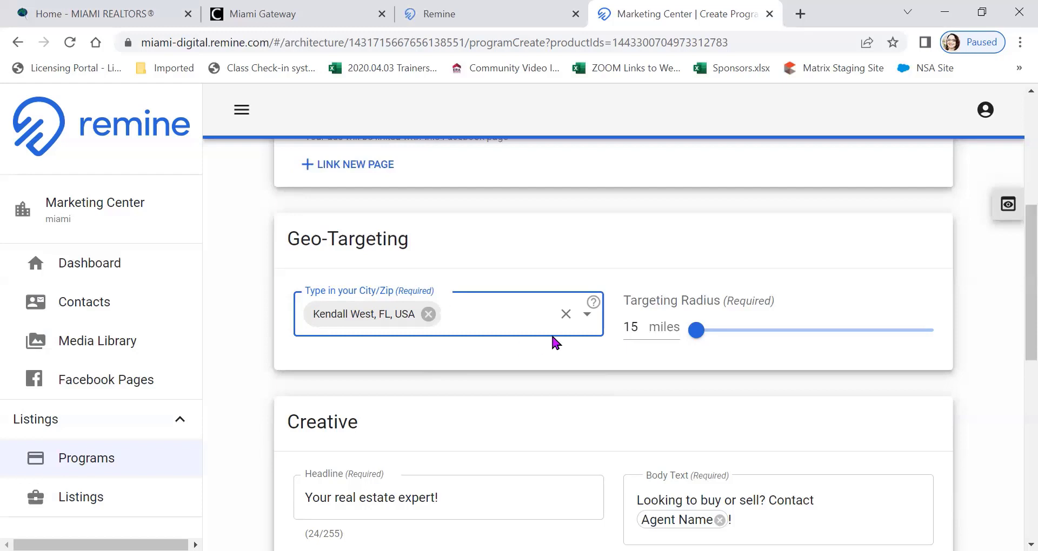
Replace the ad's geo-targeting location with New York, NY, USA
left_click_drag(688, 332, 657, 339)
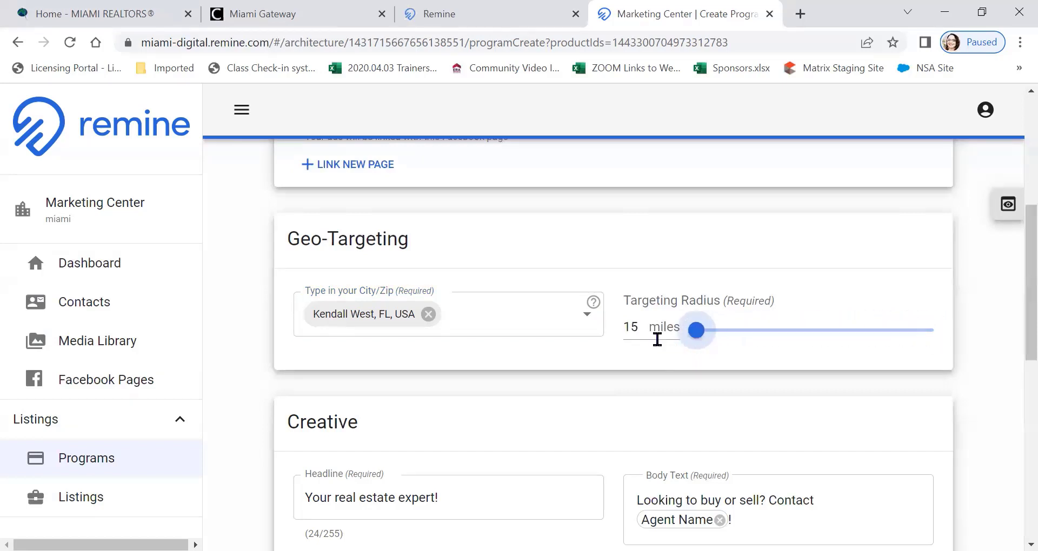
left_click(428, 314)
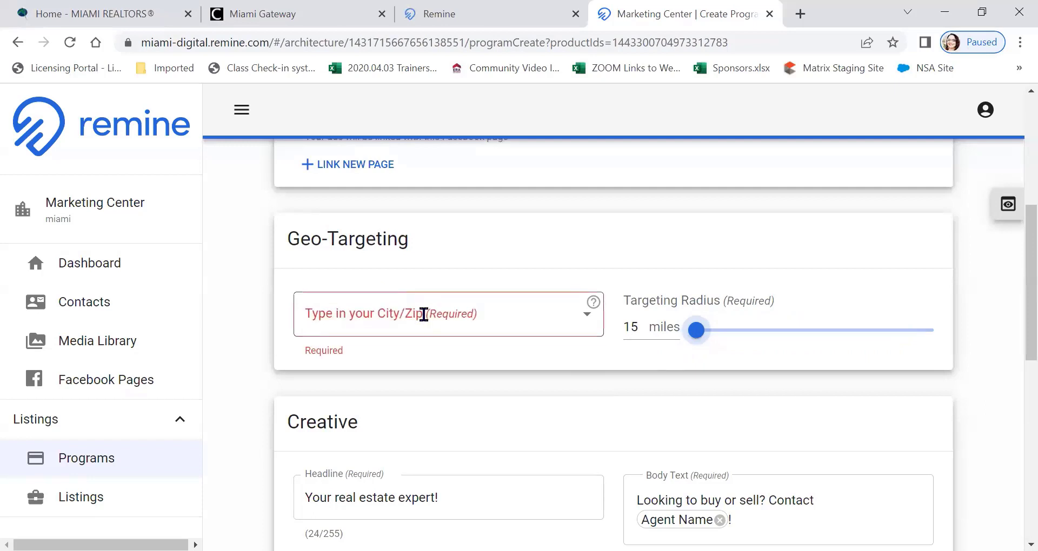
left_click(423, 314)
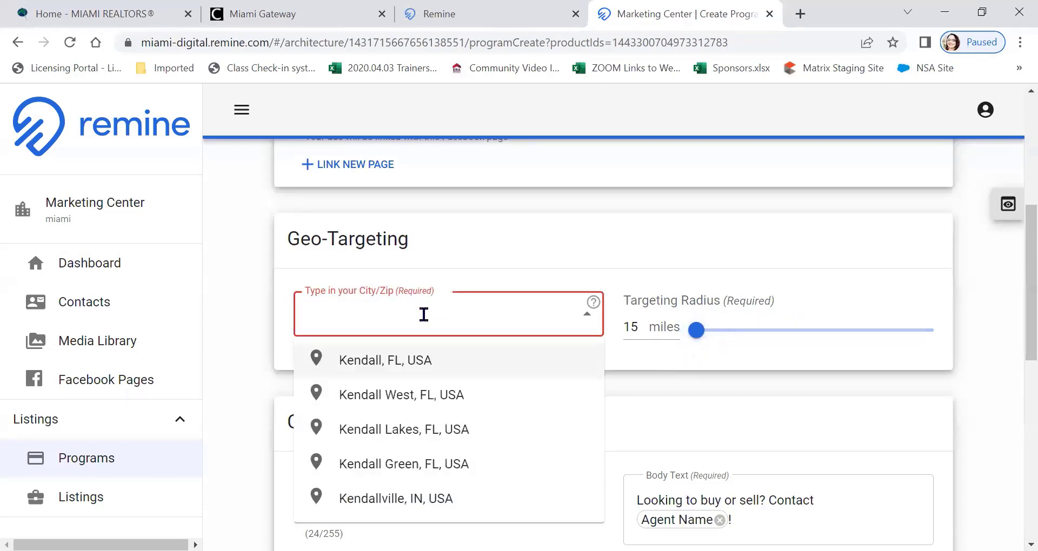
type("New York")
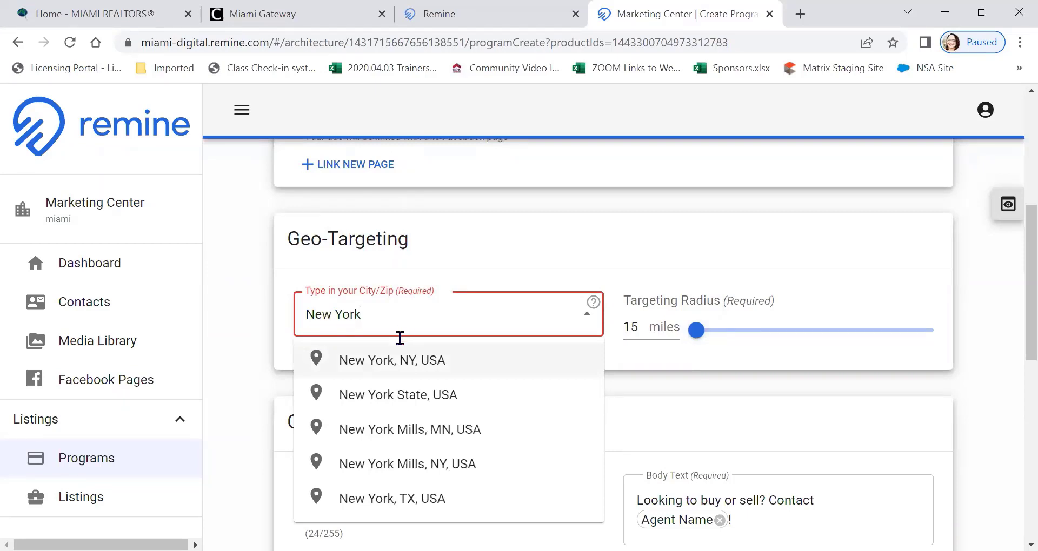
left_click(394, 361)
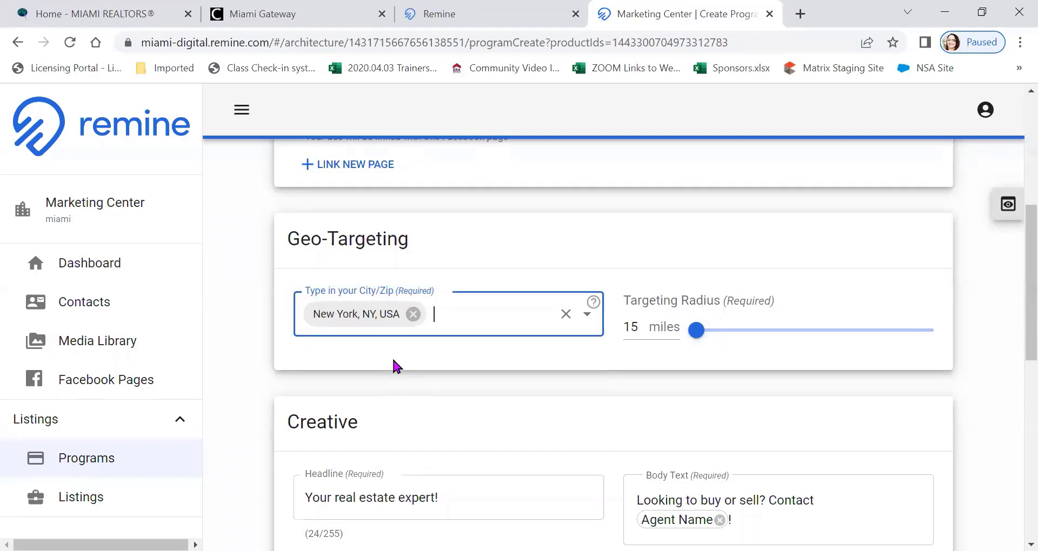
Switch the geo-targeting location to California, USA, and replace that with Argentina
key("BackSpace")
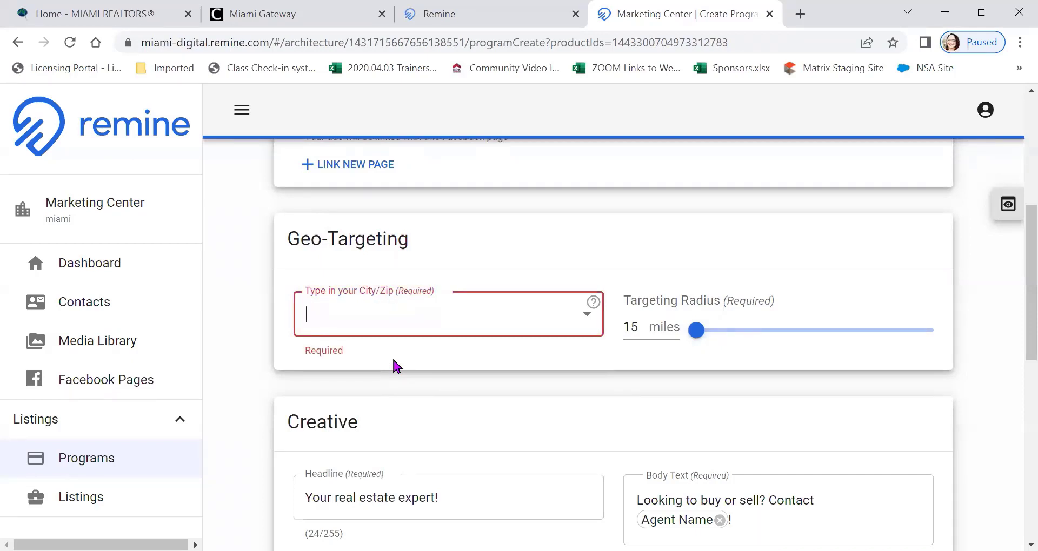
type("Califor")
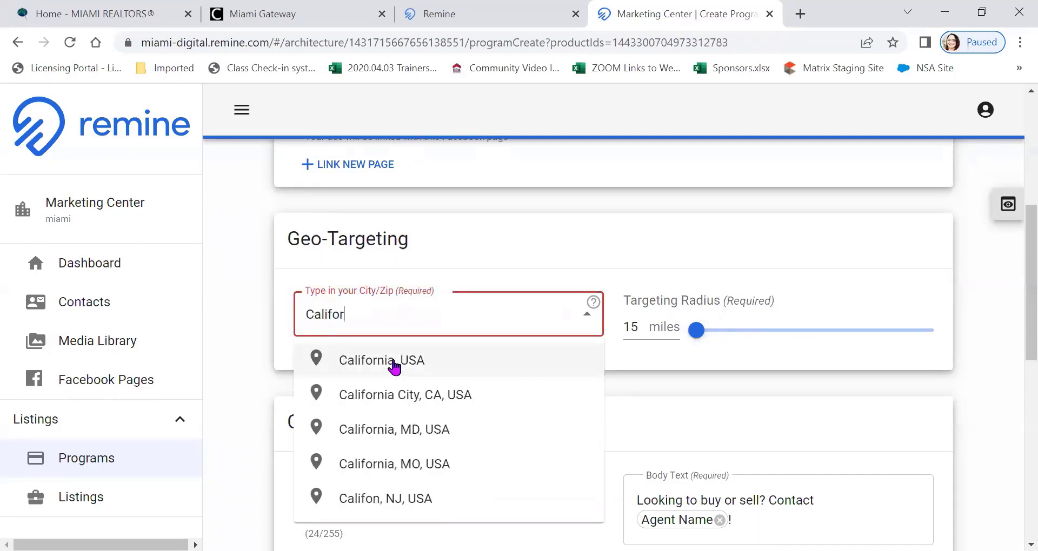
left_click(394, 368)
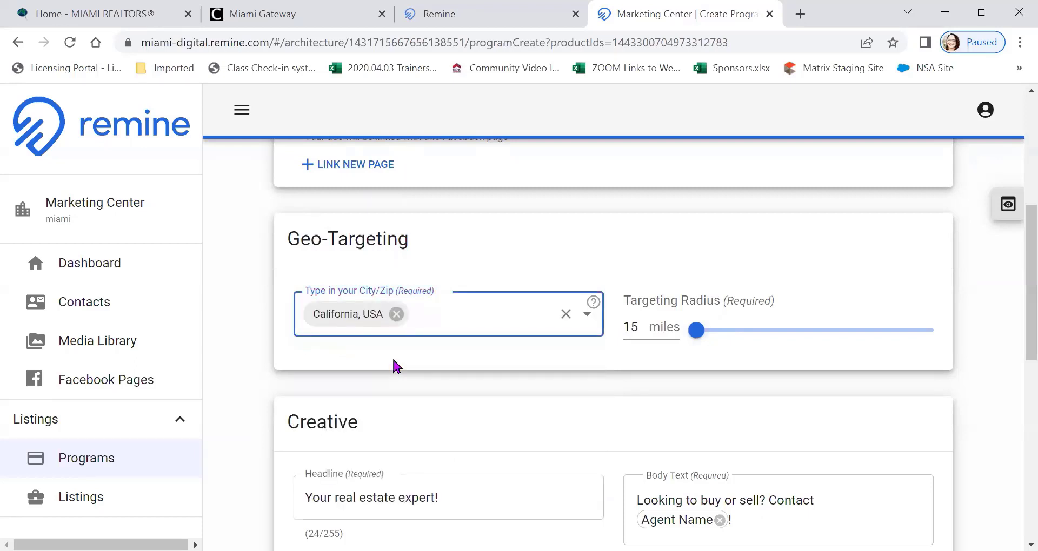
left_click(396, 314)
type("Argenti")
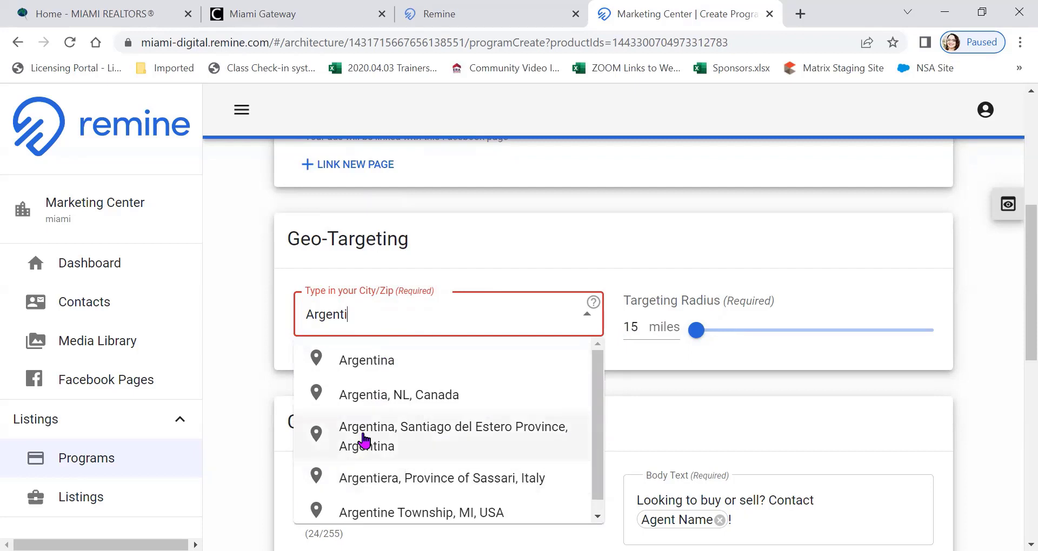
left_click(357, 362)
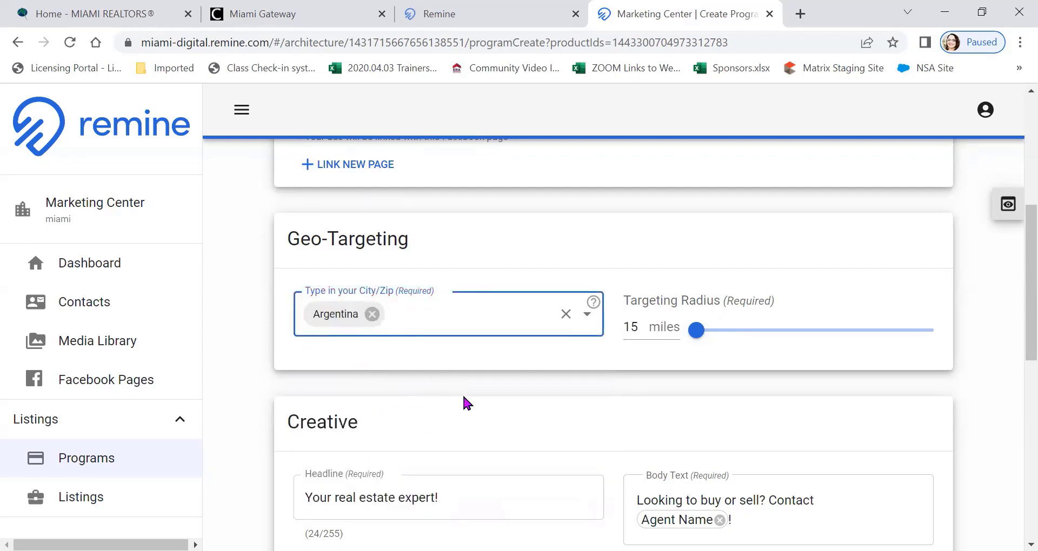
Remove Argentina and set the geo-targeting location back to Kendall West, FL, USA
left_click(372, 314)
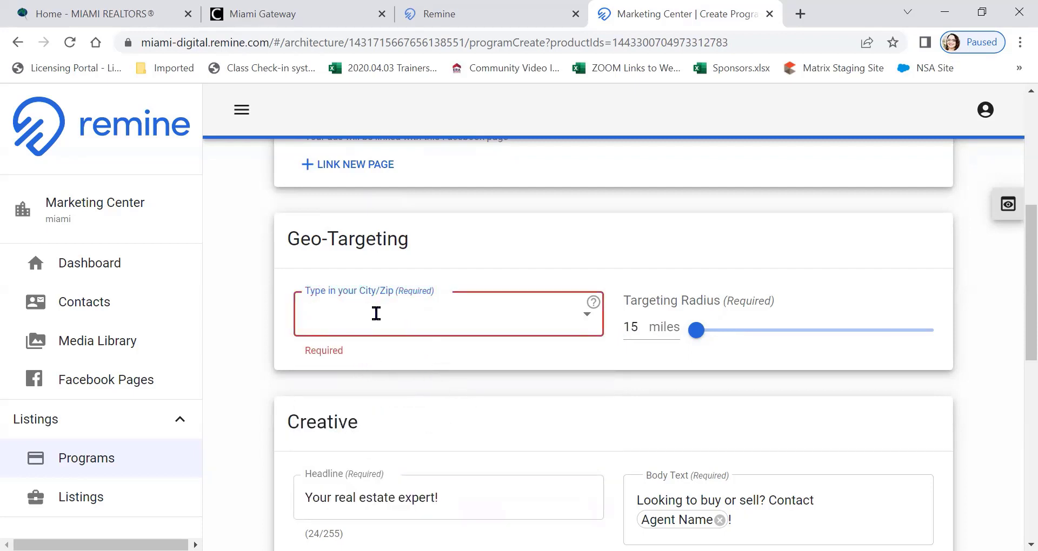
type("Kendall")
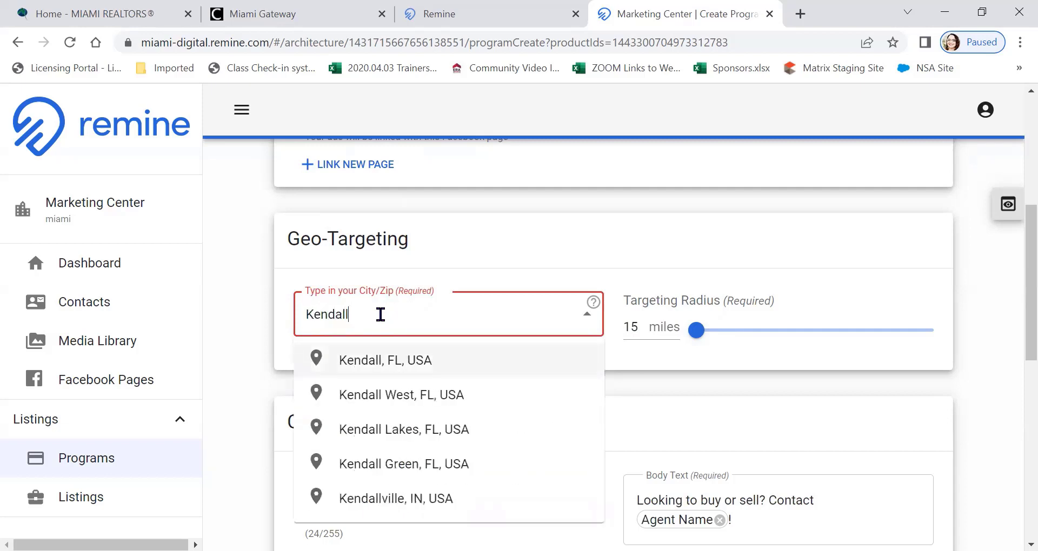
left_click(393, 397)
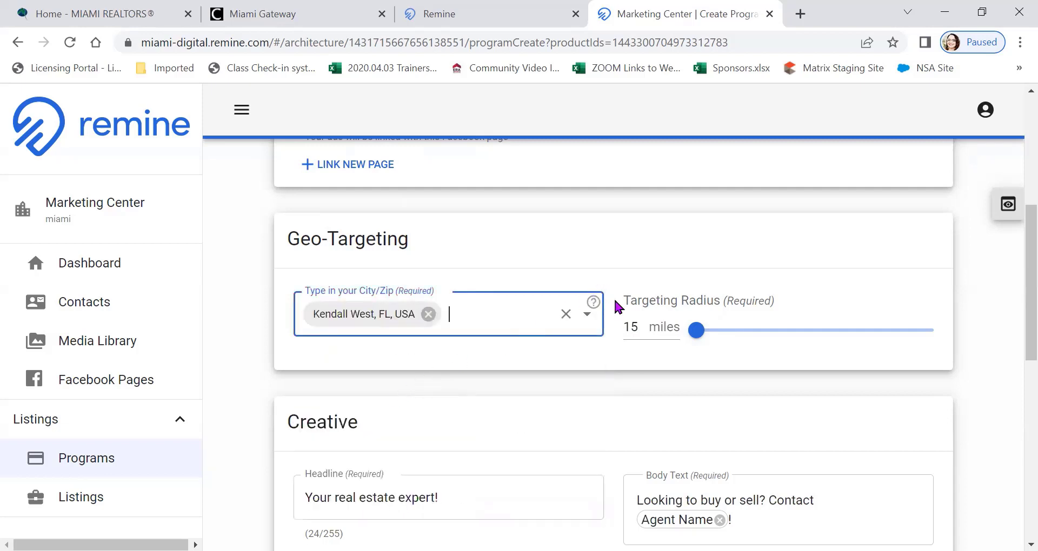
Choose the agent portrait with the black background from the media library as the ad's main image
scroll(561, 356, "down", 5)
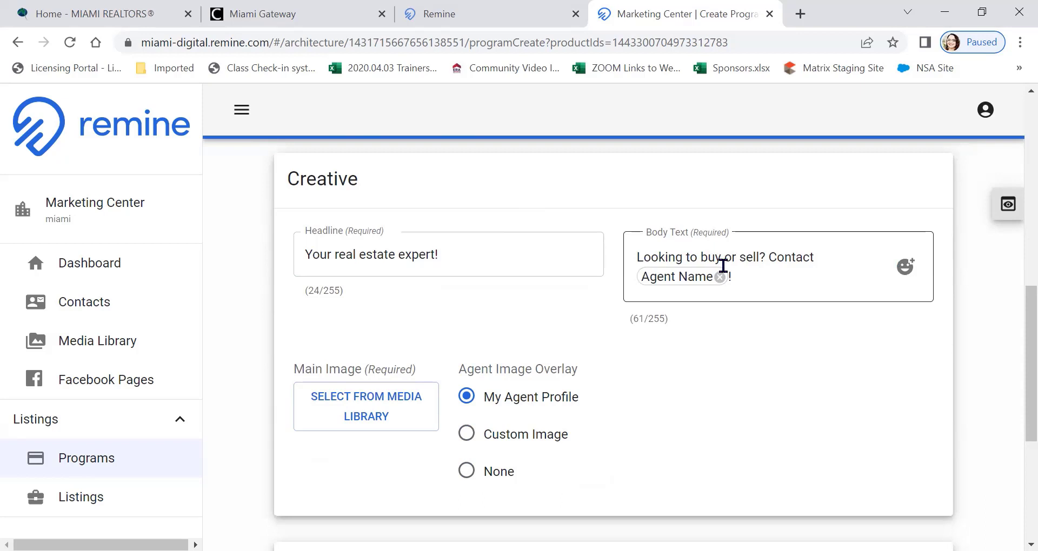
scroll(643, 294, "down", 2)
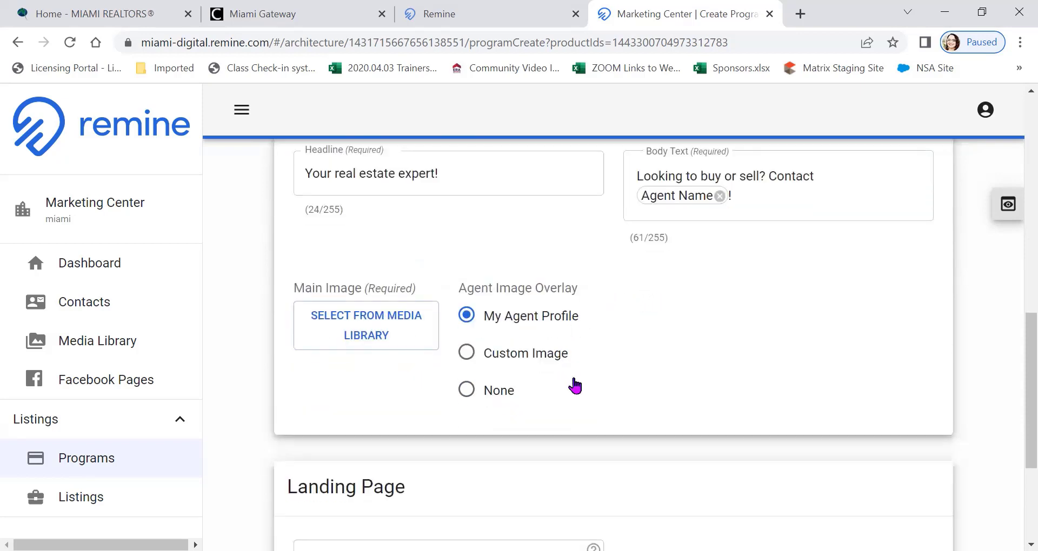
left_click(393, 333)
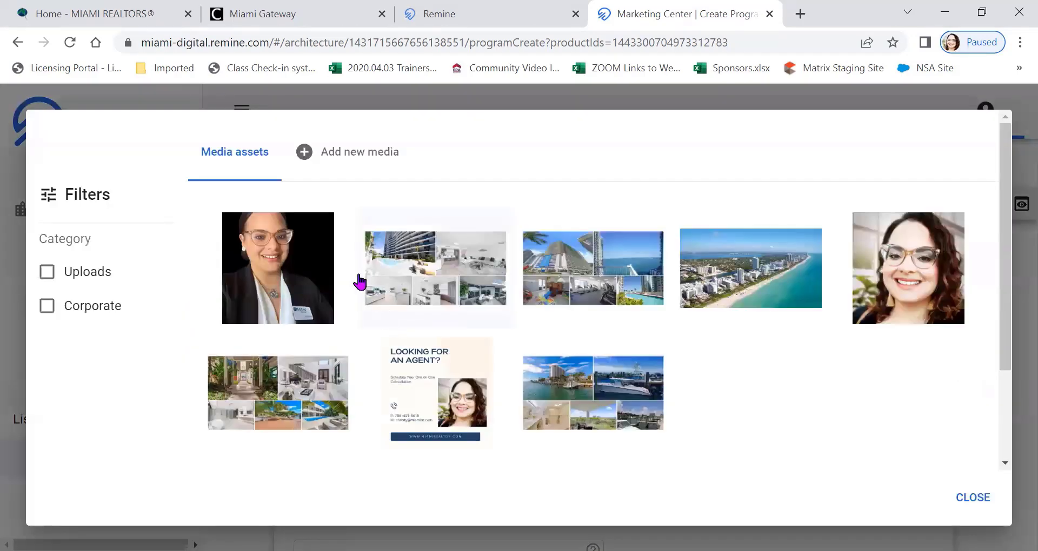
left_click(312, 302)
scroll(706, 319, "down", 2)
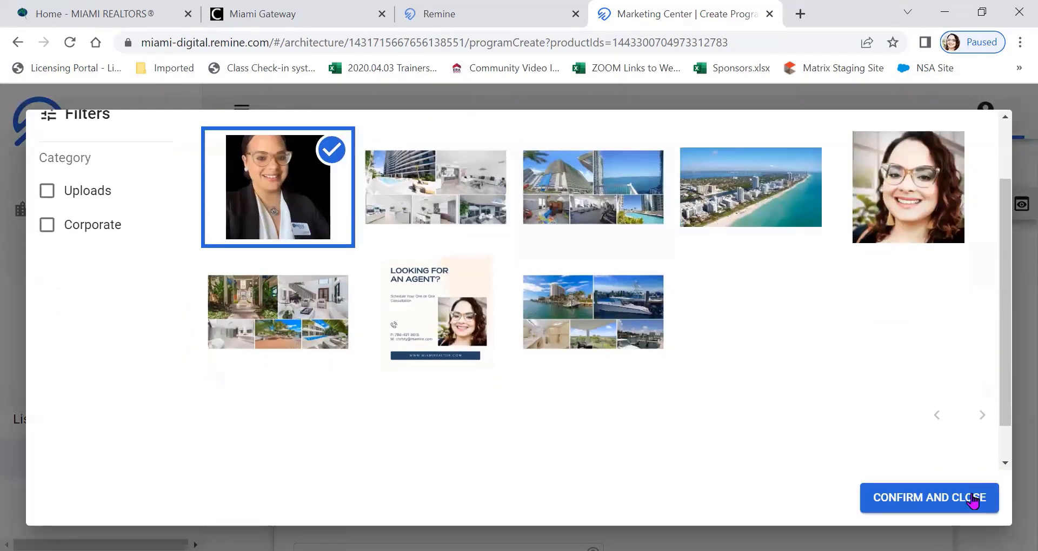
left_click(968, 495)
Preview the Facebook ad with the portrait as its main image, and close the preview
scroll(724, 397, "up", 1)
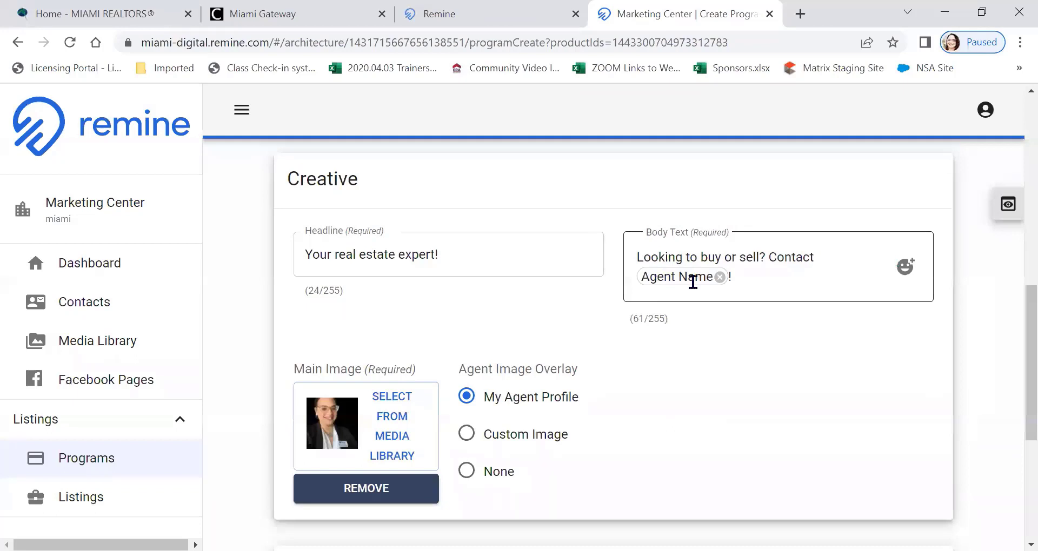
left_click(1007, 205)
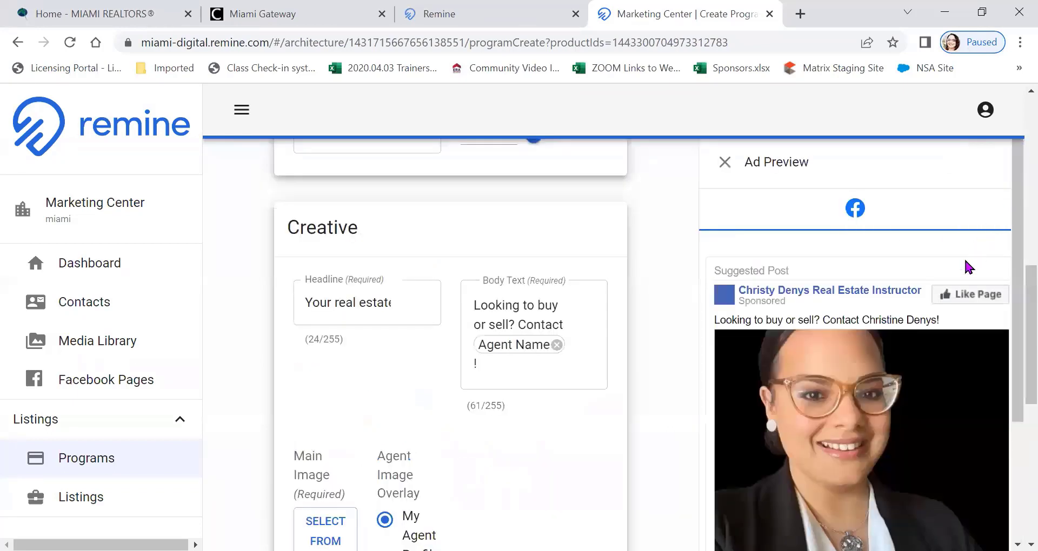
scroll(966, 268, "down", 3)
scroll(973, 262, "up", 2)
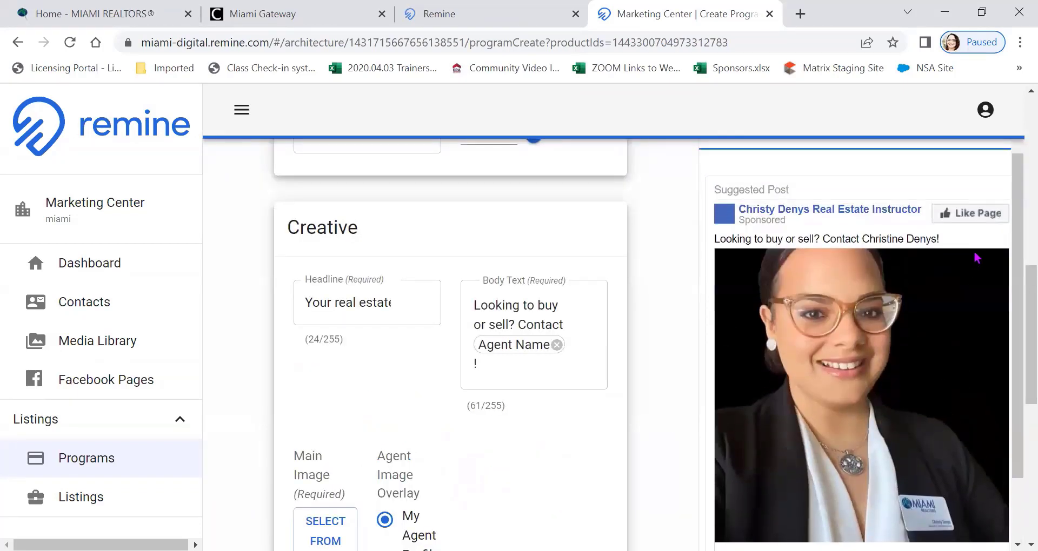
scroll(981, 273, "down", 2)
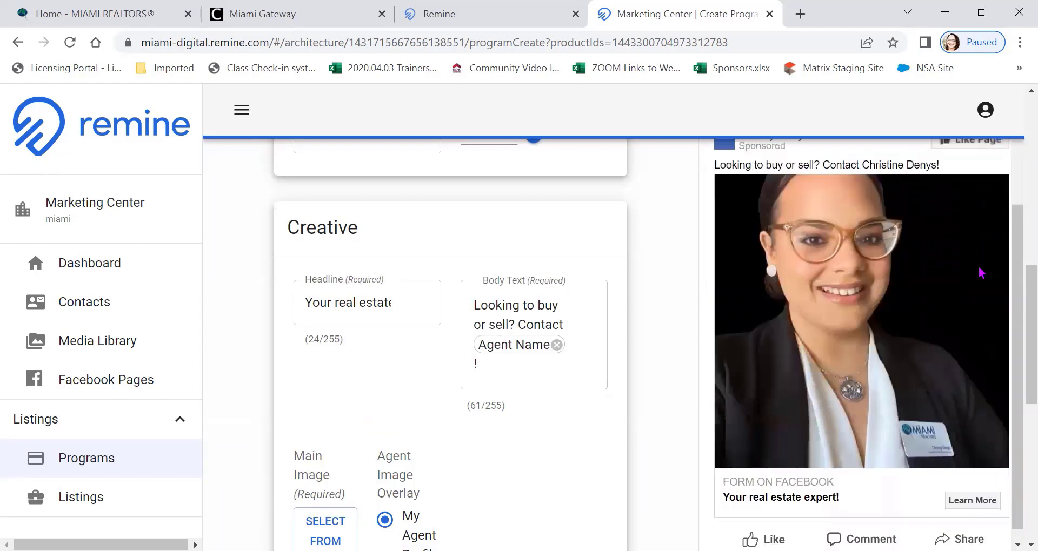
scroll(987, 259, "up", 5)
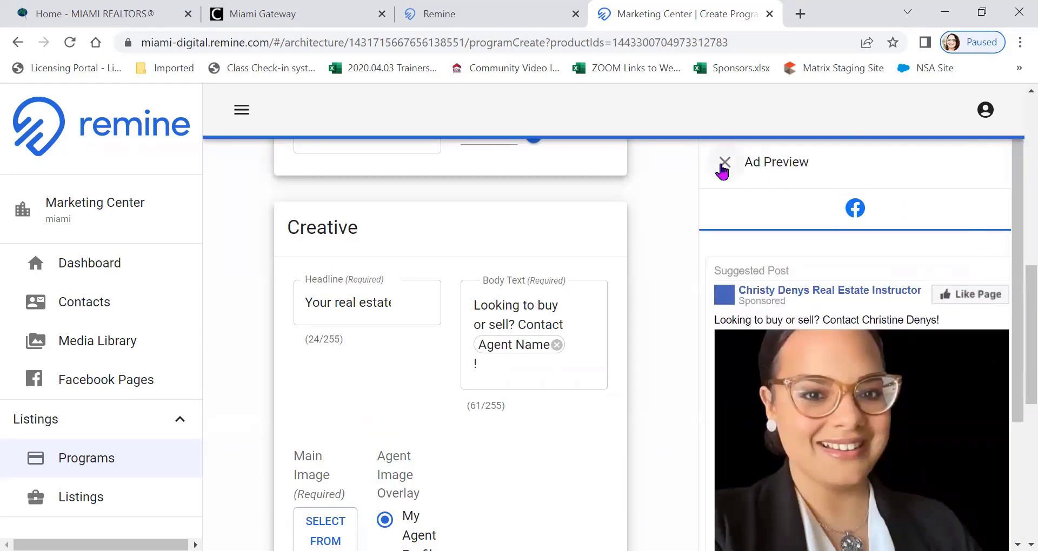
left_click(724, 162)
Set the agent image overlay to Custom Image and replace the main image with the high-rise and bay view collage
scroll(691, 260, "down", 2)
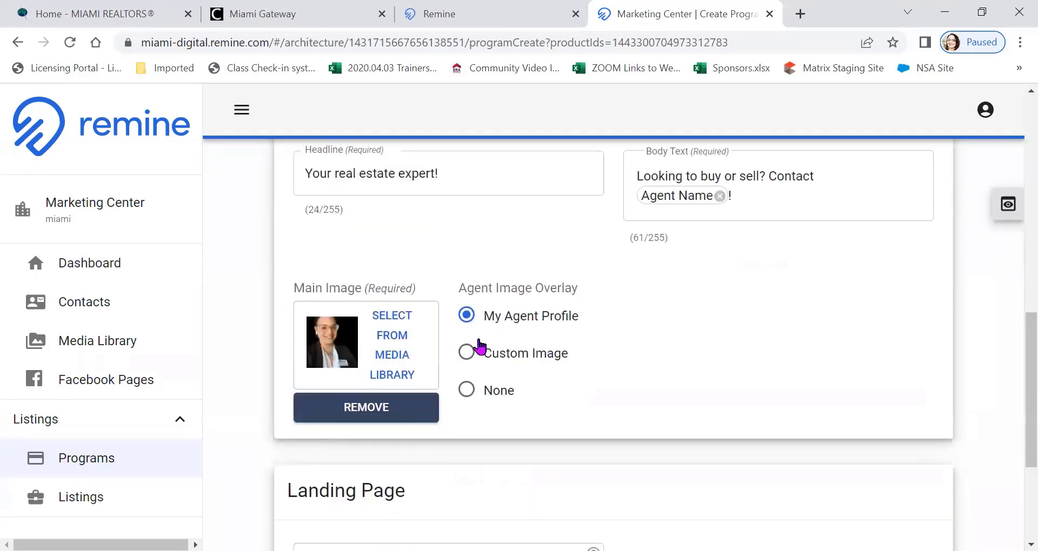
left_click(470, 354)
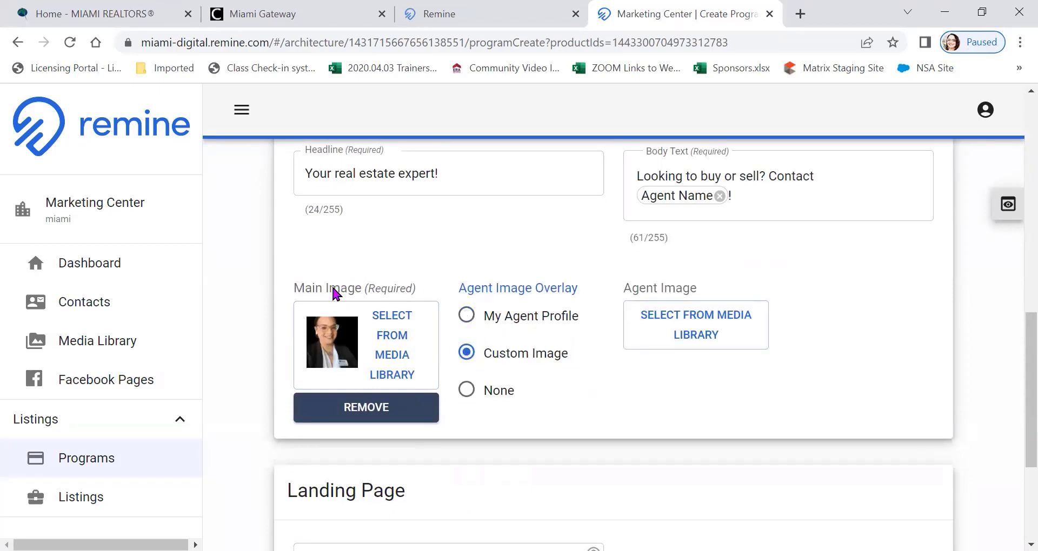
left_click(370, 412)
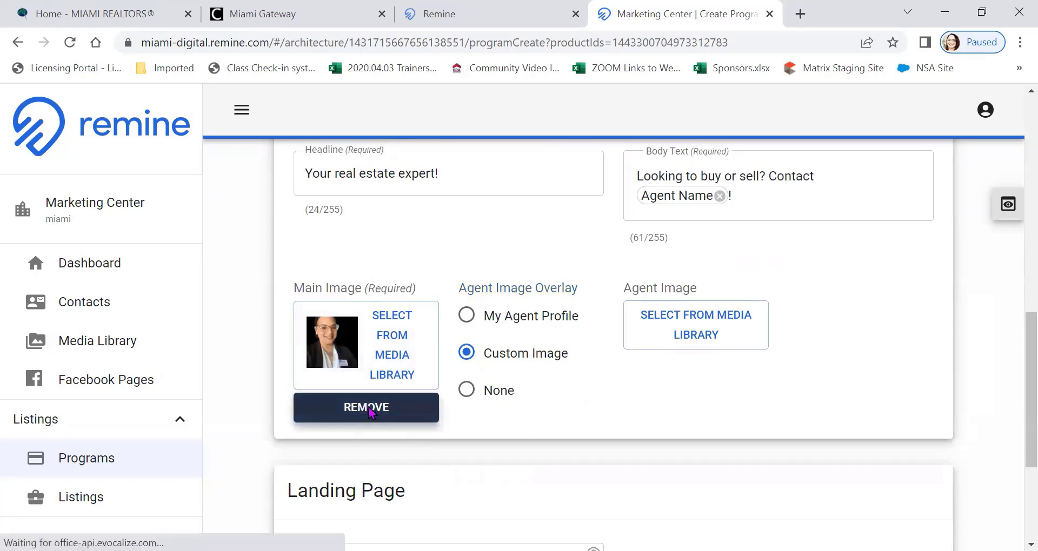
left_click(370, 334)
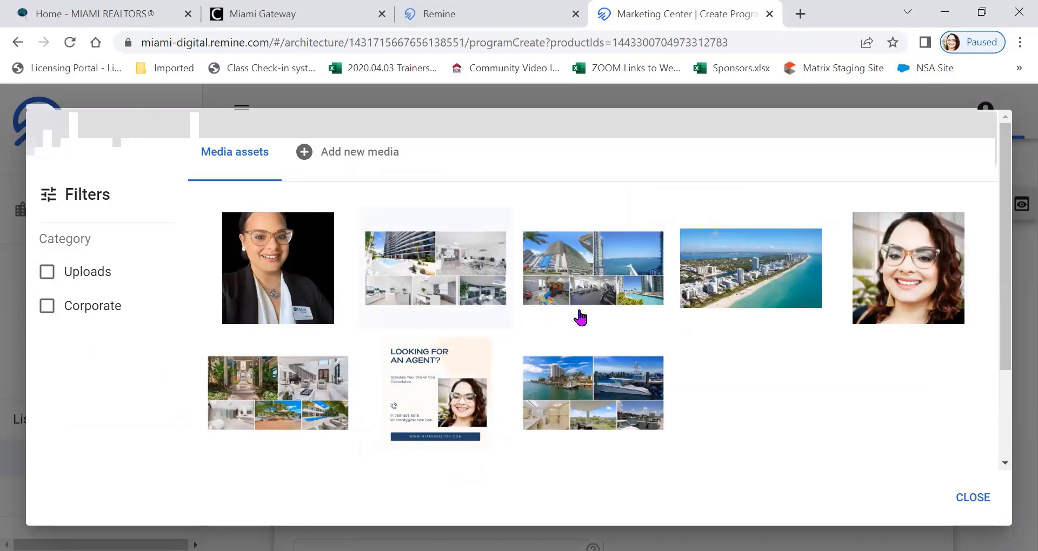
left_click(581, 273)
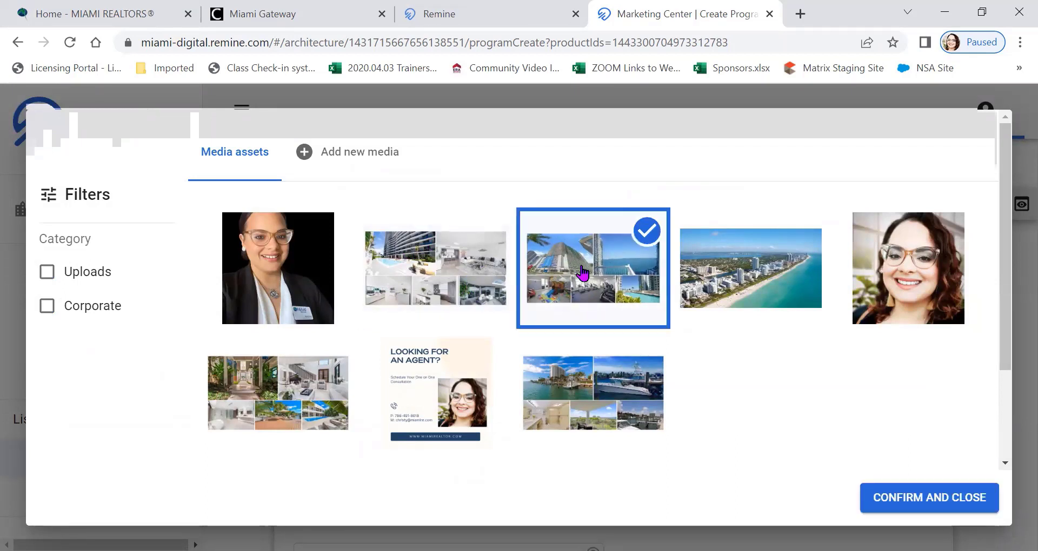
left_click(911, 489)
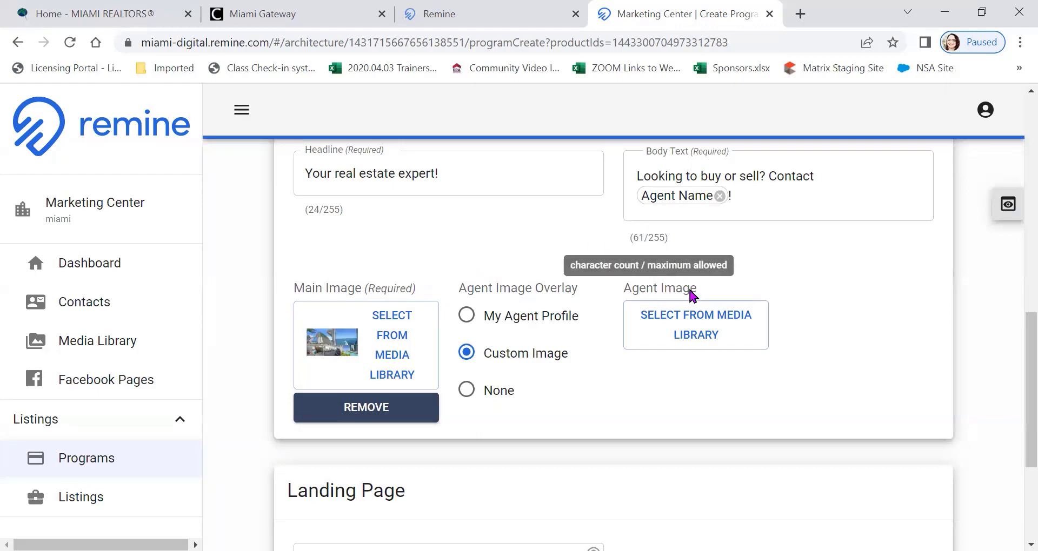
Choose the agent portrait with the black background from the media library as the custom agent image
left_click(700, 336)
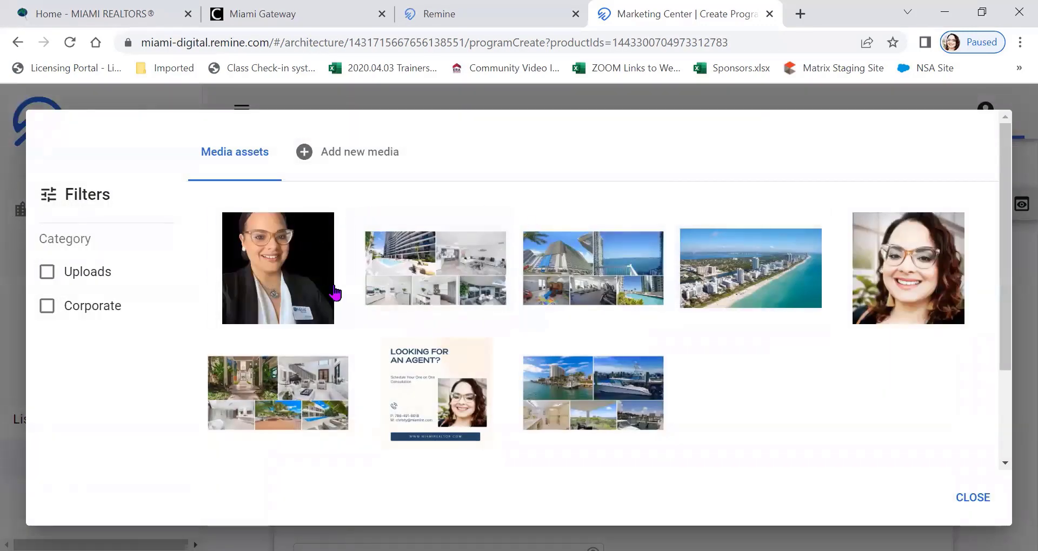
left_click(317, 295)
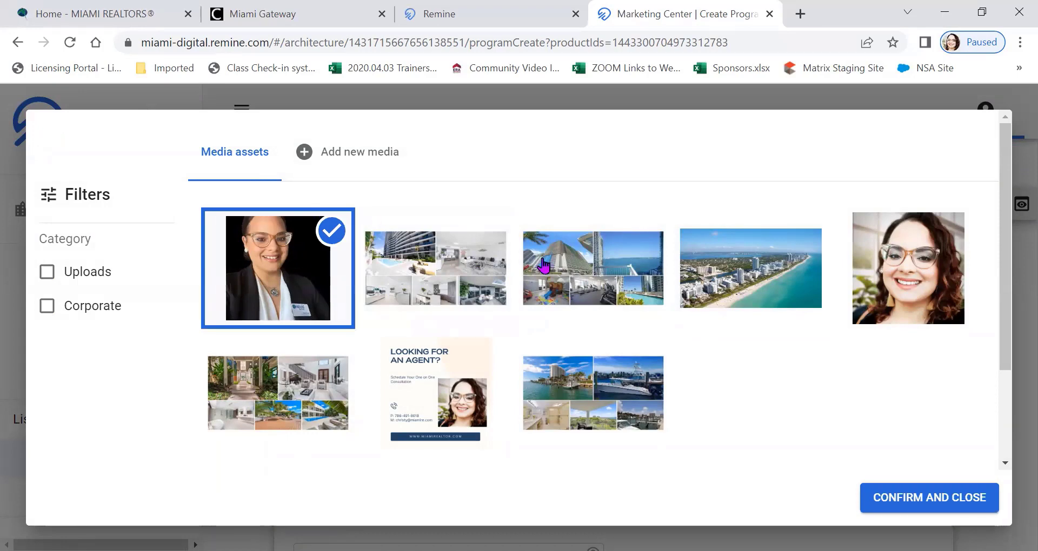
scroll(978, 354, "down", 3)
left_click(926, 493)
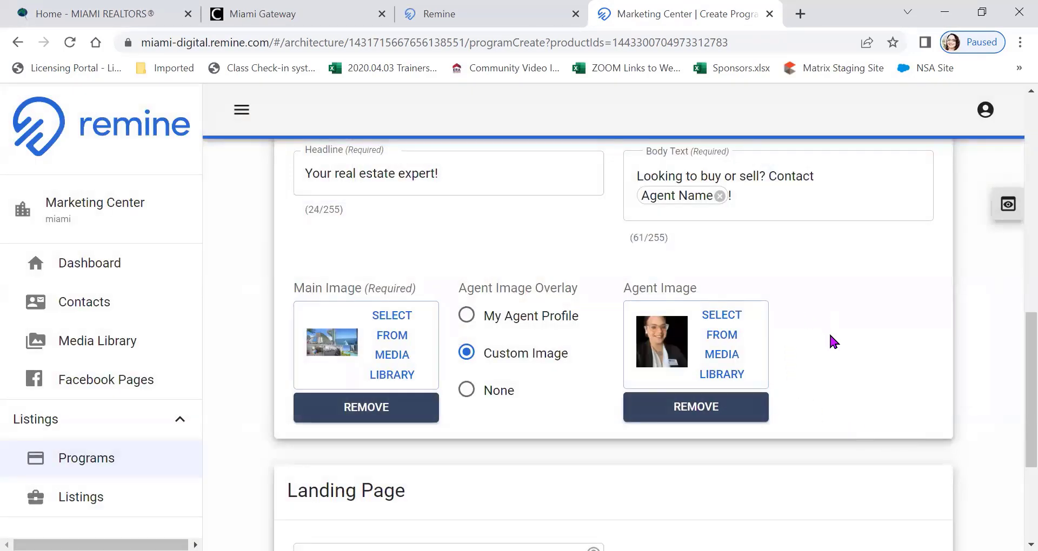
Preview the Facebook ad with the property collage and the agent portrait overlay
scroll(829, 332, "up", 3)
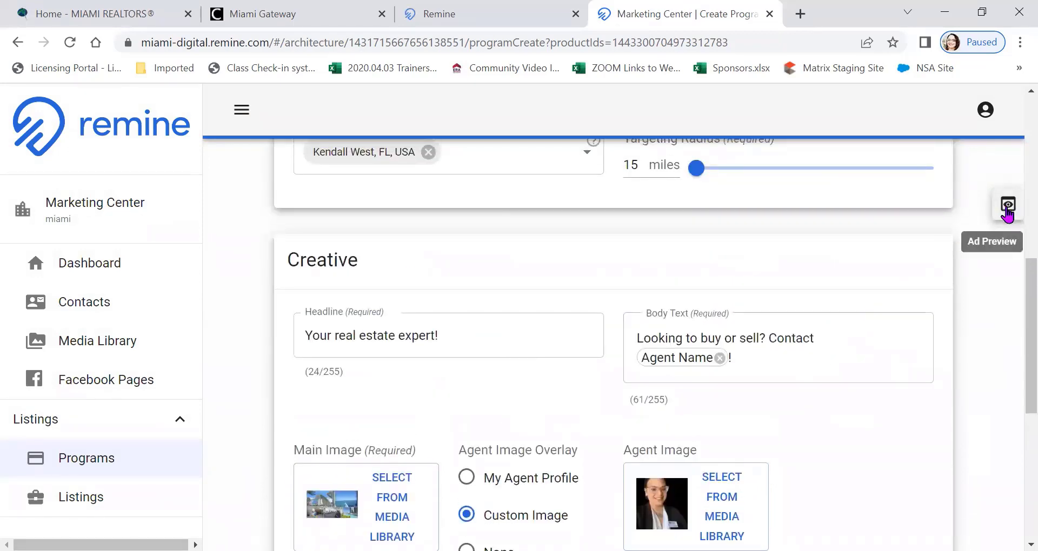
left_click(1008, 213)
scroll(973, 265, "down", 1)
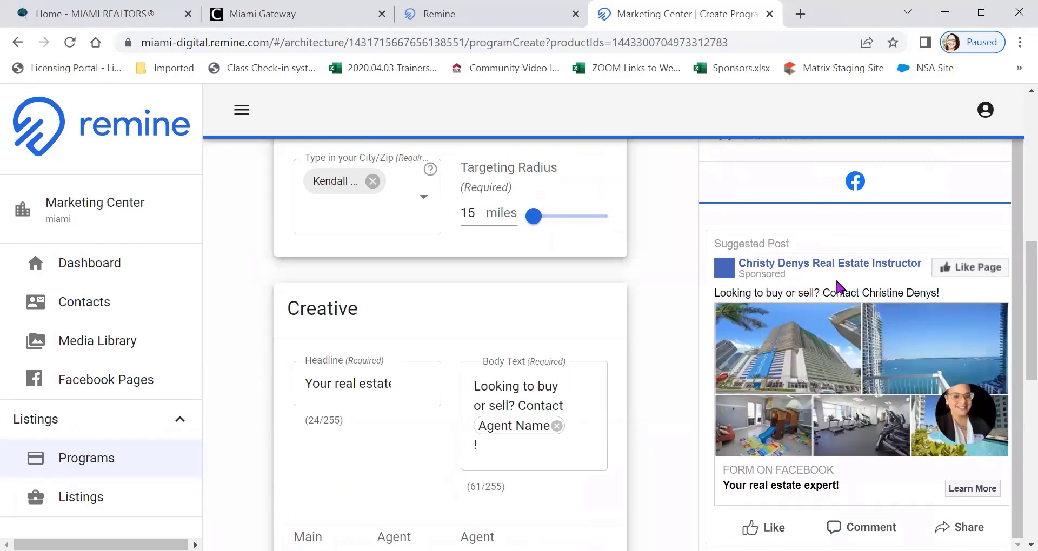
scroll(922, 279, "down", 2)
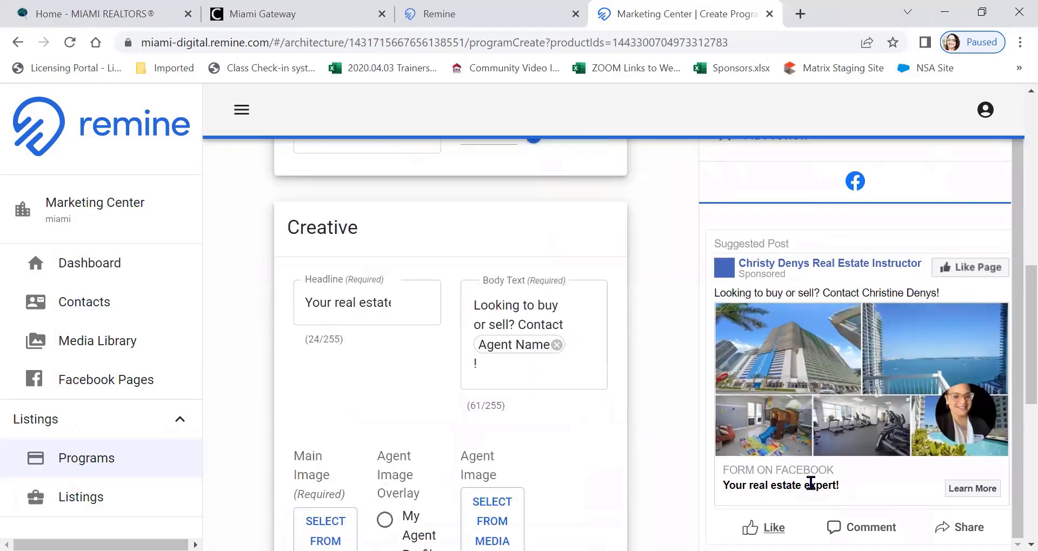
scroll(819, 440, "up", 1)
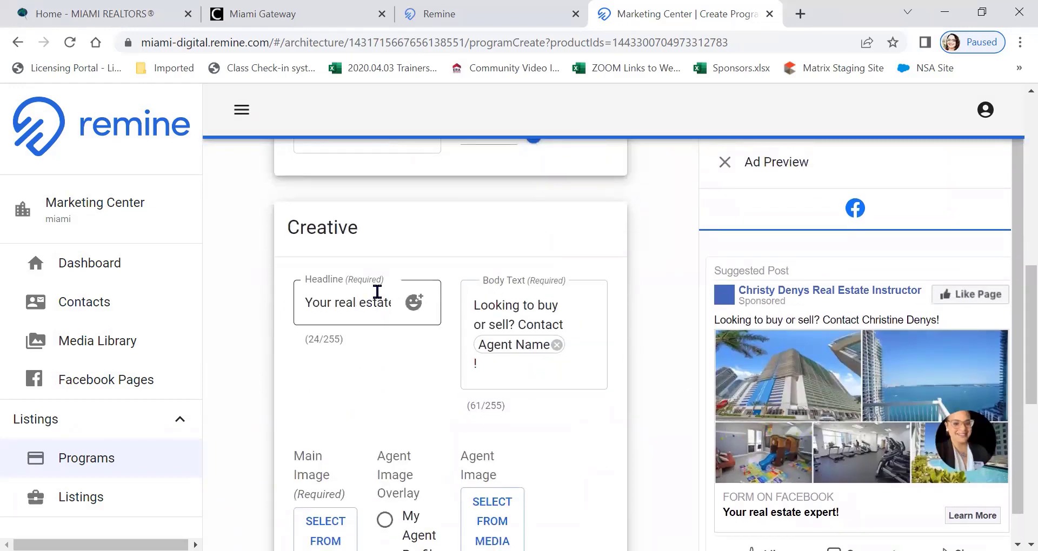
Clear the default text from the ad's Headline field in the Creative section
left_click_drag(383, 302, 276, 305)
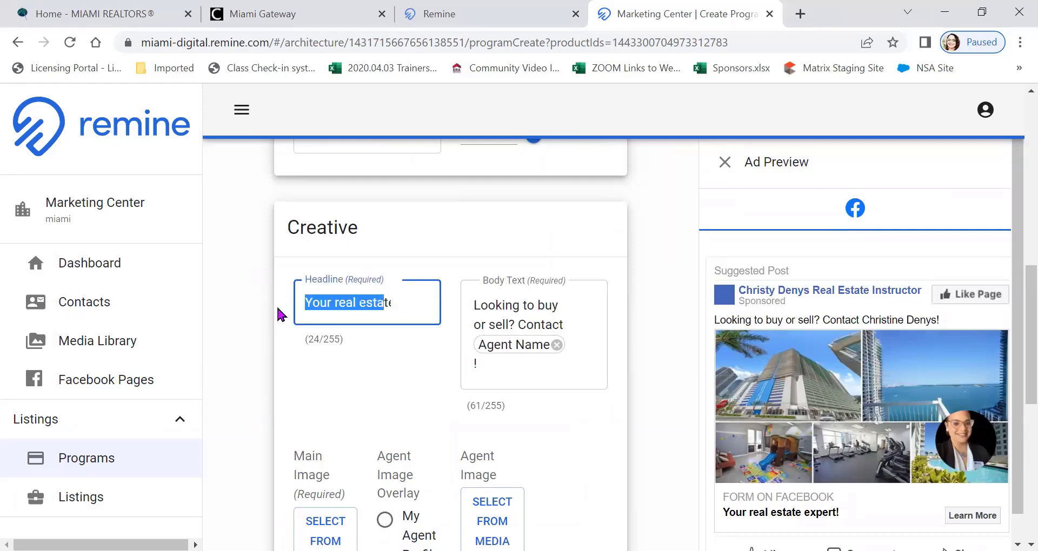
key("BackSpace")
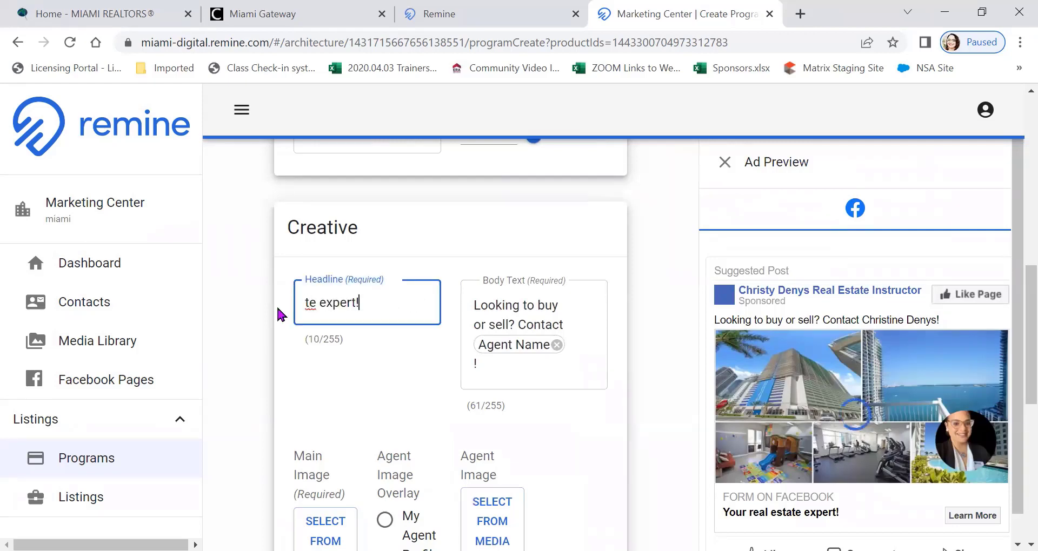
key("End")
key("BackSpace")
key("BackSpace")
key("BackSpace")
key("BackSpace")
key("BackSpace")
key("BackSpace")
key("BackSpace")
key("BackSpace")
key("BackSpace")
key("BackSpace")
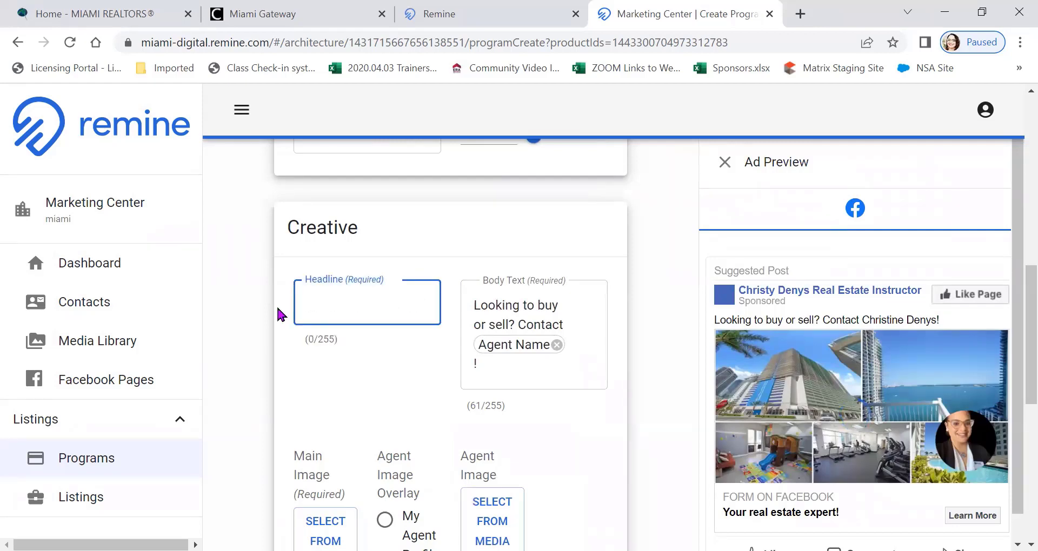
type("The ")
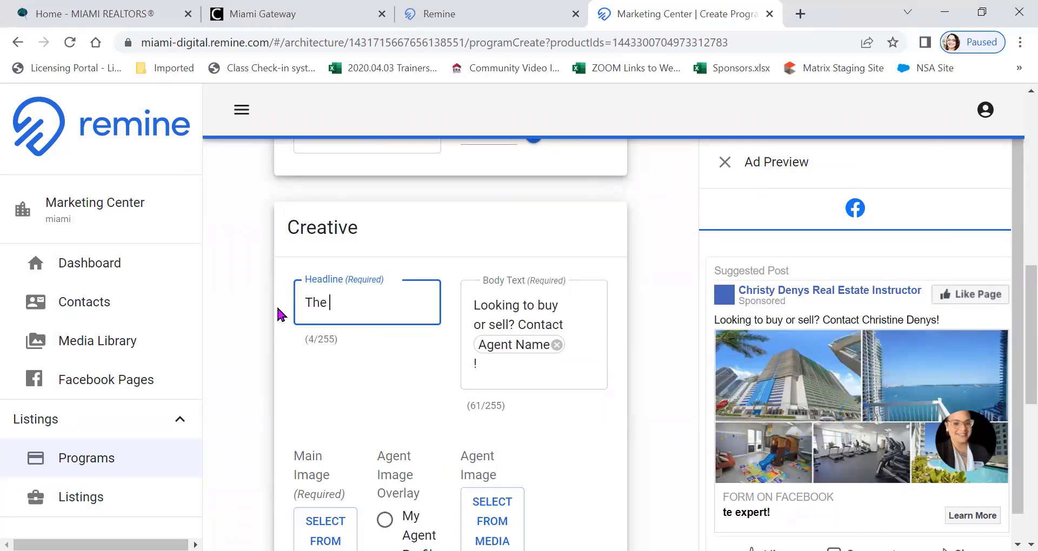
type("Loft")
key("BackSpace")
key("BackSpace")
key("BackSpace")
key("BackSpace")
key("BackSpace")
key("BackSpace")
key("BackSpace")
key("BackSpace")
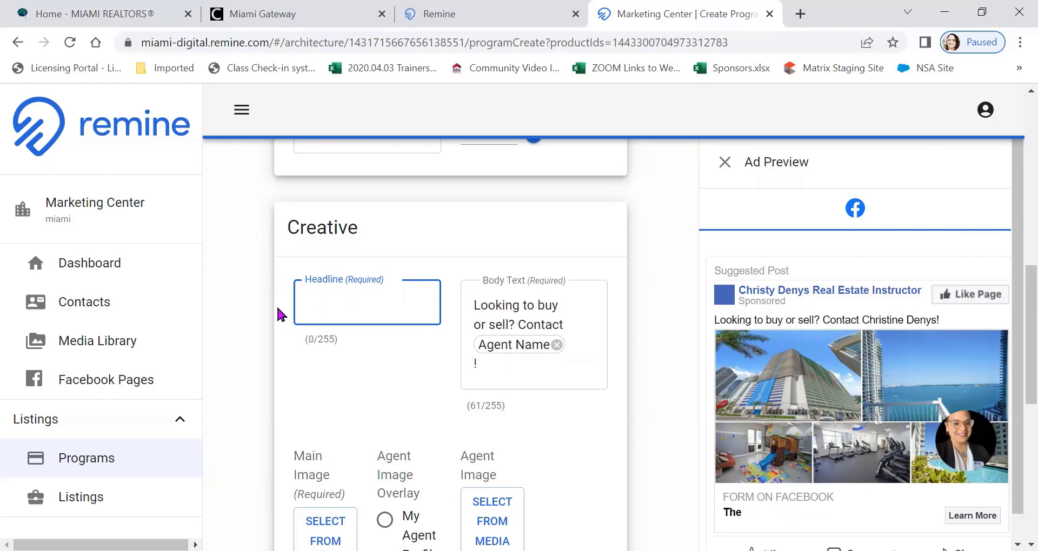
type("A")
key("BackSpace")
Enter "3 Available Luxury Condos in The Loft starting at 800K" as the ad's headline
type("3 ")
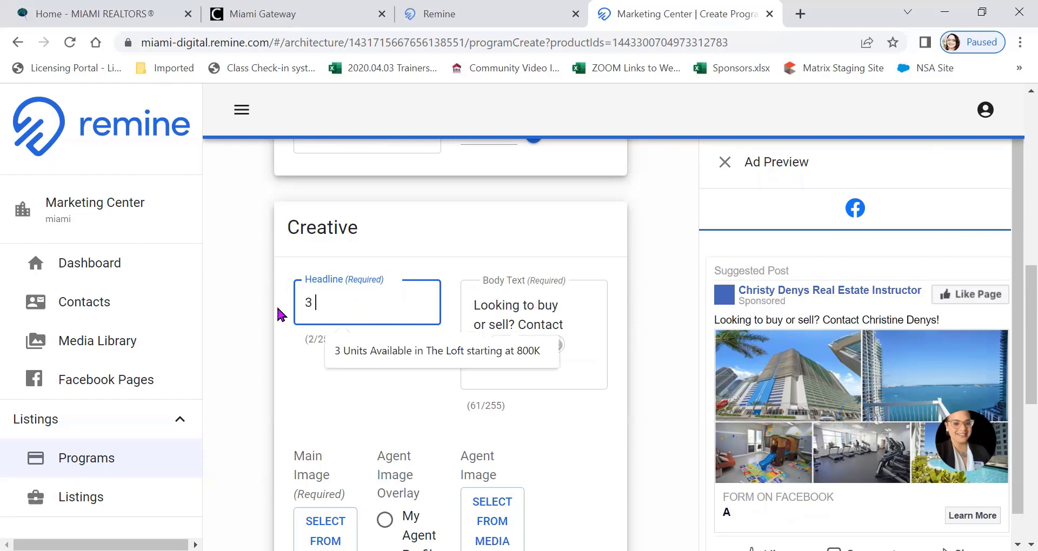
type("Availab")
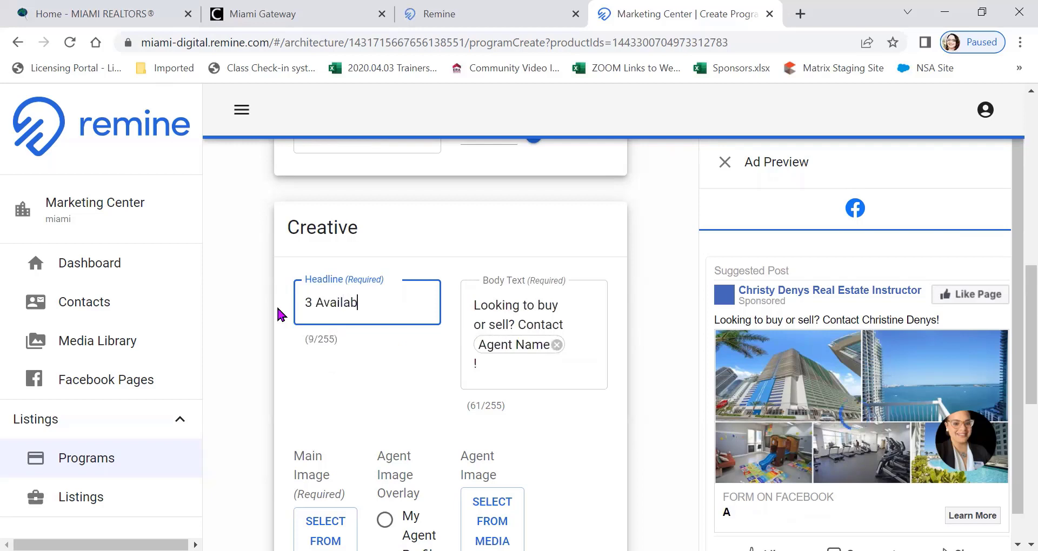
type("le Luxury")
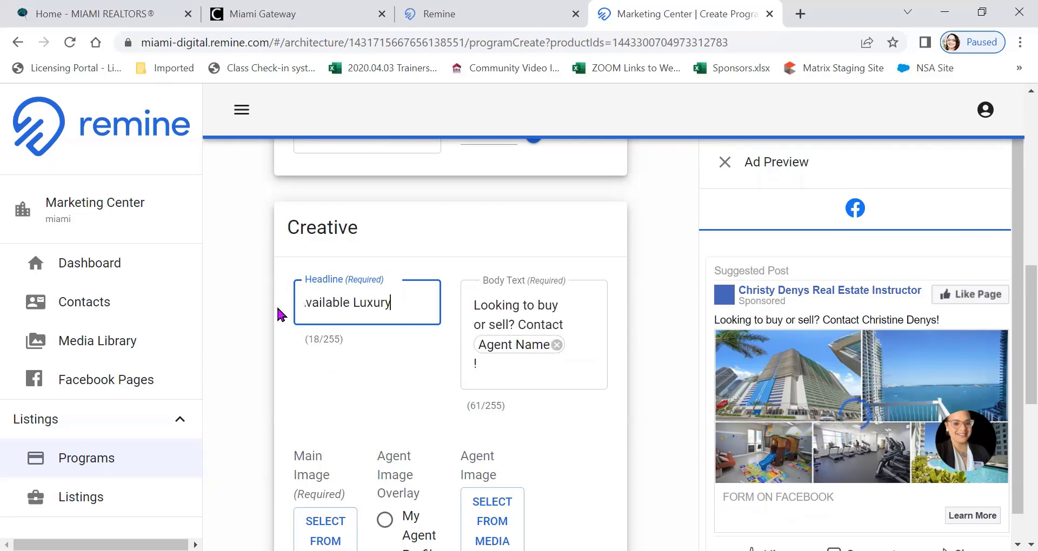
type(" Condos ")
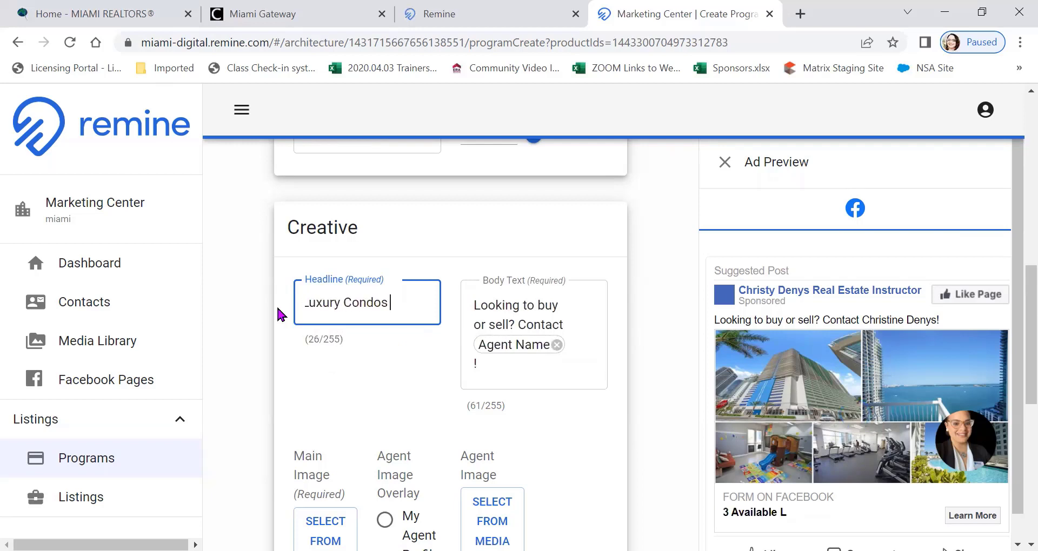
type("in th")
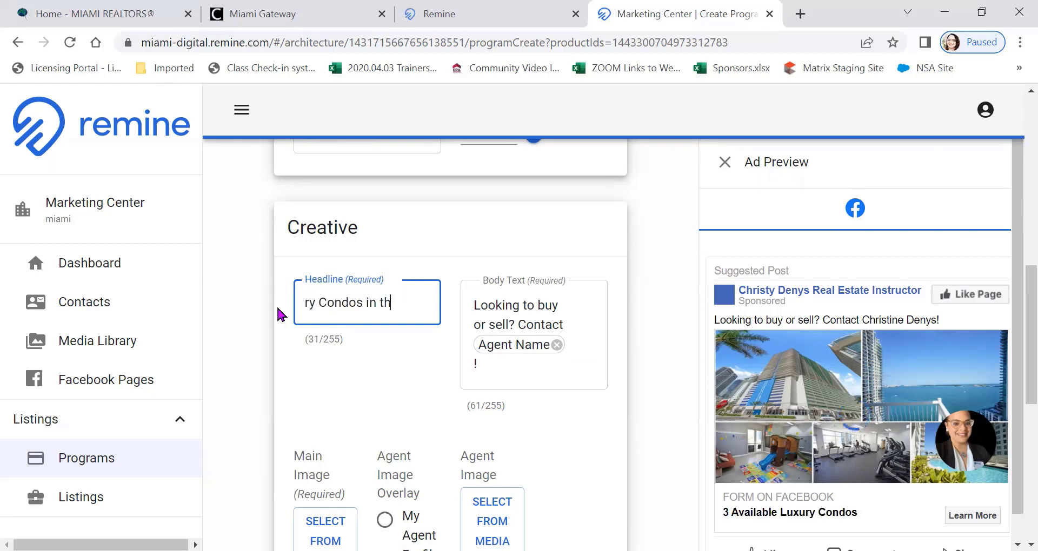
key("BackSpace")
key("BackSpace")
type("The L")
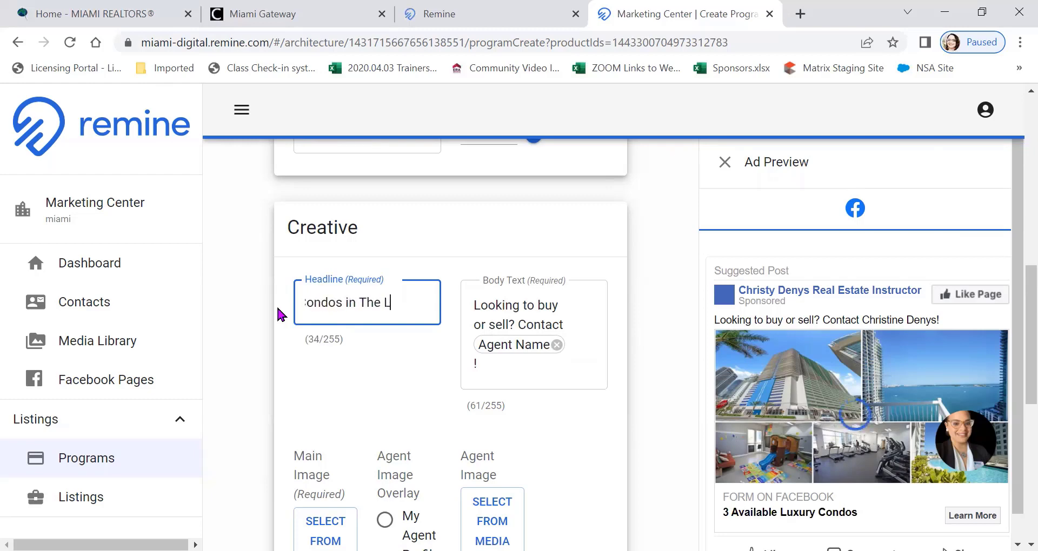
type("oft star")
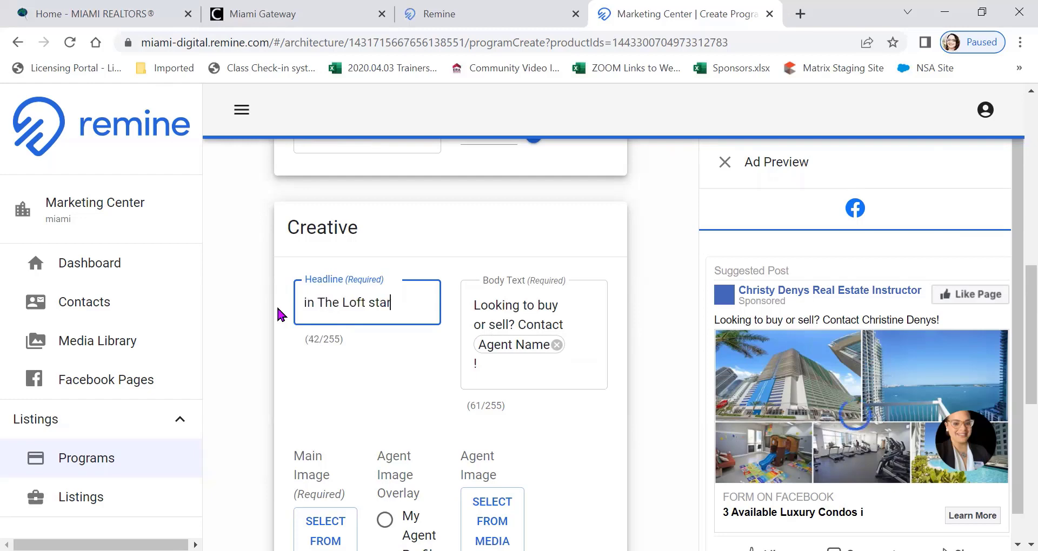
type("ting at ")
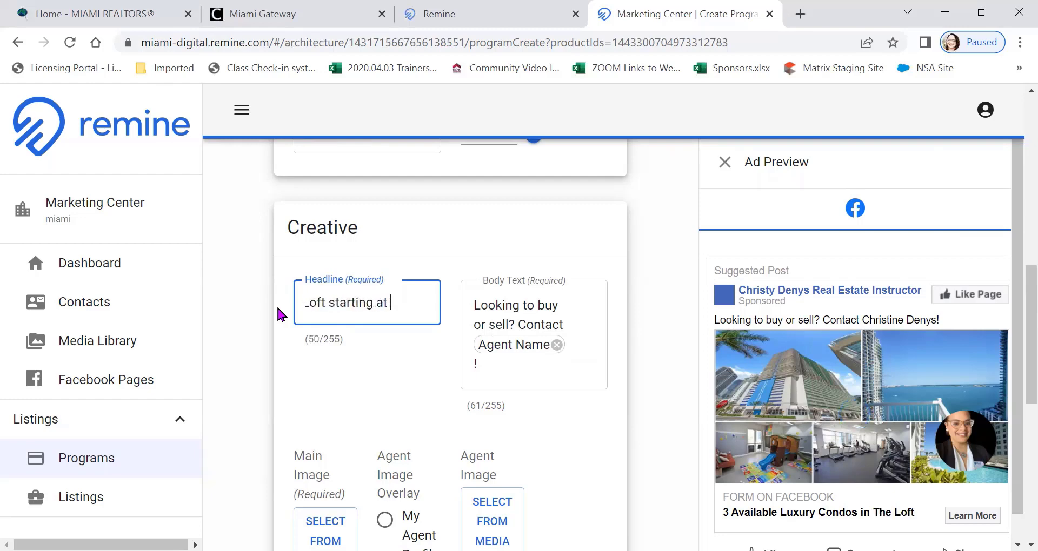
type("800K")
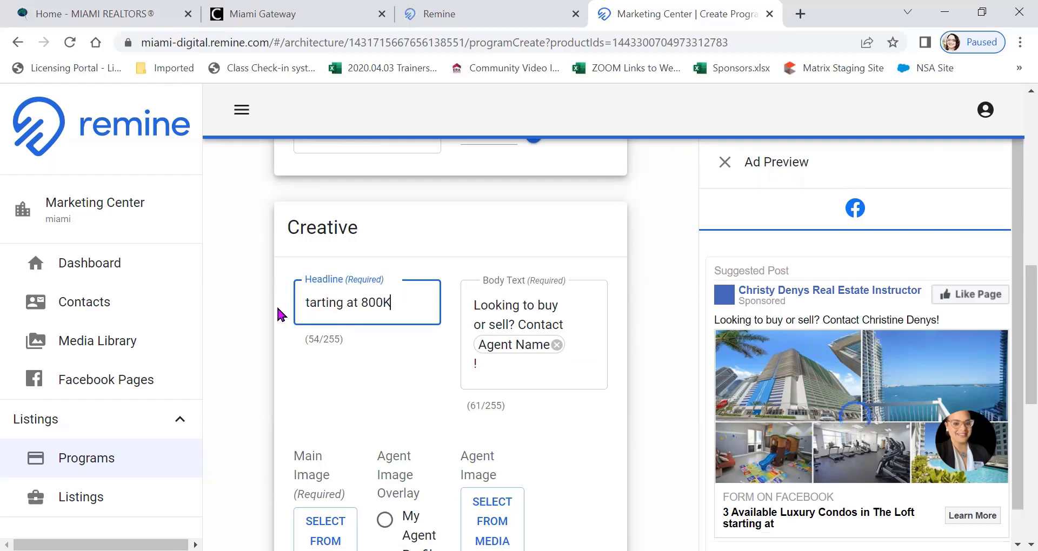
Change the ad's body text to "Looking to Level Up Your Lifestyle Contact" followed by the existing Agent Name placeholder and exclamation mark
scroll(852, 317, "down", 2)
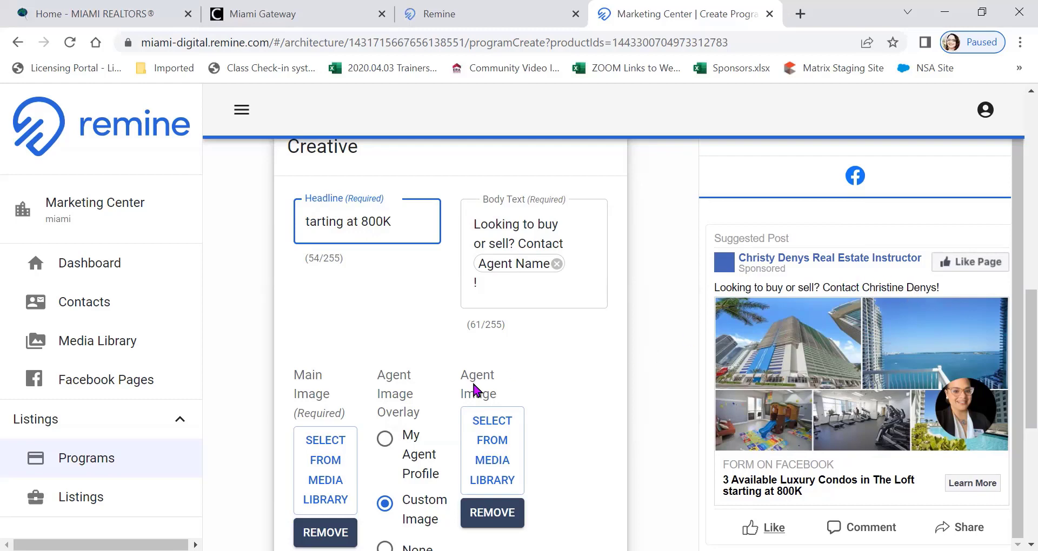
scroll(473, 387, "up", 1)
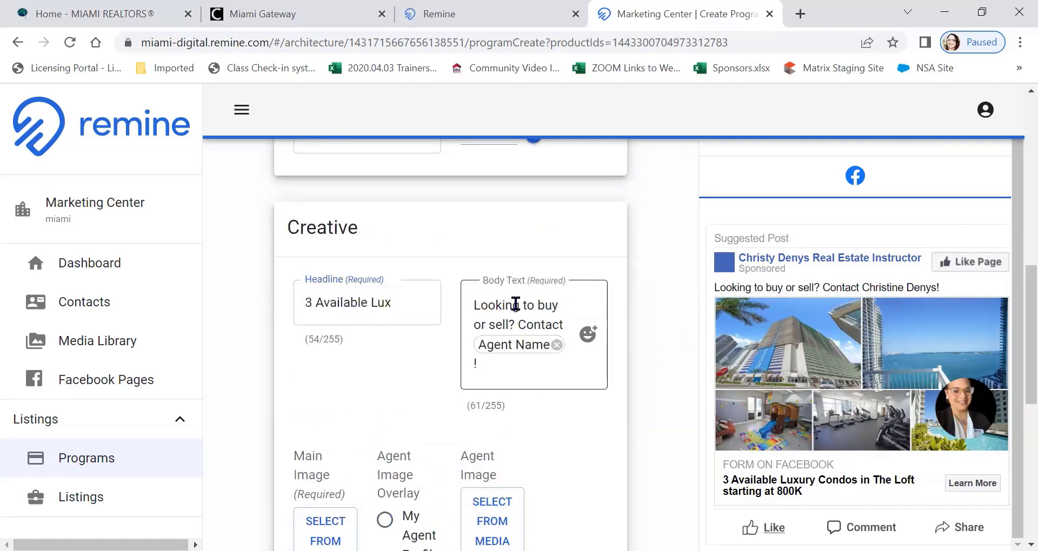
left_click(538, 325)
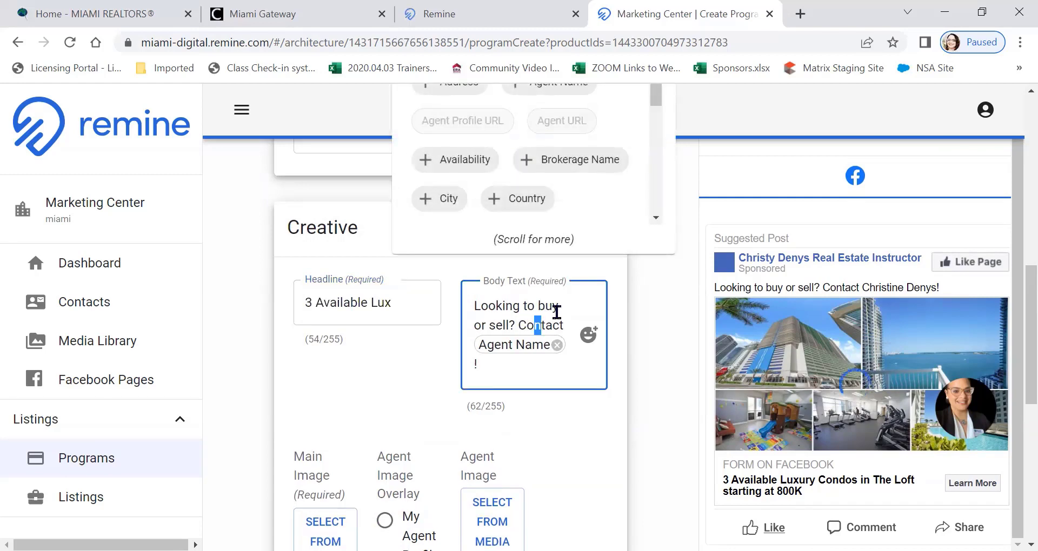
scroll(573, 289, "up", 1)
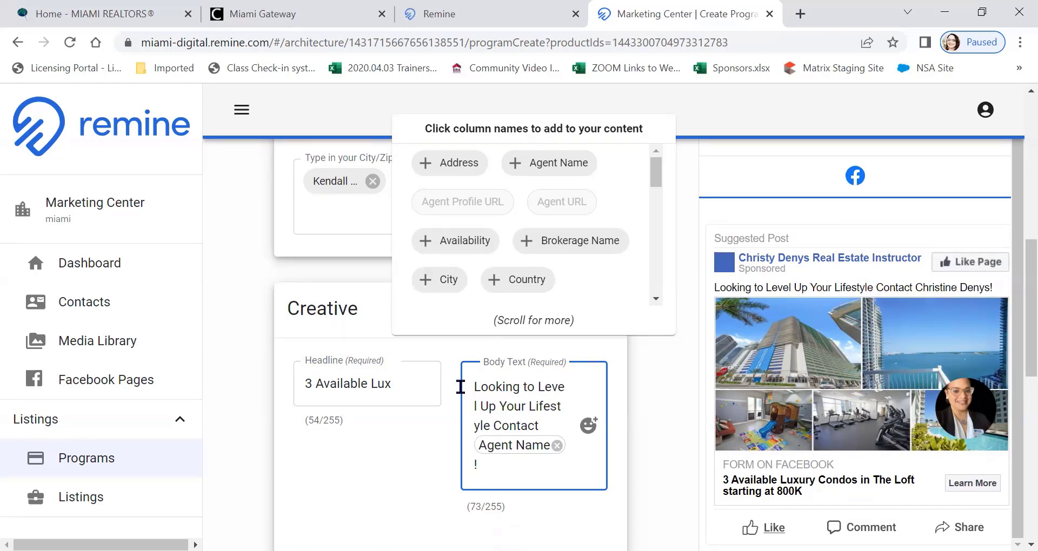
left_click(680, 415)
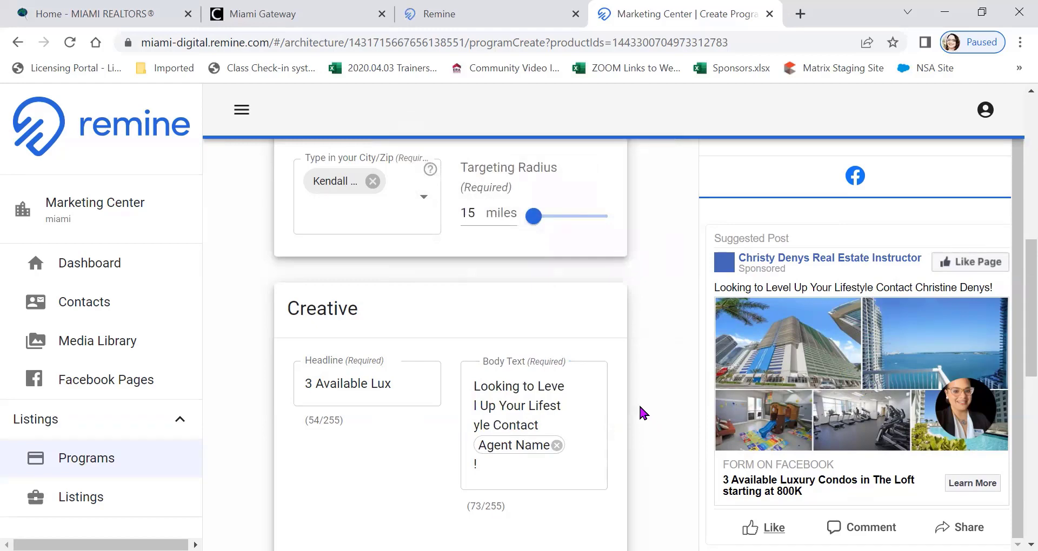
Open the agent's listingspy.com website in a new browser tab and copy its web address for the landing page
scroll(643, 400, "down", 1)
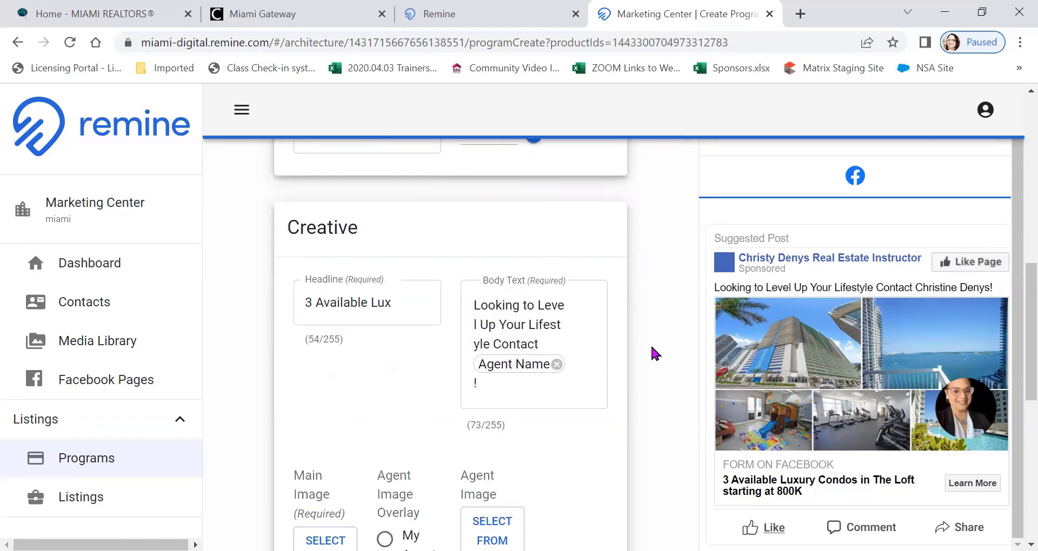
scroll(651, 348, "down", 5)
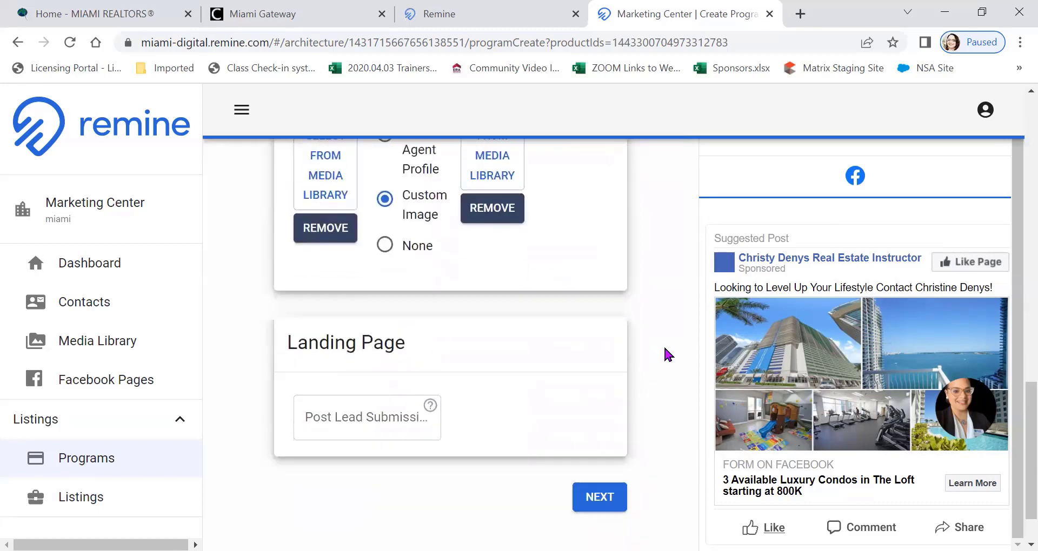
scroll(665, 348, "down", 1)
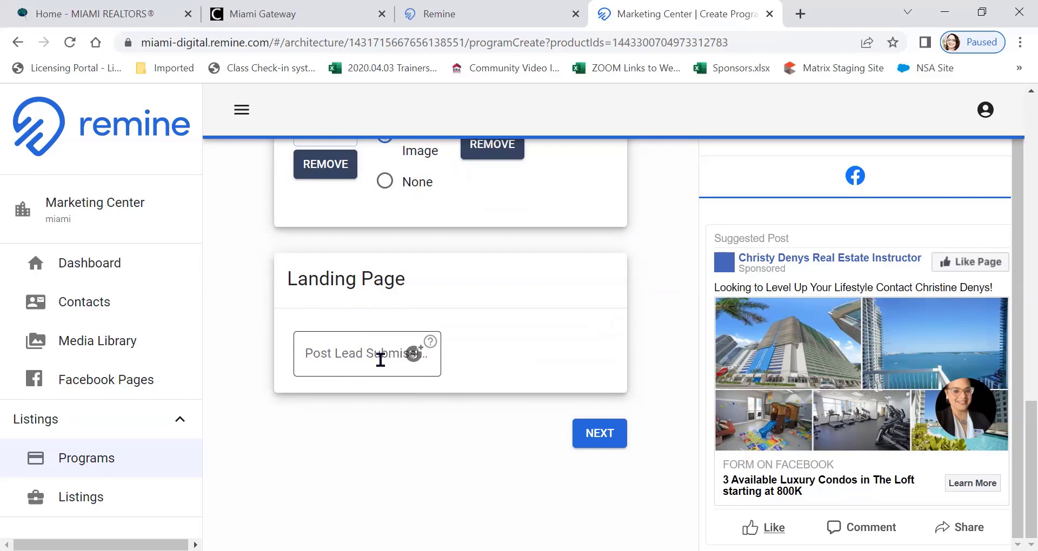
left_click(801, 15)
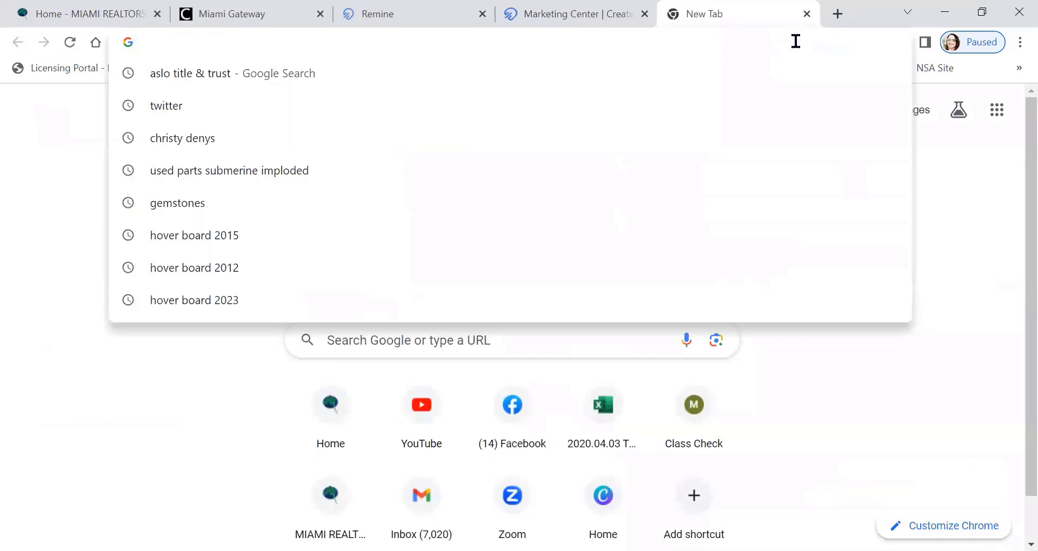
type("ch")
key("Return")
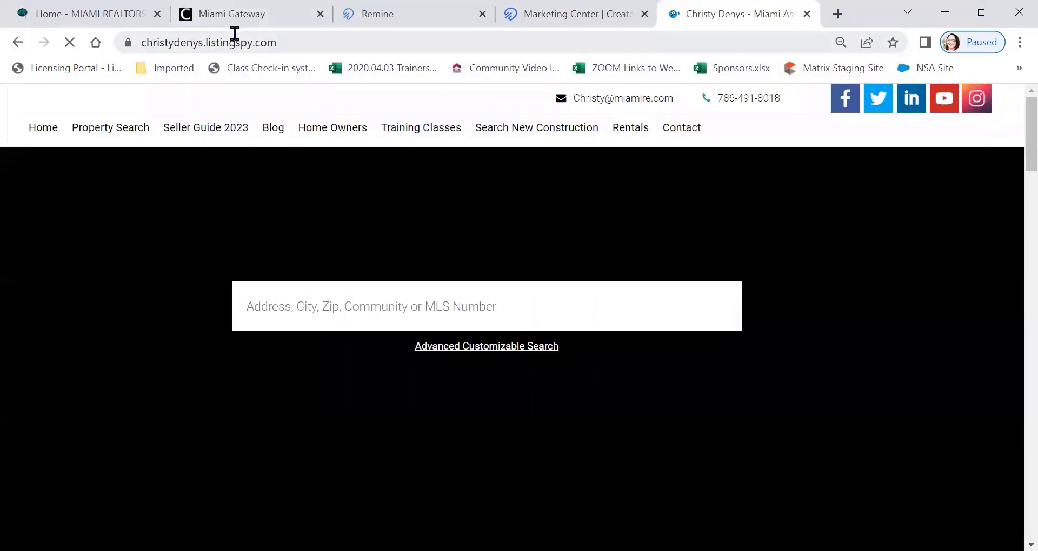
left_click(234, 41)
right_click(233, 42)
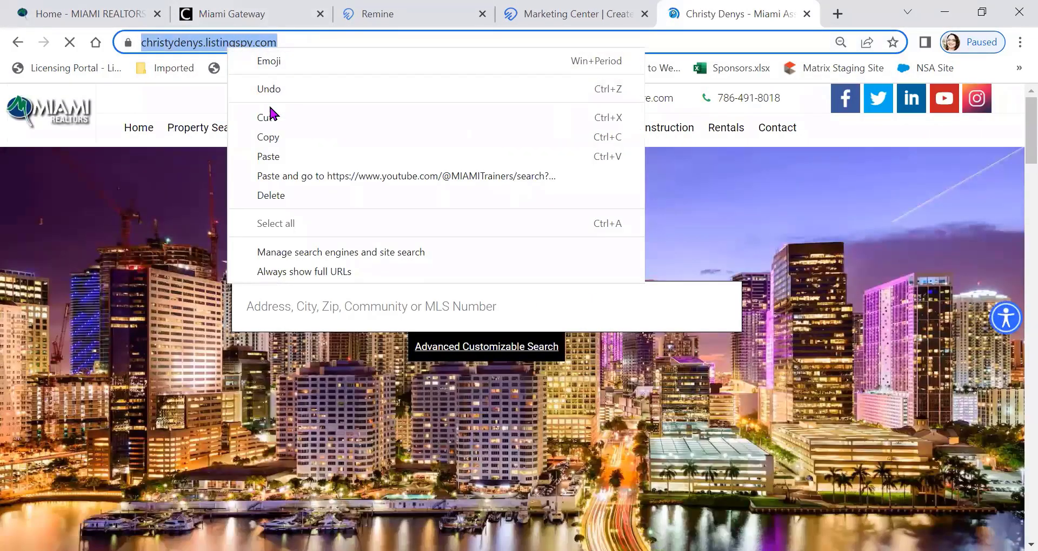
left_click(281, 135)
Paste the copied website address as the Post Lead Submission landing page and continue to Schedule & Spend
left_click(598, 16)
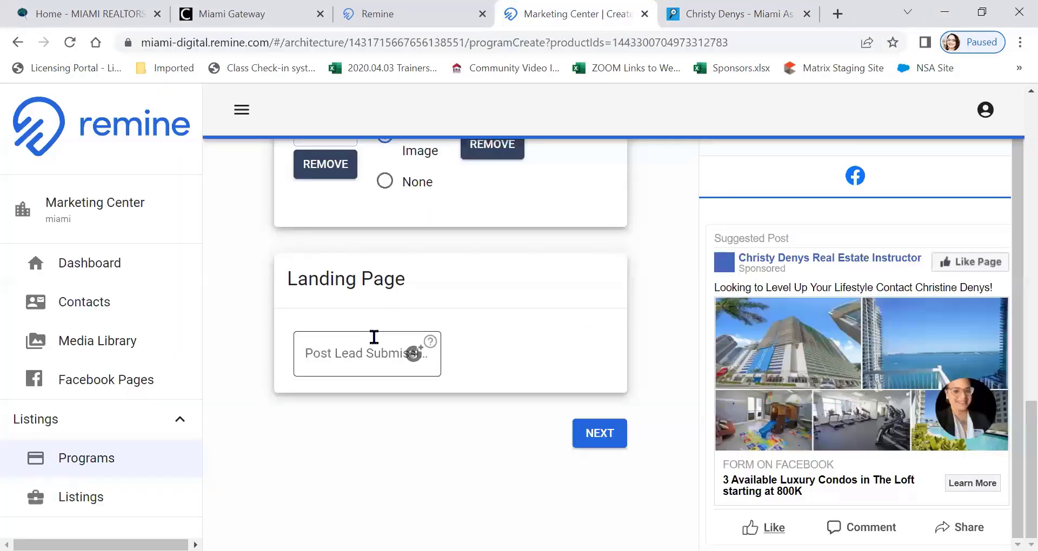
left_click(352, 351)
right_click(351, 352)
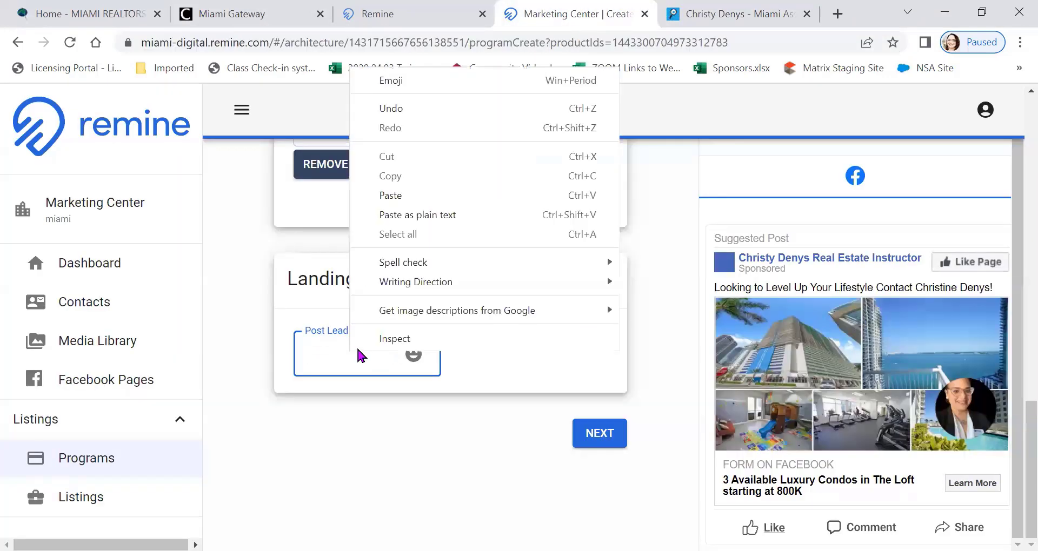
left_click(407, 214)
left_click(303, 439)
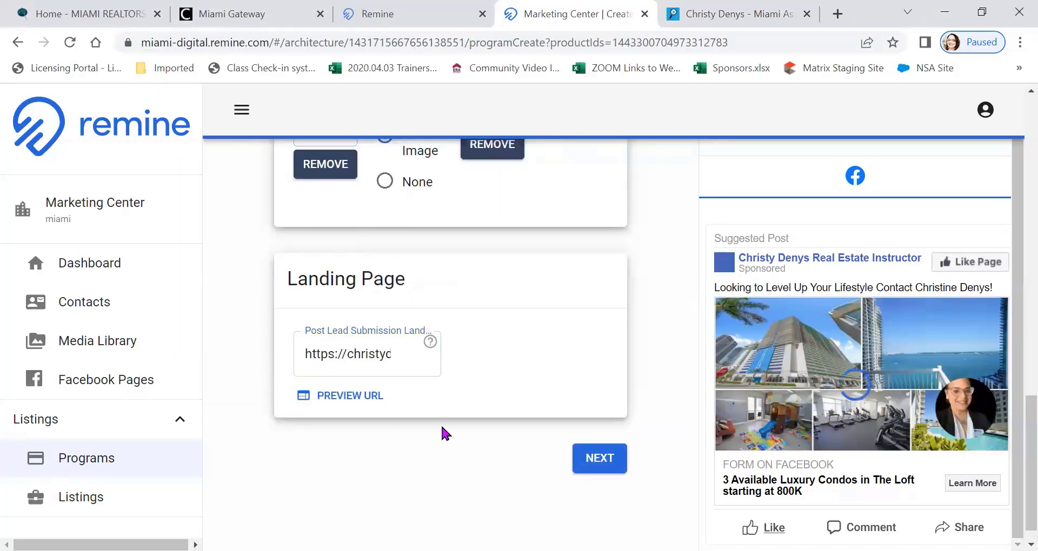
left_click(597, 458)
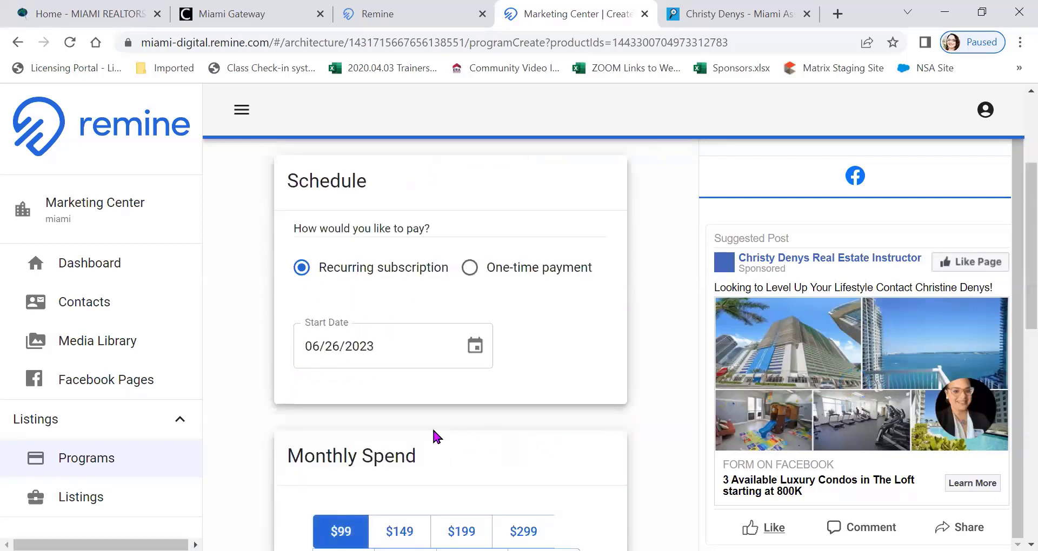
Examine the ad's payment schedule, start date, monthly spend tiers, payment and program name sections alongside the ad preview
scroll(438, 437, "down", 6)
scroll(446, 368, "up", 3)
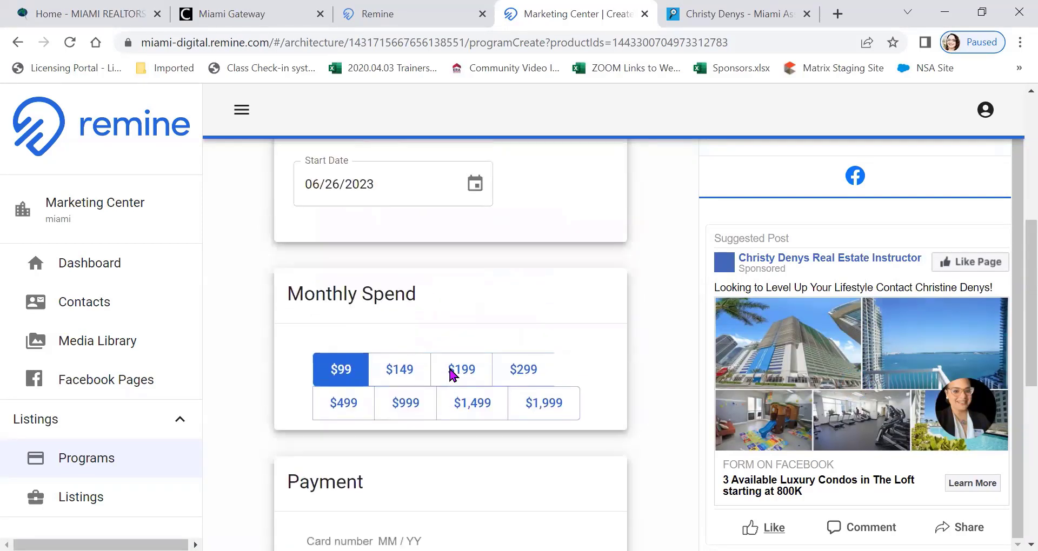
scroll(450, 368, "down", 1)
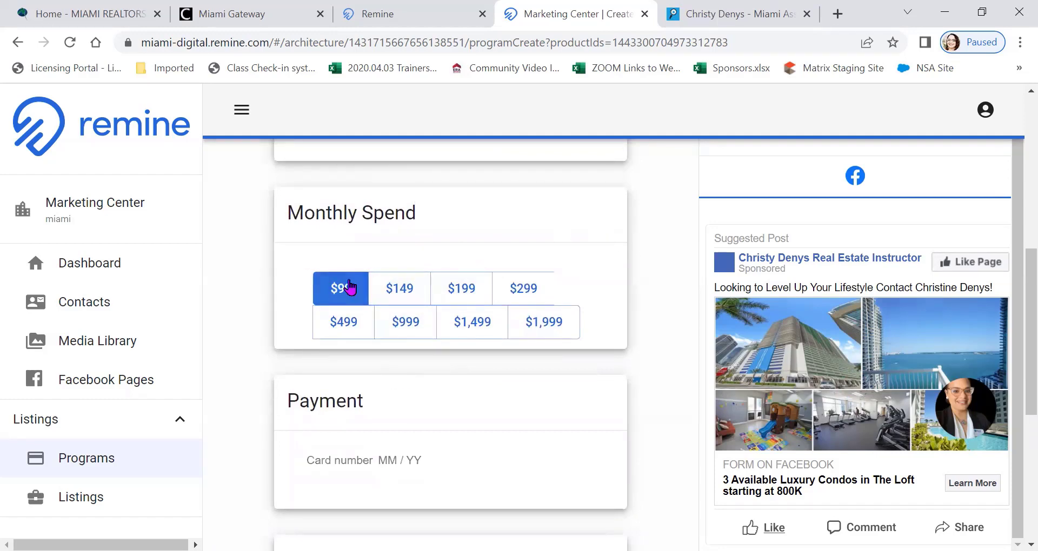
scroll(773, 282, "down", 1)
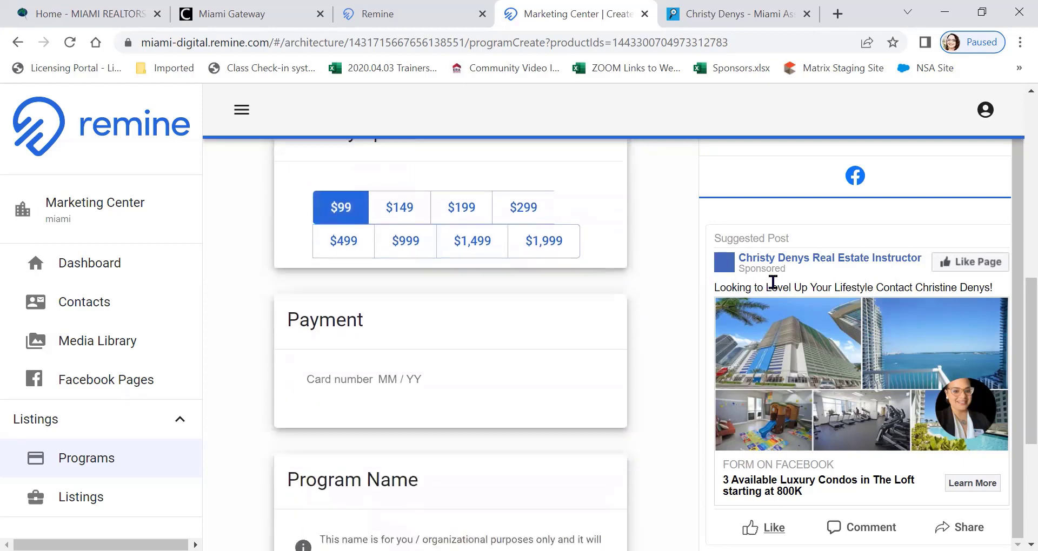
scroll(772, 281, "up", 1)
scroll(664, 279, "down", 1)
scroll(664, 279, "up", 1)
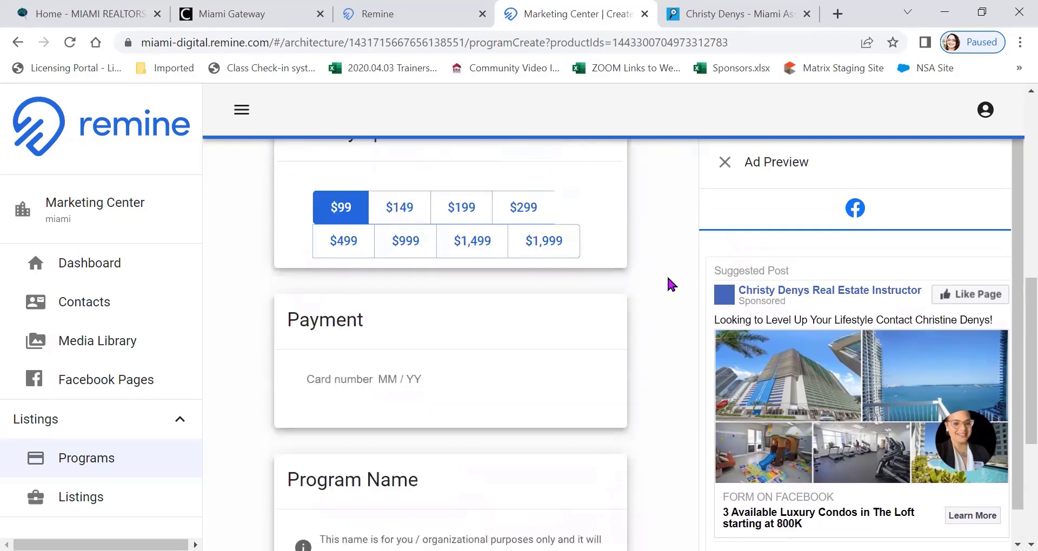
scroll(675, 269, "up", 8)
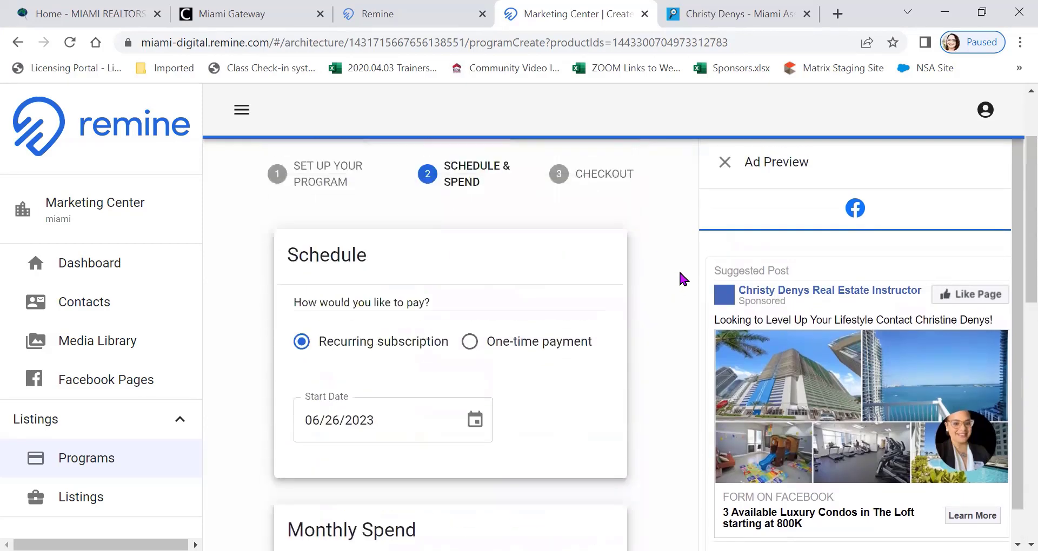
scroll(681, 270, "down", 3)
scroll(681, 271, "up", 1)
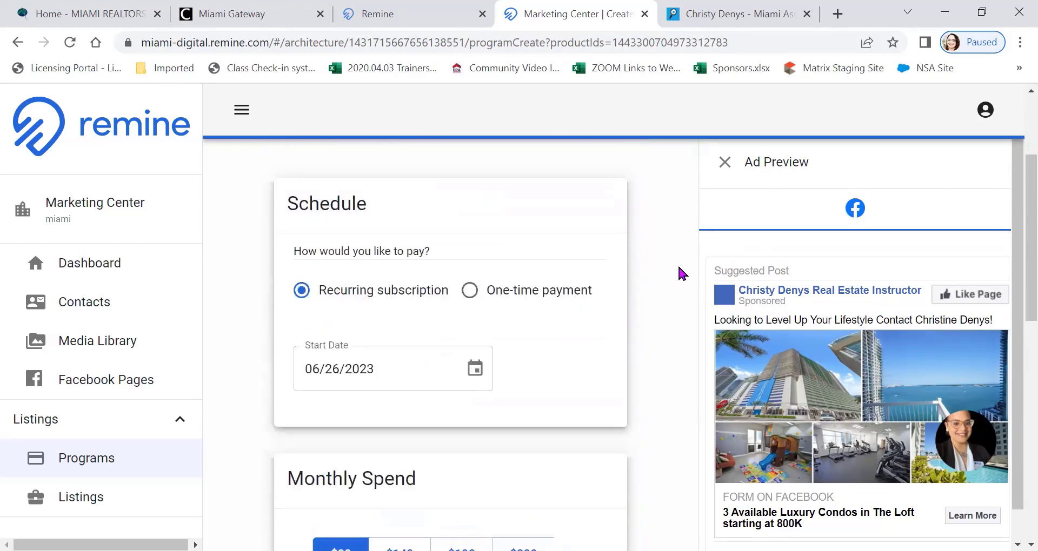
Switch the ad's payment schedule to a one-time payment and look over its date range and spend sections
scroll(679, 268, "down", 5)
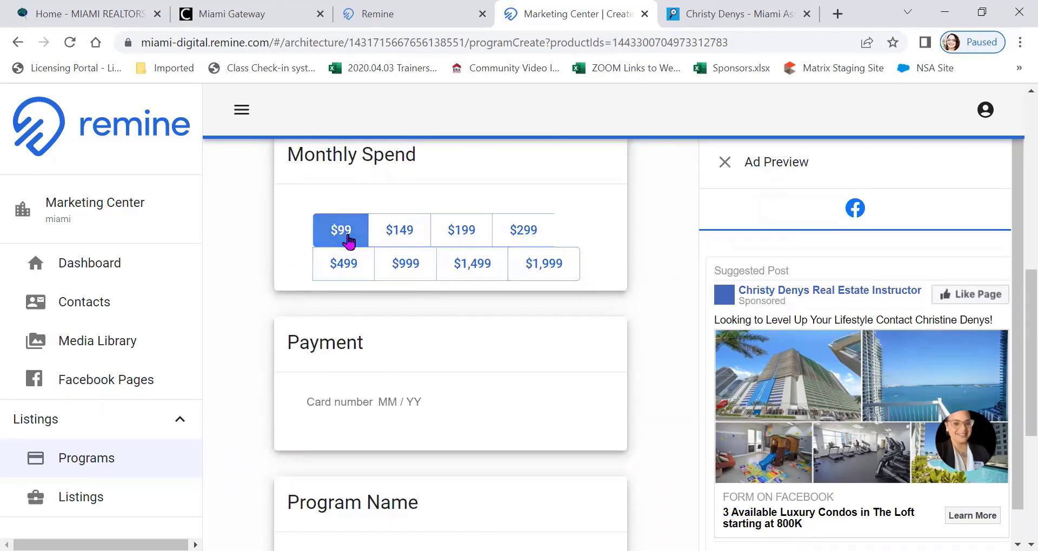
scroll(398, 390, "up", 3)
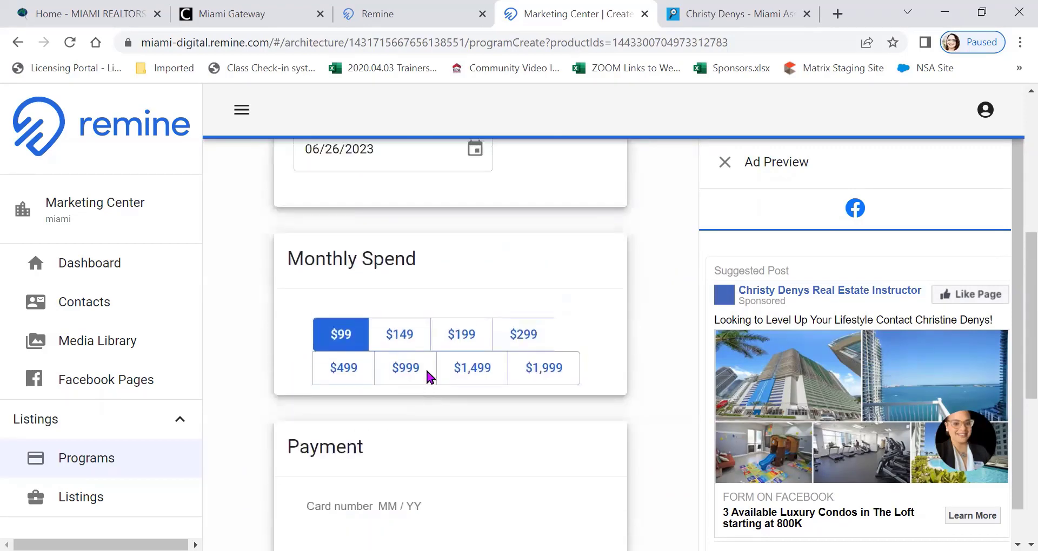
scroll(426, 365, "up", 3)
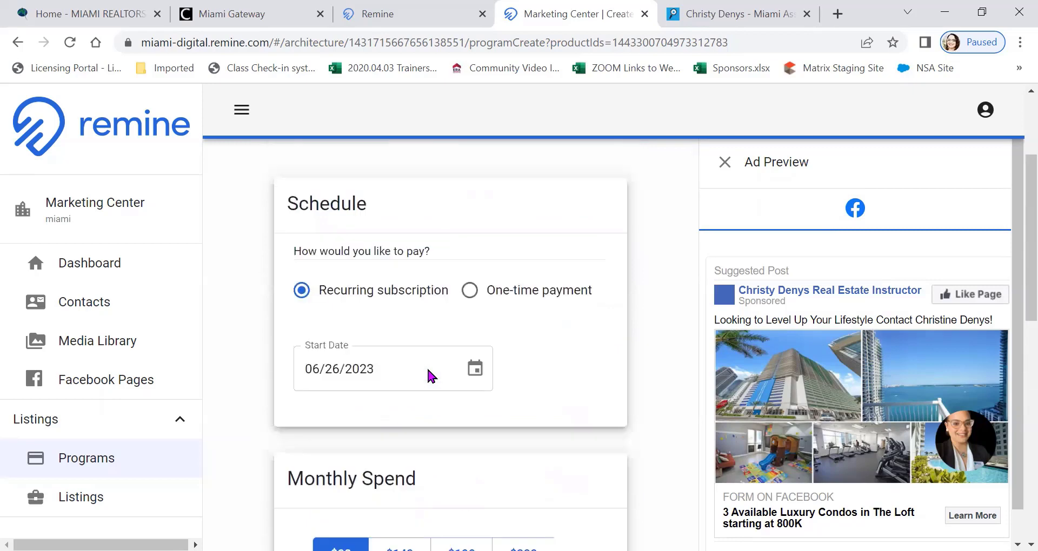
left_click(470, 292)
scroll(519, 346, "down", 2)
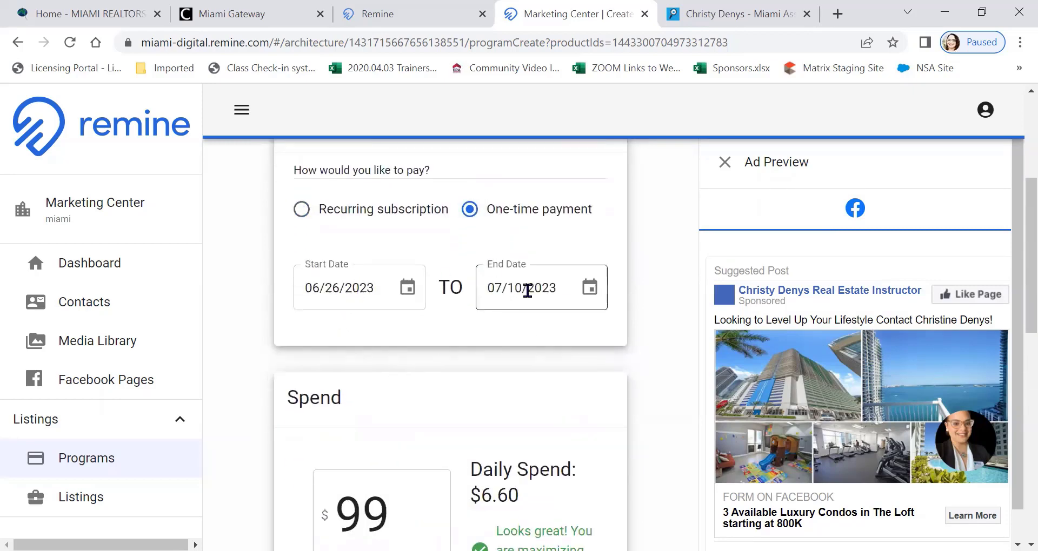
scroll(527, 292, "down", 1)
scroll(529, 294, "down", 1)
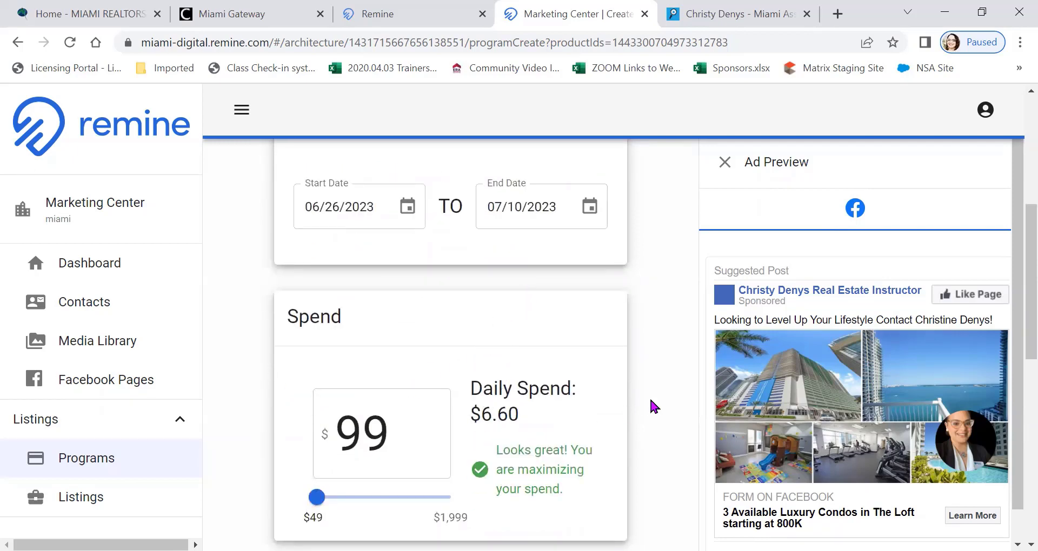
scroll(657, 393, "down", 2)
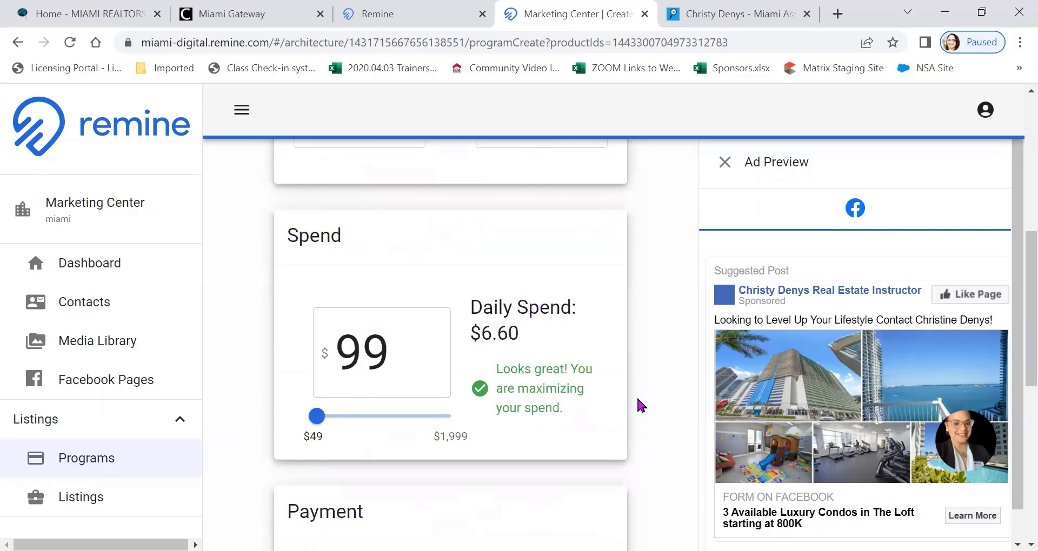
Set the ad's start date to 07/03/2023 and its end date to 07/31/2023
scroll(643, 390, "up", 3)
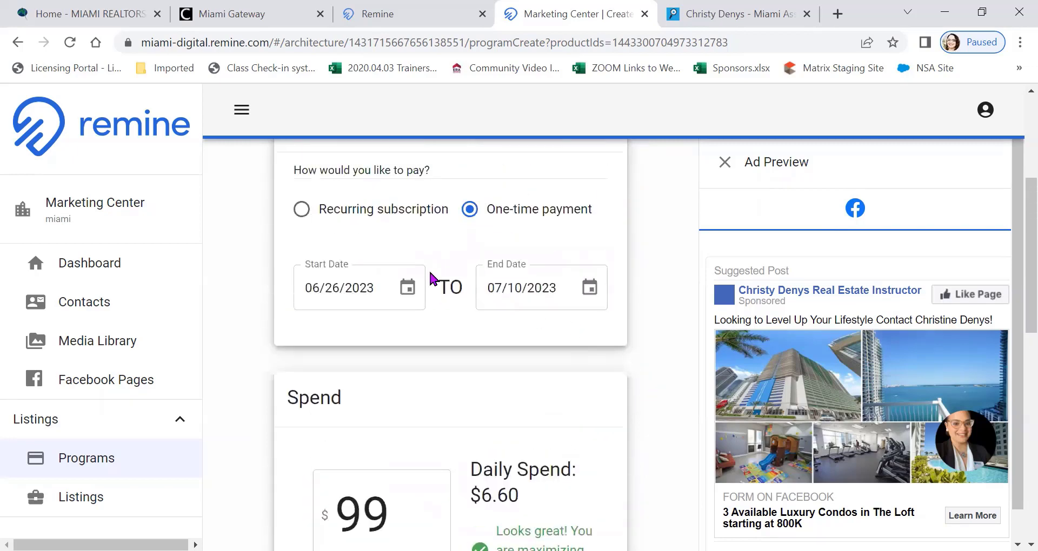
left_click(591, 290)
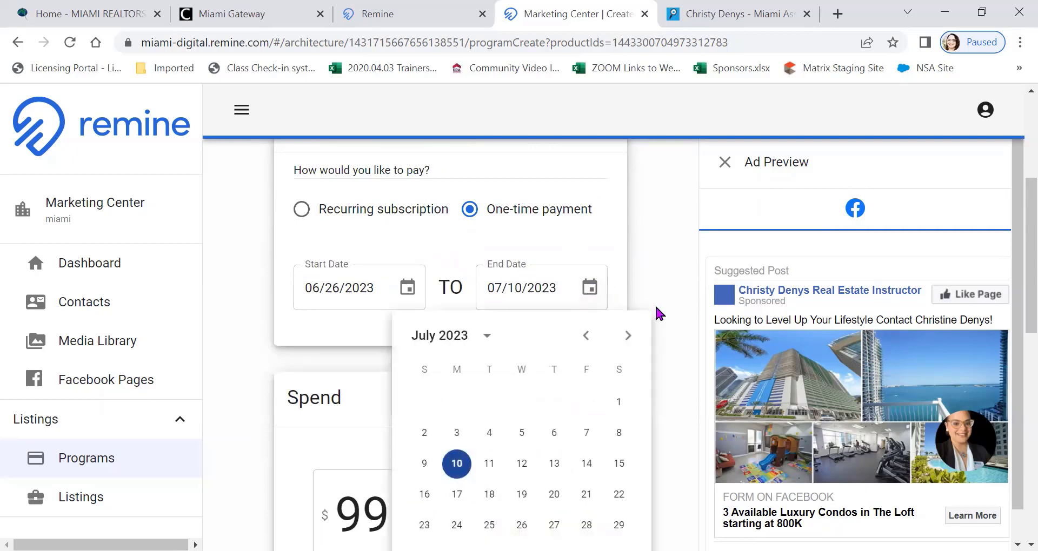
scroll(649, 319, "down", 2)
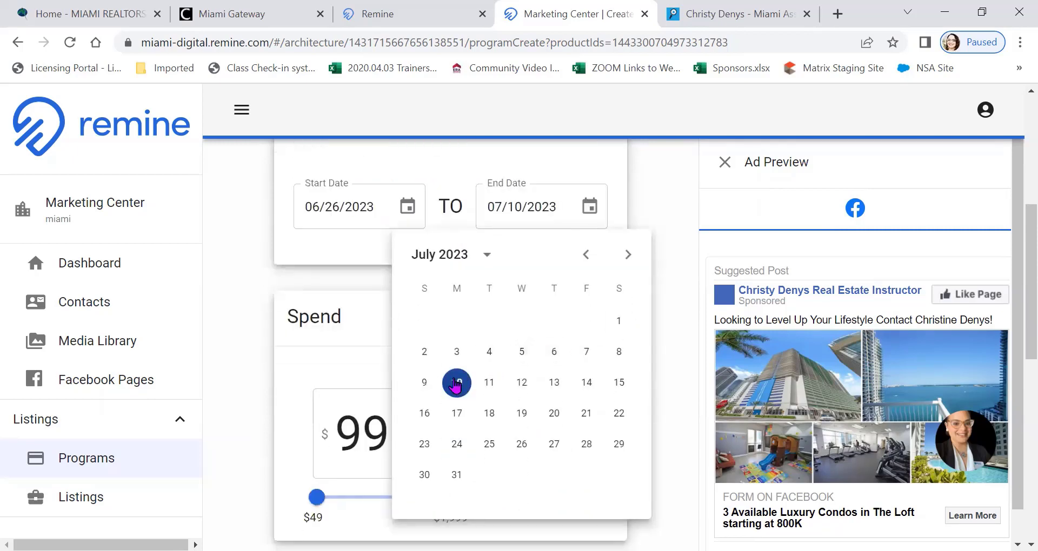
left_click(410, 207)
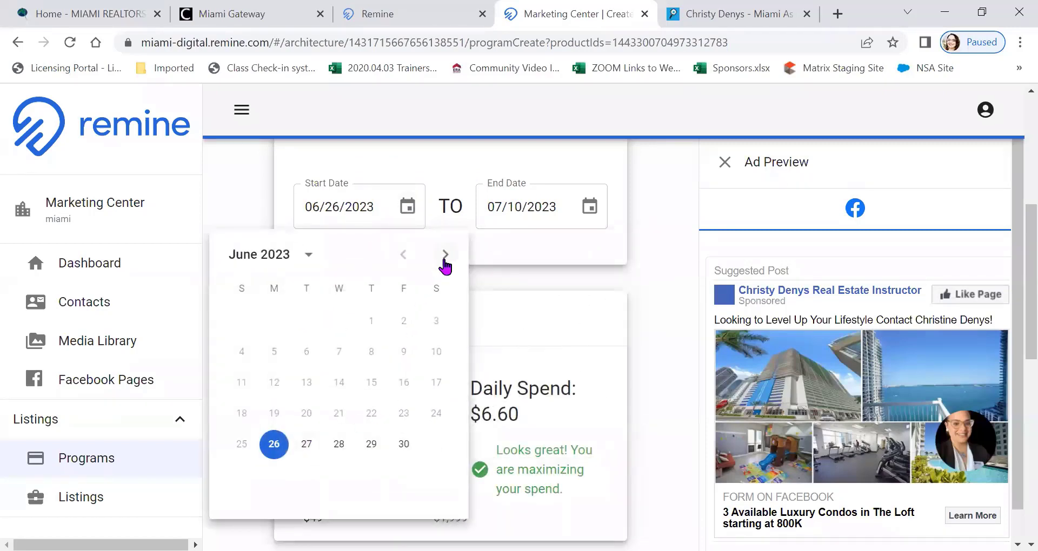
left_click(444, 260)
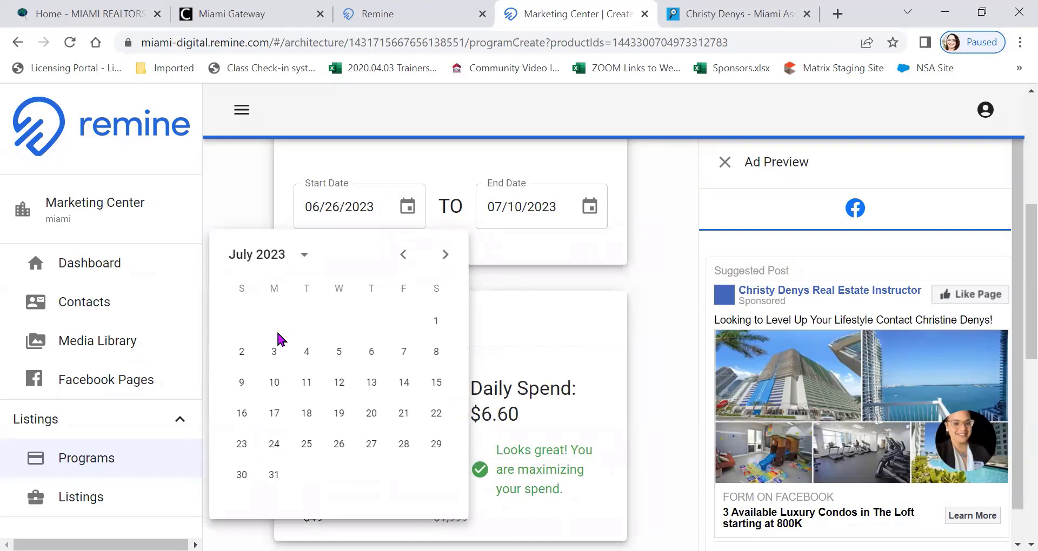
left_click(273, 351)
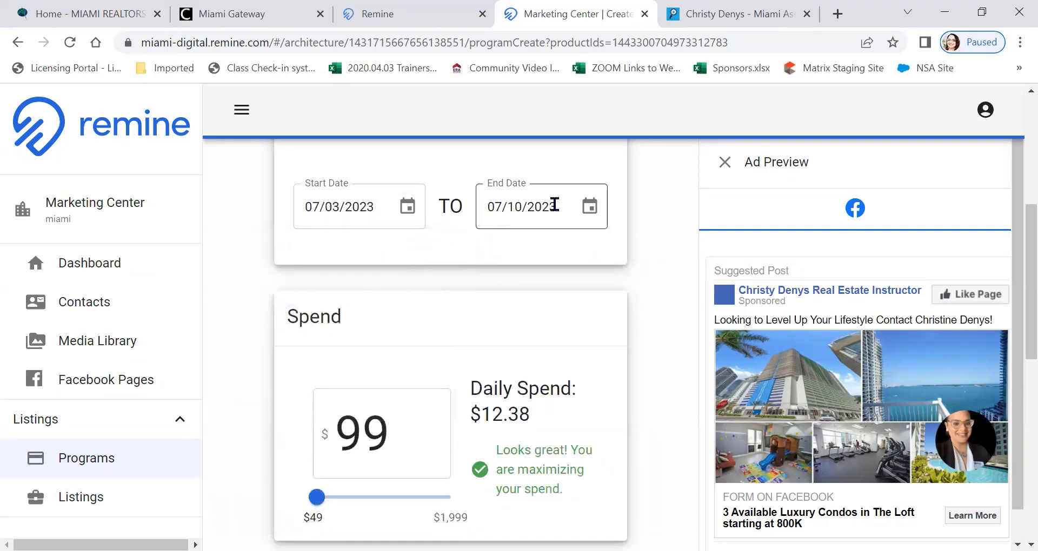
left_click(589, 211)
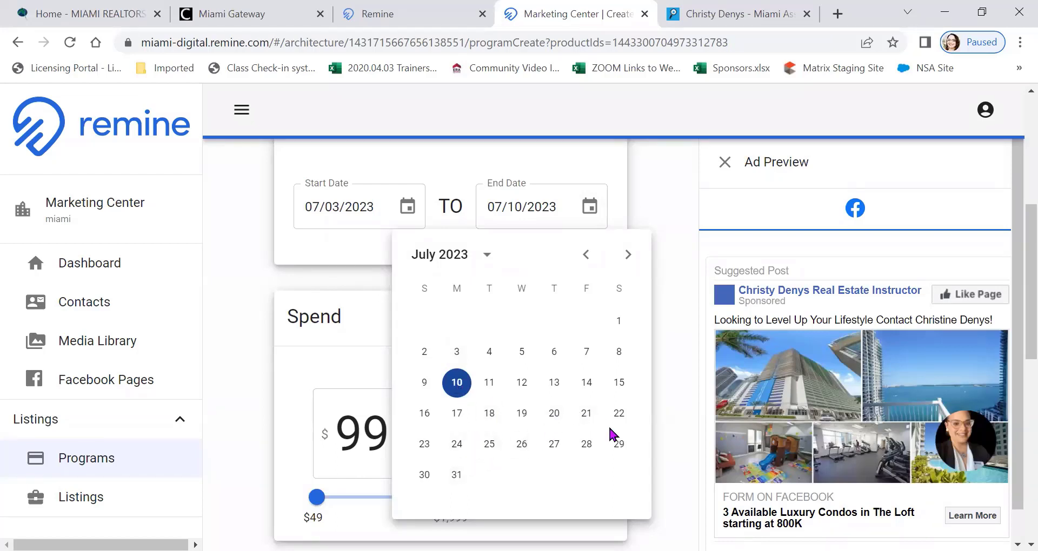
left_click(457, 475)
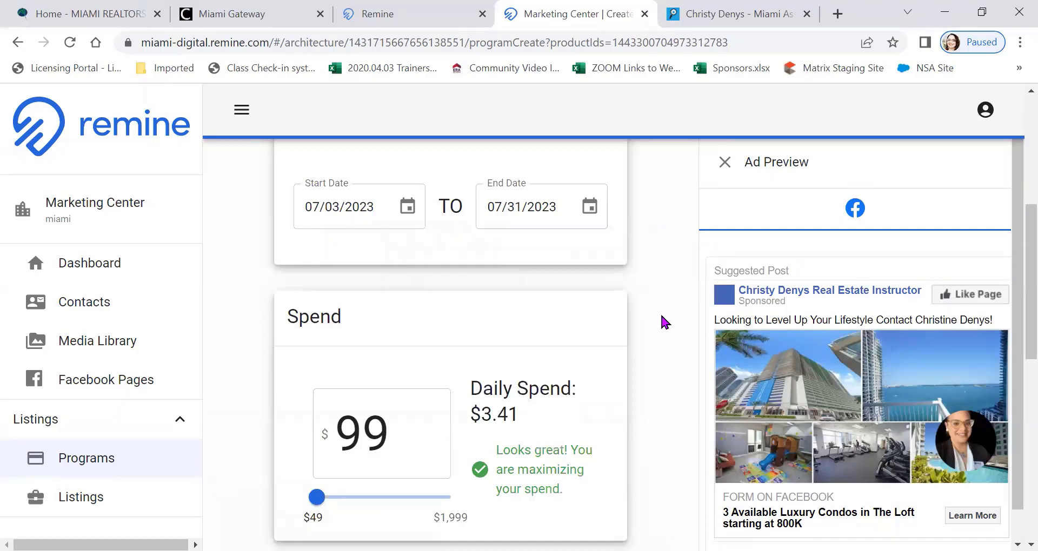
Set the ad's total spend to $80 for the one-time payment
scroll(661, 317, "down", 1)
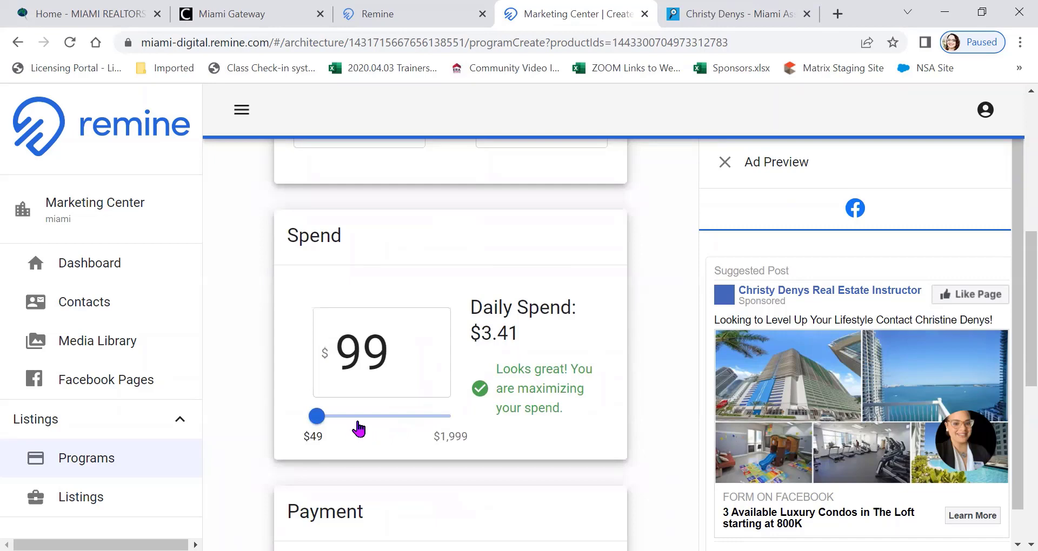
scroll(403, 368, "up", 1)
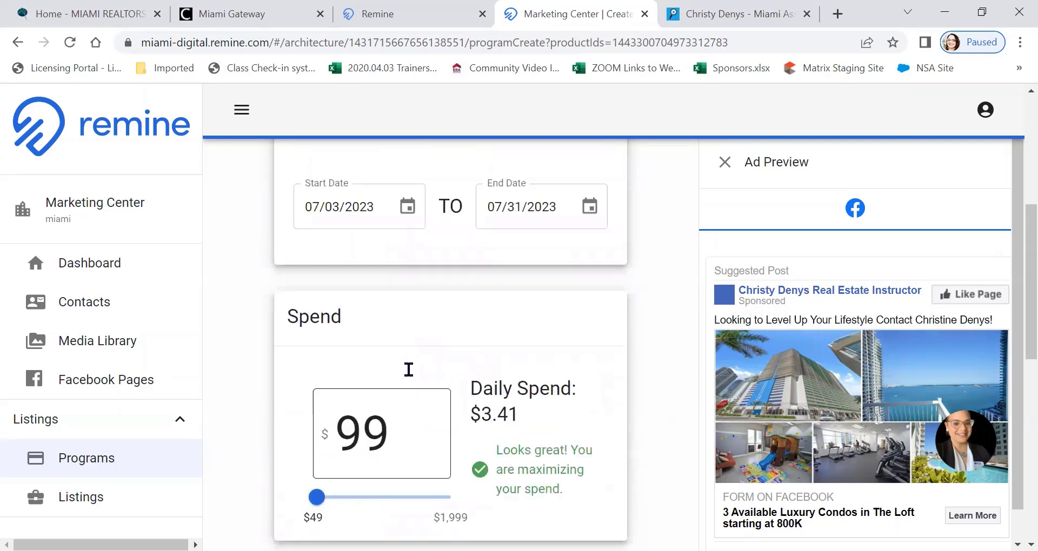
scroll(406, 373, "up", 1)
scroll(405, 377, "down", 2)
left_click(406, 358)
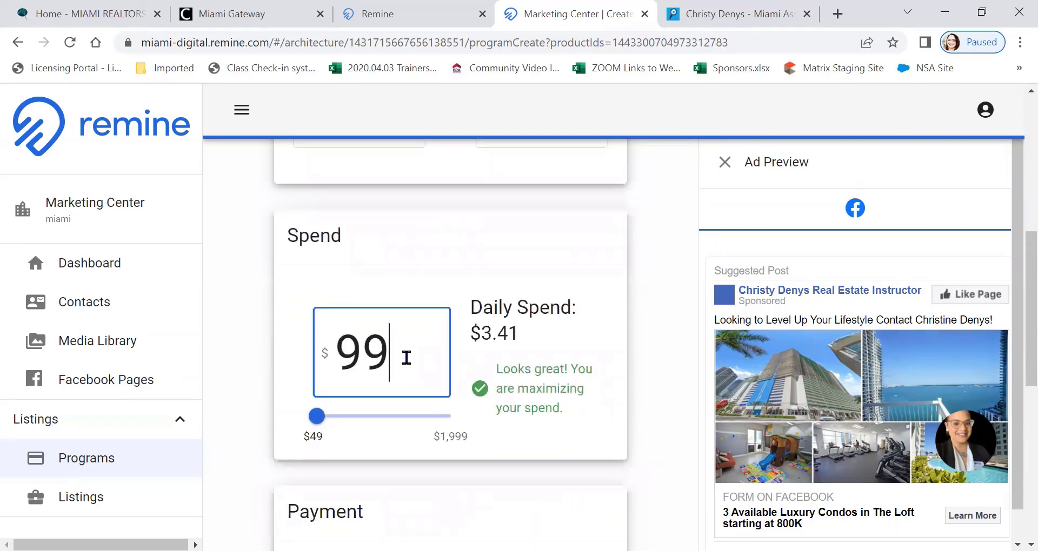
key("BackSpace")
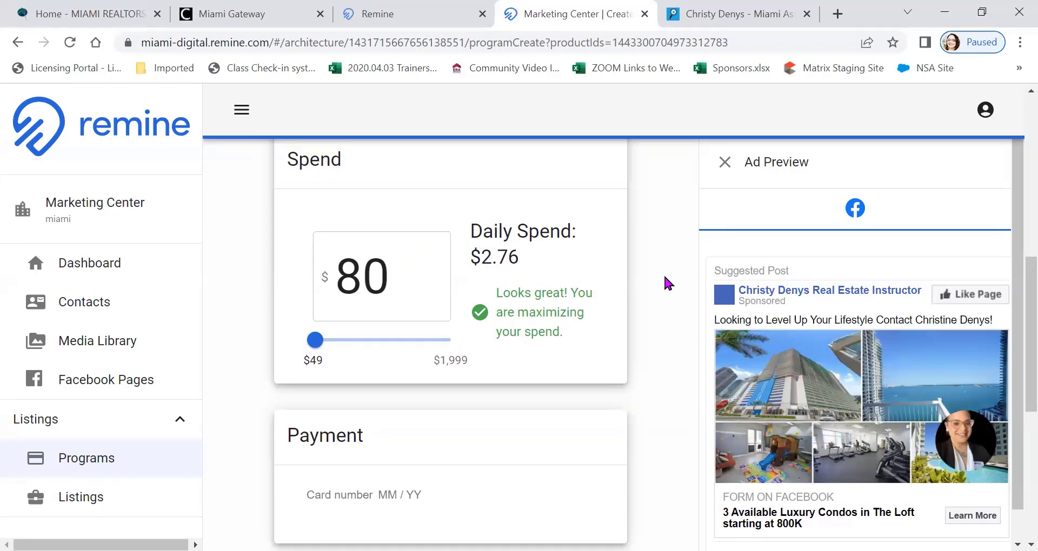
scroll(664, 277, "up", 6)
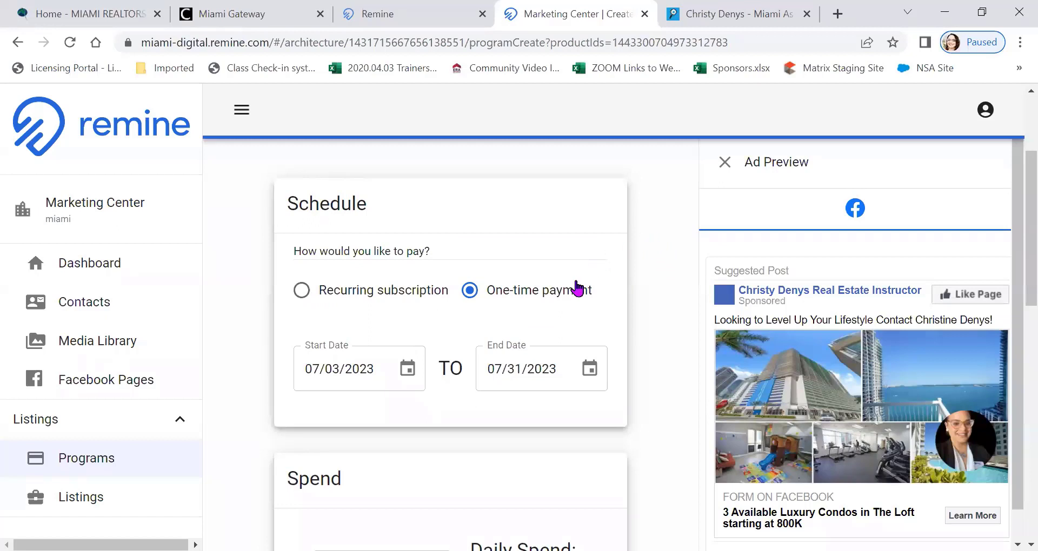
scroll(622, 302, "down", 4)
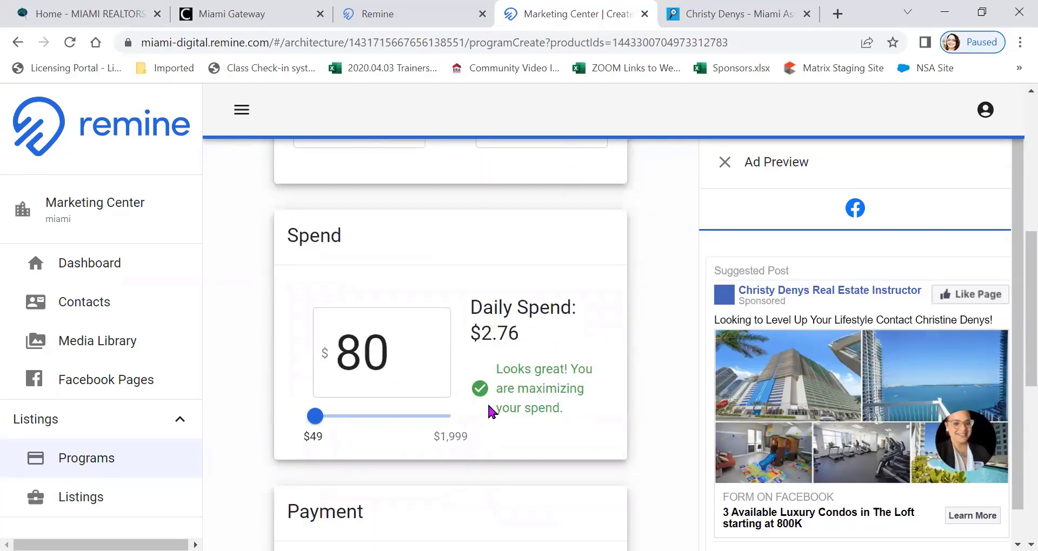
Change the ad's run dates to start on 07/01/2023 and end on 07/15/2023
scroll(539, 373, "up", 4)
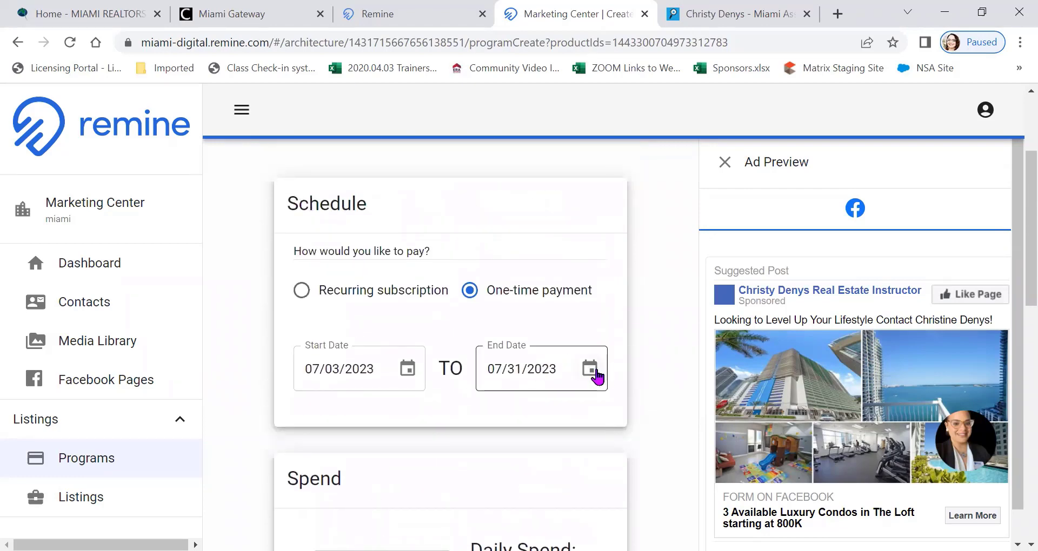
left_click(596, 375)
scroll(607, 359, "down", 3)
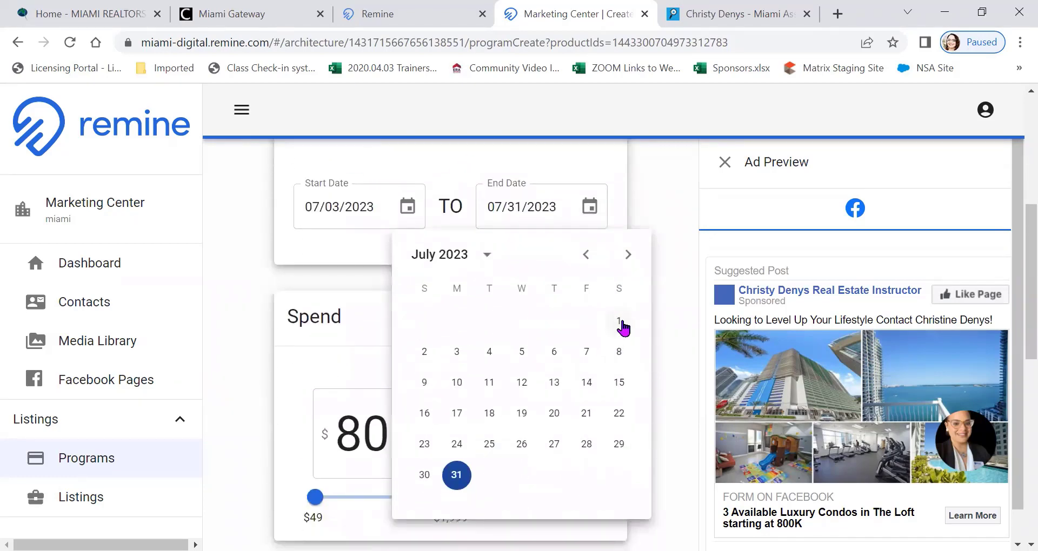
left_click(619, 323)
left_click(409, 208)
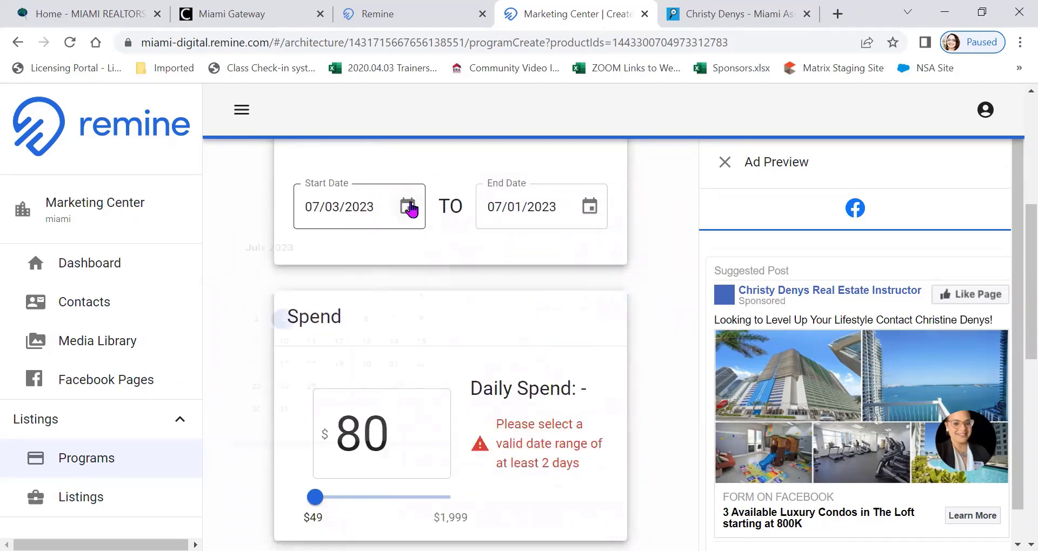
left_click(430, 320)
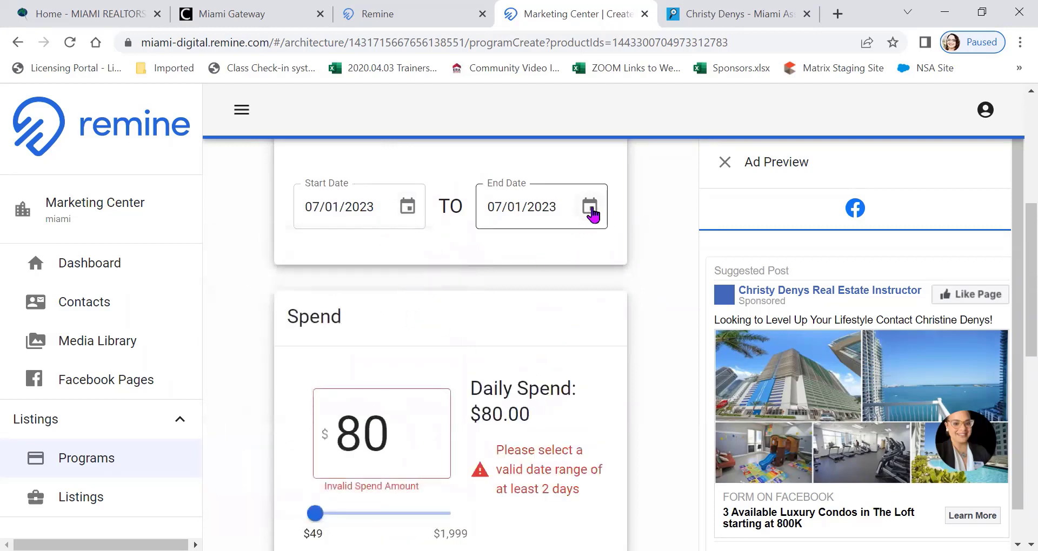
left_click(590, 209)
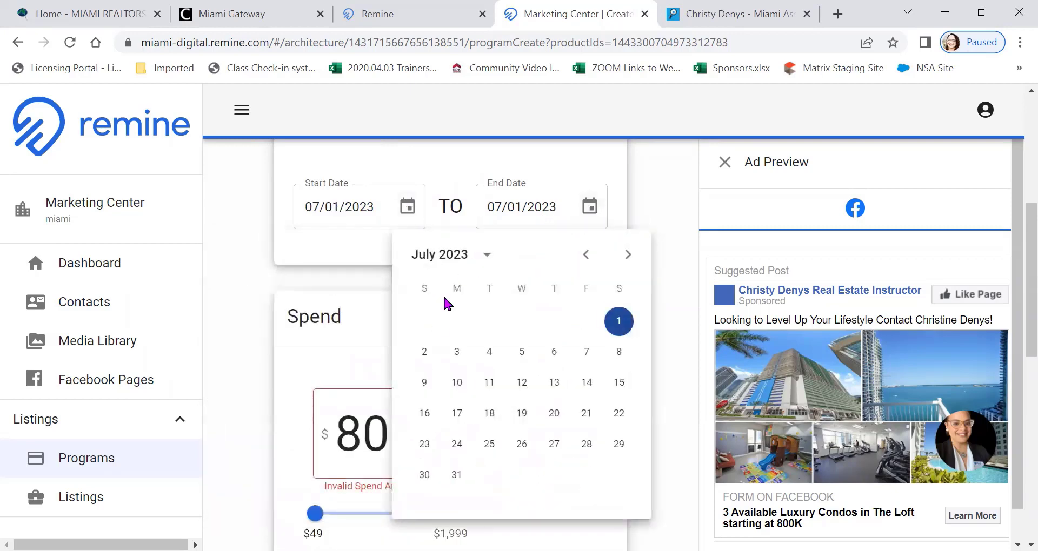
left_click(588, 383)
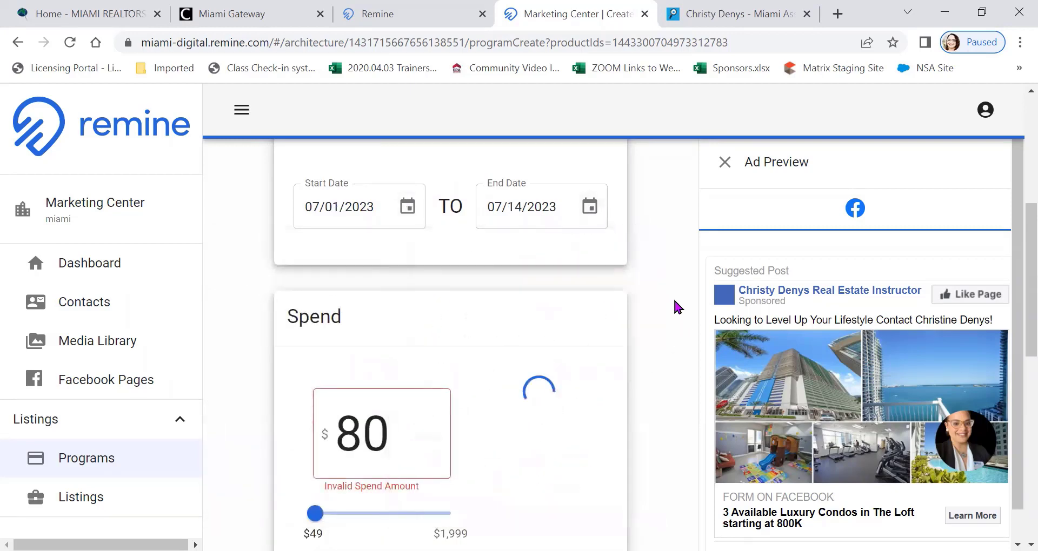
left_click(586, 209)
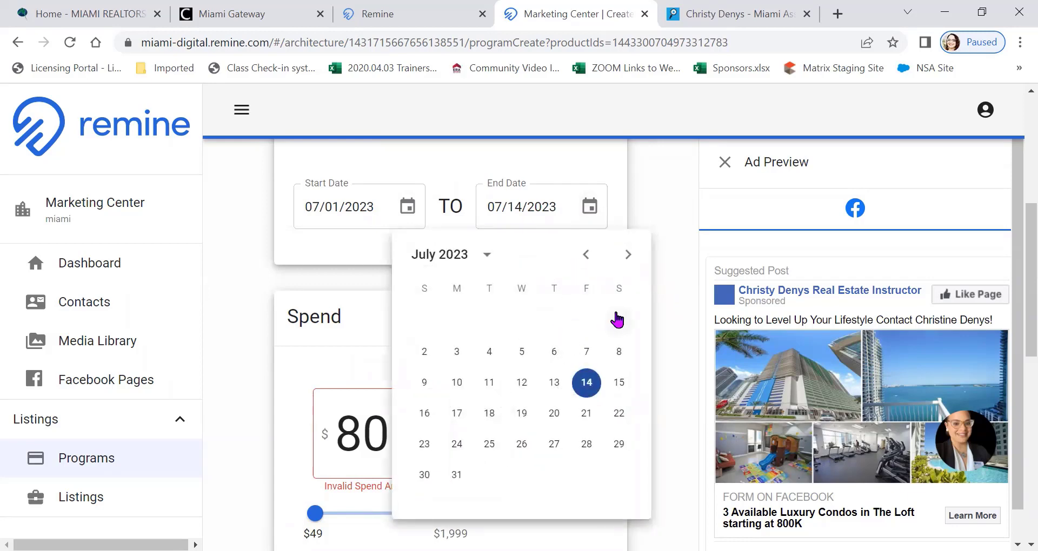
left_click(618, 385)
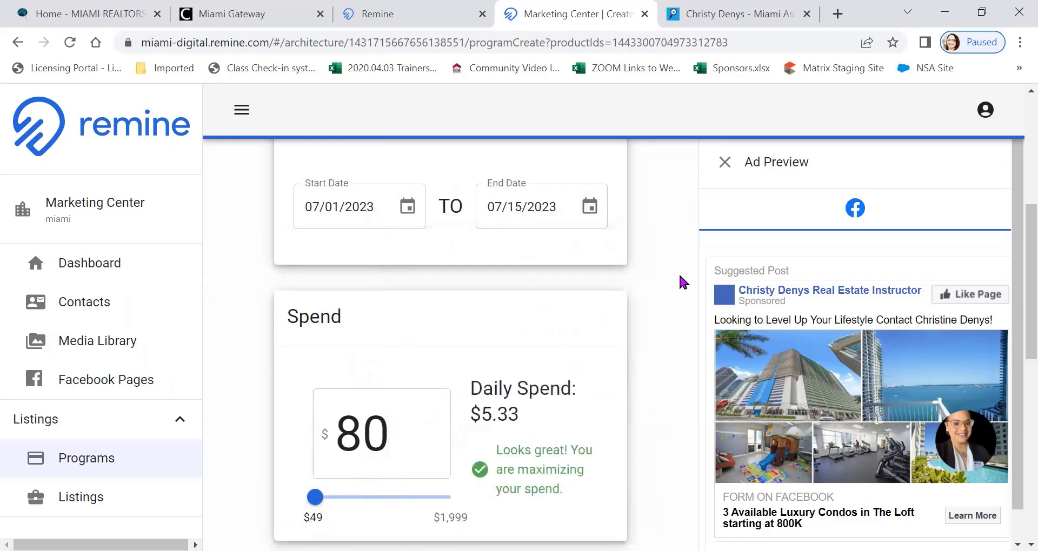
Review the spend, payment and program name sections and try to continue to Checkout
scroll(684, 248, "down", 5)
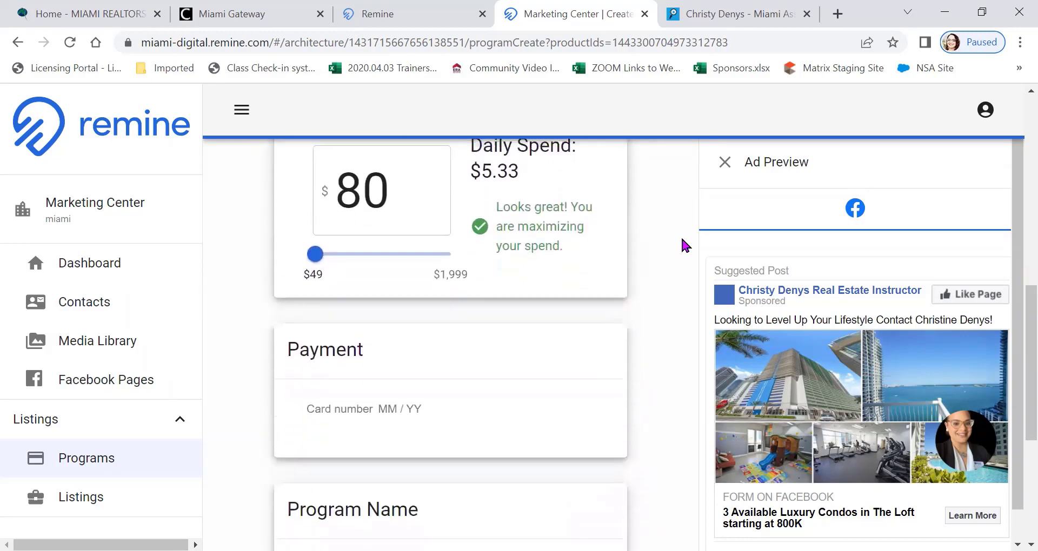
scroll(683, 243, "up", 2)
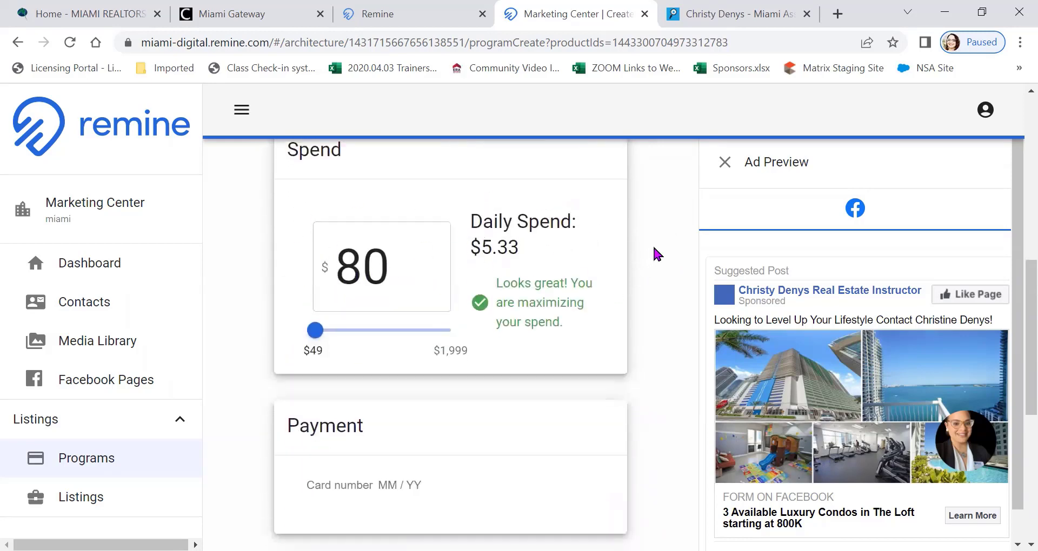
scroll(649, 238, "down", 5)
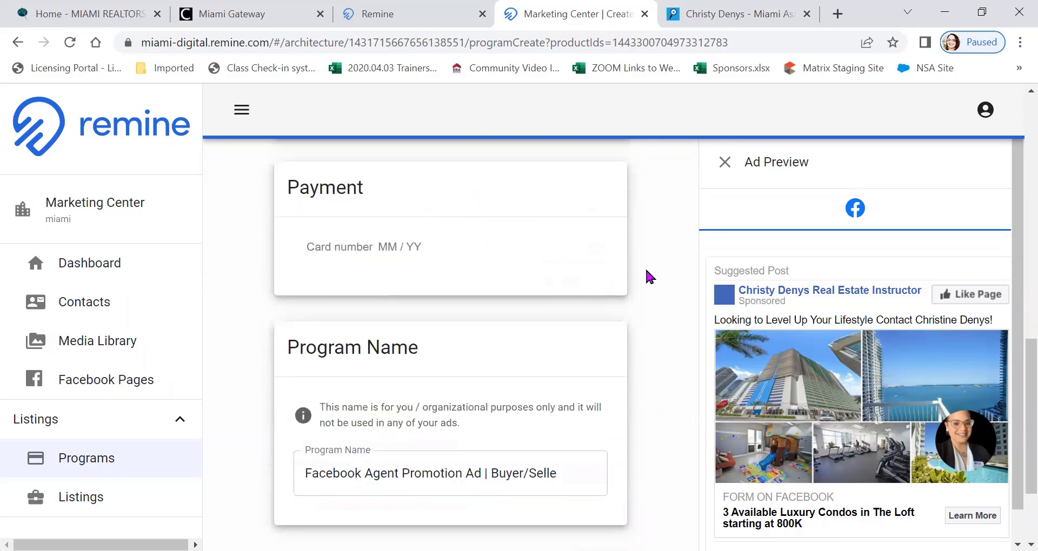
scroll(686, 260, "down", 3)
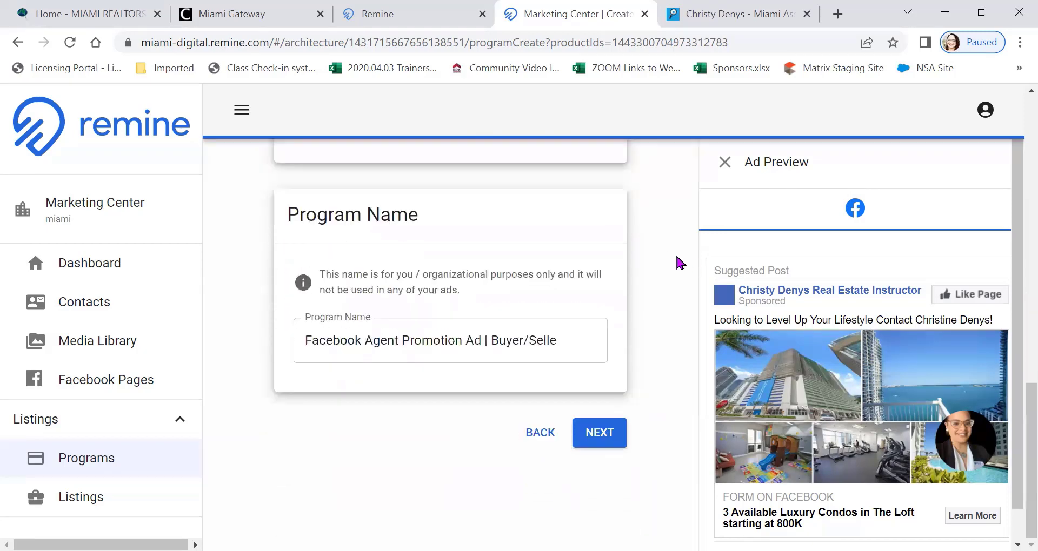
left_click(580, 432)
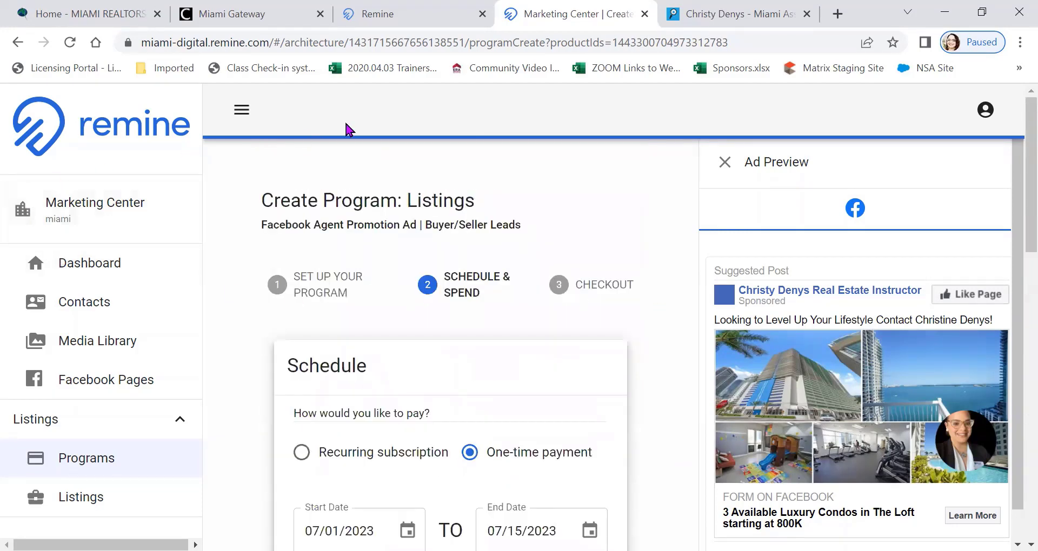
Close the Marketing Center ad creation tab and open the Daily page in the main Remine tab
left_click(645, 13)
left_click(596, 138)
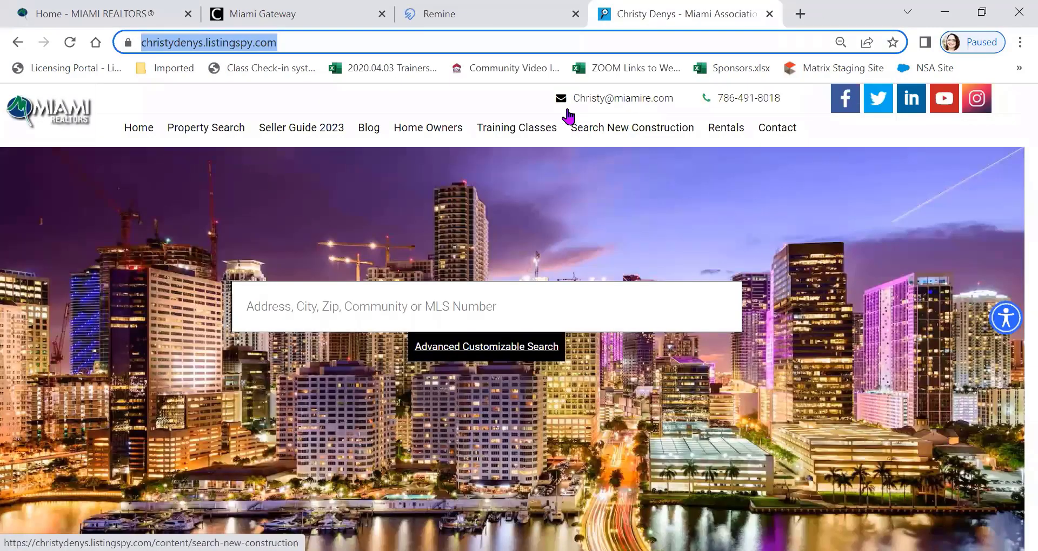
left_click(489, 16)
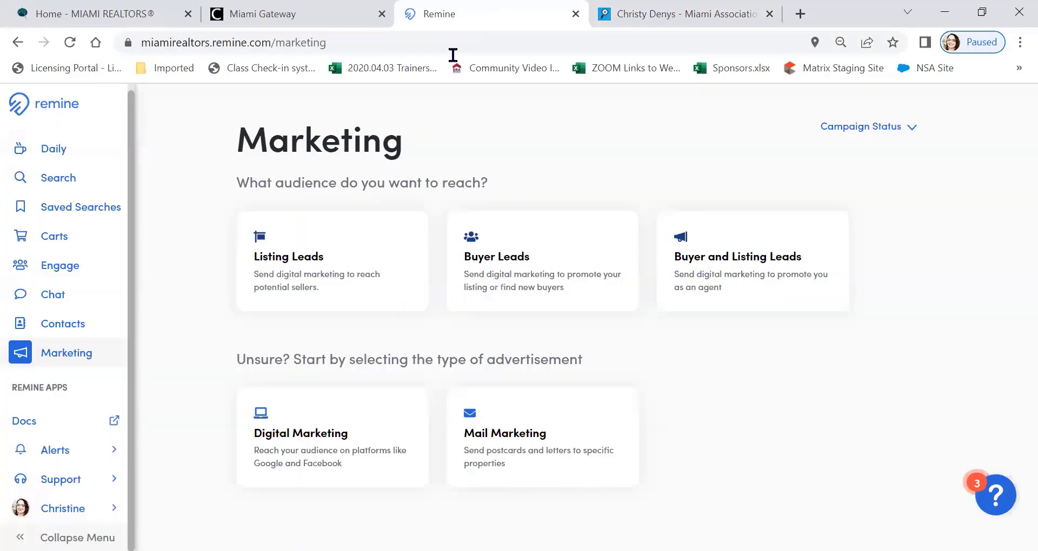
left_click(54, 150)
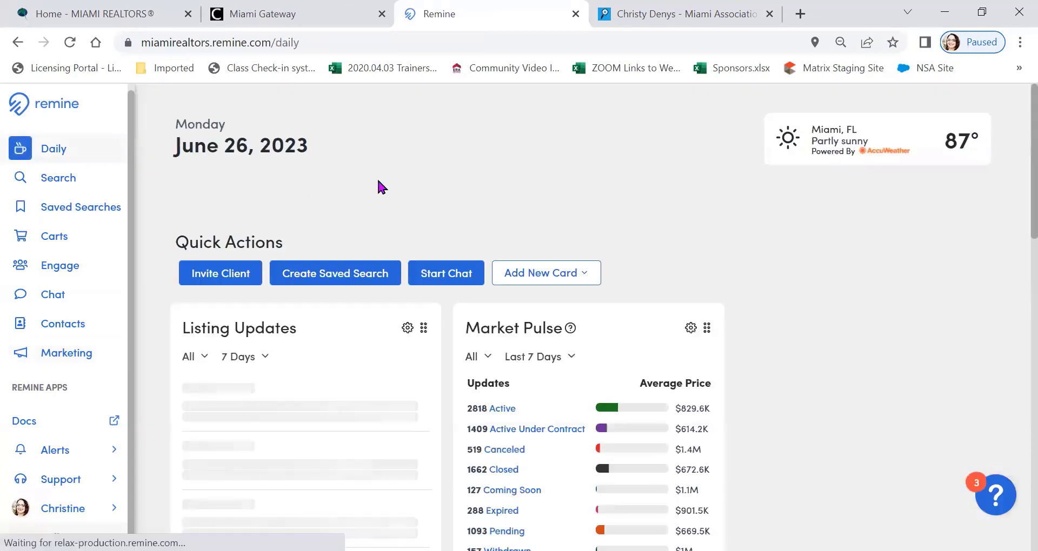